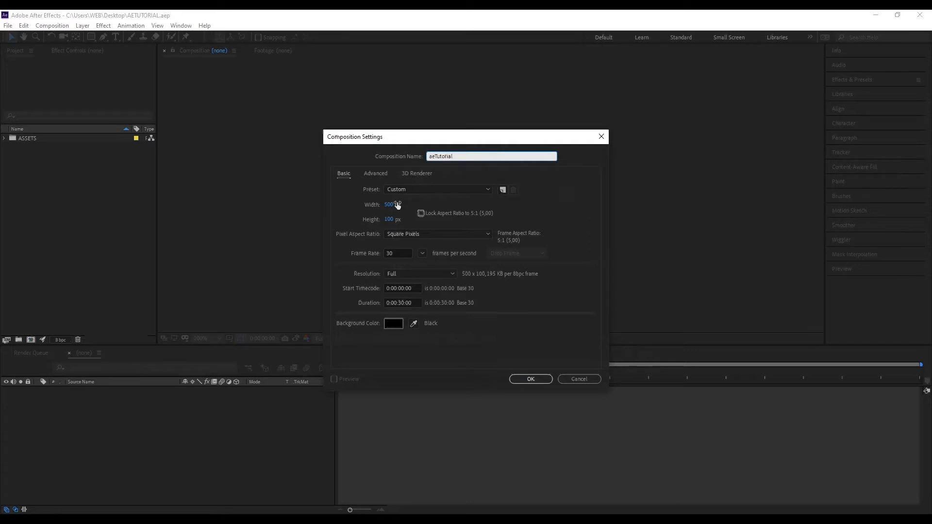
Create the aeTutorial composition at 1920 x 1080 px with a duration of 15 seconds.
{"action": "left_click", "coordinate": [393, 205]}
{"action": "type", "text": "1920"}
{"action": "key", "text": "Tab"}
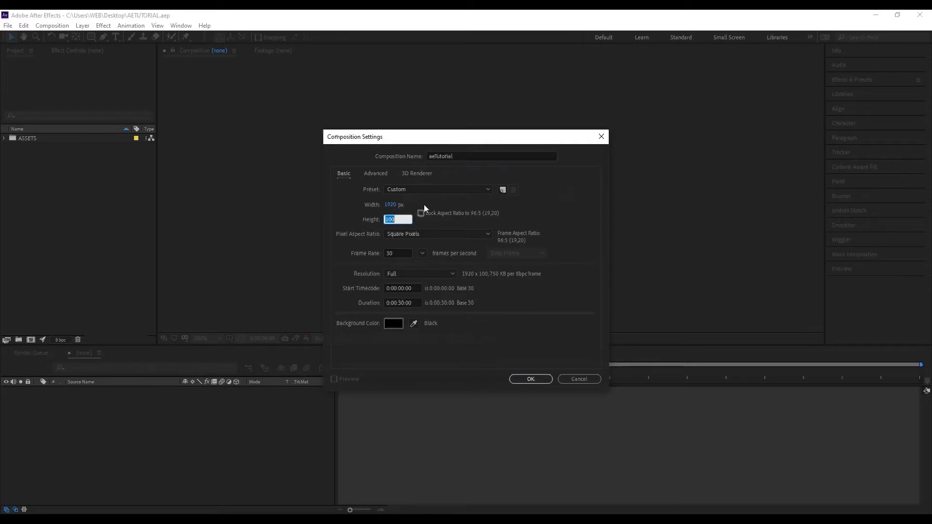
{"action": "type", "text": "1080"}
{"action": "key", "text": "Tab"}
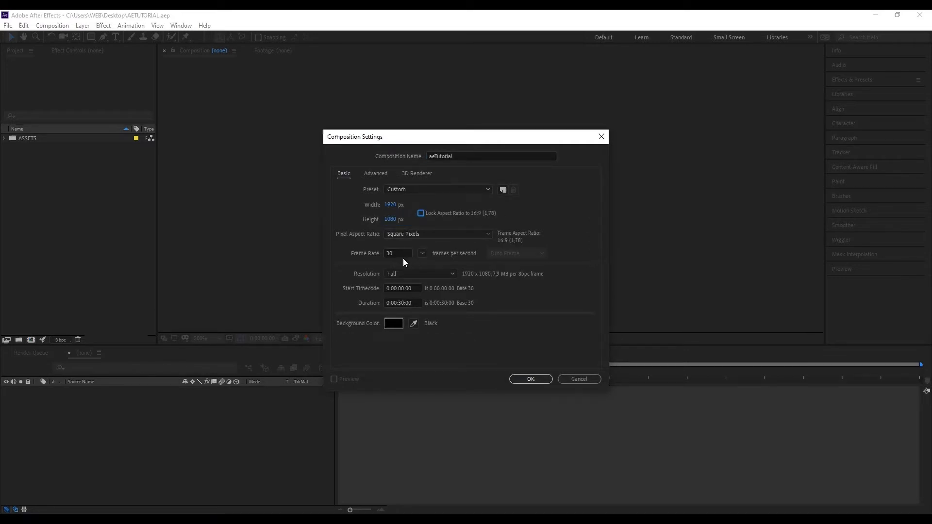
{"action": "left_click", "coordinate": [403, 303]}
{"action": "key", "text": "shift+Left"}
{"action": "key", "text": "shift+Left"}
{"action": "type", "text": "15"}
{"action": "key", "text": "Return"}
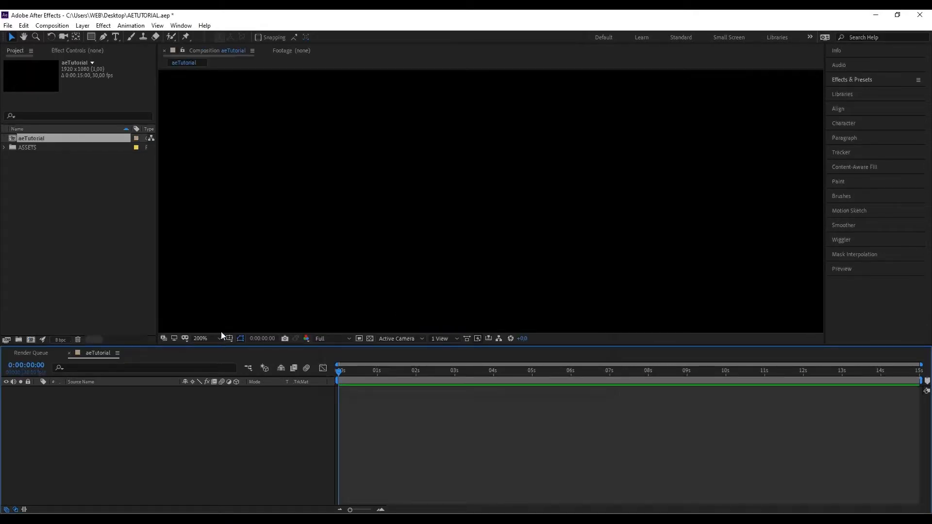
Add a composition-sized solid layer named Background to the aeTutorial composition.
{"action": "left_click", "coordinate": [199, 339]}
{"action": "left_click", "coordinate": [229, 165]}
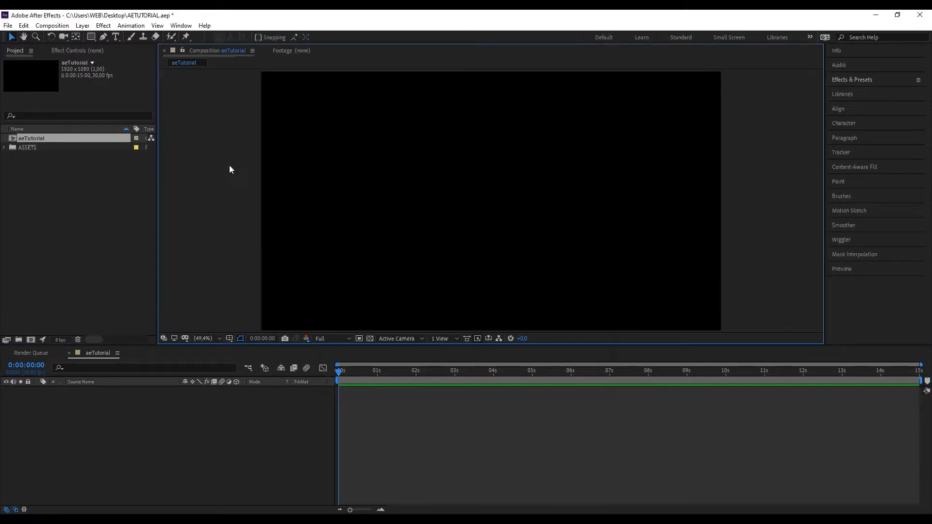
{"action": "right_click", "coordinate": [244, 453]}
{"action": "mouse_move", "coordinate": [330, 348]}
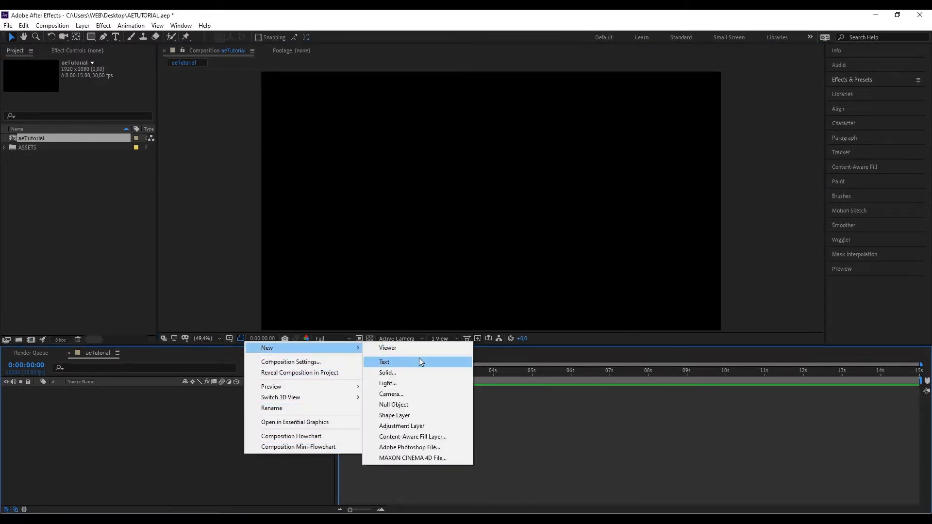
{"action": "left_click", "coordinate": [423, 374]}
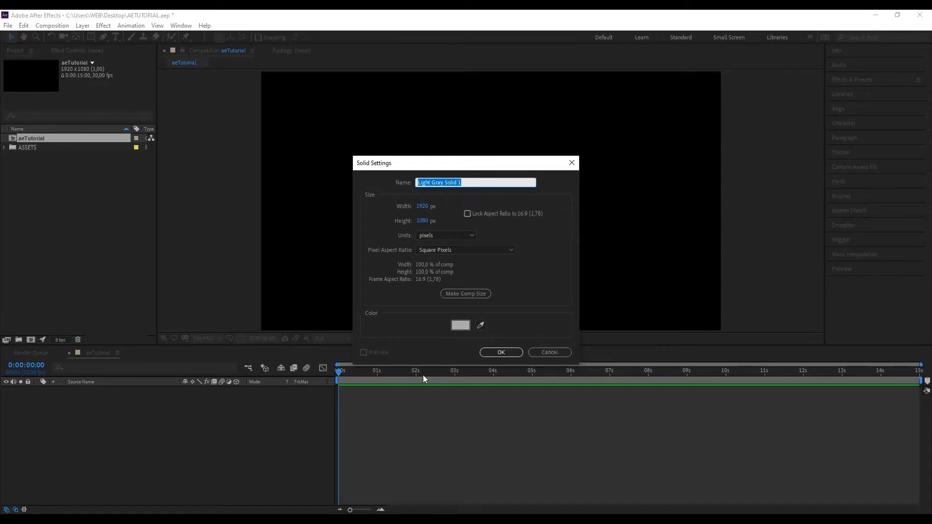
{"action": "type", "text": "Background"}
{"action": "key", "text": "Return"}
Find the Gradient Ramp effect and apply it to the Background layer.
{"action": "left_click", "coordinate": [881, 80]}
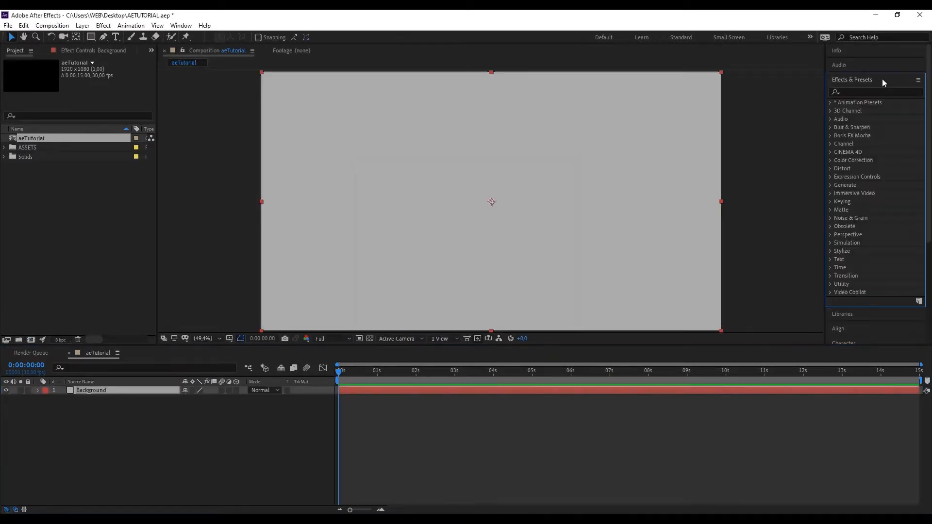
{"action": "left_click", "coordinate": [864, 92]}
{"action": "type", "text": "ramp"}
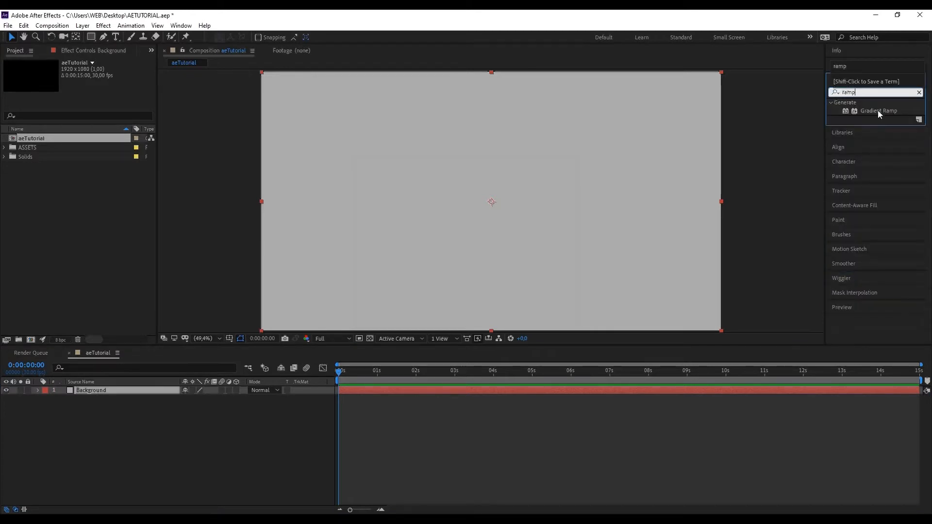
{"action": "double_click", "coordinate": [877, 111]}
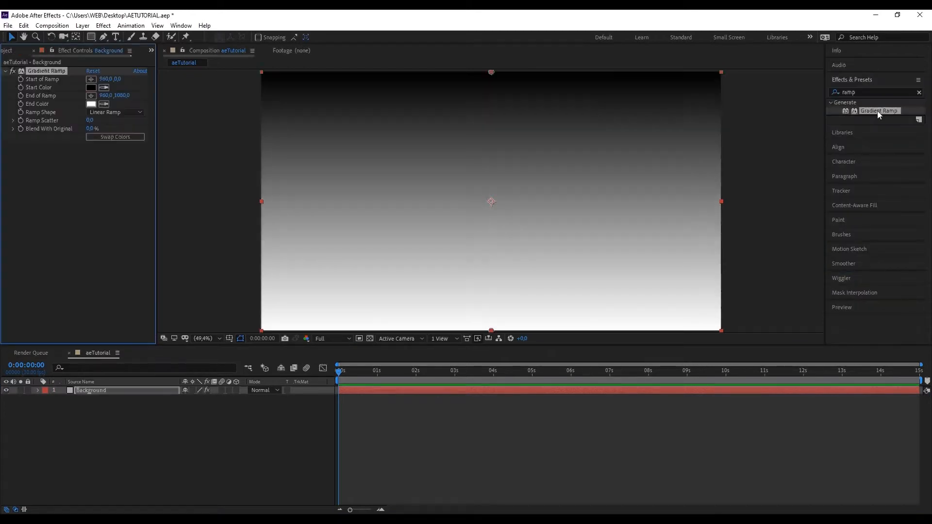
Swap the gradient's colors and set its end color to dark blue-gray 404C50.
{"action": "left_click", "coordinate": [123, 138]}
{"action": "left_click", "coordinate": [91, 105]}
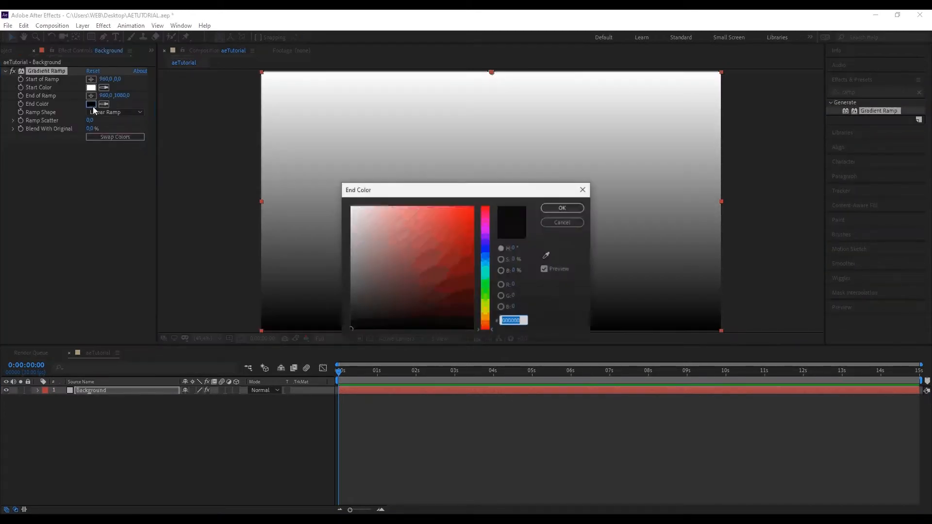
{"action": "mouse_move", "coordinate": [365, 293]}
{"action": "left_mouse_down"}
{"action": "mouse_move", "coordinate": [324, 294]}
{"action": "mouse_move", "coordinate": [323, 282]}
{"action": "left_mouse_up"}
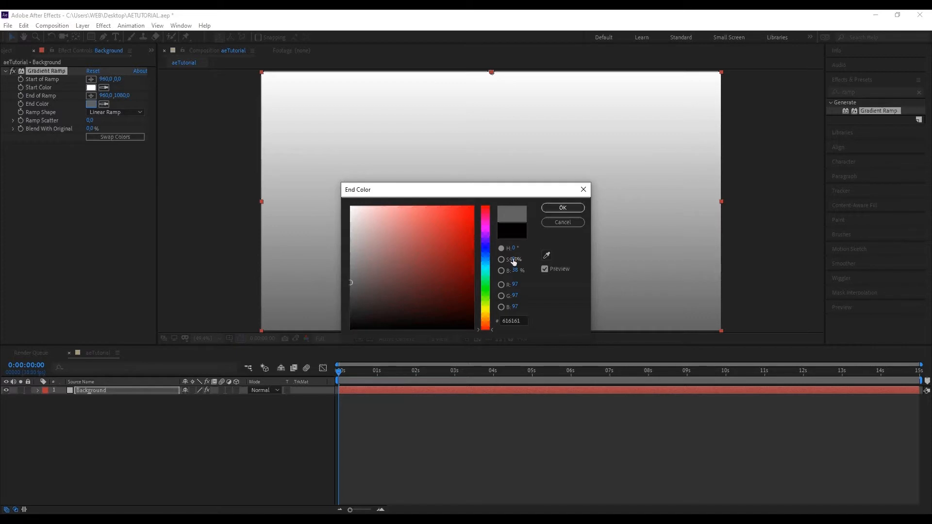
{"action": "left_click", "coordinate": [485, 263]}
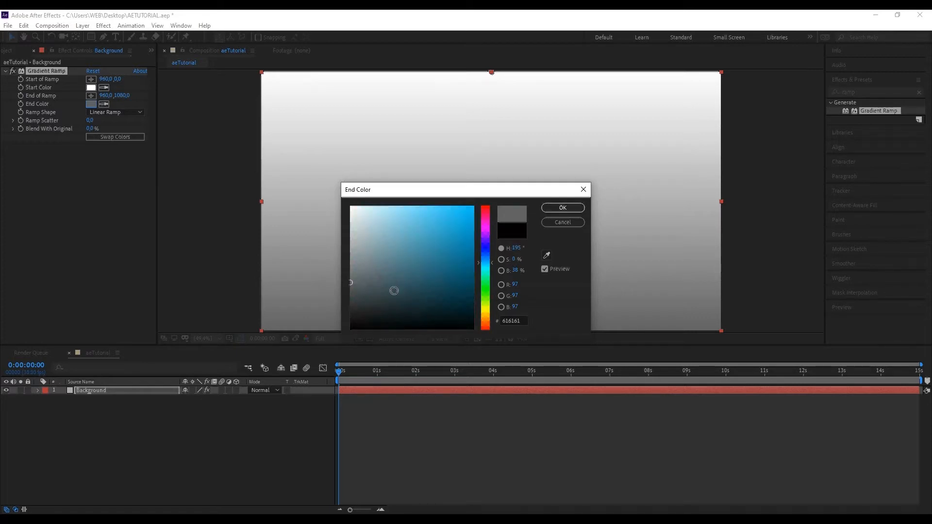
{"action": "left_click_drag", "start_coordinate": [394, 291], "coordinate": [374, 291]}
{"action": "left_click", "coordinate": [558, 208]}
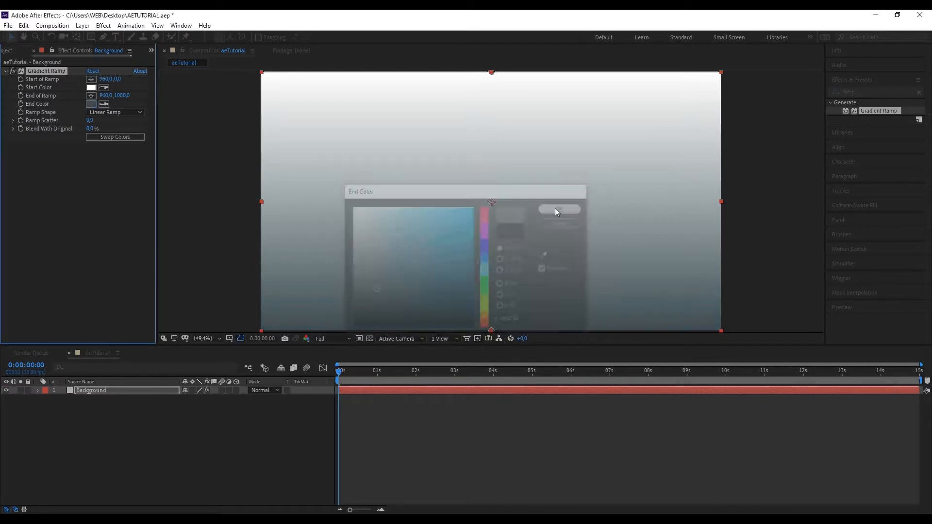
Sample the end color for the gradient's start color, and brighten that start color to light blue 89DBF6.
{"action": "left_click", "coordinate": [104, 87]}
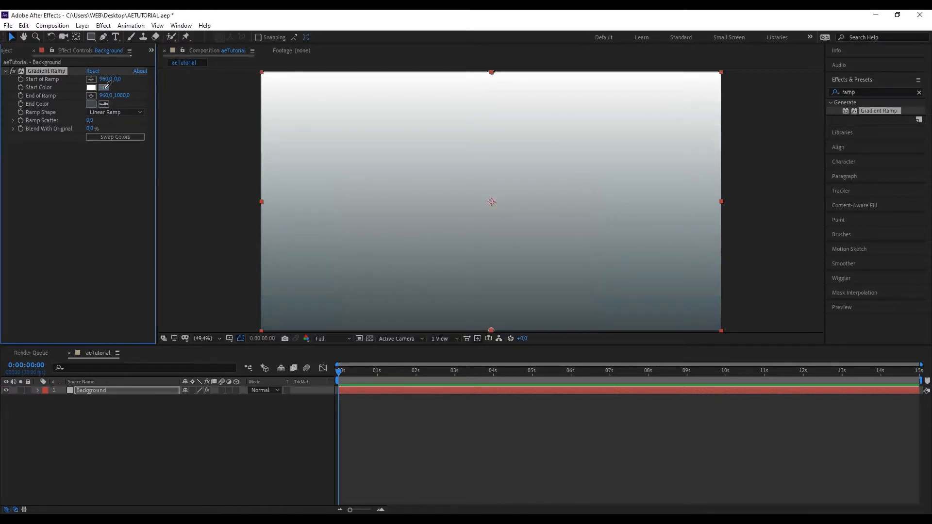
{"action": "left_click", "coordinate": [92, 104]}
{"action": "left_click", "coordinate": [91, 88]}
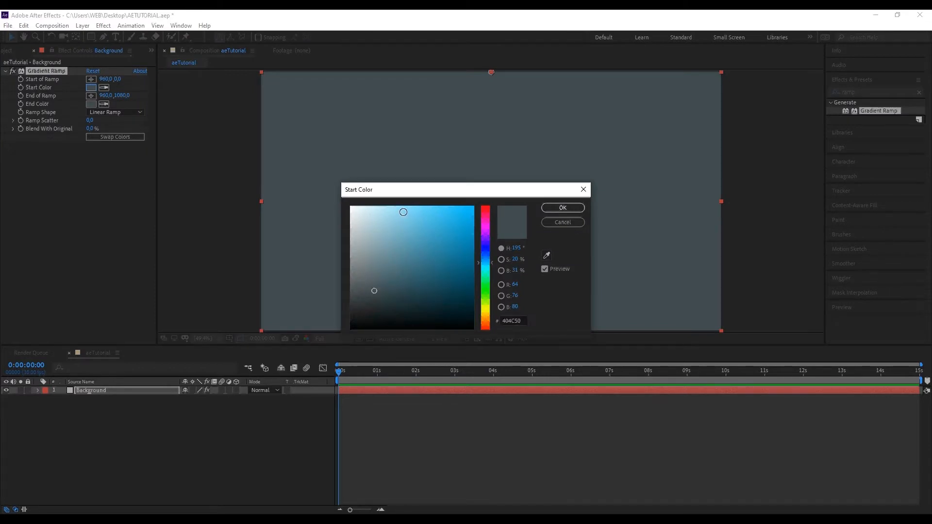
{"action": "left_click", "coordinate": [405, 210]}
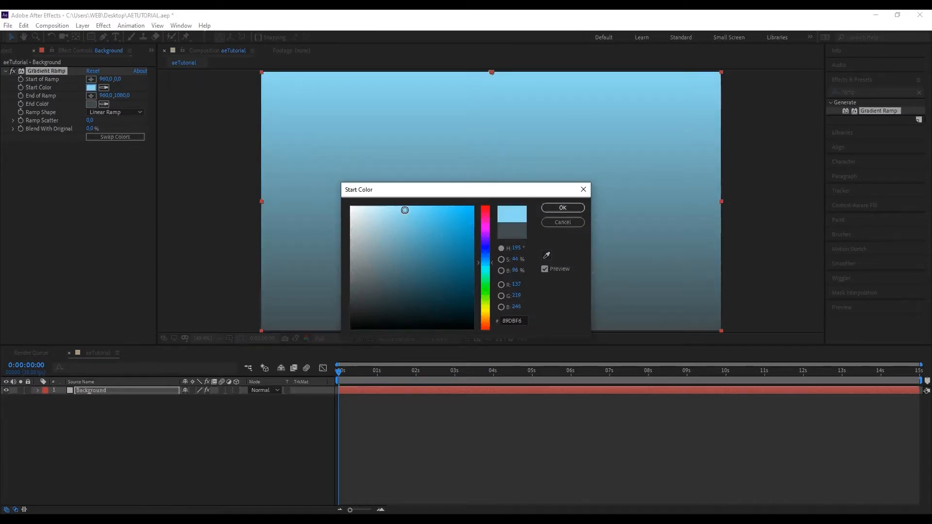
{"action": "left_click", "coordinate": [552, 208]}
Change the gradient to a Radial Ramp and place its start point in the upper-left corner of the frame at 0, 0.
{"action": "left_click", "coordinate": [114, 112]}
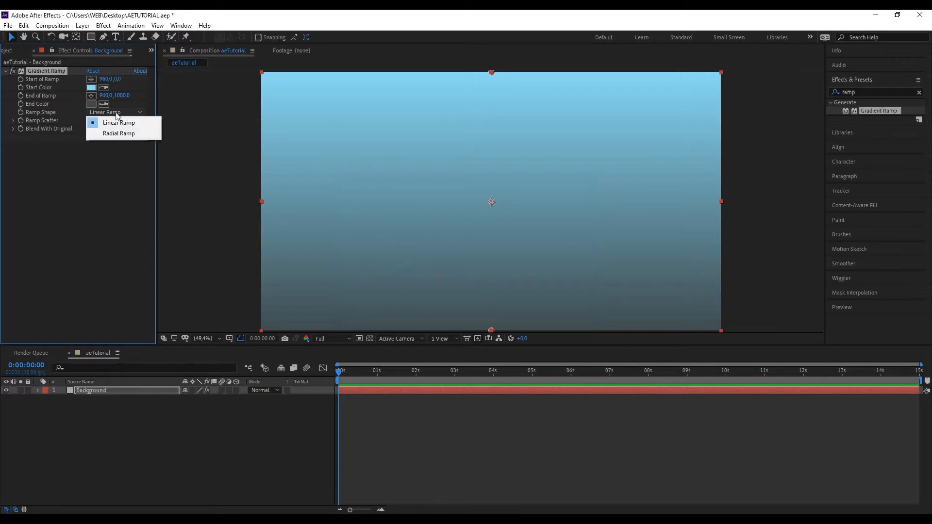
{"action": "left_click", "coordinate": [118, 133]}
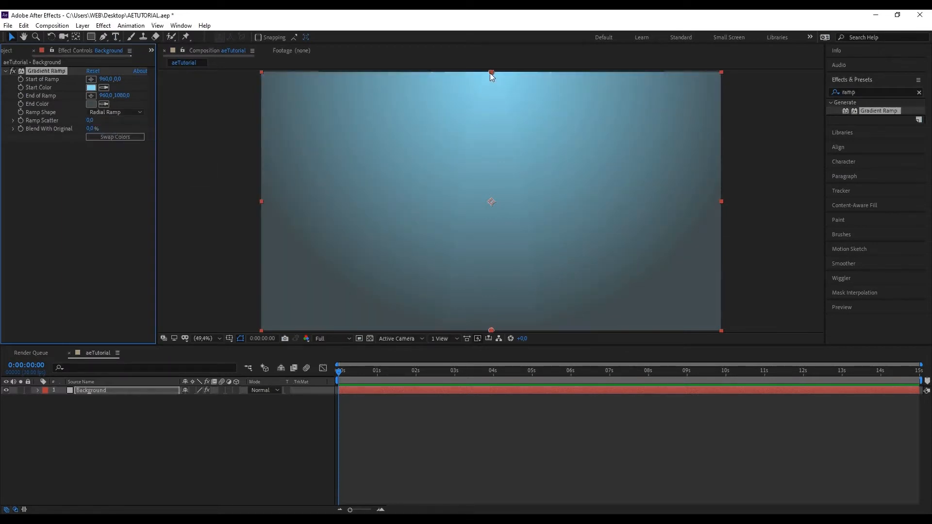
{"action": "left_click_drag", "start_coordinate": [490, 72], "coordinate": [260, 71]}
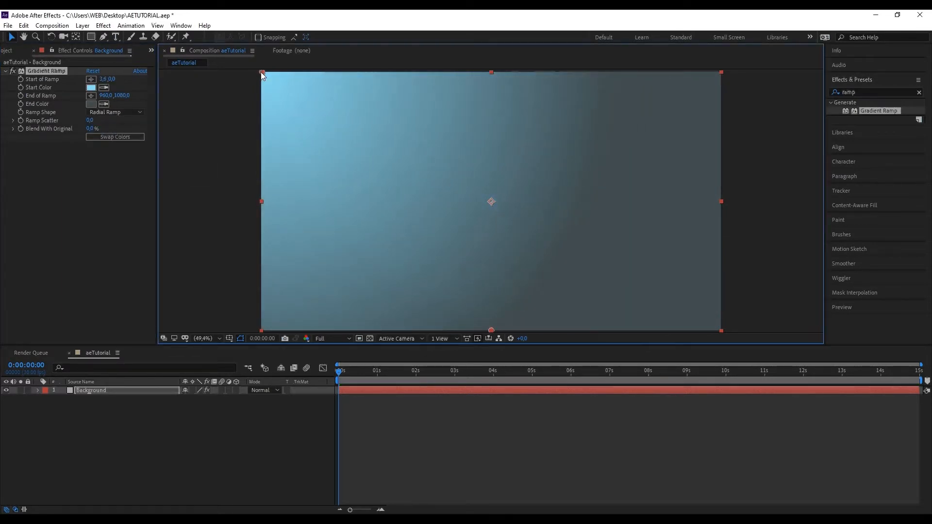
{"action": "left_click", "coordinate": [107, 79]}
{"action": "type", "text": "0"}
{"action": "key", "text": "Return"}
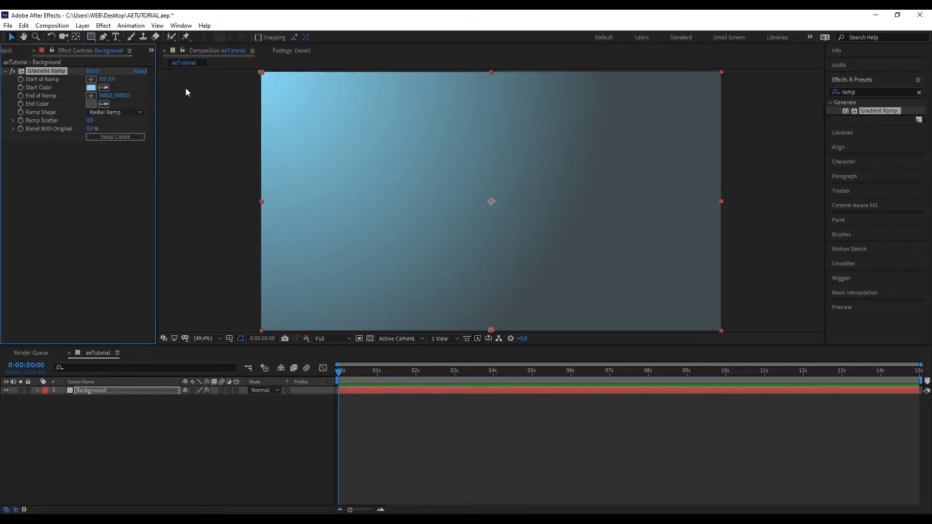
Set the horizontal coordinate of the gradient's end point to 1920 and deselect the Background layer.
{"action": "left_click", "coordinate": [105, 96]}
{"action": "type", "text": "1920"}
{"action": "key", "text": "Return"}
{"action": "left_click", "coordinate": [811, 183]}
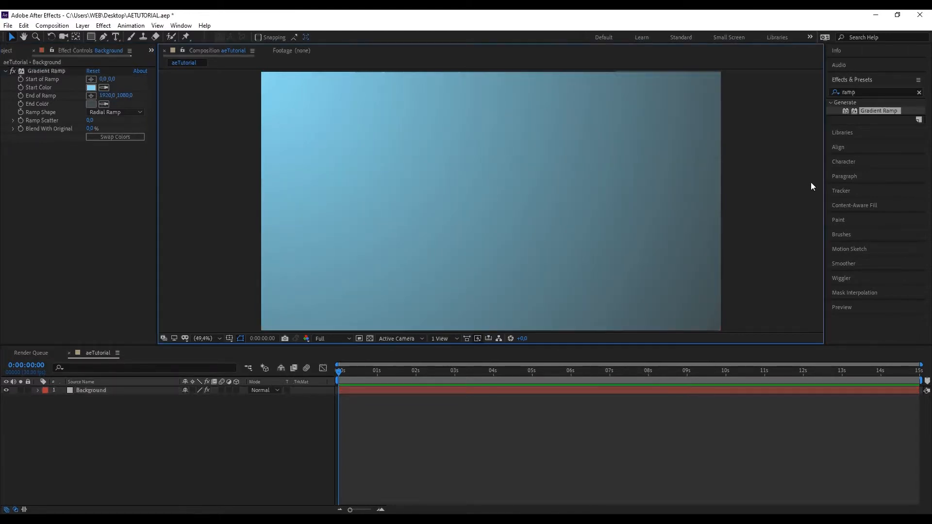
Apply the Noise effect to the Background layer and set its amount of noise to 5%.
{"action": "left_click", "coordinate": [133, 391]}
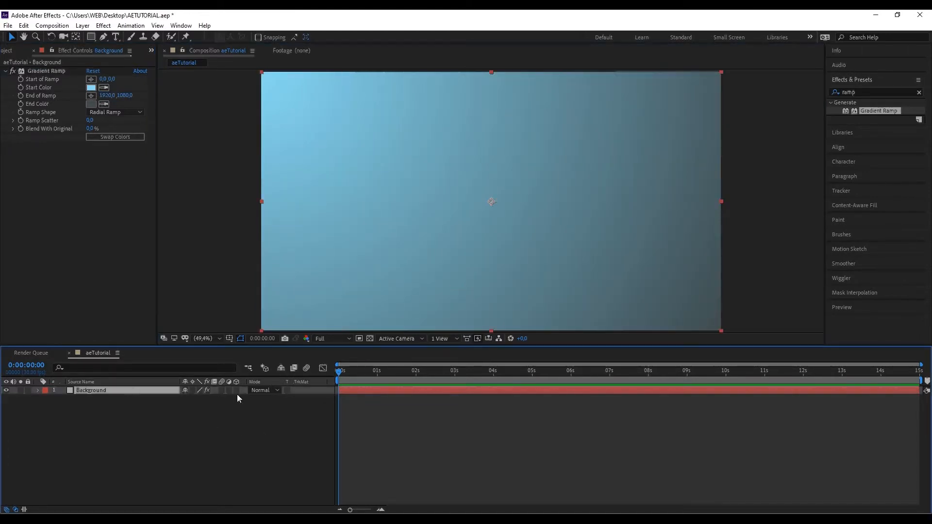
{"action": "left_click", "coordinate": [878, 90]}
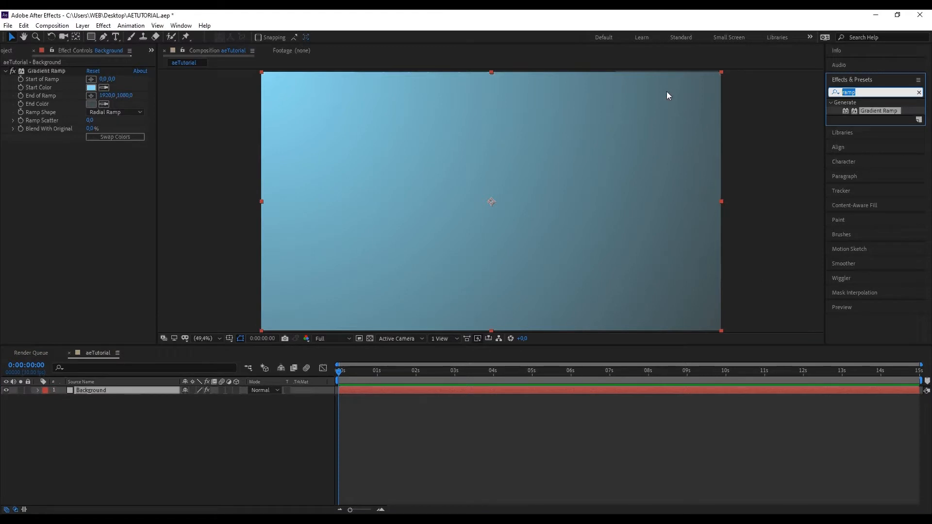
{"action": "type", "text": "noise"}
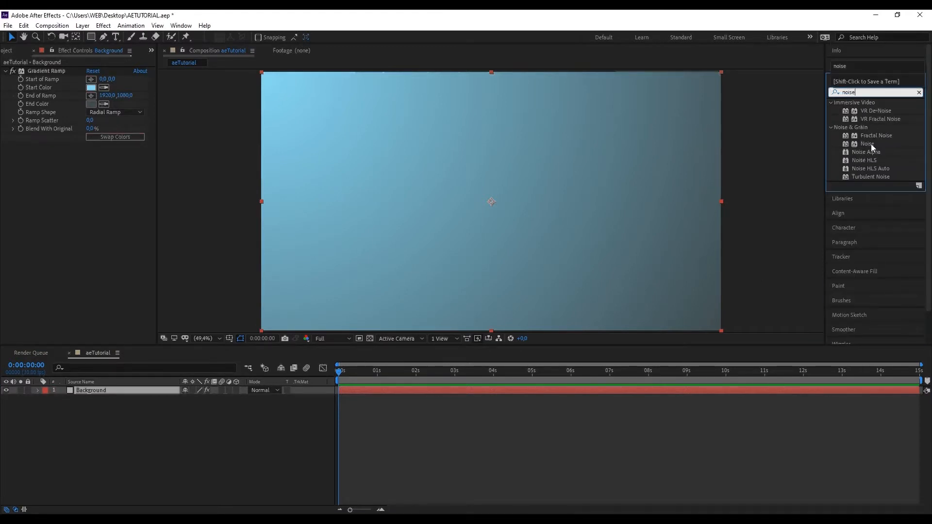
{"action": "left_click_drag", "start_coordinate": [871, 144], "coordinate": [453, 192]}
{"action": "left_click", "coordinate": [90, 154]}
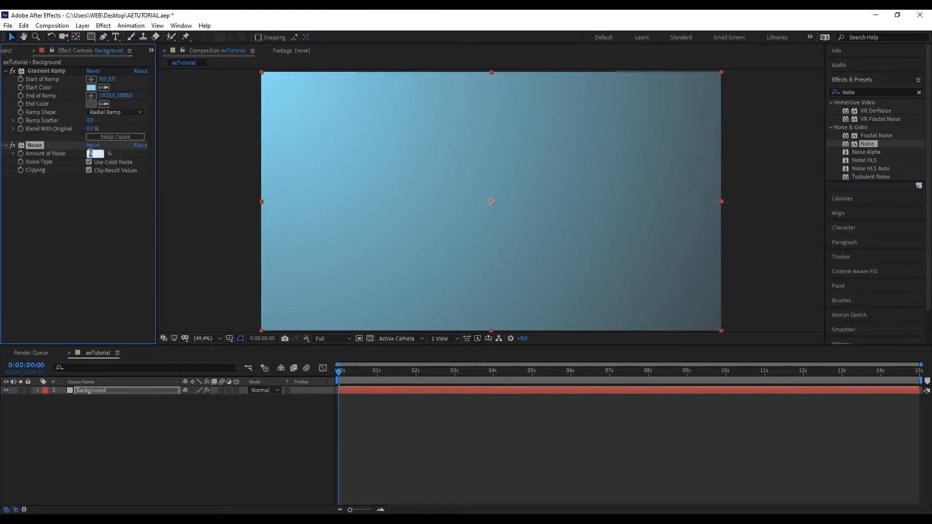
{"action": "type", "text": "5"}
{"action": "key", "text": "Return"}
{"action": "left_click", "coordinate": [203, 455]}
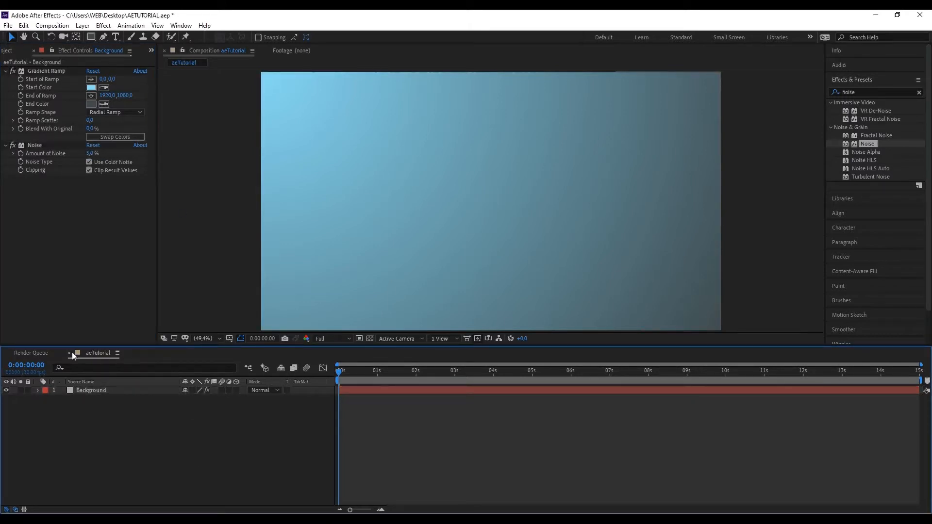
Create a new composition named fractalBg with the existing 1920 x 1080 px, 15-second settings.
{"action": "left_click", "coordinate": [13, 51]}
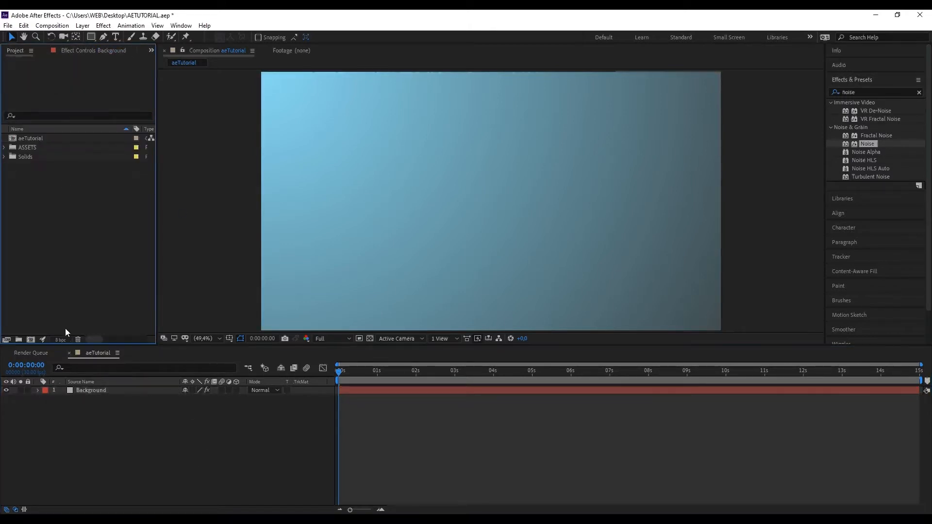
{"action": "left_click", "coordinate": [31, 339]}
{"action": "type", "text": "fractalBg"}
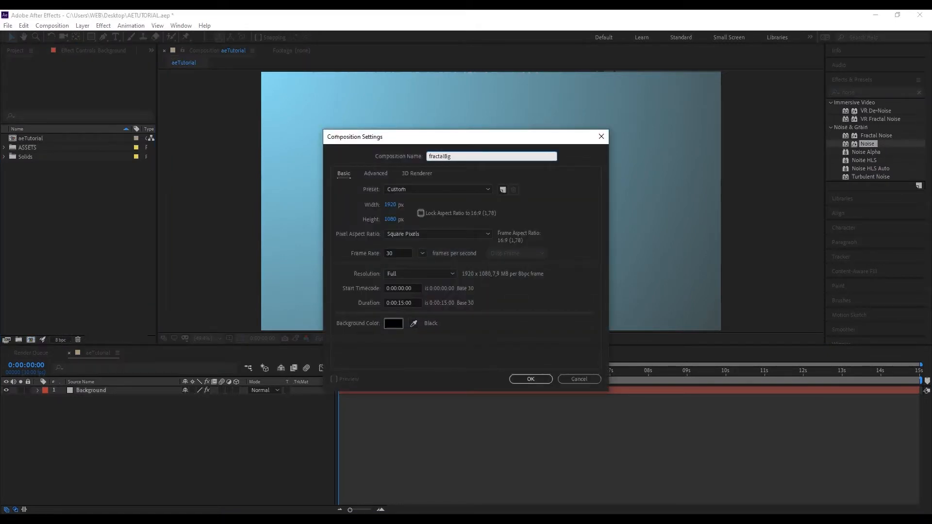
{"action": "left_click", "coordinate": [531, 379]}
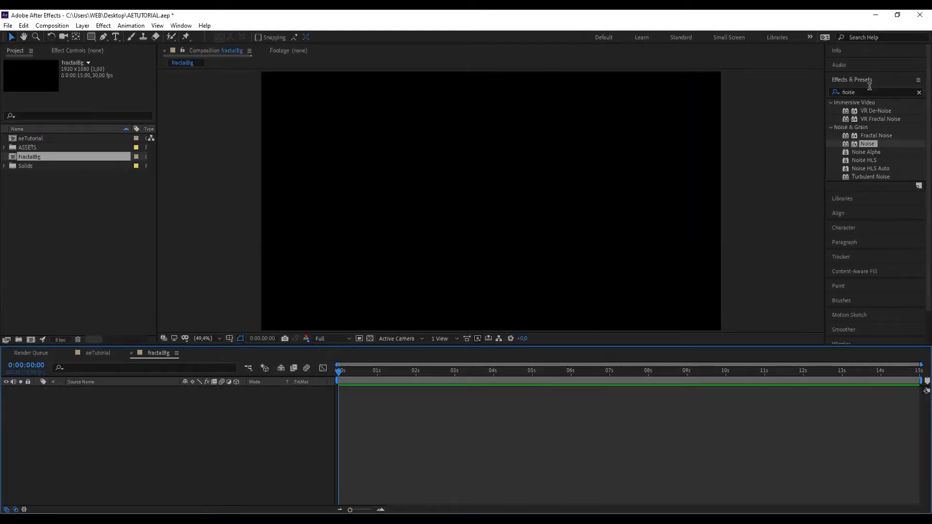
Add a composition-sized solid layer named fractalBg to the fractalBg composition.
{"action": "right_click", "coordinate": [217, 437]}
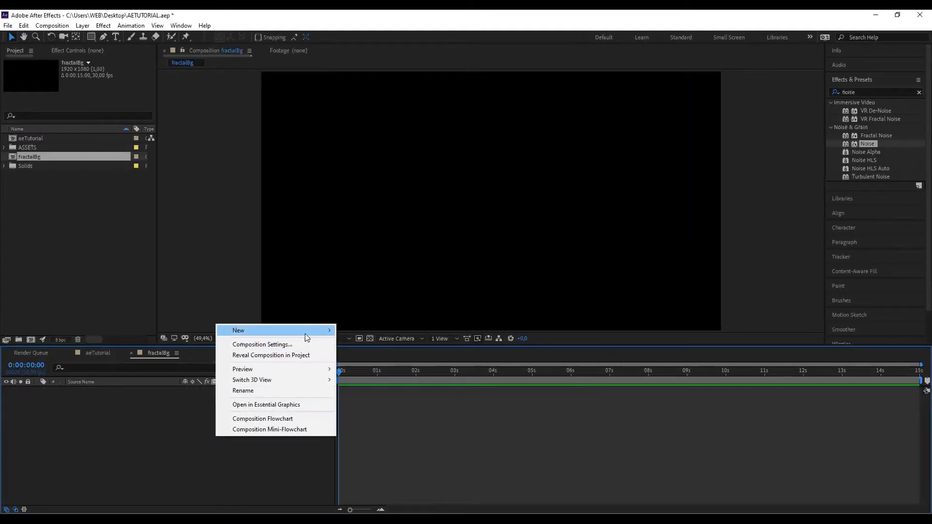
{"action": "mouse_move", "coordinate": [309, 331]}
{"action": "left_click", "coordinate": [399, 355]}
{"action": "type", "text": "f"}
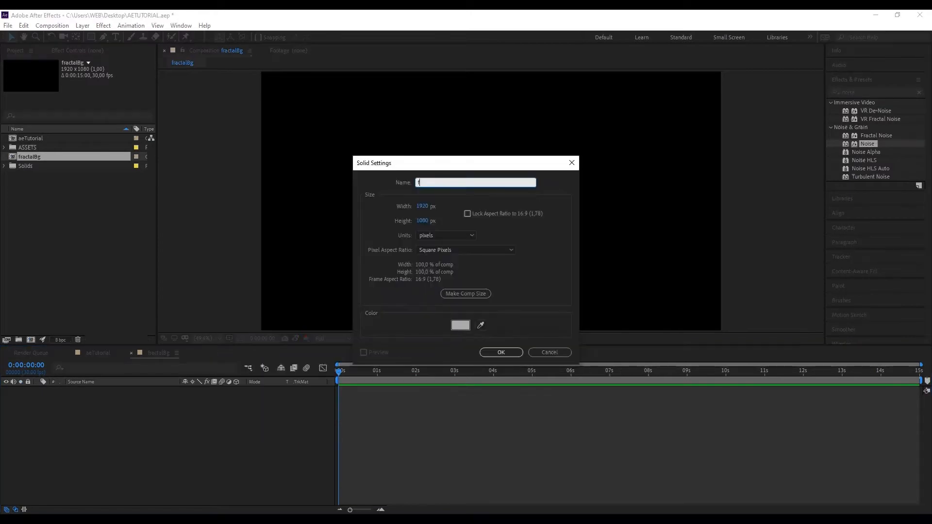
{"action": "type", "text": "ractalBg"}
{"action": "key", "text": "Return"}
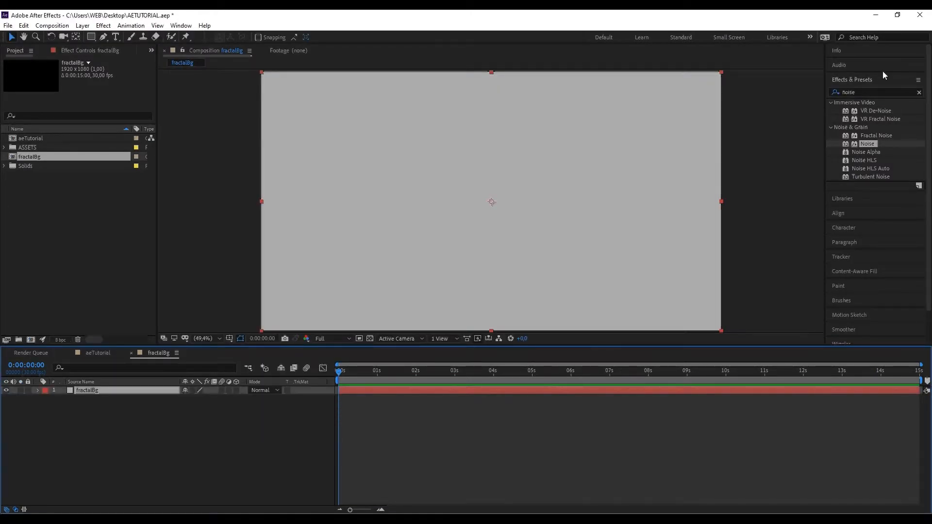
Find the Fractal Noise effect and apply it to the fractalBg solid.
{"action": "left_click", "coordinate": [882, 91]}
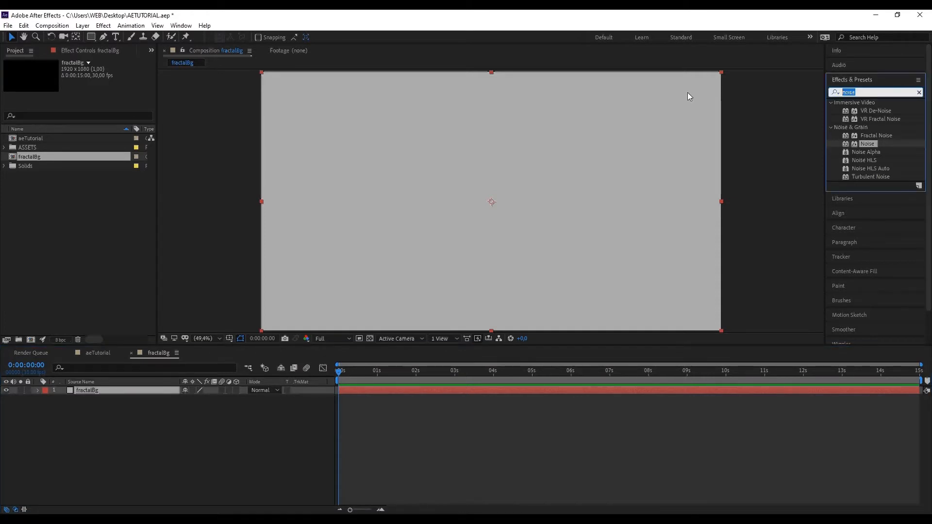
{"action": "type", "text": "fractal"}
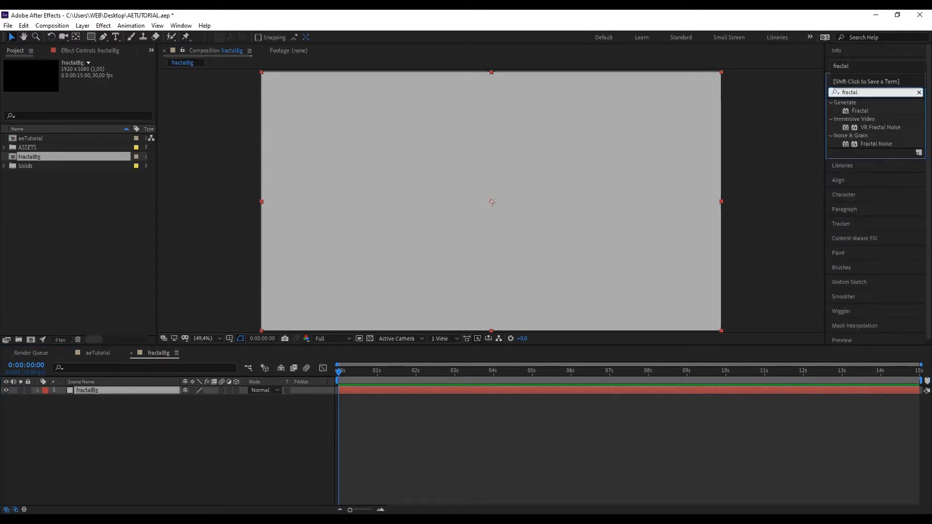
{"action": "left_click_drag", "start_coordinate": [864, 144], "coordinate": [534, 218]}
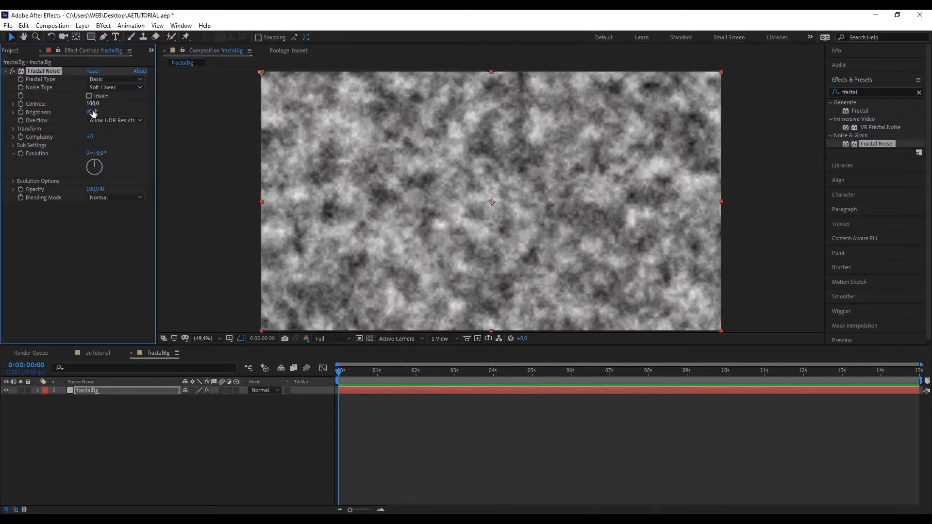
Set the Fractal Noise contrast to 400, brightness to -100 and complexity to 1 on the fractalBg solid.
{"action": "type", "text": "400"}
{"action": "key", "text": "Tab"}
{"action": "type", "text": "-100"}
{"action": "key", "text": "Return"}
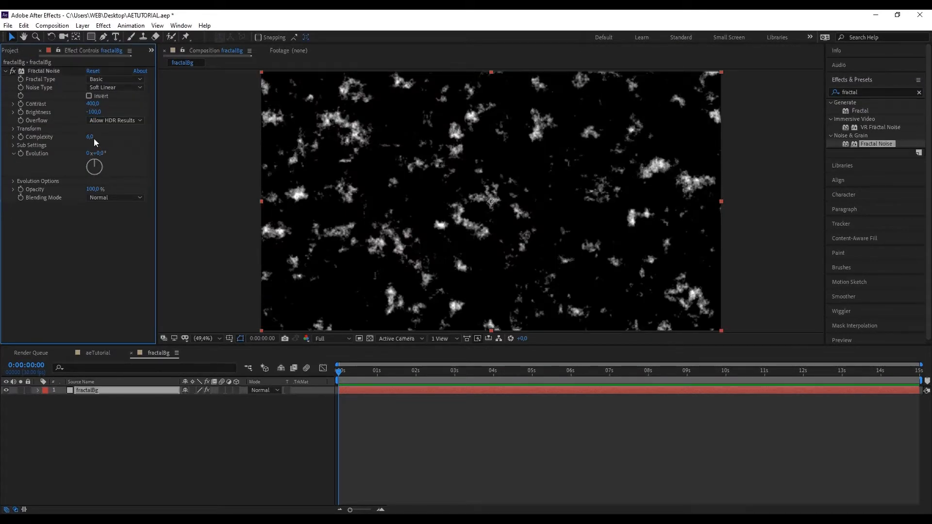
{"action": "left_click", "coordinate": [92, 137]}
{"action": "type", "text": "1"}
{"action": "key", "text": "Return"}
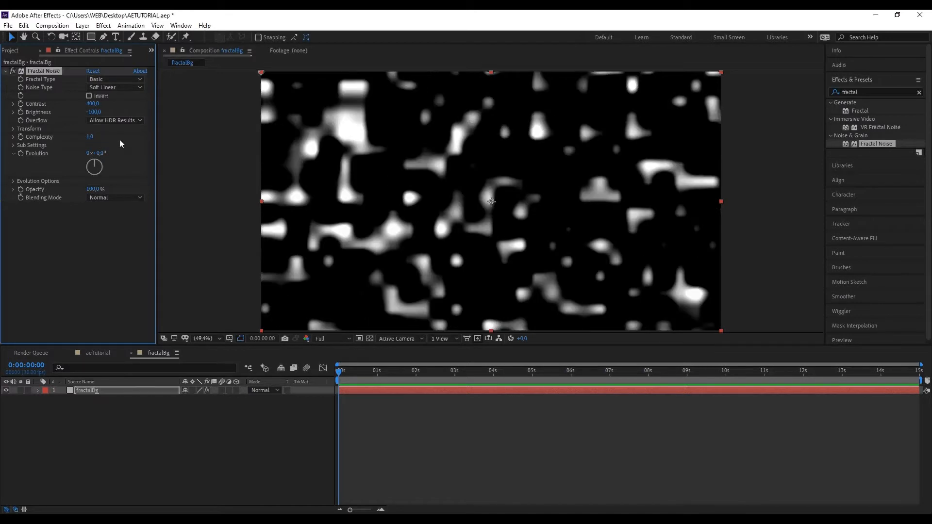
Set the uniform scale of the Fractal Noise transform to 1000.
{"action": "left_click", "coordinate": [14, 129]}
{"action": "left_click", "coordinate": [94, 153]}
{"action": "type", "text": "1000"}
{"action": "key", "text": "Return"}
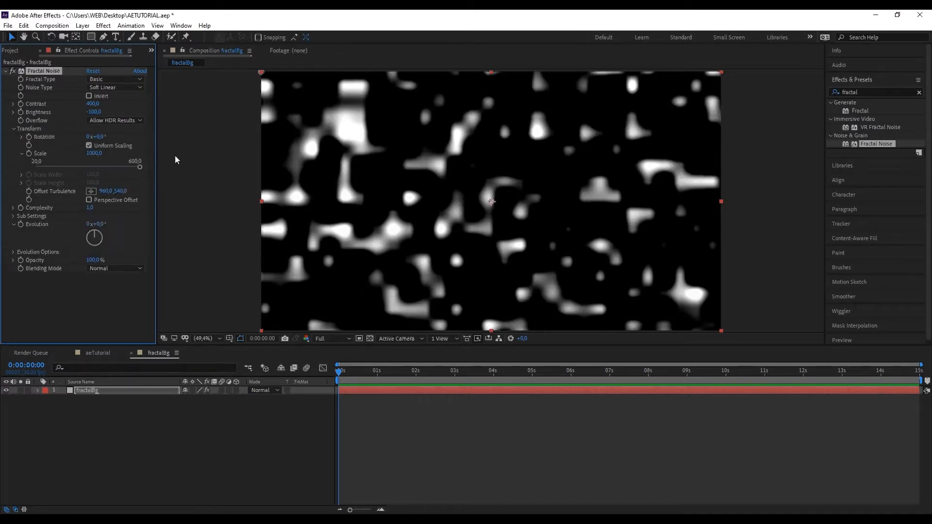
{"action": "left_click", "coordinate": [138, 425]}
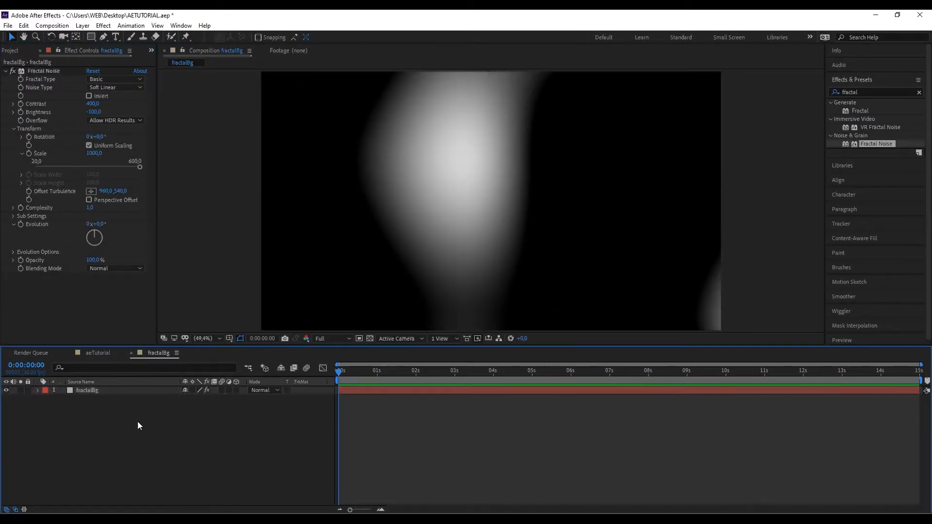
Animate the Fractal Noise evolution on the fractalBg layer with the expression time*75, then collapse the layer's properties.
{"action": "left_click", "coordinate": [106, 391]}
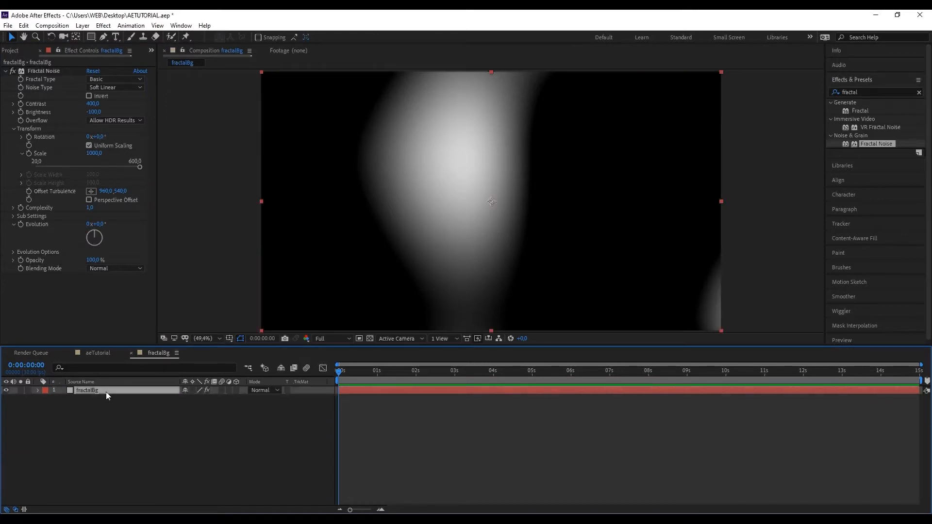
{"action": "left_click", "coordinate": [21, 224], "text": "alt"}
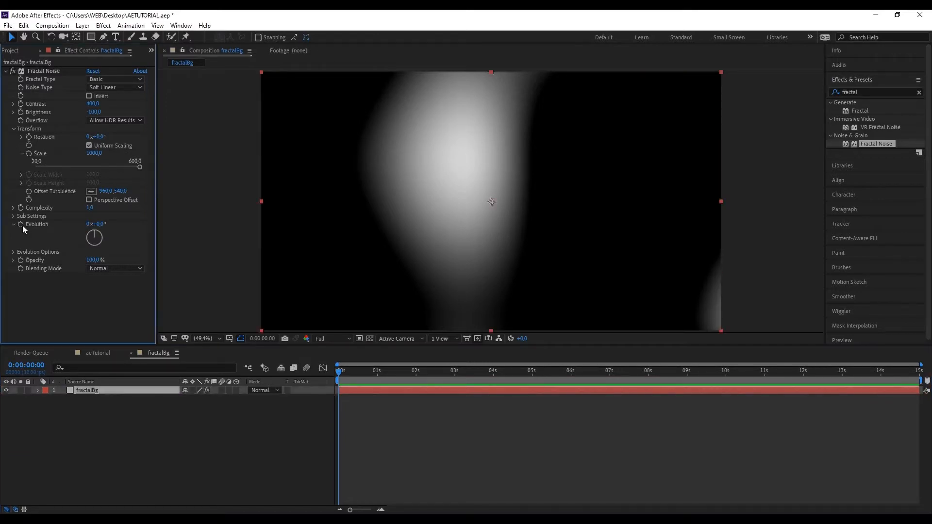
{"action": "type", "text": "time"}
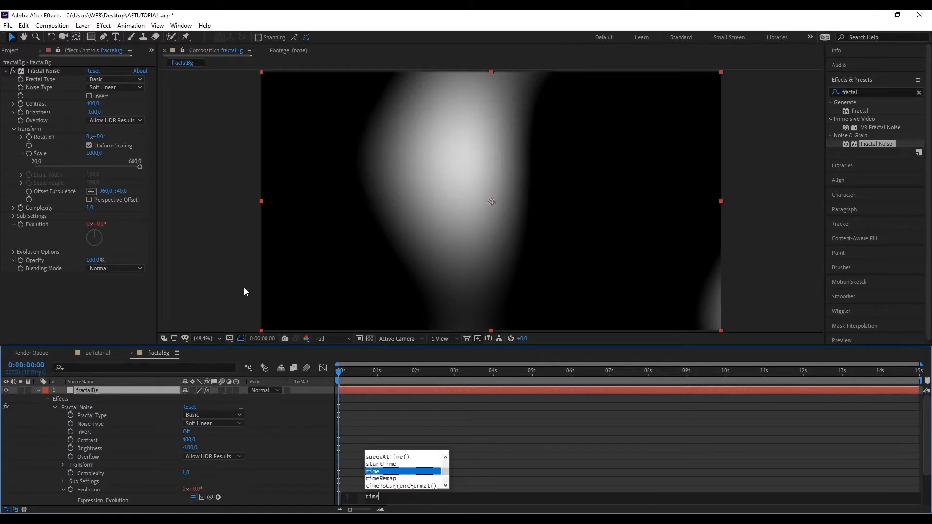
{"action": "type", "text": "*75"}
{"action": "key", "text": "KP_Enter"}
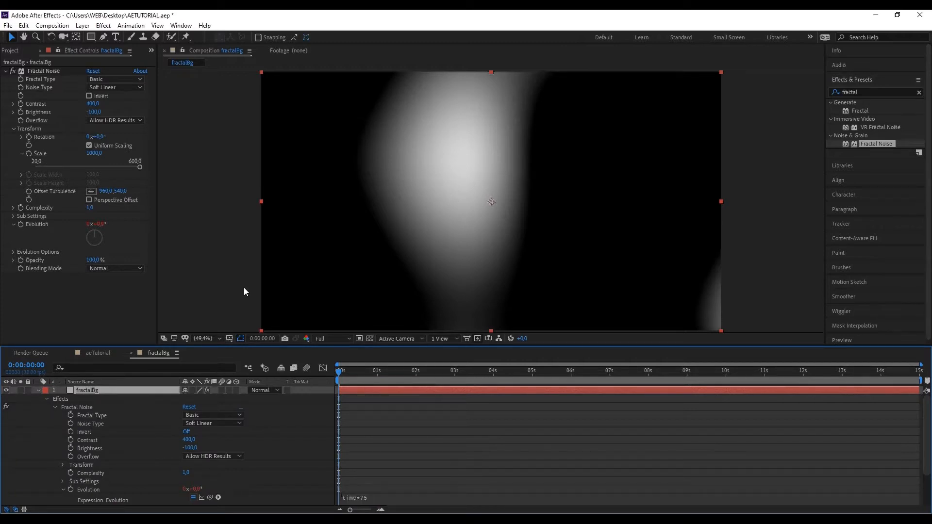
{"action": "left_click", "coordinate": [39, 391]}
{"action": "left_click", "coordinate": [109, 460]}
Add a 1920 x 1080 px solid layer named dotsBg above the fractalBg layer.
{"action": "right_click", "coordinate": [123, 467]}
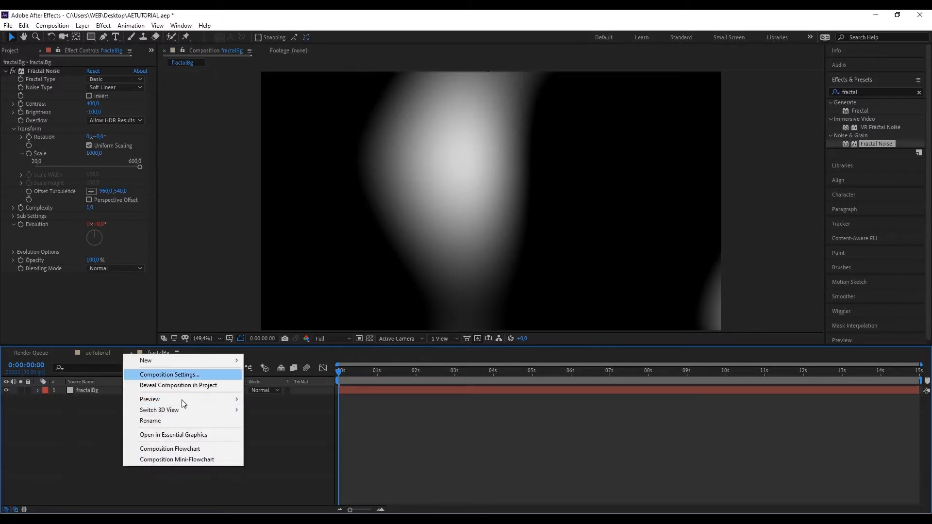
{"action": "mouse_move", "coordinate": [199, 361]}
{"action": "left_click", "coordinate": [289, 385]}
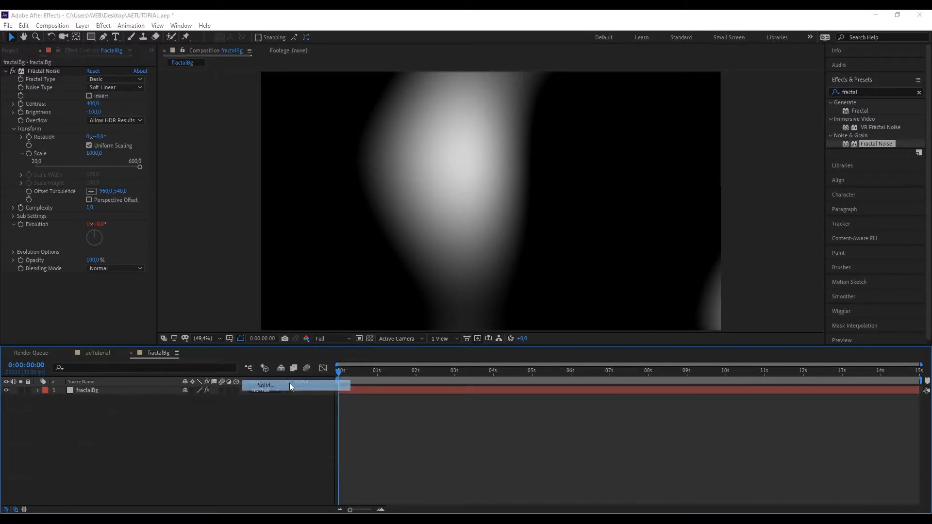
{"action": "type", "text": "dotsB"}
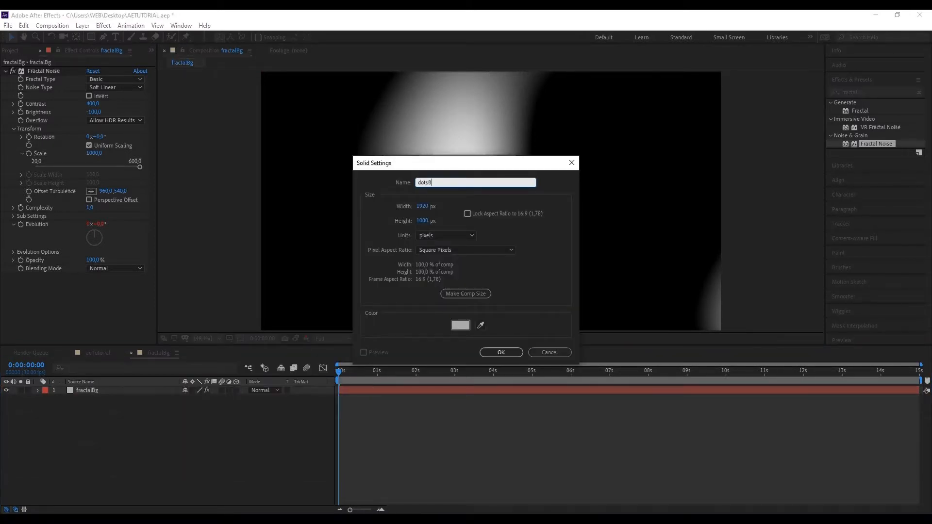
{"action": "type", "text": "g"}
{"action": "key", "text": "Return"}
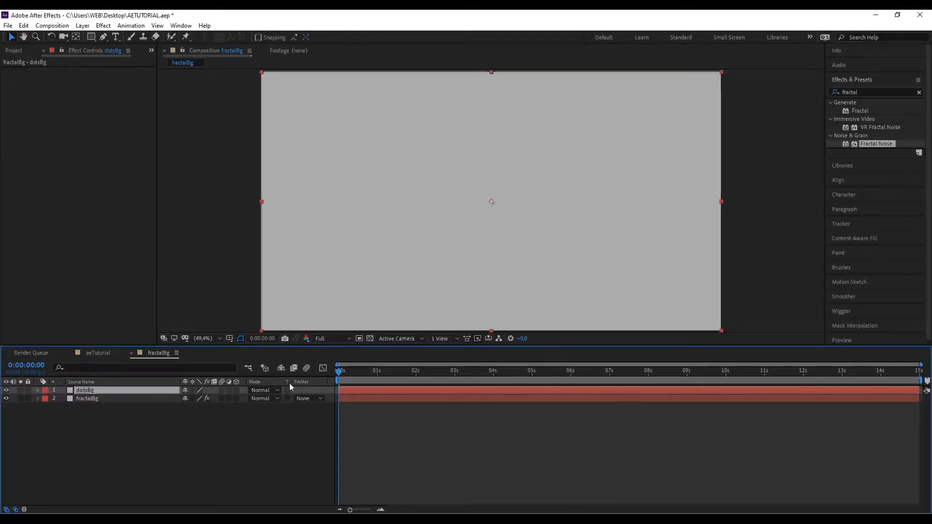
Find the CC Ball Action effect and apply it to the dotsBg solid.
{"action": "left_click", "coordinate": [894, 92]}
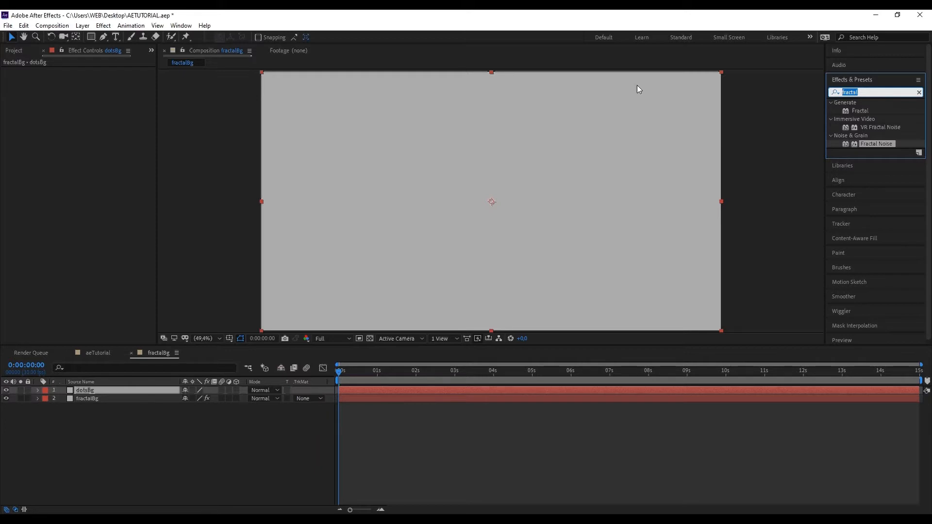
{"action": "type", "text": "ball"}
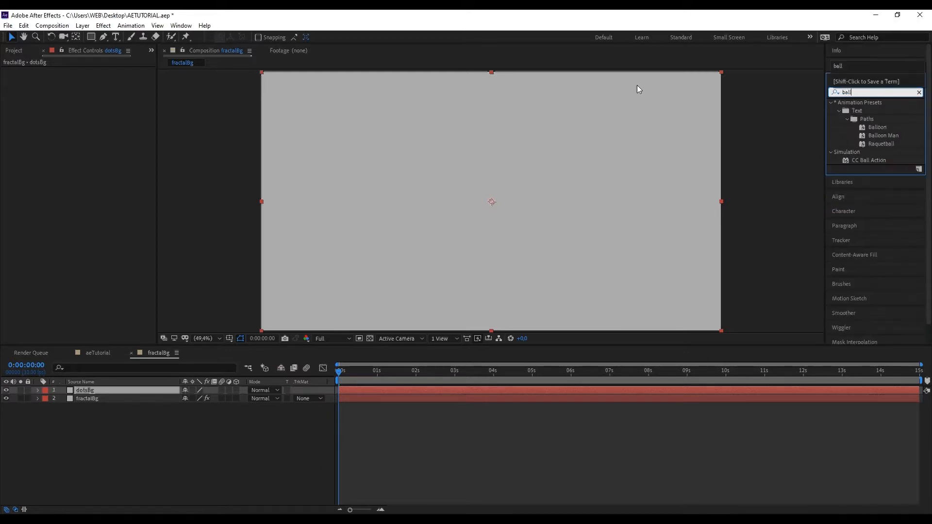
{"action": "left_click_drag", "start_coordinate": [869, 160], "coordinate": [443, 233]}
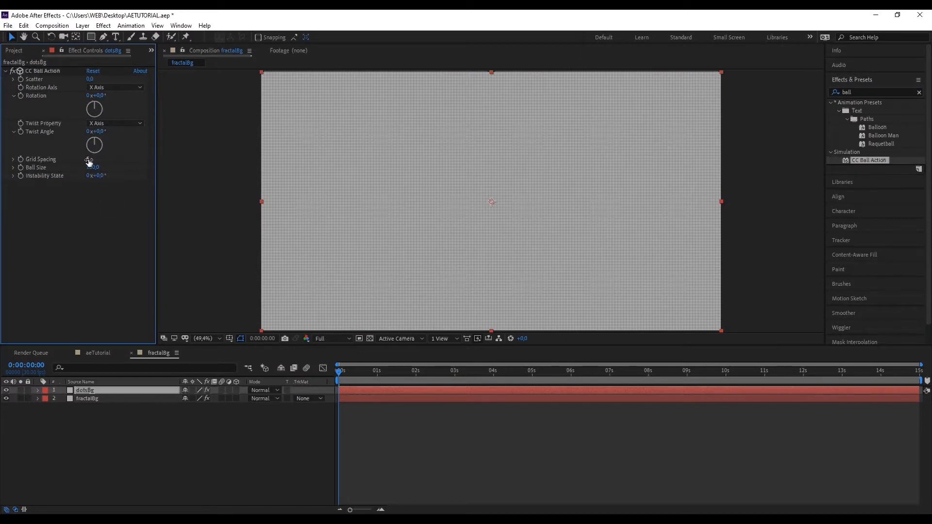
Set the CC Ball Action grid spacing to 10 and ball size to 15.
{"action": "left_click", "coordinate": [88, 159]}
{"action": "type", "text": "10"}
{"action": "key", "text": "Tab"}
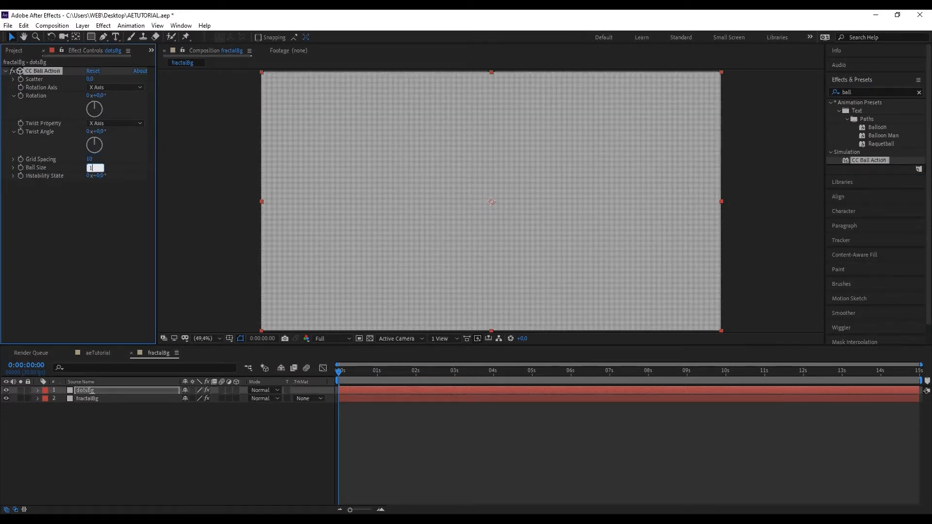
{"action": "type", "text": "15"}
{"action": "key", "text": "Tab"}
{"action": "left_click", "coordinate": [171, 469]}
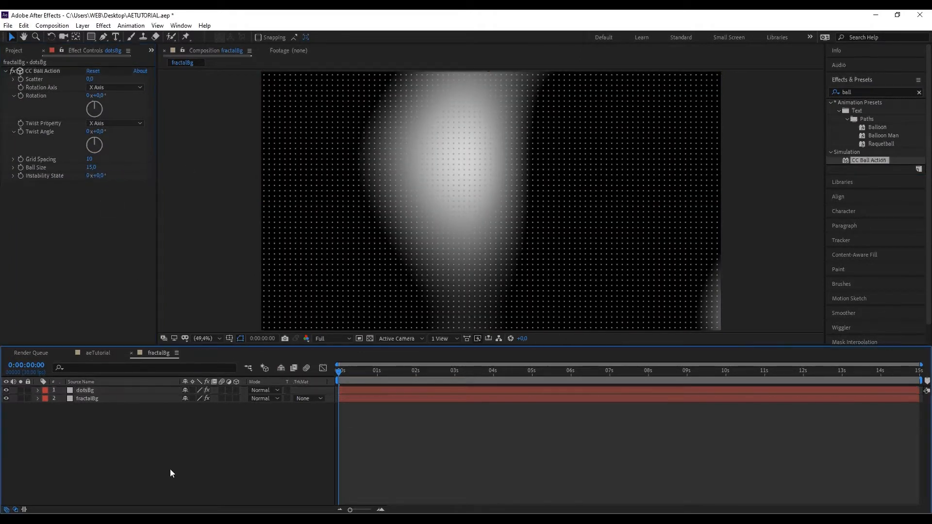
Use dotsBg as the alpha track matte of the fractalBg layer and close the fractalBg composition.
{"action": "left_click", "coordinate": [306, 399]}
{"action": "left_click", "coordinate": [328, 424]}
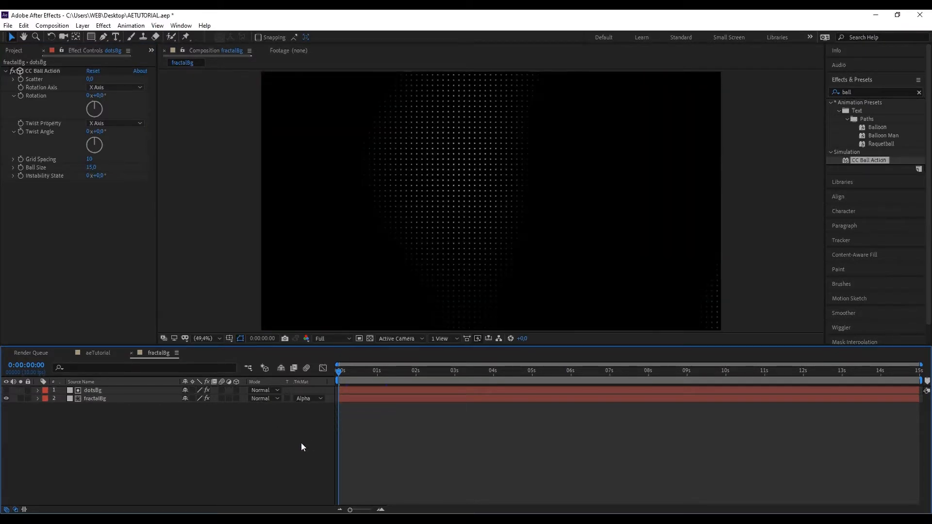
{"action": "left_click", "coordinate": [132, 353]}
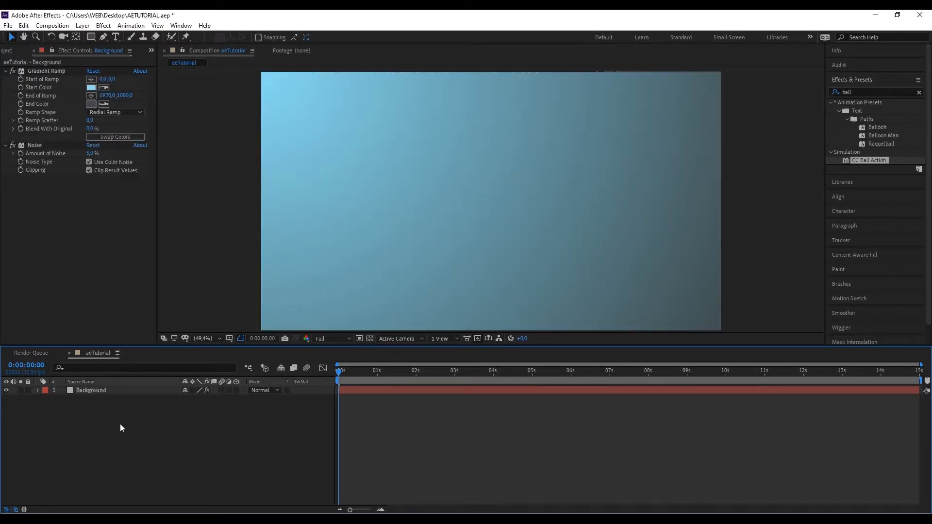
Place the fractalBg composition above the Background layer in aeTutorial and set its blending mode to Add.
{"action": "left_click", "coordinate": [22, 52]}
{"action": "left_click", "coordinate": [89, 236]}
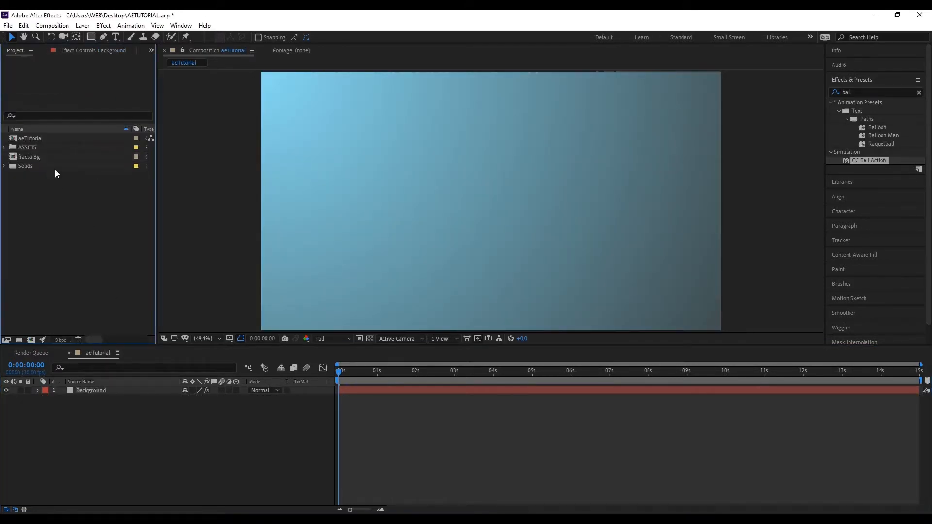
{"action": "left_click", "coordinate": [51, 157]}
{"action": "left_click_drag", "start_coordinate": [47, 156], "coordinate": [108, 392]}
{"action": "left_click", "coordinate": [265, 390]}
{"action": "left_click", "coordinate": [311, 193]}
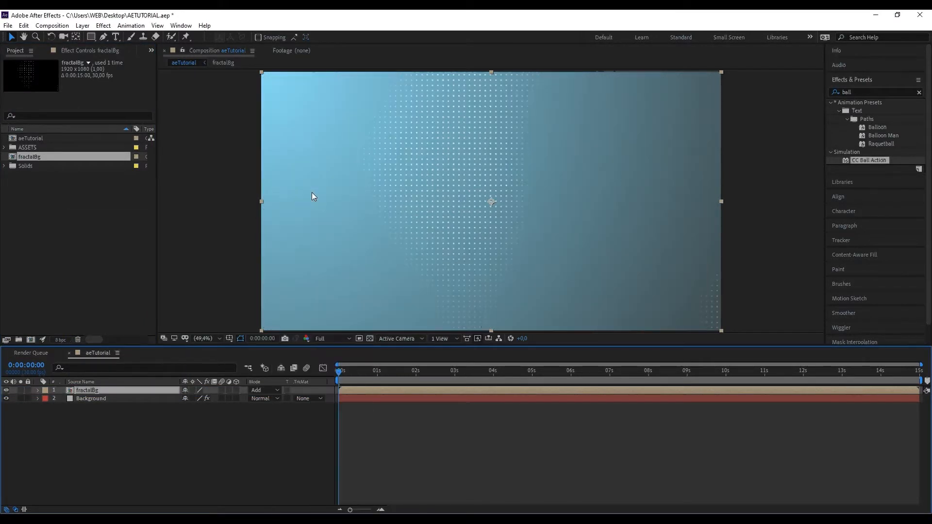
Create a new composition named fractalBg2 with the existing 1920 x 1080 px, 30 fps, 15-second settings.
{"action": "left_click", "coordinate": [91, 240]}
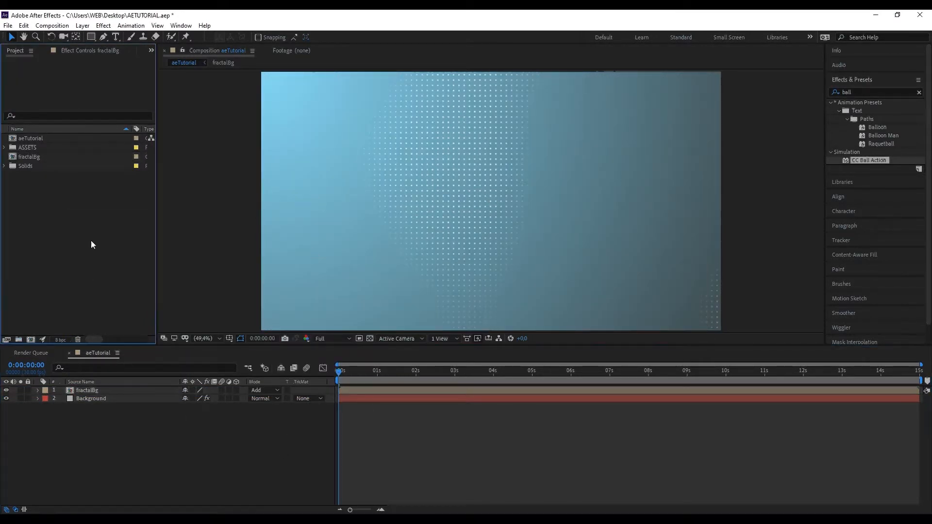
{"action": "left_click", "coordinate": [31, 339]}
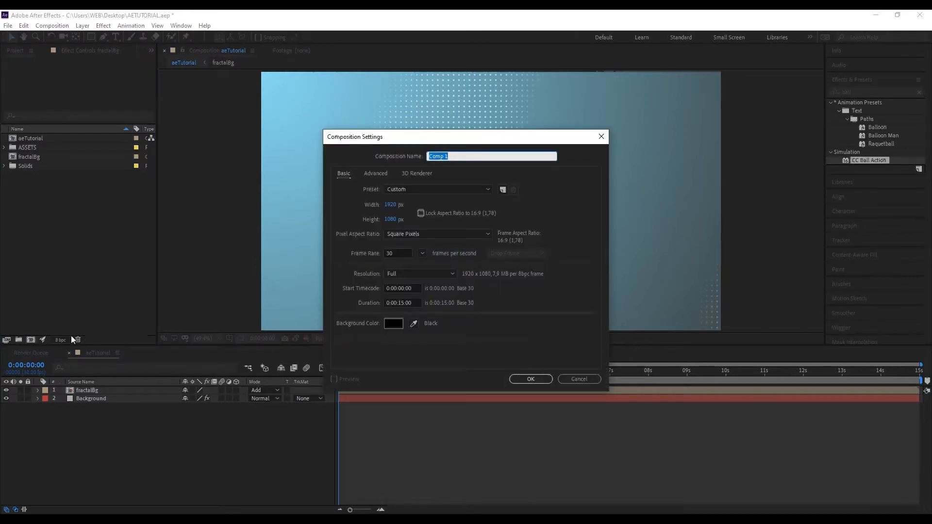
{"action": "type", "text": "fractalBg2"}
{"action": "key", "text": "Return"}
Add a composition-sized solid layer named fractalBg to the fractalBg2 composition.
{"action": "right_click", "coordinate": [179, 473]}
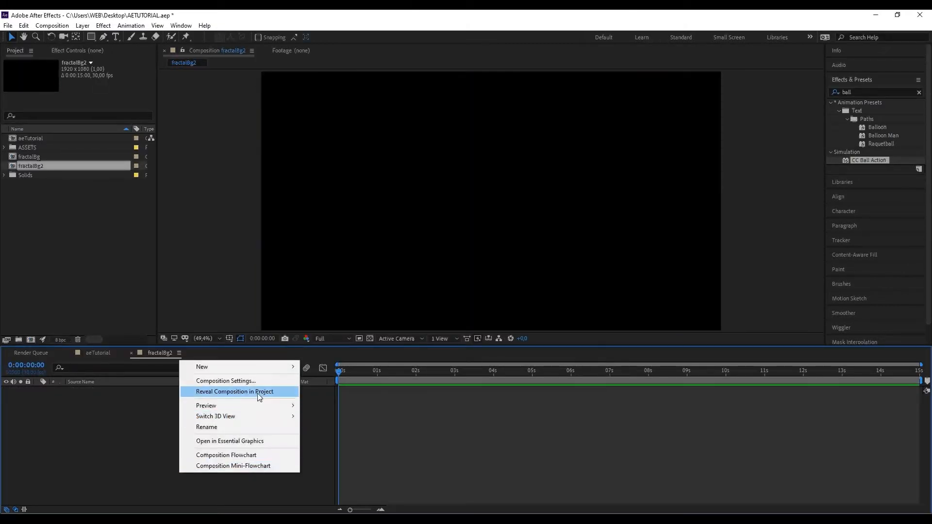
{"action": "mouse_move", "coordinate": [274, 366]}
{"action": "left_click", "coordinate": [343, 392]}
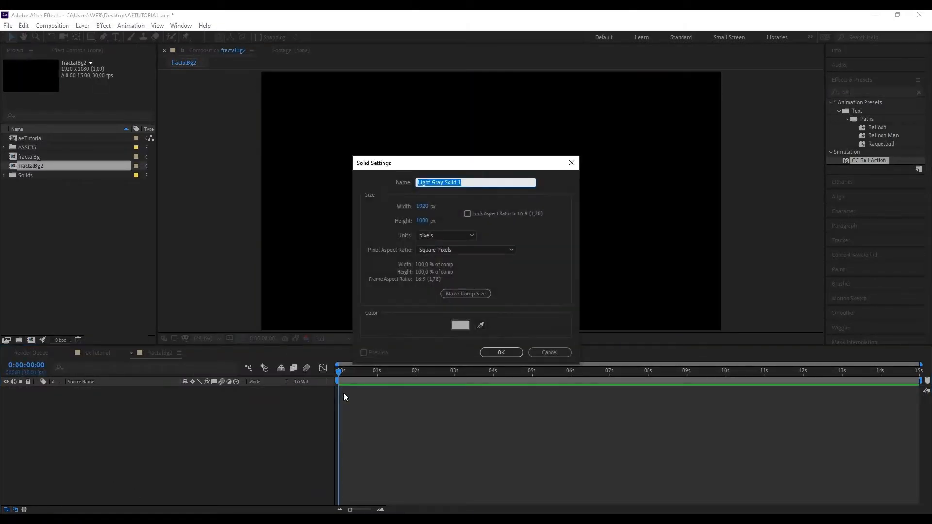
{"action": "type", "text": "fractalBg"}
{"action": "key", "text": "Return"}
Find the Fractal Noise effect and apply it to the solid in fractalBg2.
{"action": "left_click", "coordinate": [872, 91]}
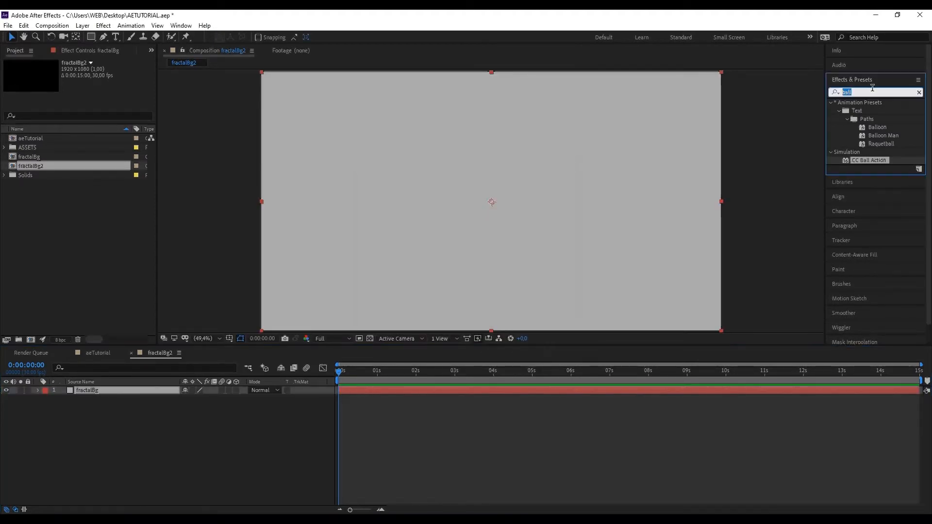
{"action": "type", "text": "fractal"}
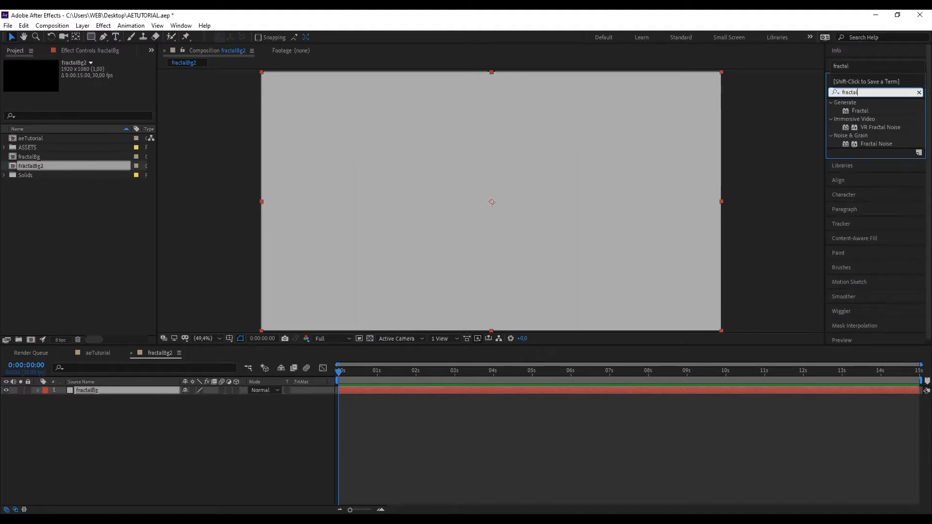
{"action": "left_click_drag", "start_coordinate": [869, 144], "coordinate": [464, 267]}
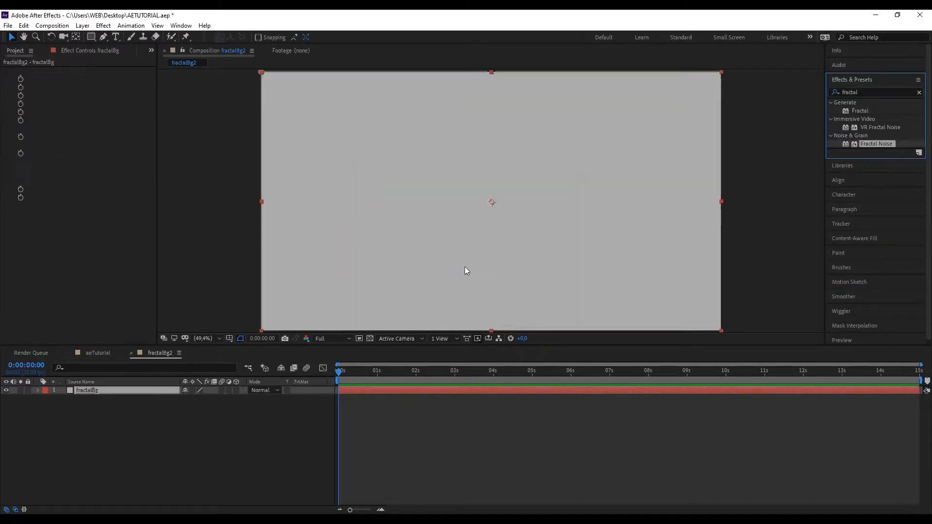
Set the Fractal Noise contrast to 400, brightness to -100 and complexity to 1 in fractalBg2.
{"action": "left_click", "coordinate": [92, 103]}
{"action": "type", "text": "400"}
{"action": "key", "text": "Tab"}
{"action": "type", "text": "-100"}
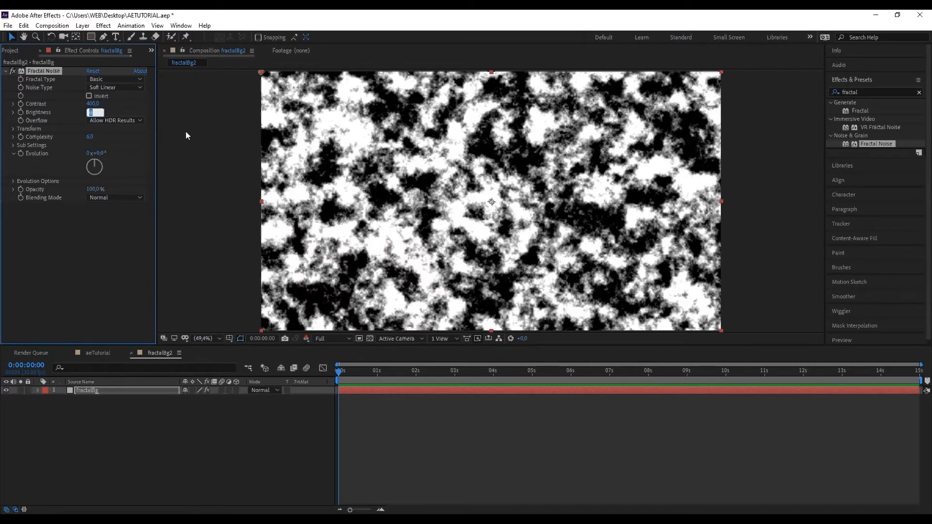
{"action": "key", "text": "Tab"}
{"action": "type", "text": "1"}
{"action": "key", "text": "Return"}
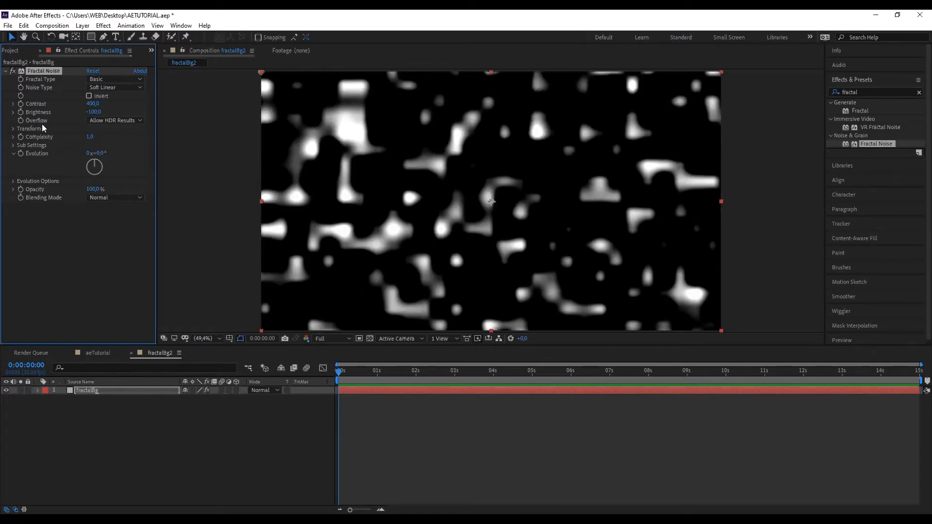
Set the uniform scale of the Fractal Noise transform to 1000 in fractalBg2 and collapse the transform settings.
{"action": "left_click", "coordinate": [13, 129]}
{"action": "left_click", "coordinate": [94, 153]}
{"action": "type", "text": "1000"}
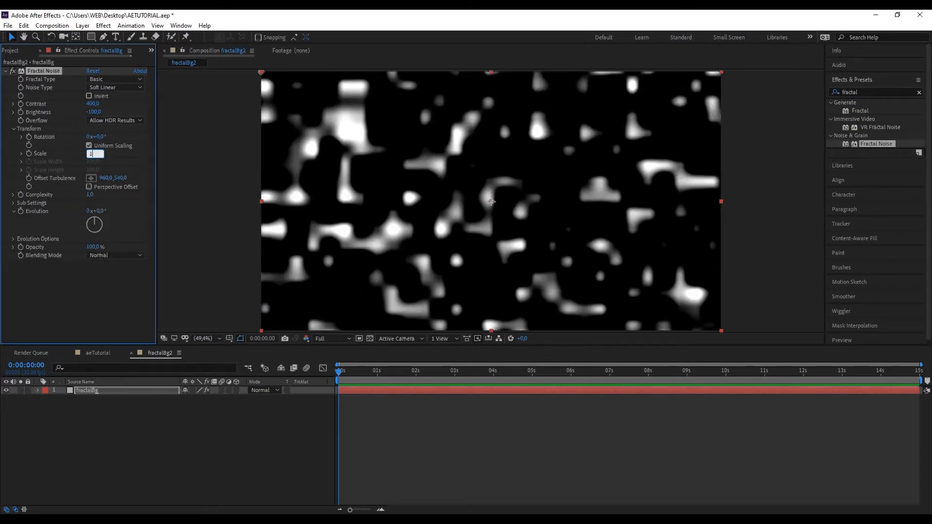
{"action": "key", "text": "Return"}
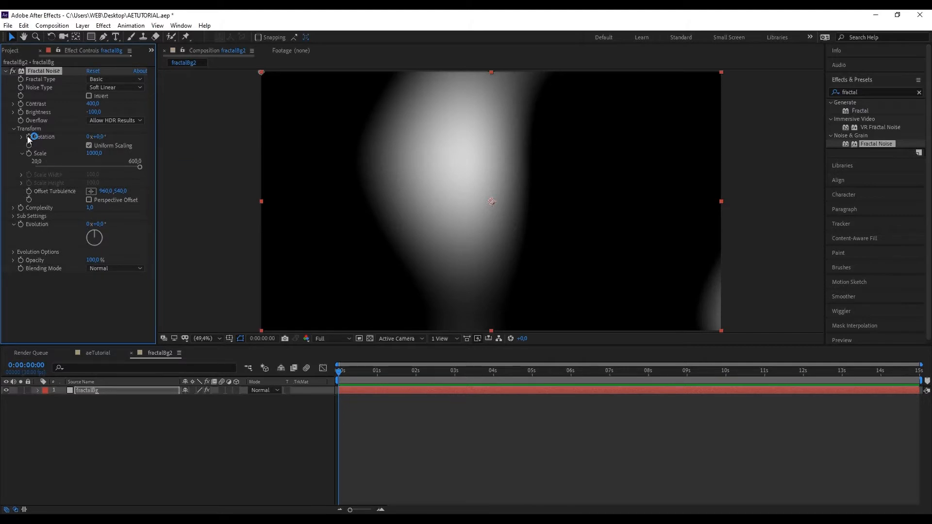
{"action": "left_click", "coordinate": [13, 129]}
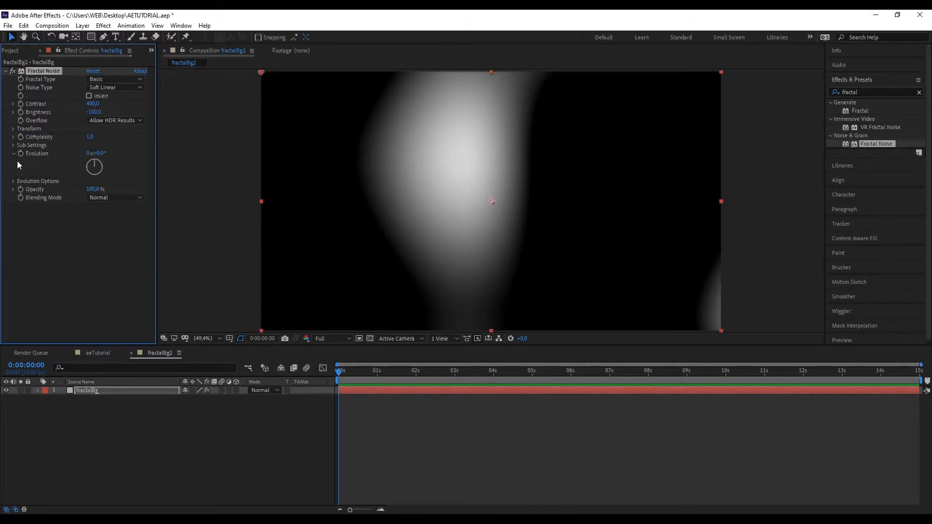
Animate the Fractal Noise Evolution in fractalBg2 with the expression time*50.
{"action": "left_click", "coordinate": [20, 154], "text": "alt"}
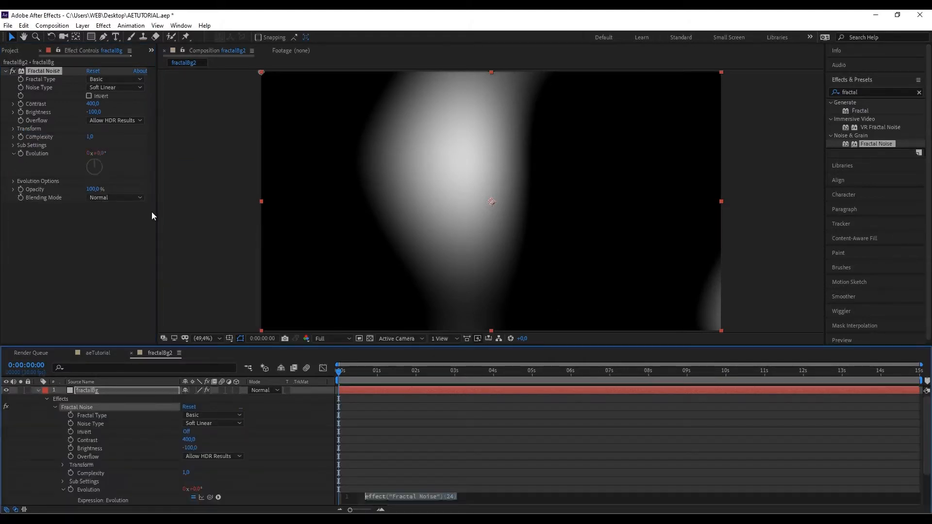
{"action": "type", "text": "time*50"}
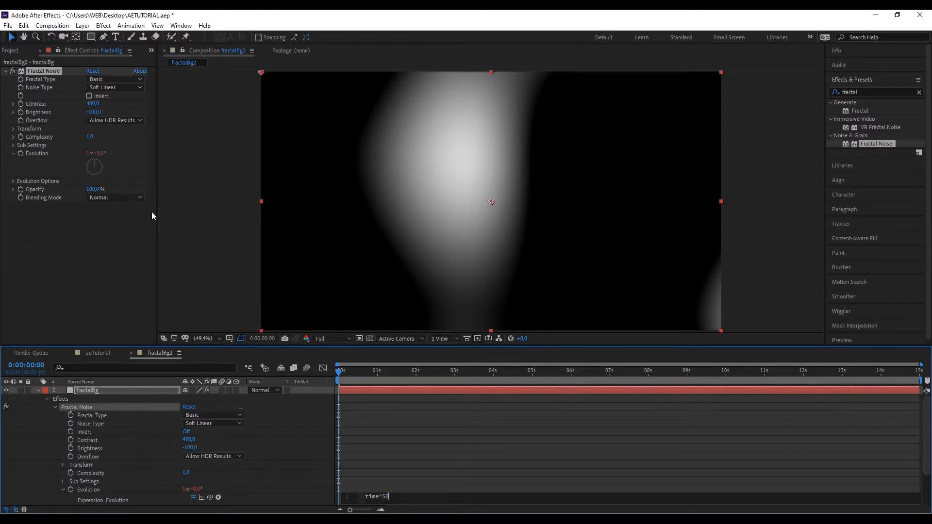
{"action": "left_click", "coordinate": [151, 212]}
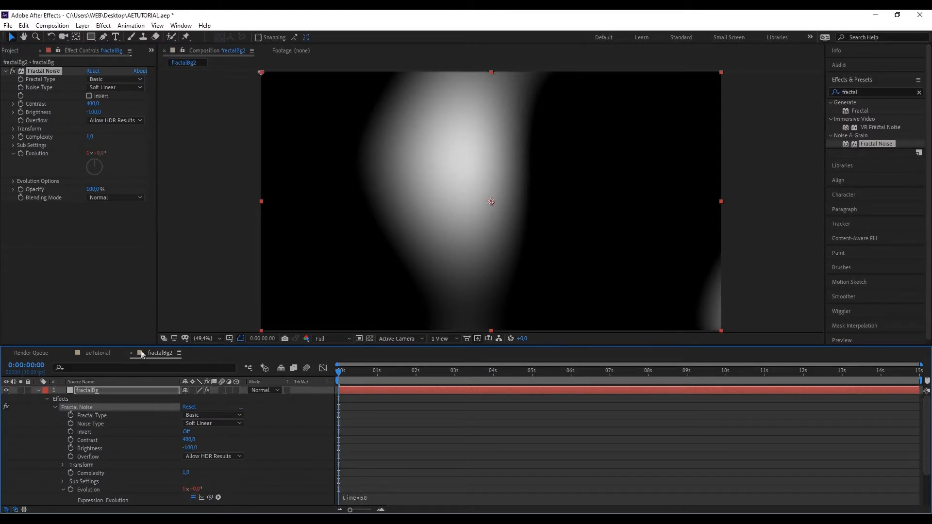
Find the Hue/Saturation effect, apply it to the fractalBg solid in fractalBg2, and enable Colorize.
{"action": "left_click", "coordinate": [94, 392]}
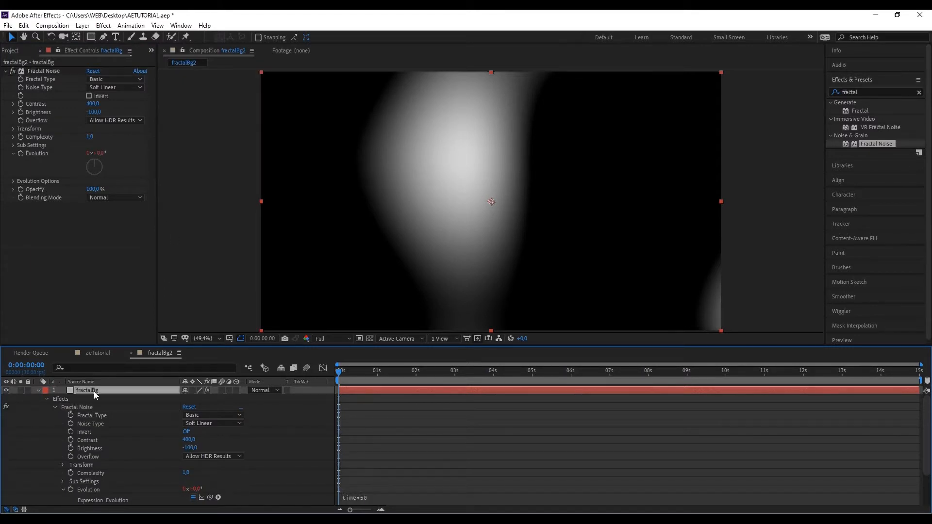
{"action": "left_click", "coordinate": [876, 92]}
{"action": "type", "text": "hue"}
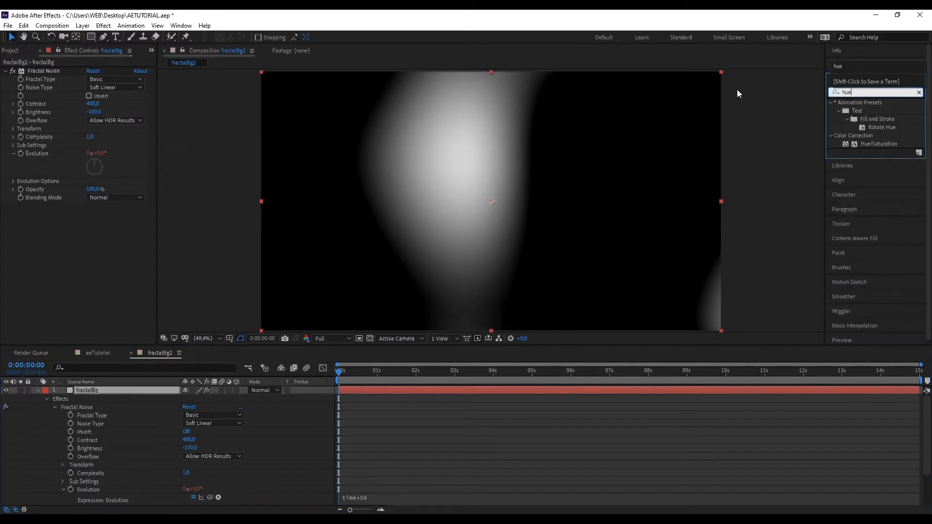
{"action": "left_click", "coordinate": [881, 144]}
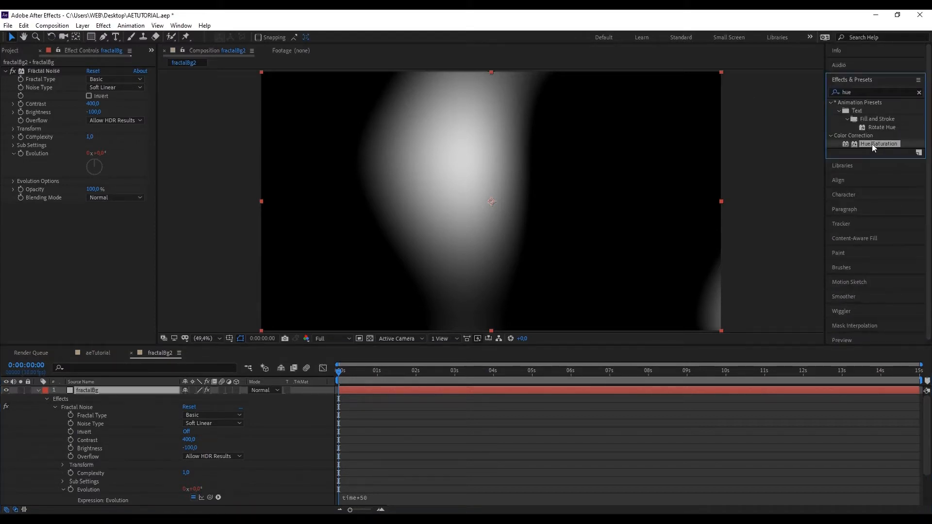
{"action": "double_click", "coordinate": [871, 144]}
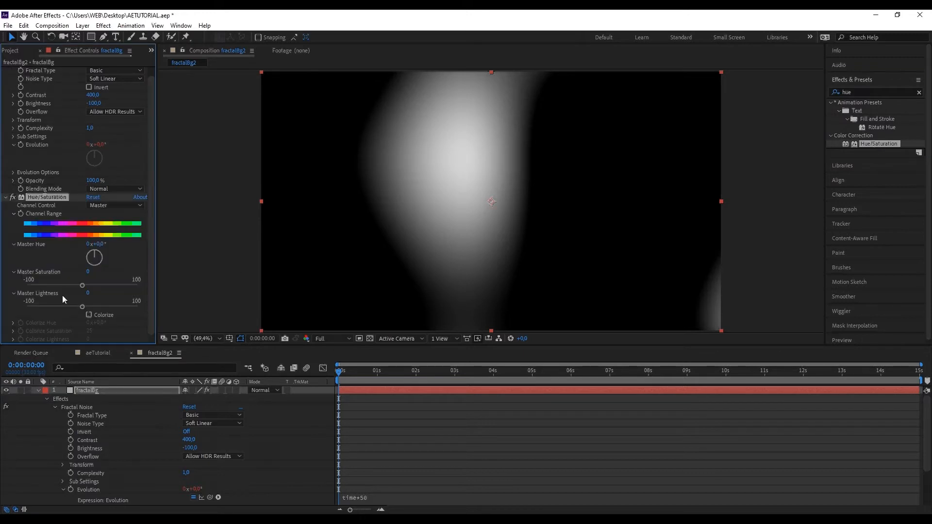
{"action": "left_click", "coordinate": [89, 314]}
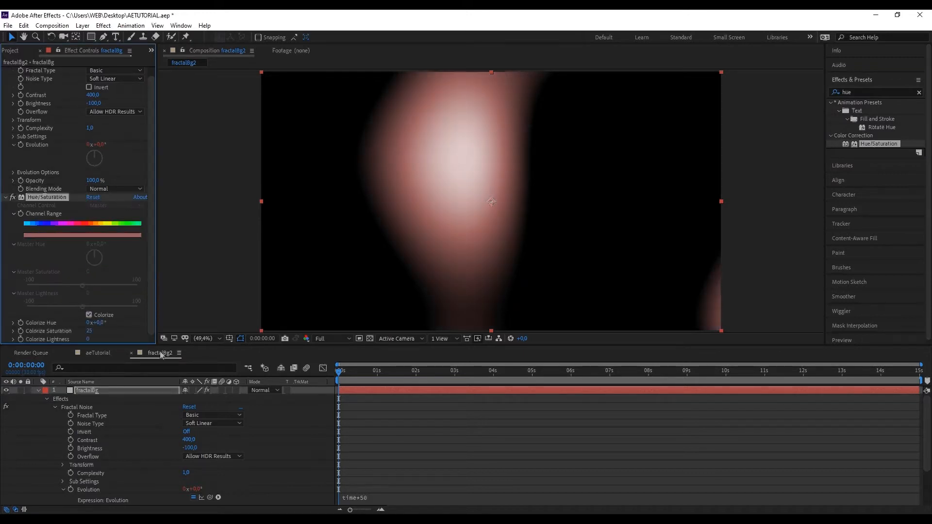
Animate the Colorize Hue of the Hue/Saturation effect with the expression time*50 and collapse the layer's properties.
{"action": "left_click", "coordinate": [21, 322], "text": "alt"}
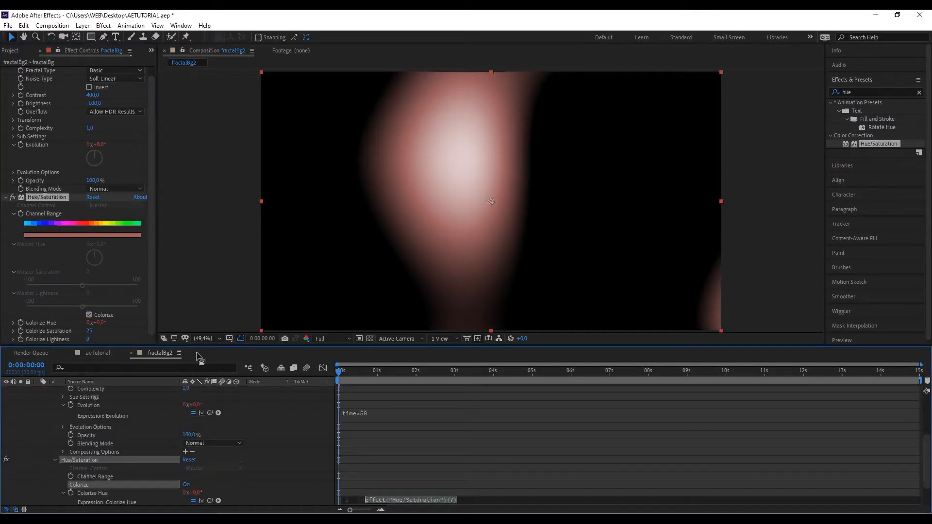
{"action": "type", "text": "time*"}
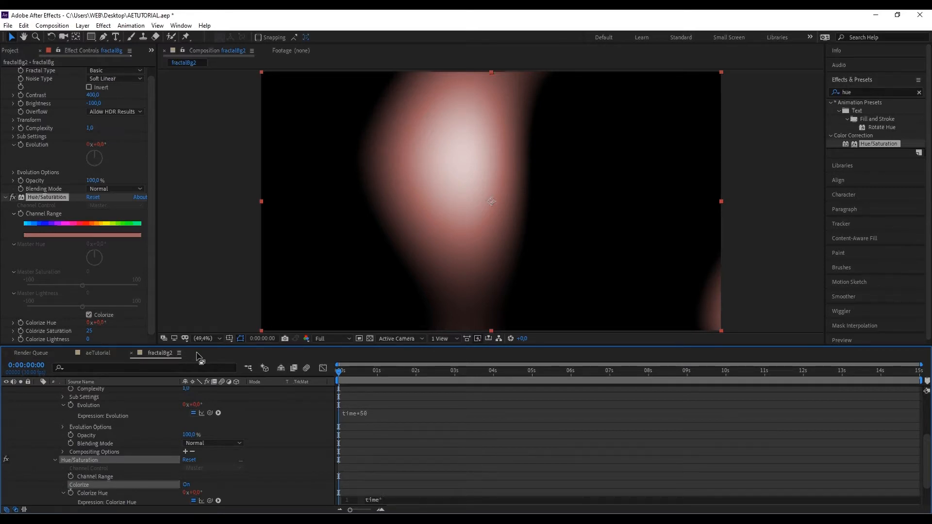
{"action": "type", "text": "50"}
{"action": "left_click", "coordinate": [197, 358]}
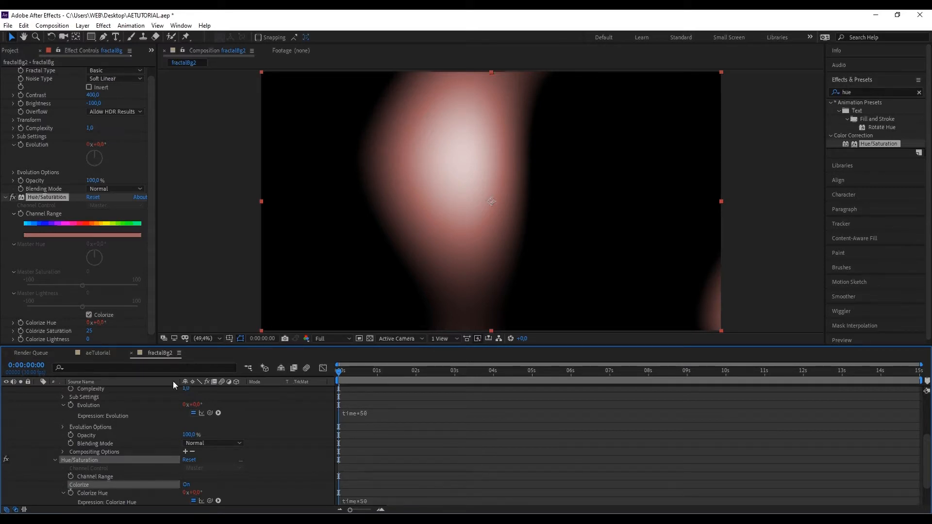
{"action": "scroll", "coordinate": [115, 416], "scroll_direction": "up", "scroll_amount": 5}
{"action": "left_click", "coordinate": [38, 391]}
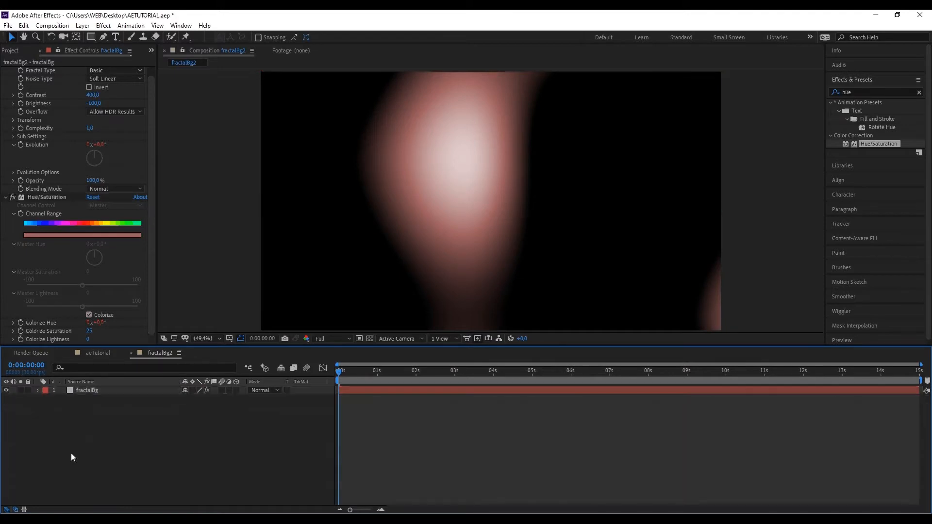
Preview the animated, colorized noise in the fractalBg2 composition.
{"action": "left_click", "coordinate": [100, 392]}
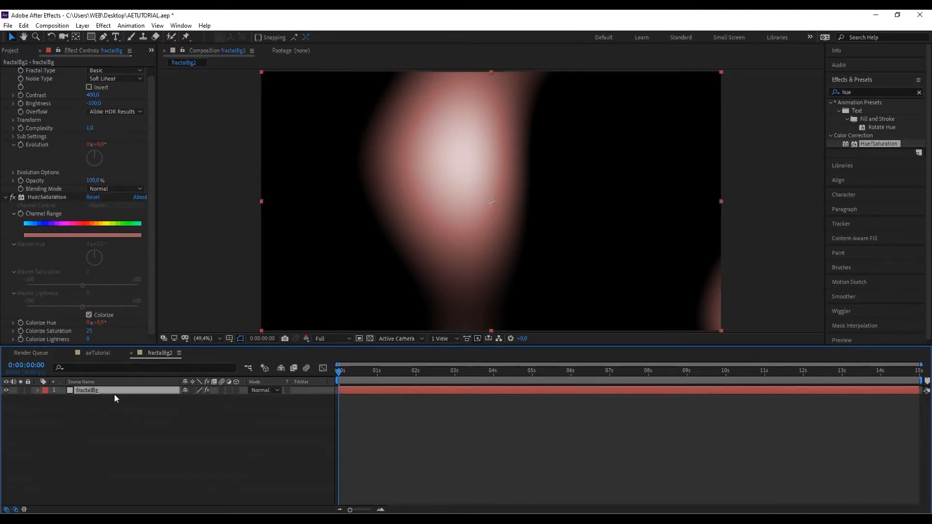
{"action": "left_click", "coordinate": [891, 341]}
{"action": "left_click", "coordinate": [875, 283]}
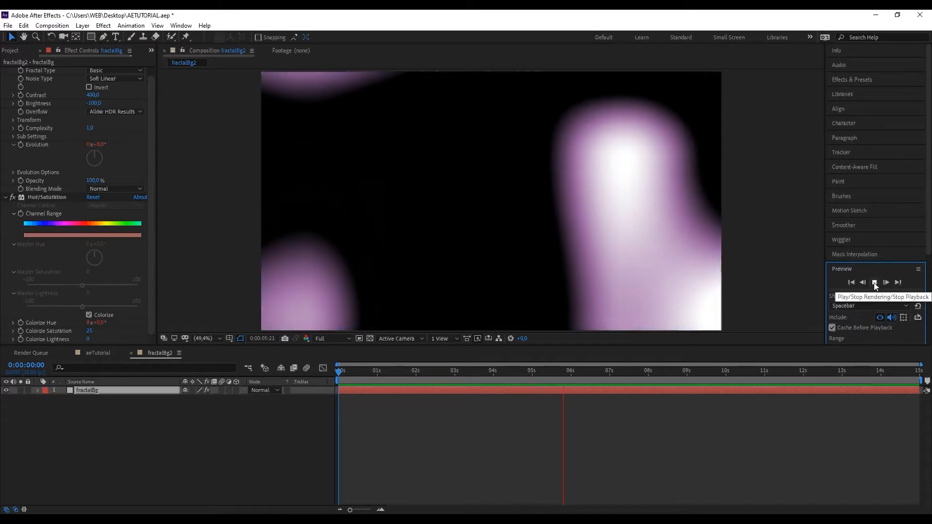
{"action": "left_click", "coordinate": [875, 282]}
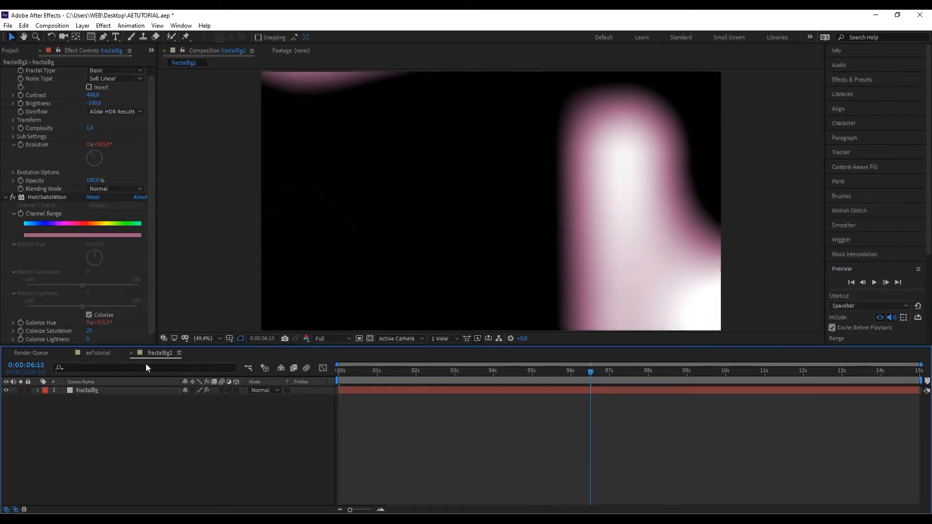
Close fractalBg2, place it above fractalBg in the aeTutorial composition with the Add blending mode, and preview the composite.
{"action": "left_click", "coordinate": [131, 354]}
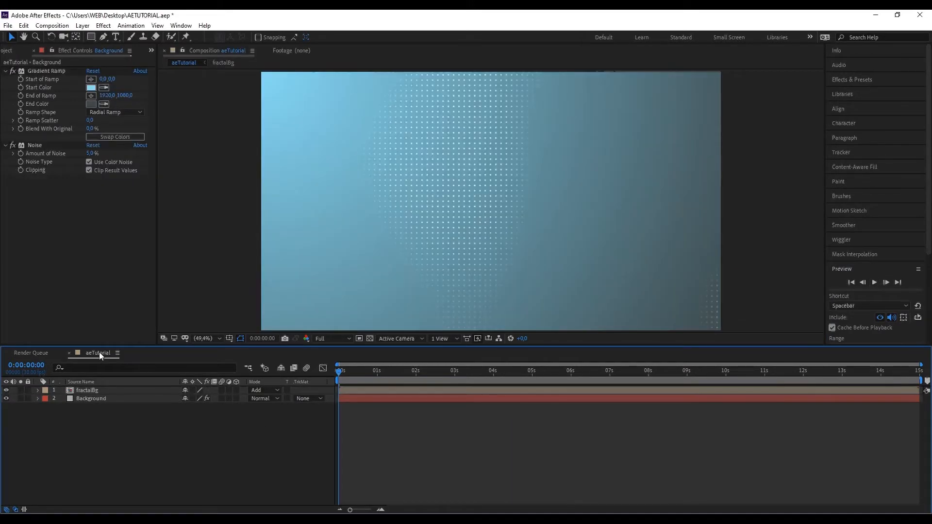
{"action": "left_click", "coordinate": [26, 48]}
{"action": "left_click_drag", "start_coordinate": [42, 165], "coordinate": [115, 386]}
{"action": "left_click", "coordinate": [275, 389]}
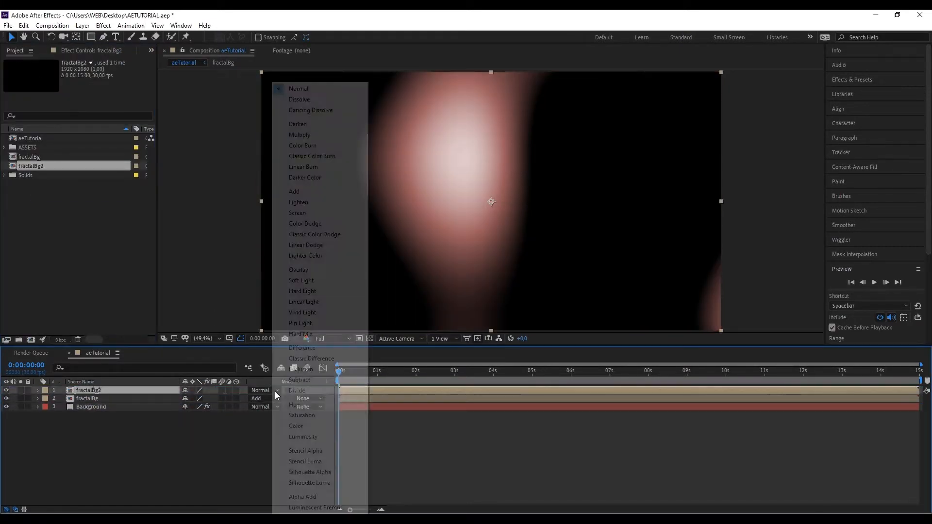
{"action": "left_click", "coordinate": [319, 192]}
{"action": "left_click", "coordinate": [284, 443]}
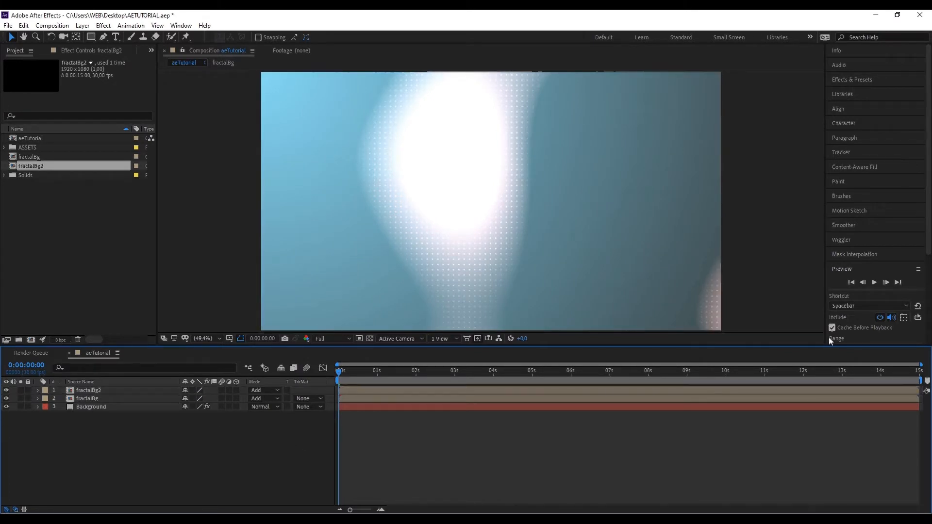
{"action": "left_click", "coordinate": [874, 283]}
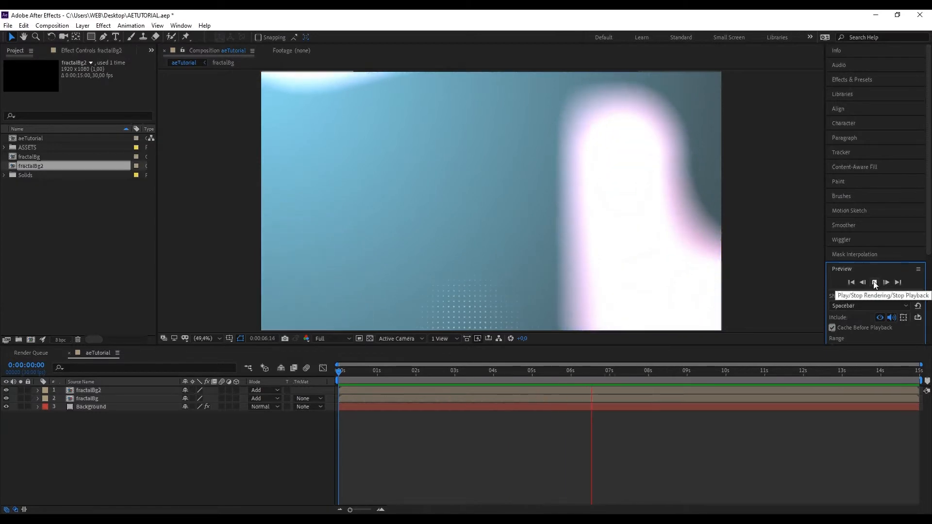
{"action": "left_click", "coordinate": [875, 283]}
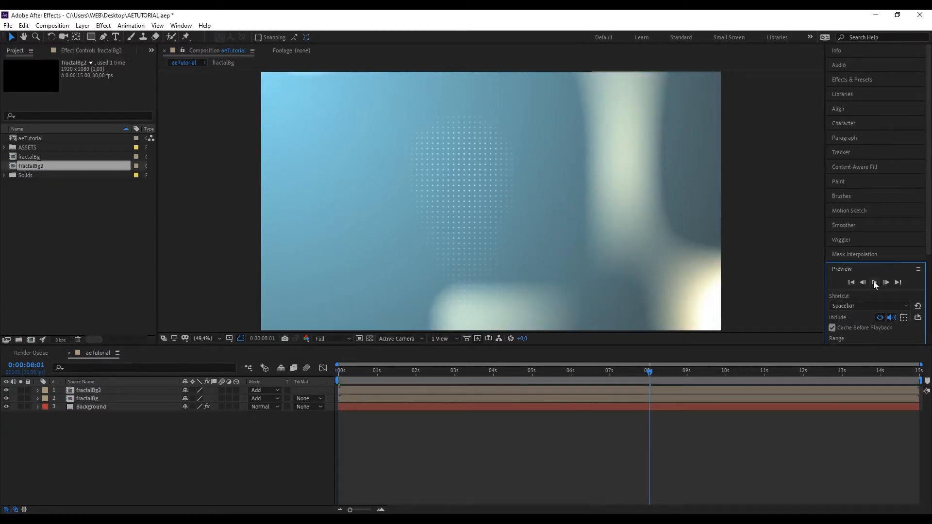
Try the Overlay blending mode on the fractalBg2 layer and return it to Add.
{"action": "left_click", "coordinate": [133, 390]}
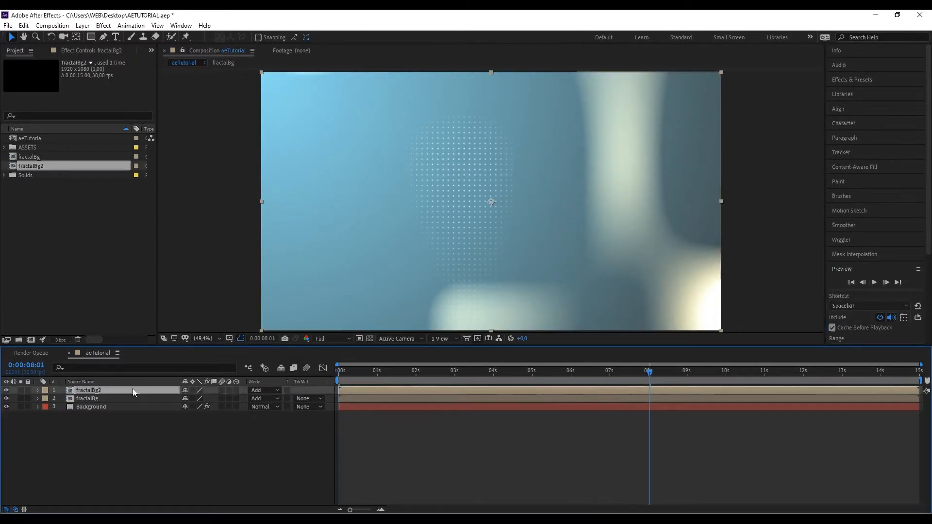
{"action": "left_click", "coordinate": [266, 390]}
{"action": "left_click", "coordinate": [321, 270]}
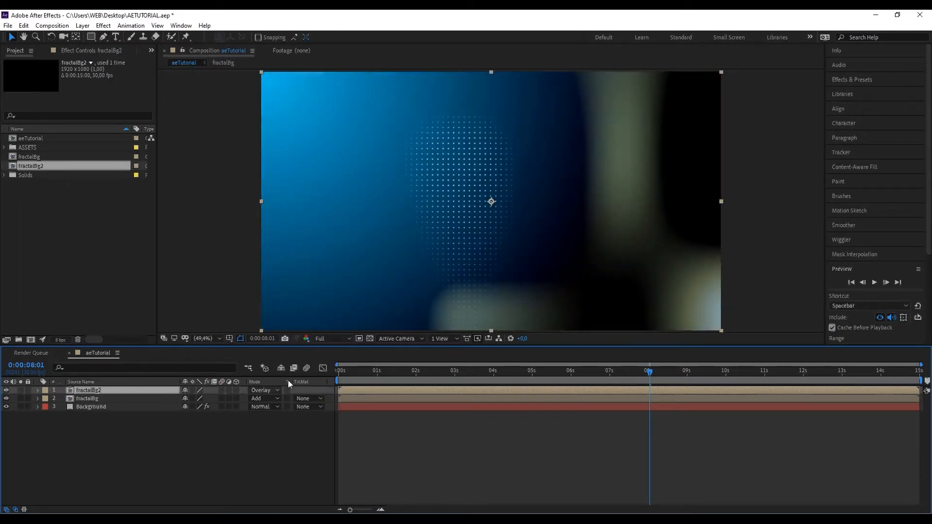
{"action": "left_click", "coordinate": [273, 391]}
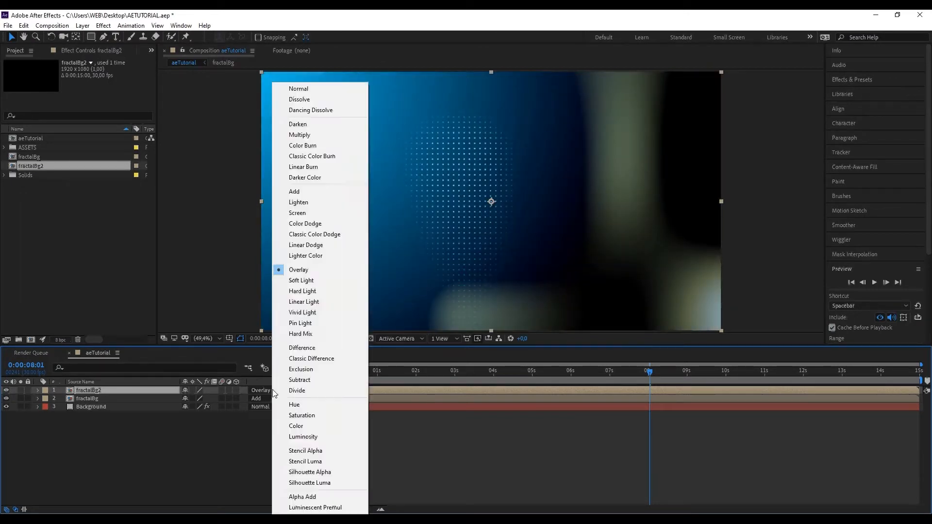
{"action": "left_click", "coordinate": [316, 191]}
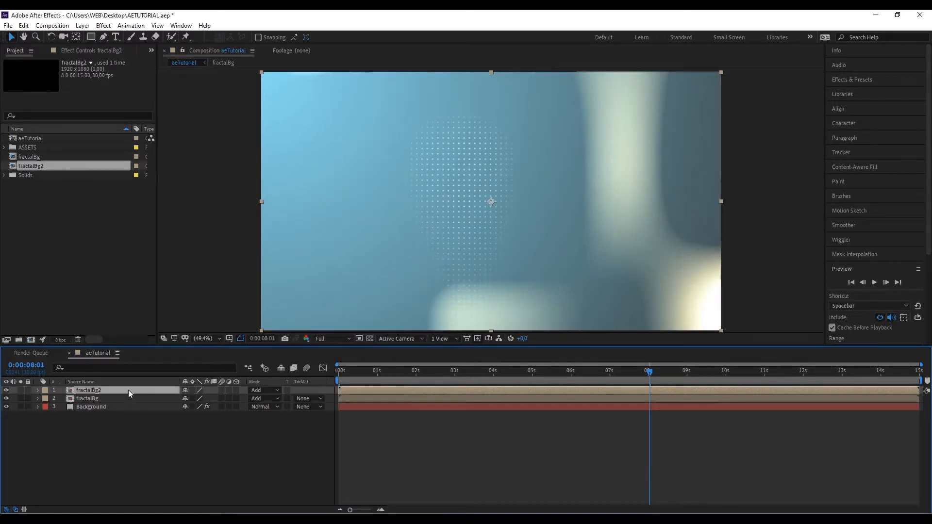
Set the opacity of the fractalBg2 layer in aeTutorial to 25%.
{"action": "key", "text": "t"}
{"action": "left_click", "coordinate": [189, 398]}
{"action": "type", "text": "25"}
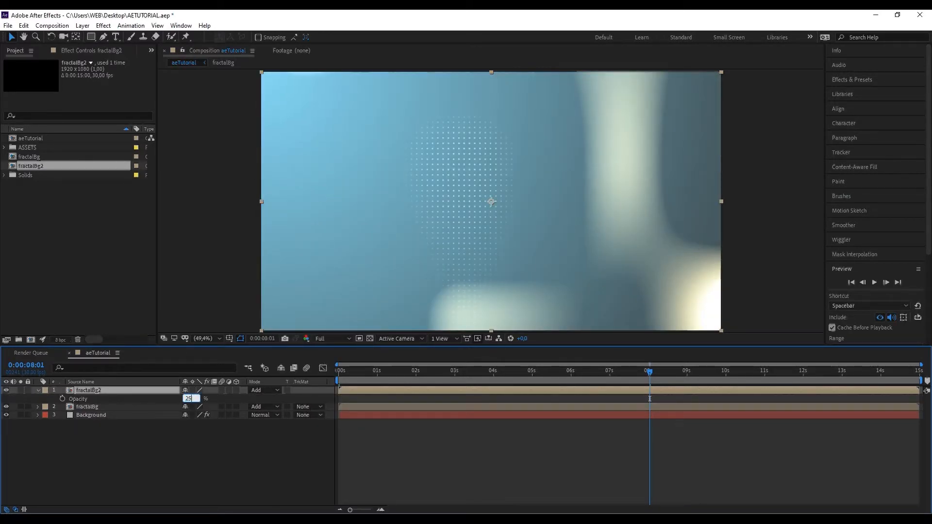
{"action": "key", "text": "Return"}
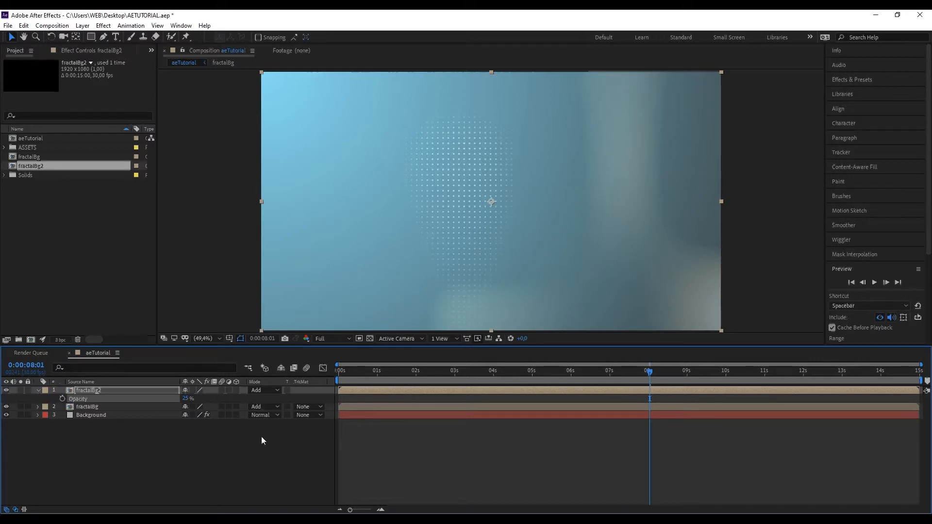
Preview the aeTutorial composition from its first frame and collapse the fractalBg2 layer's opacity property.
{"action": "left_click", "coordinate": [413, 442]}
{"action": "key", "text": "Home"}
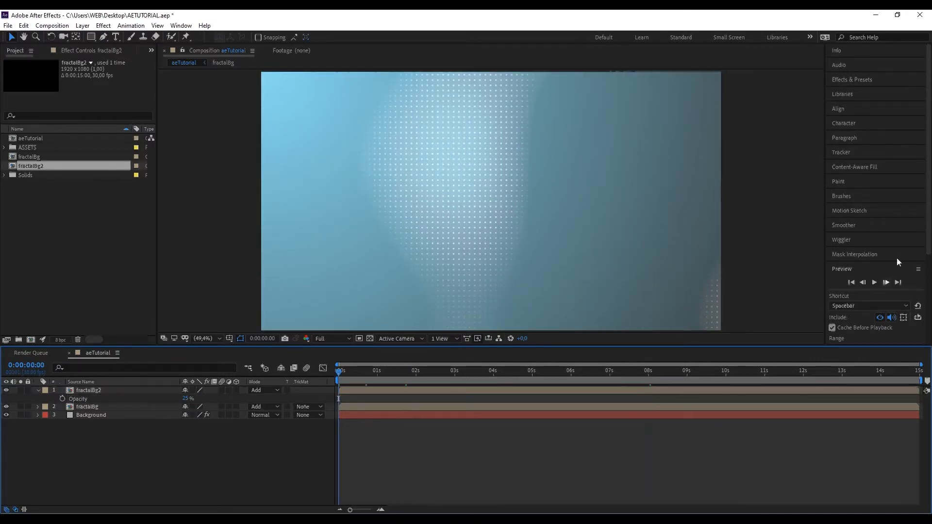
{"action": "left_click", "coordinate": [874, 282]}
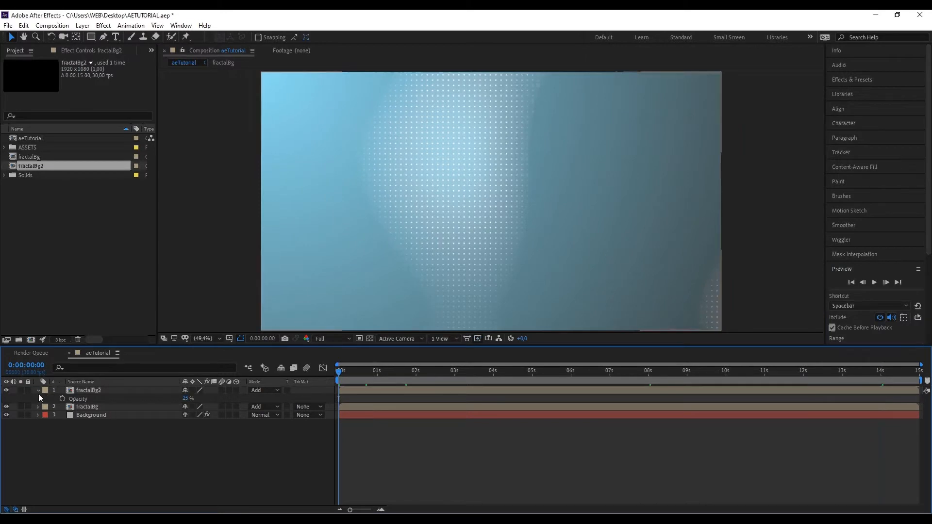
{"action": "left_click", "coordinate": [39, 391]}
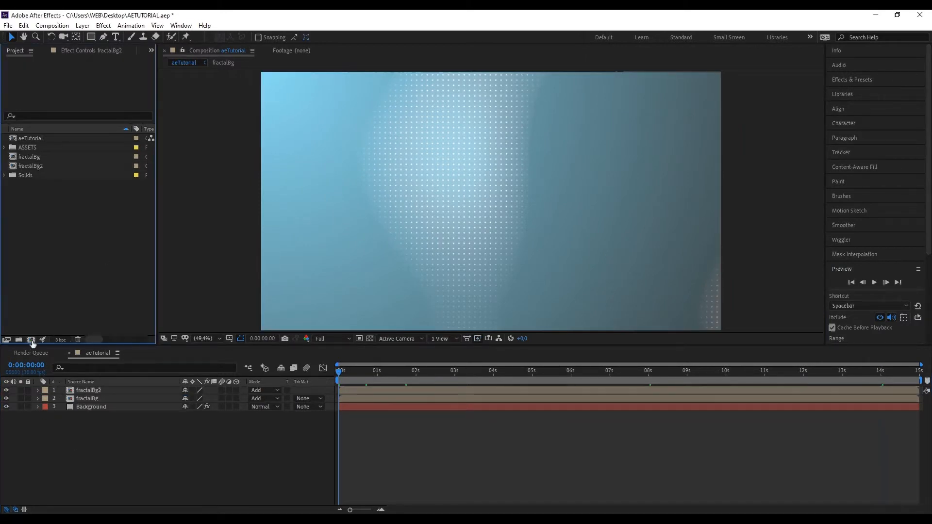
Create a new 200 x 200 px composition named plusIcon.
{"action": "left_click", "coordinate": [31, 339]}
{"action": "type", "text": "plusIcon"}
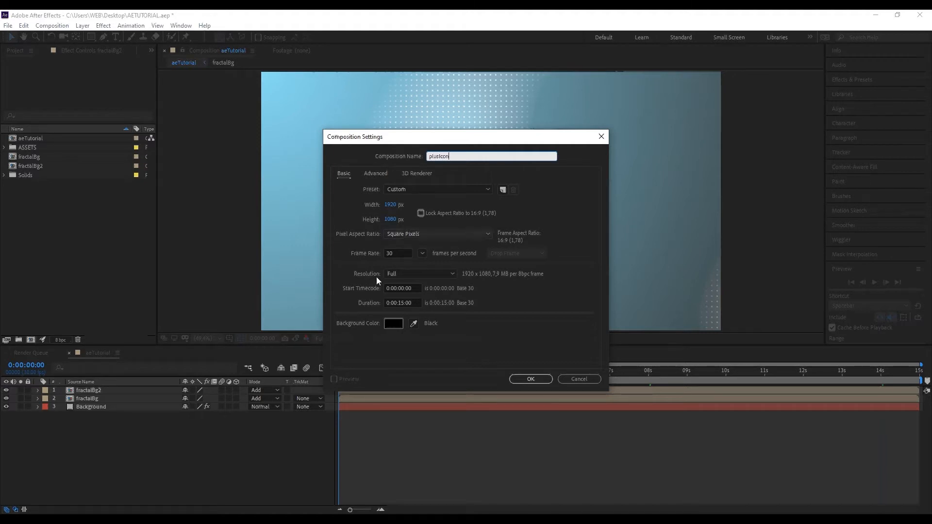
{"action": "left_click", "coordinate": [390, 205]}
{"action": "type", "text": "200"}
{"action": "key", "text": "Tab"}
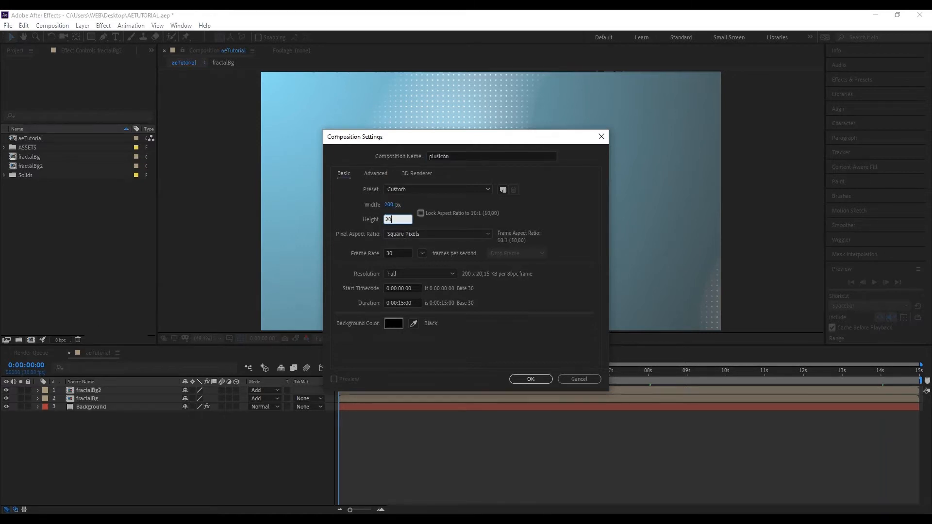
{"action": "type", "text": "200"}
{"action": "key", "text": "Return"}
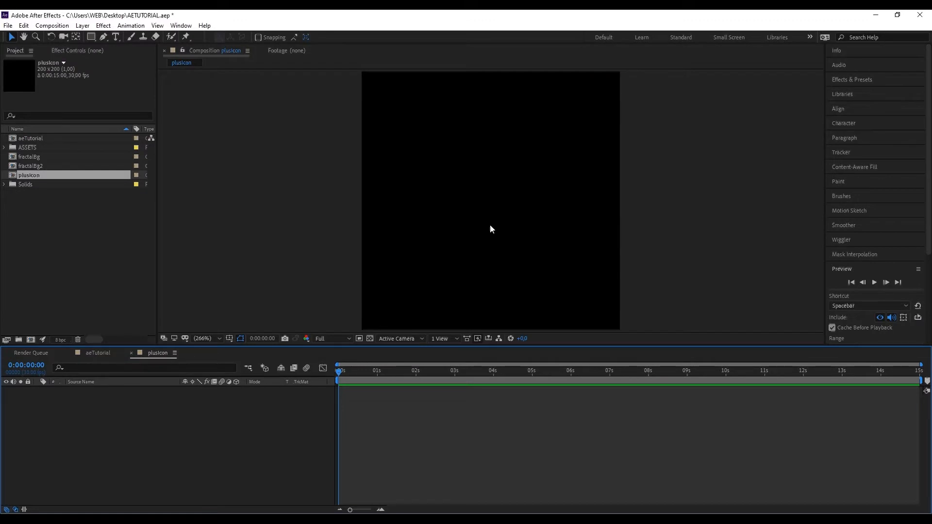
Add a text layer containing a + sign near the middle of the plusIcon composition and deselect it.
{"action": "left_click", "coordinate": [115, 37]}
{"action": "left_click", "coordinate": [479, 221]}
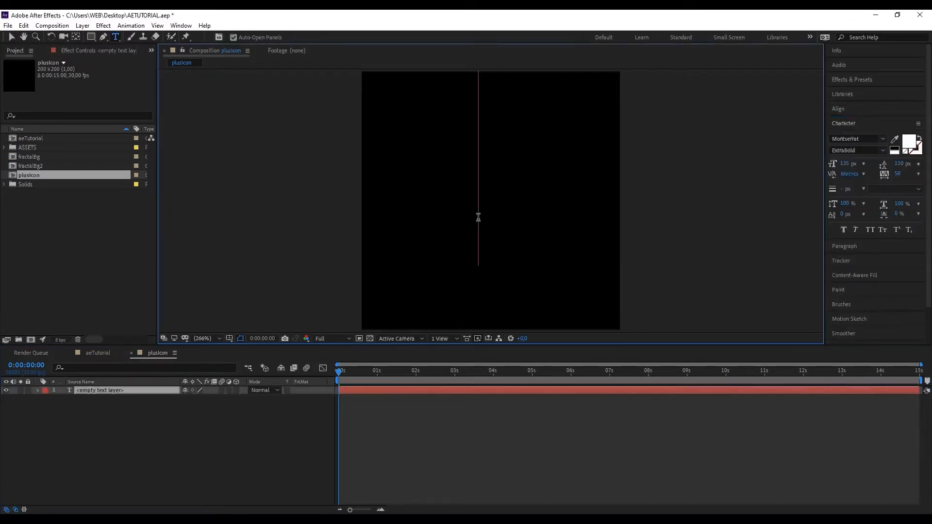
{"action": "type", "text": "+"}
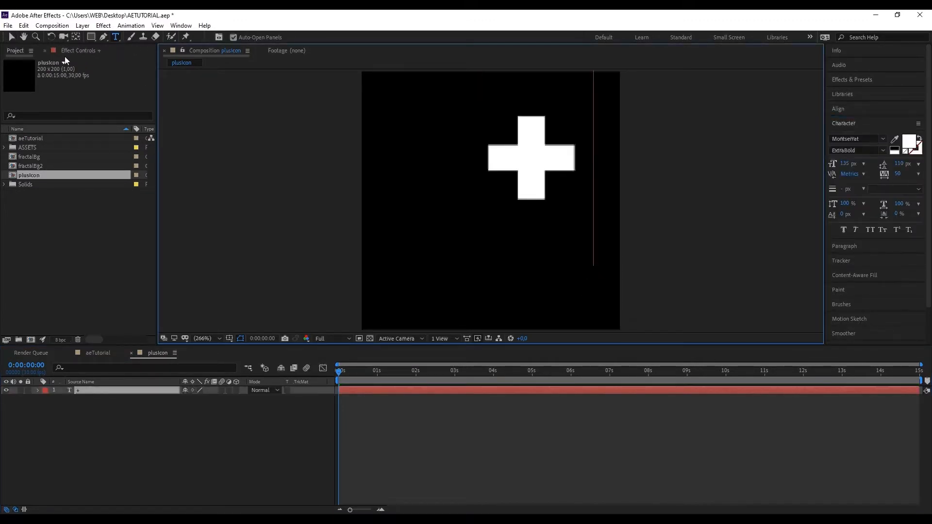
{"action": "left_click", "coordinate": [16, 38]}
{"action": "left_click", "coordinate": [283, 153]}
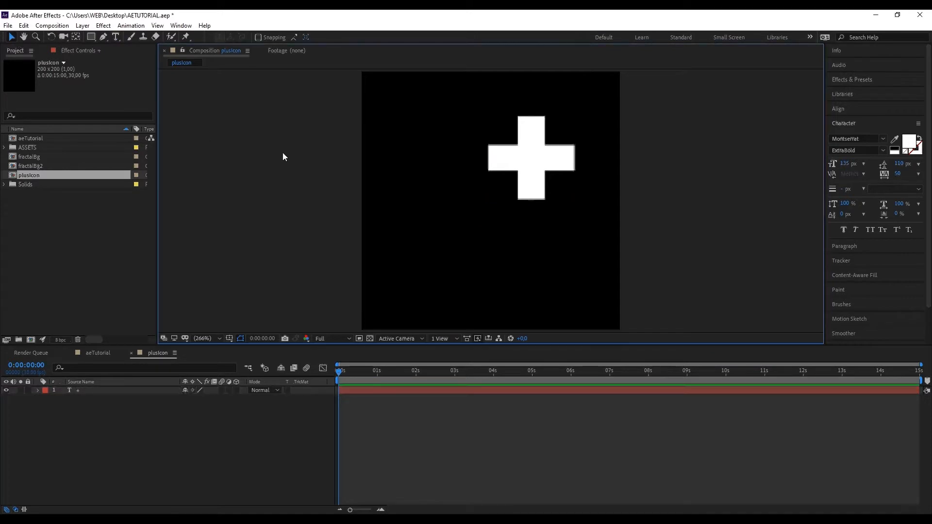
Center the + text layer vertically and horizontally in the plusIcon composition.
{"action": "left_click", "coordinate": [529, 174]}
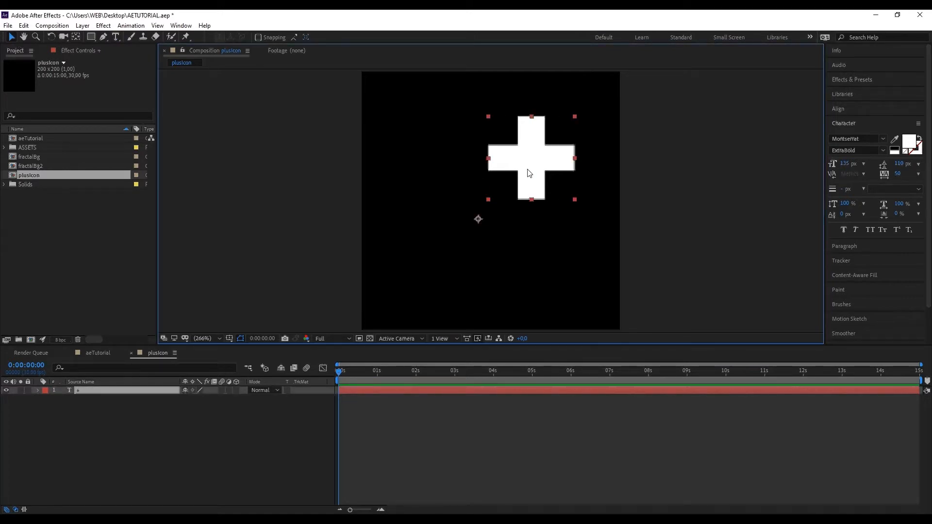
{"action": "left_click", "coordinate": [872, 114]}
{"action": "left_click", "coordinate": [901, 133]}
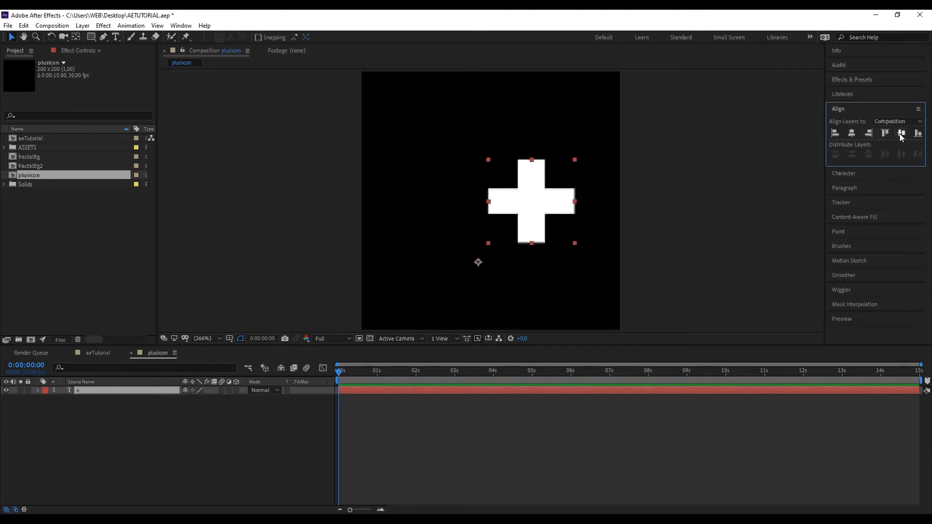
{"action": "left_click", "coordinate": [852, 136]}
Move the + text layer's anchor point to the middle of the plus shape.
{"action": "left_click", "coordinate": [76, 37]}
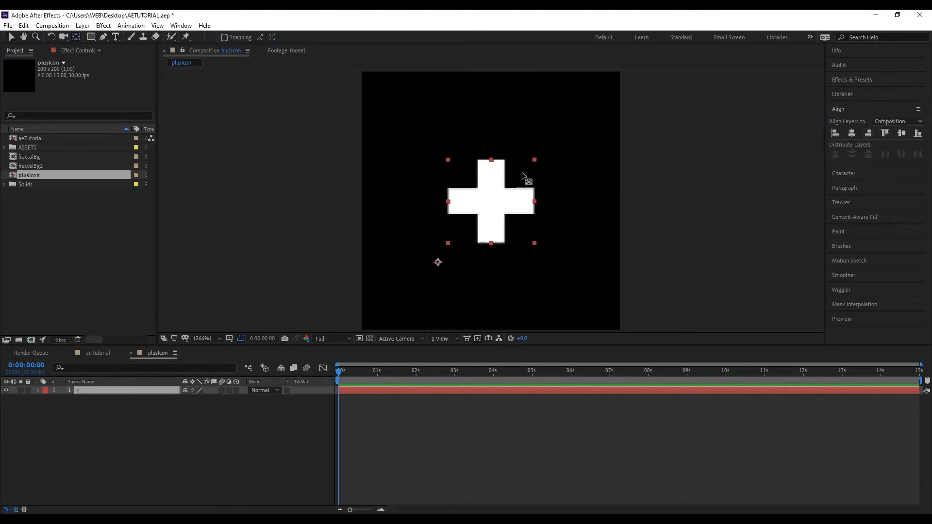
{"action": "left_click_drag", "start_coordinate": [438, 262], "coordinate": [491, 201]}
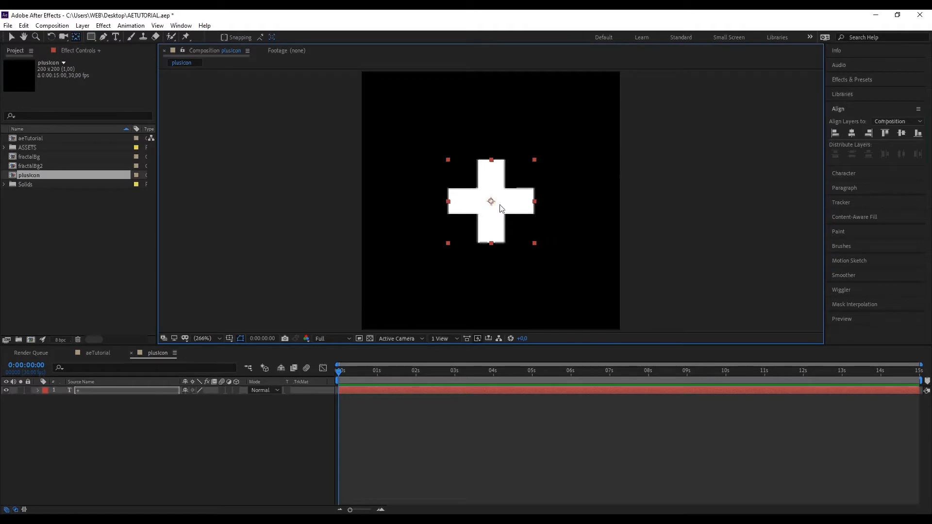
{"action": "left_click", "coordinate": [11, 37]}
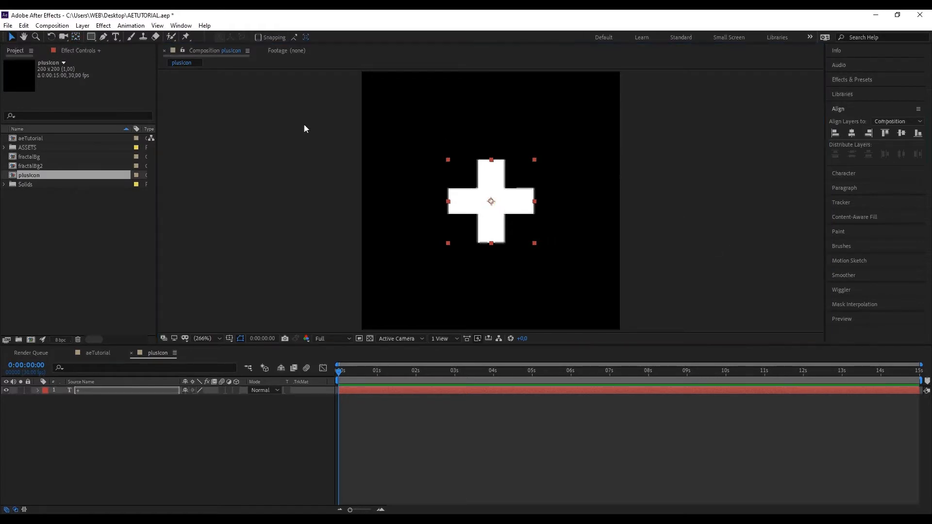
{"action": "left_click", "coordinate": [671, 201]}
{"action": "left_click", "coordinate": [485, 209]}
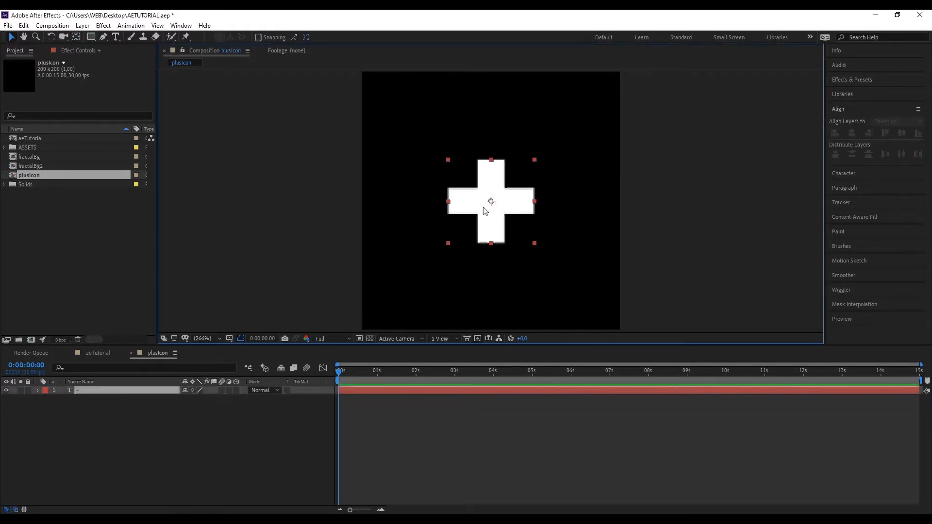
Add the expression wiggle(3,10) to the + text layer's rotation and close the plusIcon composition's timeline.
{"action": "left_click", "coordinate": [123, 391]}
{"action": "key", "text": "r"}
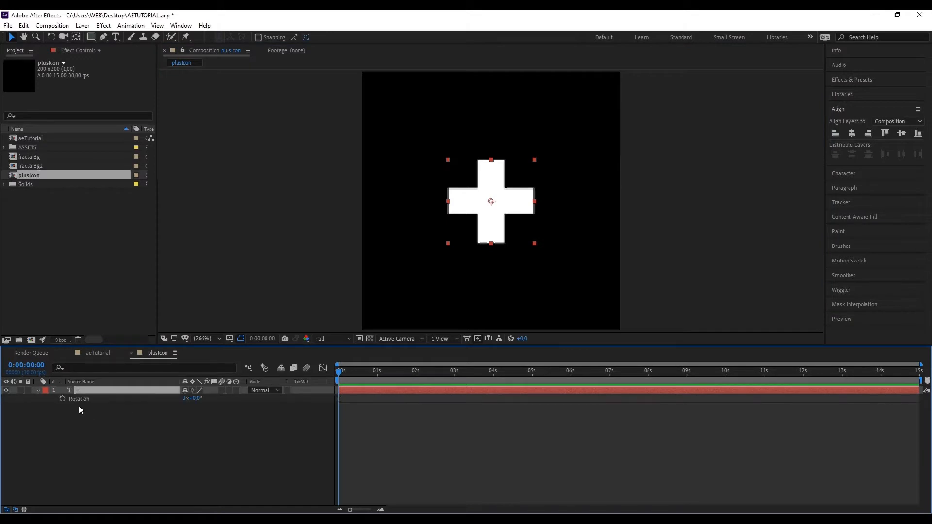
{"action": "left_click", "coordinate": [63, 399], "text": "alt"}
{"action": "type", "text": "w"}
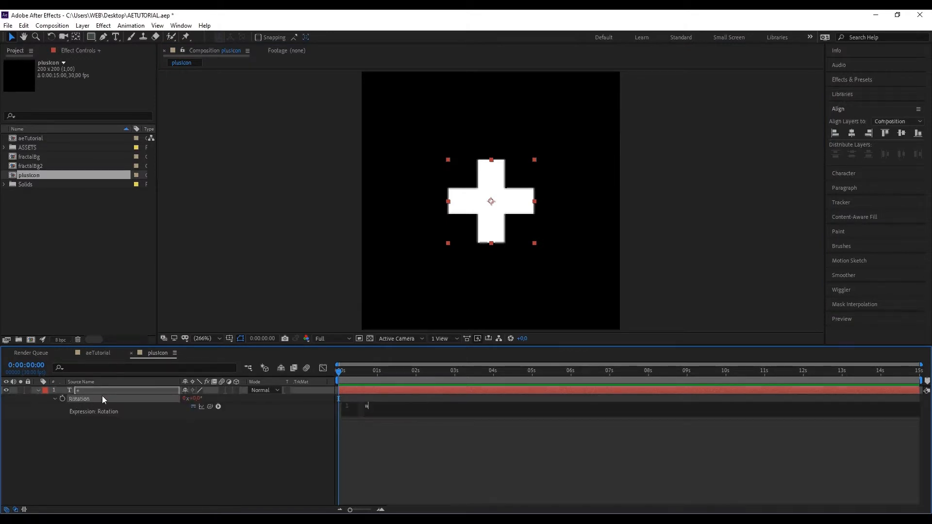
{"action": "type", "text": "iggle"}
{"action": "key", "text": "Return"}
{"action": "type", "text": "3,10"}
{"action": "key", "text": "KP_Enter"}
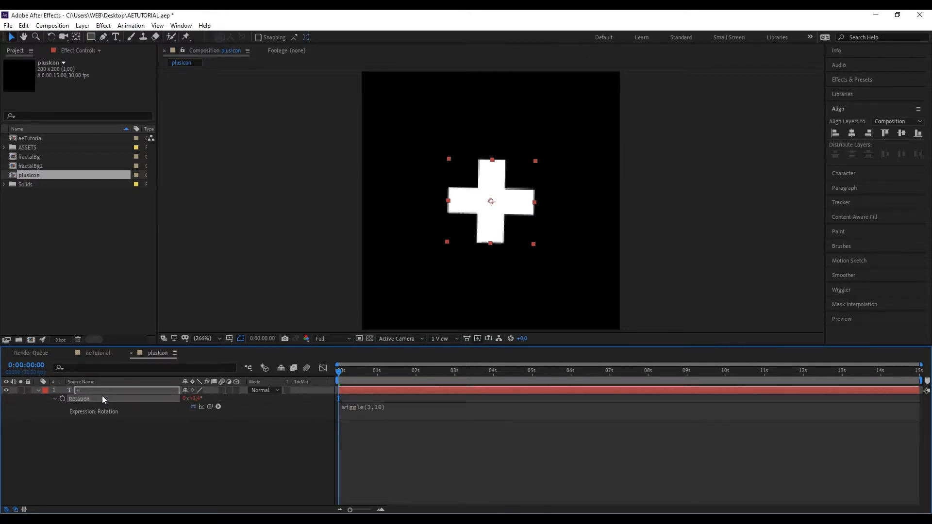
{"action": "left_click", "coordinate": [131, 353]}
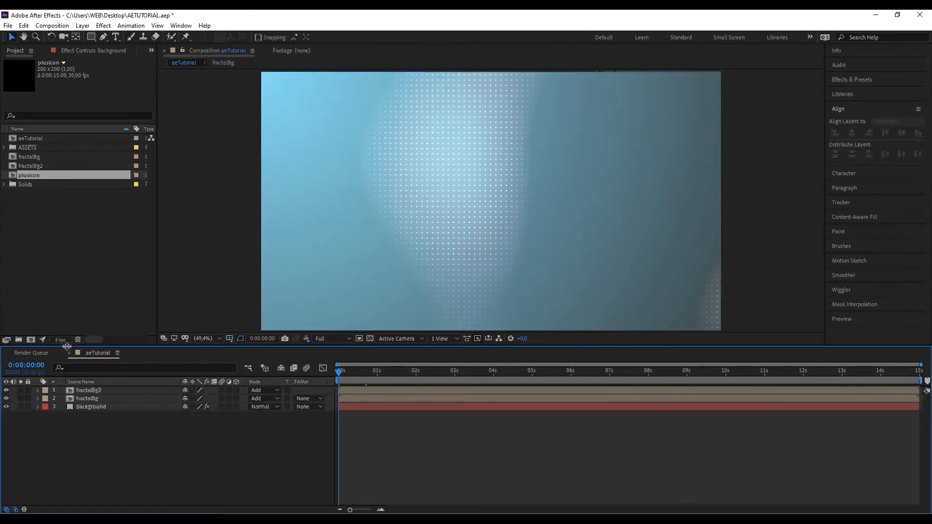
Create a new 1920 x 1080 px composition named plusIconsAnime.
{"action": "left_click", "coordinate": [31, 340]}
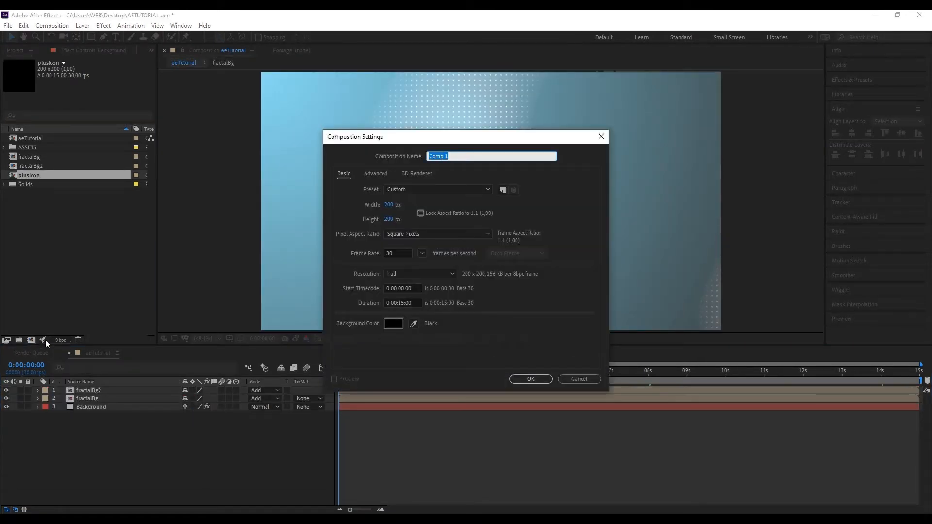
{"action": "type", "text": "plusIconsAnime"}
{"action": "left_click", "coordinate": [389, 205]}
{"action": "type", "text": "1920"}
{"action": "key", "text": "Tab"}
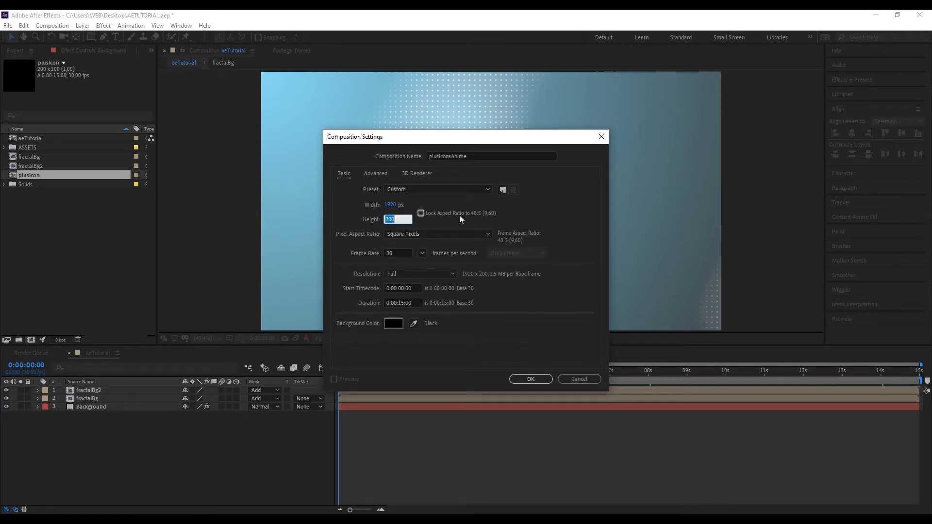
{"action": "type", "text": "1080"}
{"action": "key", "text": "Return"}
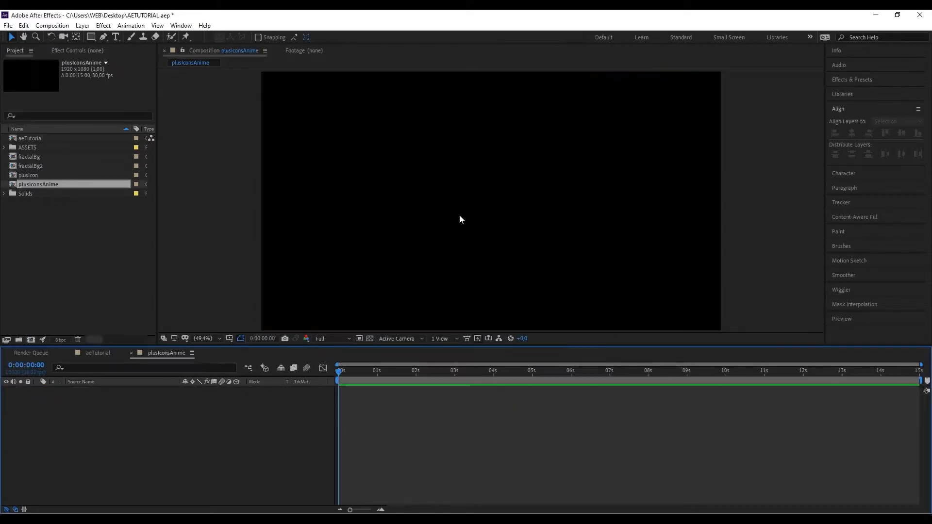
Add the plusIcon composition as a layer in plusIconsAnime and deselect it.
{"action": "left_click", "coordinate": [39, 174]}
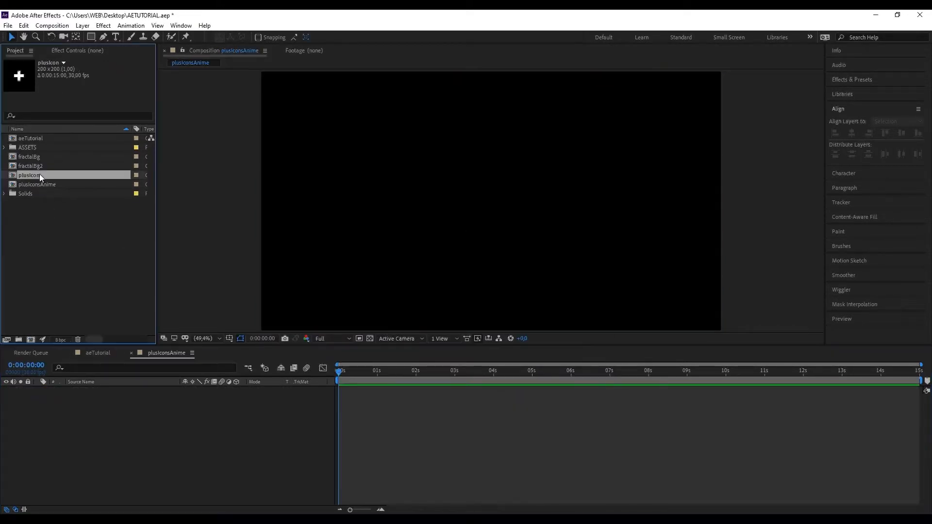
{"action": "left_click_drag", "start_coordinate": [37, 173], "coordinate": [147, 454]}
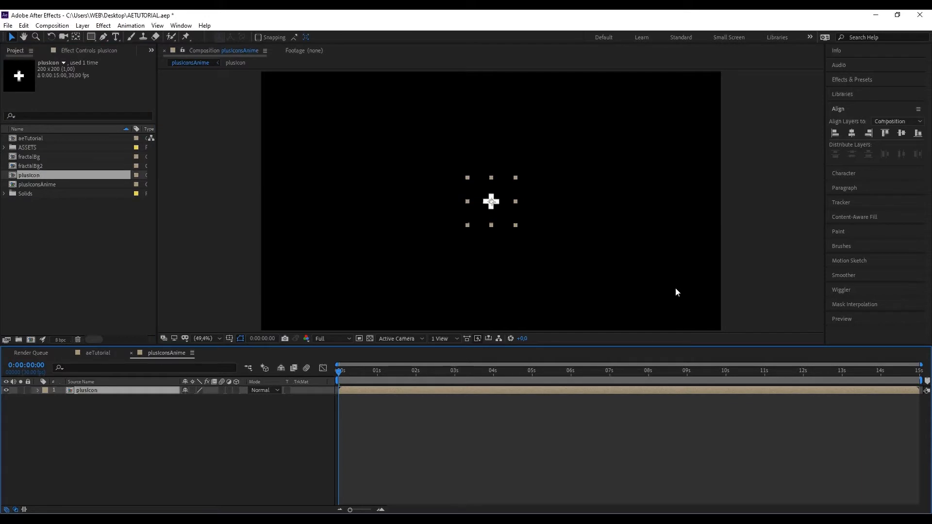
{"action": "left_click", "coordinate": [122, 417]}
Set the scale of the plusIcon layer in plusIconsAnime to 75%.
{"action": "left_click", "coordinate": [100, 393]}
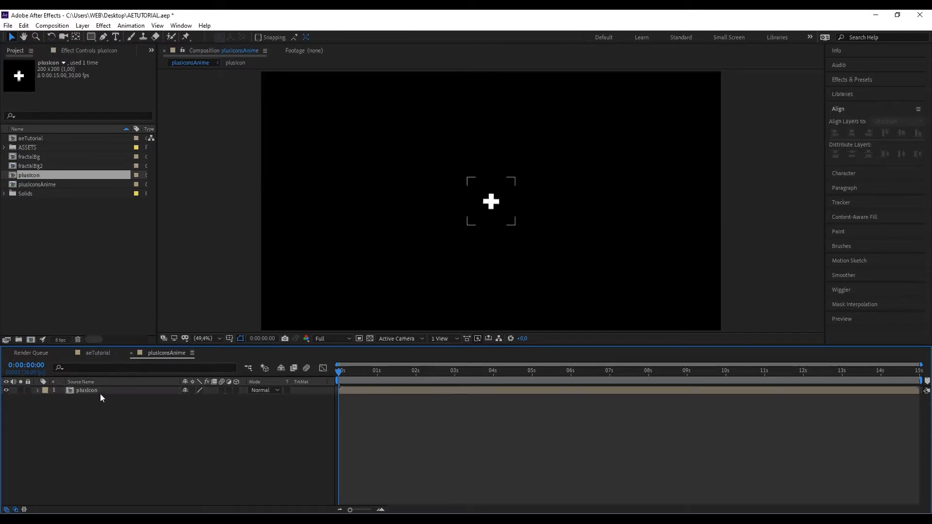
{"action": "key", "text": "s"}
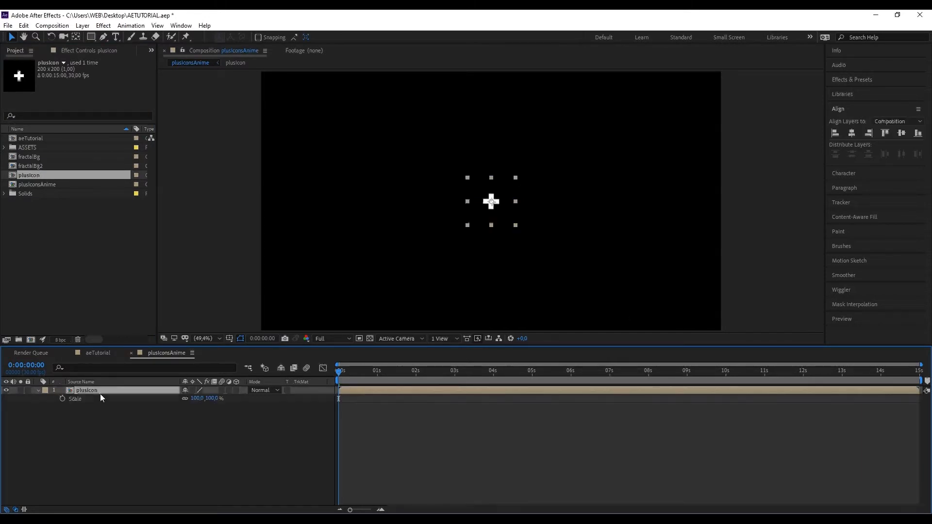
{"action": "left_click", "coordinate": [198, 399]}
{"action": "type", "text": "75"}
{"action": "key", "text": "Return"}
{"action": "left_click", "coordinate": [279, 409]}
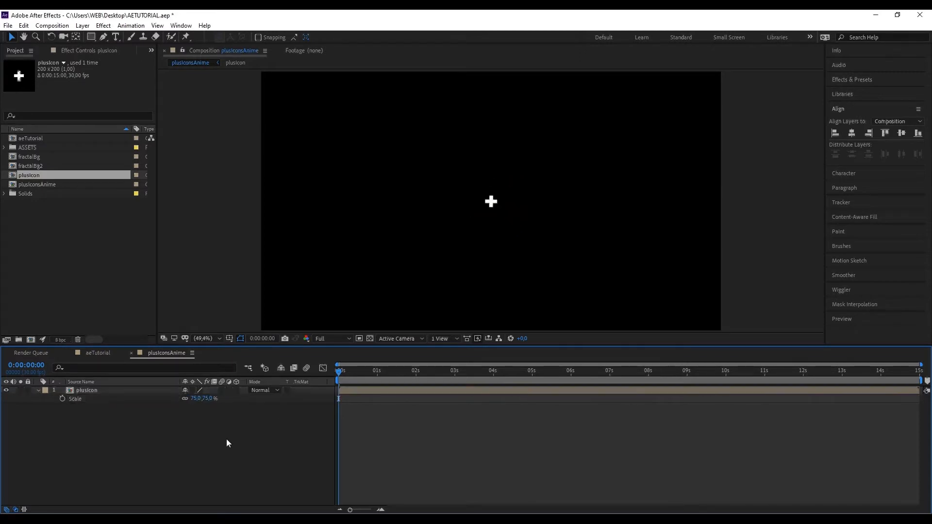
Duplicate the plusIcon layer and move the copy near the composition's upper-left corner.
{"action": "left_click", "coordinate": [121, 391]}
{"action": "key", "text": "ctrl+d"}
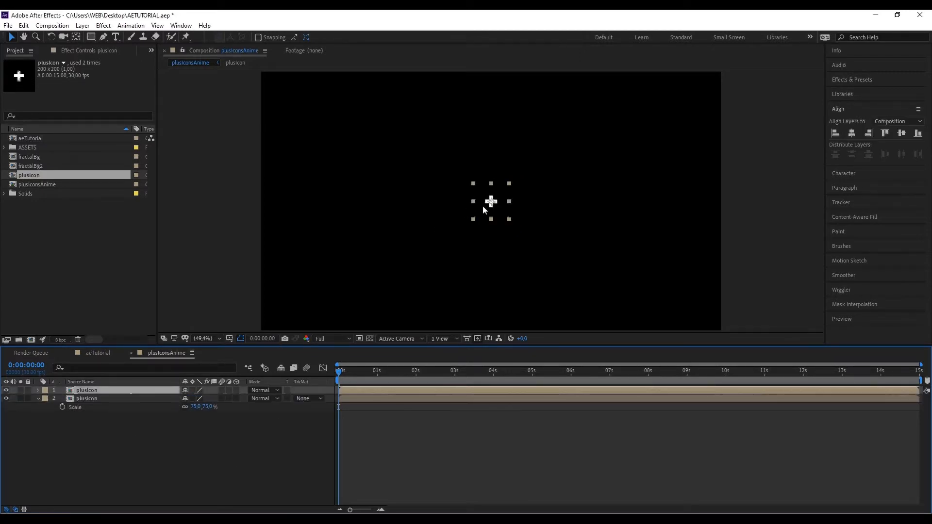
{"action": "left_click_drag", "start_coordinate": [483, 207], "coordinate": [301, 94]}
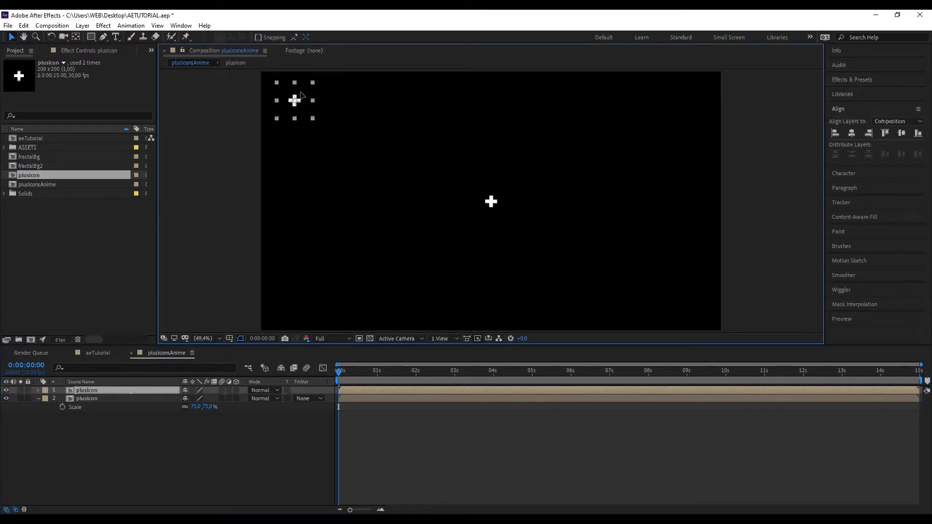
Try scaling the central plusIcon layer to 25% and undo the change.
{"action": "left_click", "coordinate": [195, 407]}
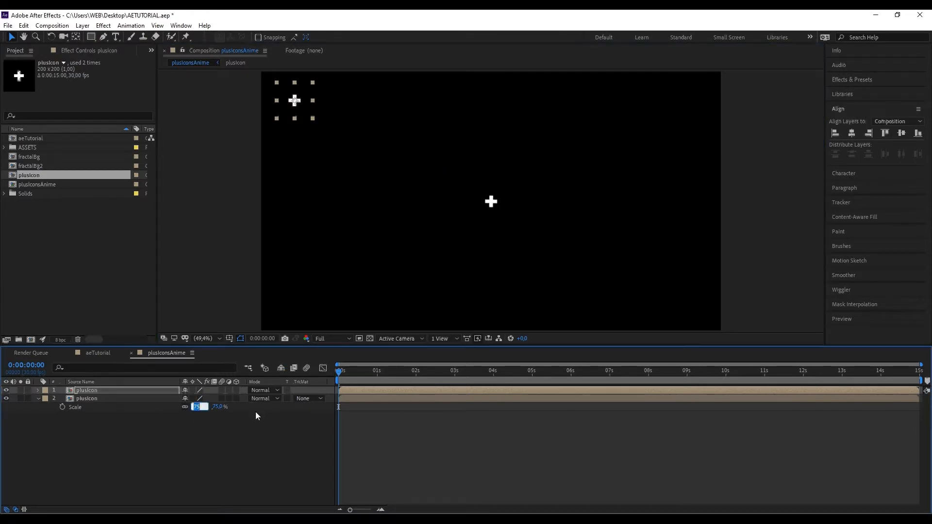
{"action": "type", "text": "25"}
{"action": "key", "text": "Return"}
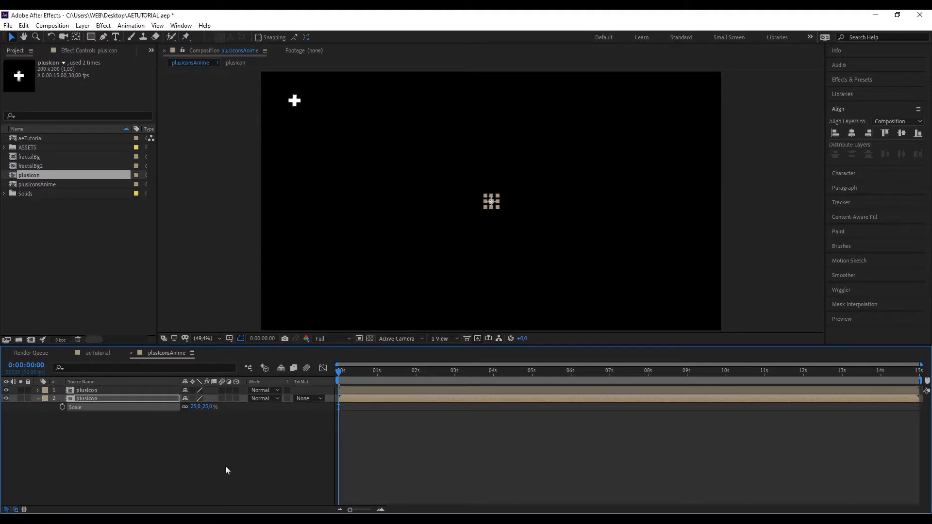
{"action": "key", "text": "ctrl+z"}
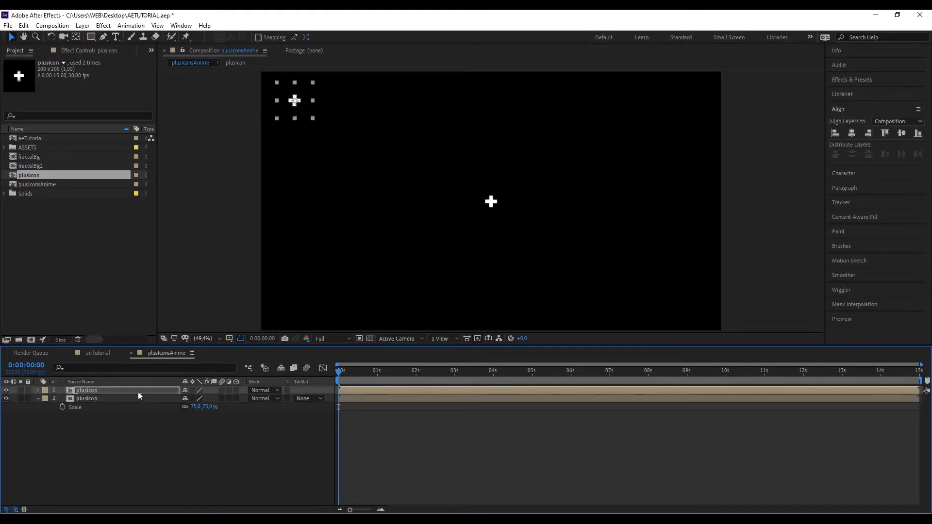
Set the scale of the upper-left plusIcon copy to 25%.
{"action": "key", "text": "s"}
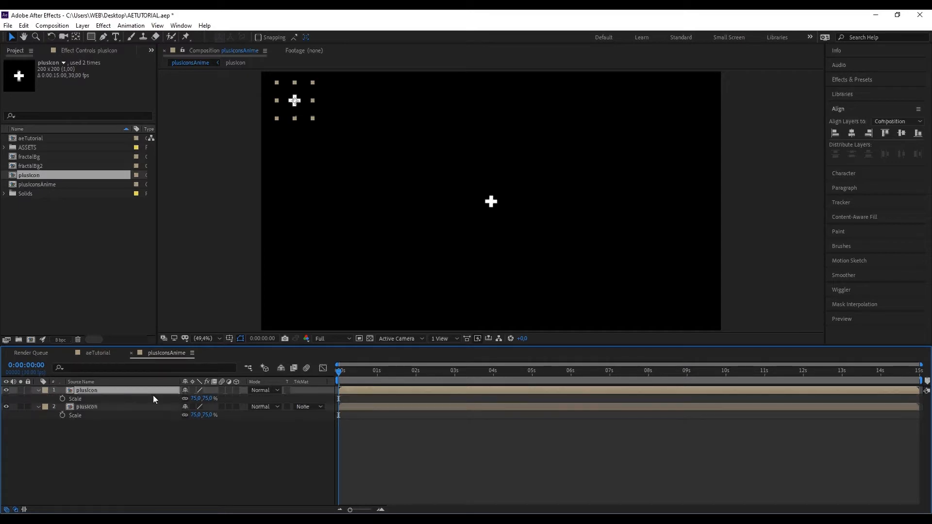
{"action": "left_click", "coordinate": [206, 398]}
{"action": "type", "text": "25"}
{"action": "key", "text": "Return"}
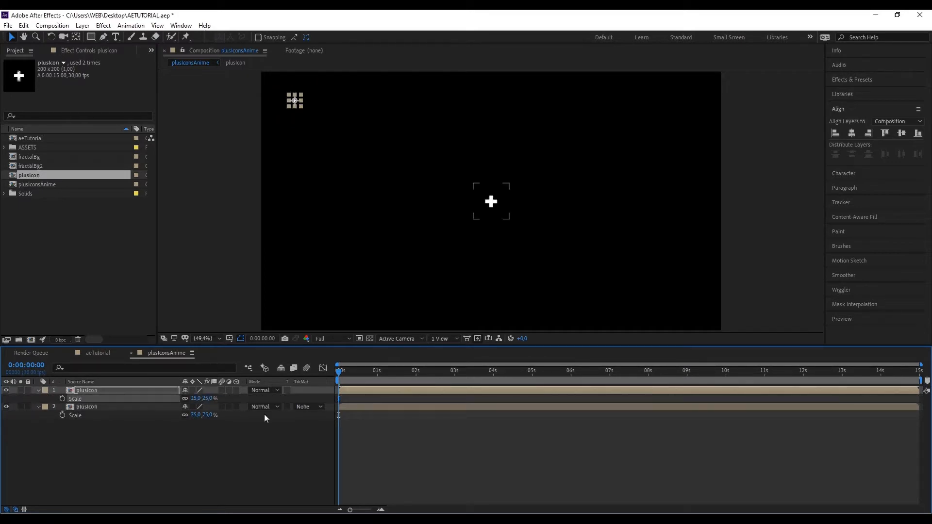
{"action": "left_click", "coordinate": [209, 482]}
Duplicate the small upper-left plusIcon layer and move the copy near the composition's upper-right corner.
{"action": "left_click", "coordinate": [95, 388]}
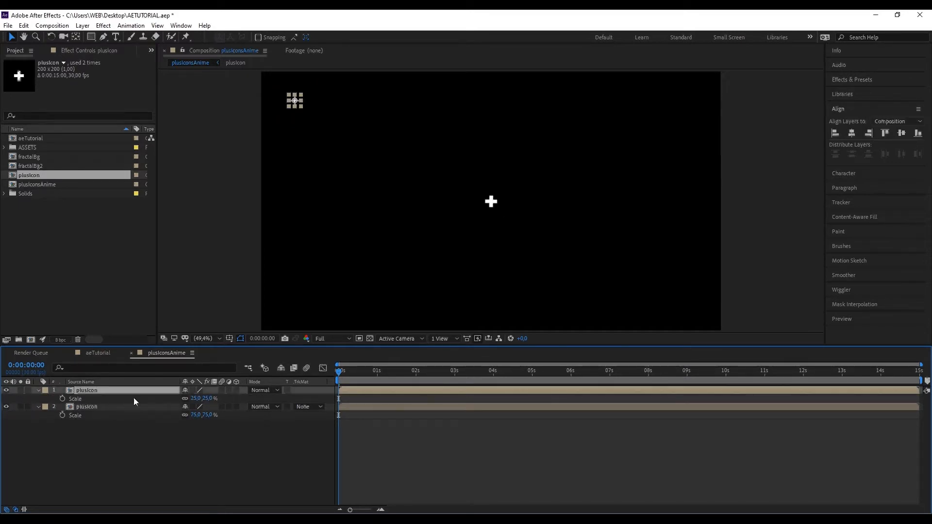
{"action": "key", "text": "ctrl+d"}
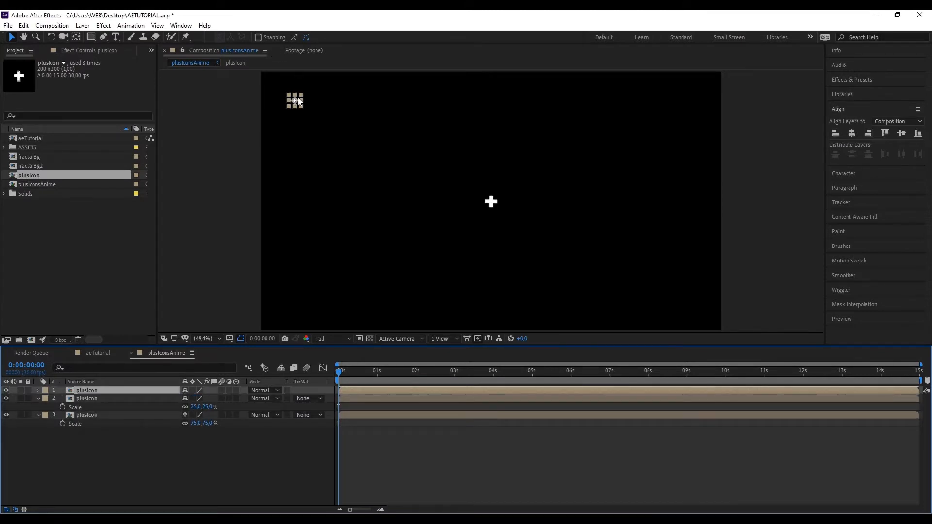
{"action": "left_click", "coordinate": [472, 109]}
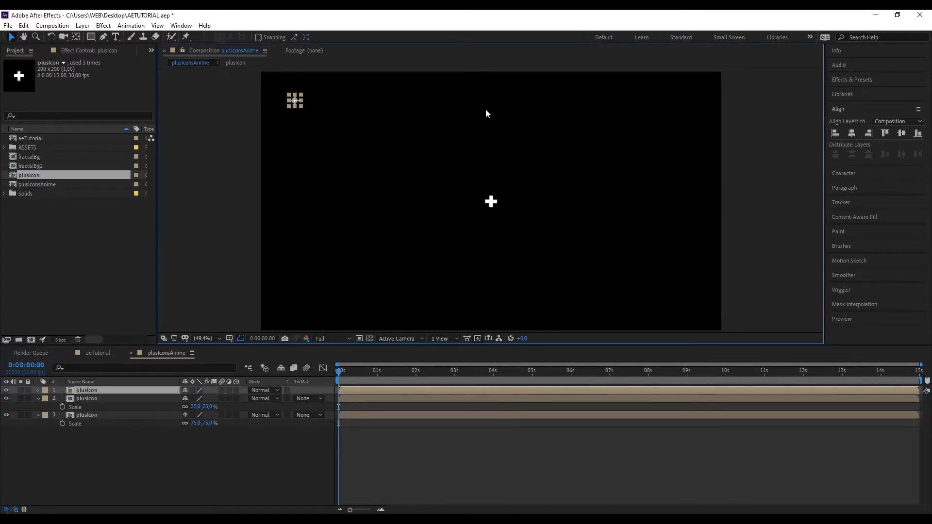
{"action": "left_click_drag", "start_coordinate": [300, 102], "coordinate": [699, 97]}
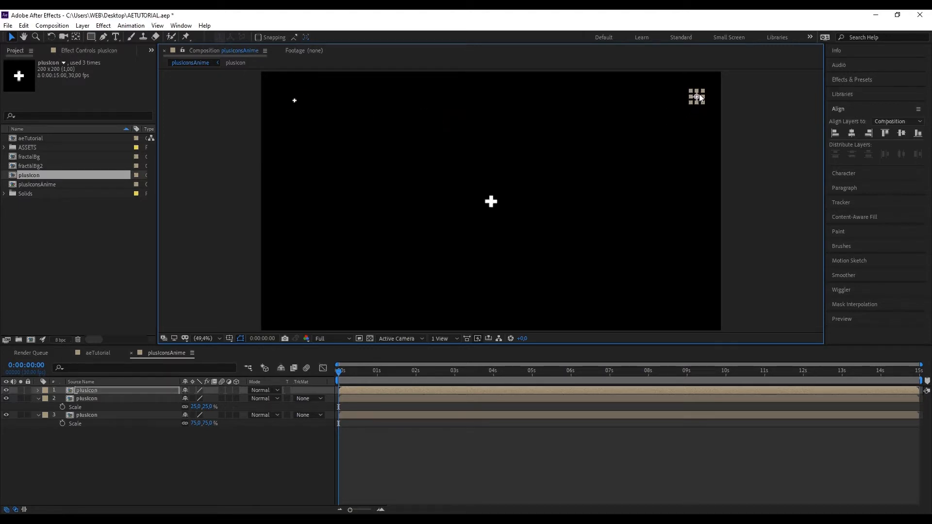
Set the scale of the upper-right plusIcon copy to 50%.
{"action": "left_click", "coordinate": [137, 390]}
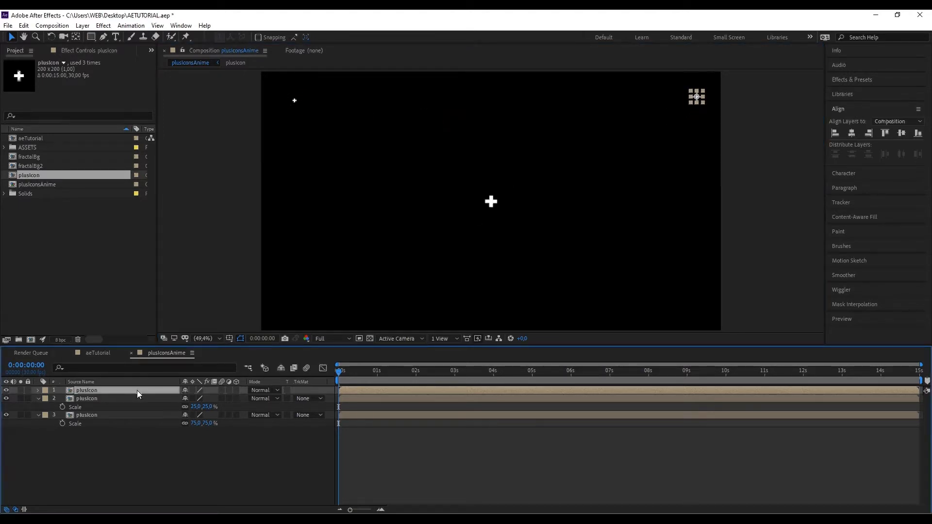
{"action": "key", "text": "s"}
{"action": "left_click", "coordinate": [195, 398]}
{"action": "type", "text": "50"}
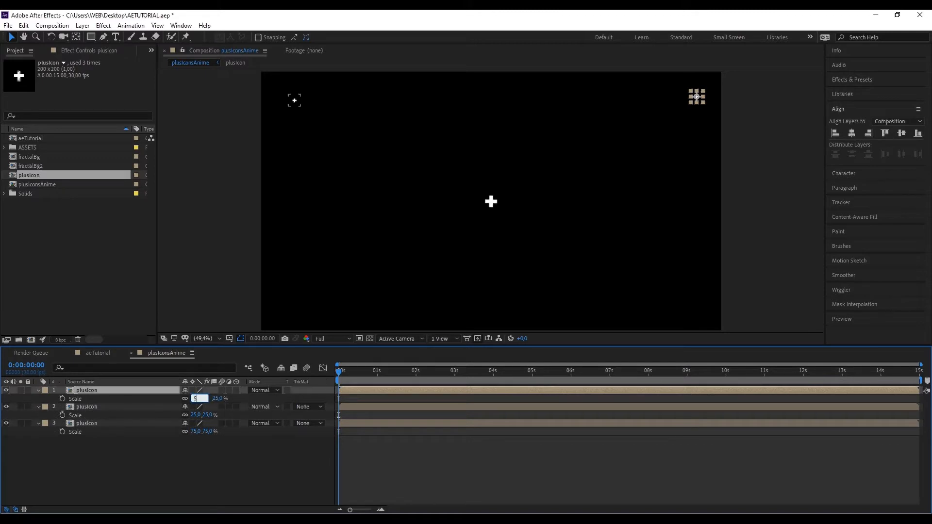
{"action": "key", "text": "Return"}
{"action": "left_click", "coordinate": [200, 462]}
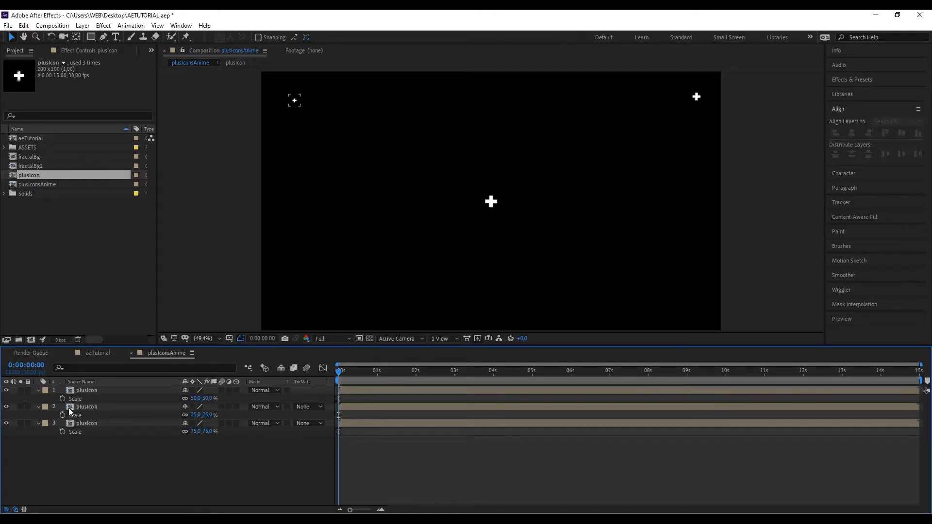
Duplicate the upper-right plusIcon layer and collapse the scale properties of the existing plusIcon layers.
{"action": "left_click", "coordinate": [39, 406]}
{"action": "left_click", "coordinate": [39, 415]}
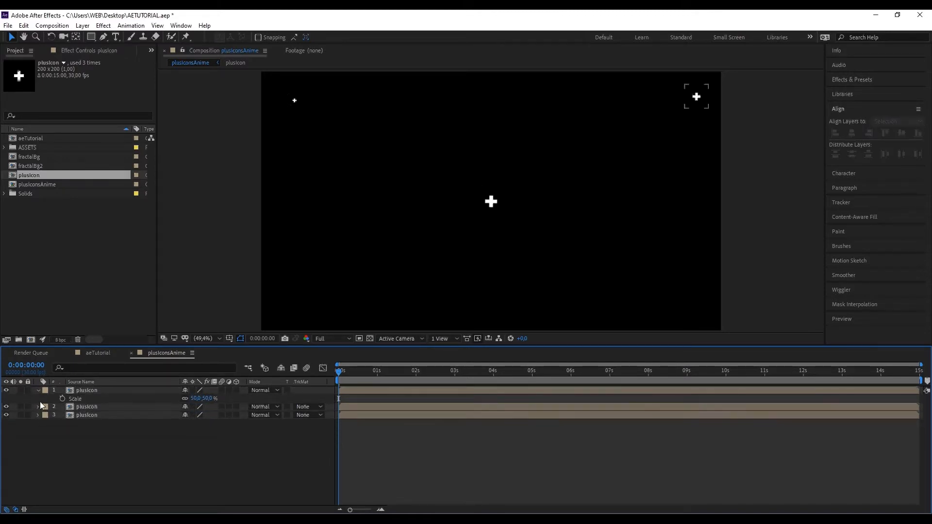
{"action": "left_click", "coordinate": [89, 391]}
{"action": "key", "text": "ctrl+d"}
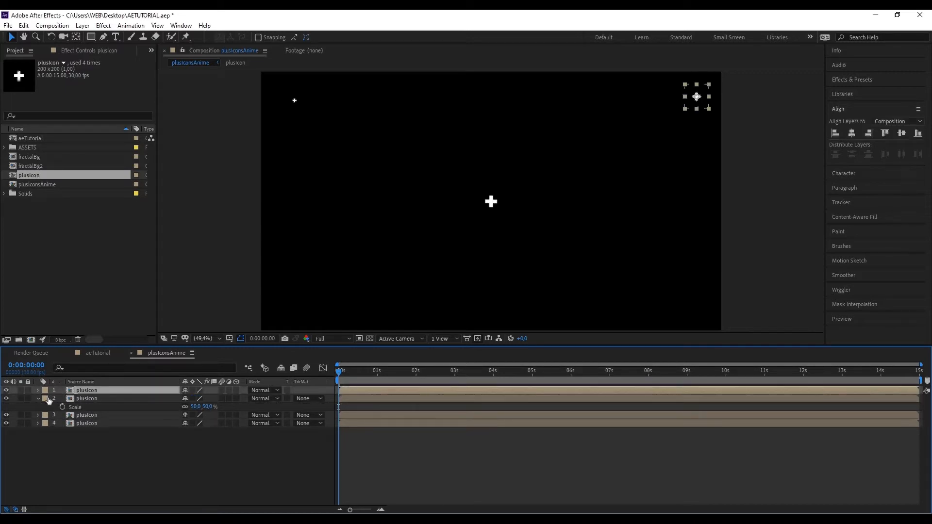
{"action": "left_click", "coordinate": [39, 400]}
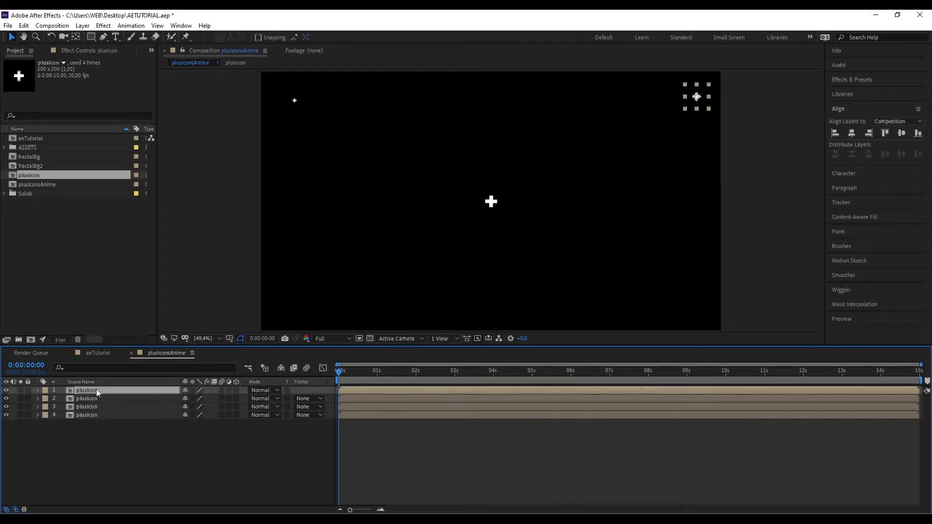
Duplicate the 50% plusIcon layer eight more times and scatter the copies across the empty areas of the composition.
{"action": "key", "text": "s"}
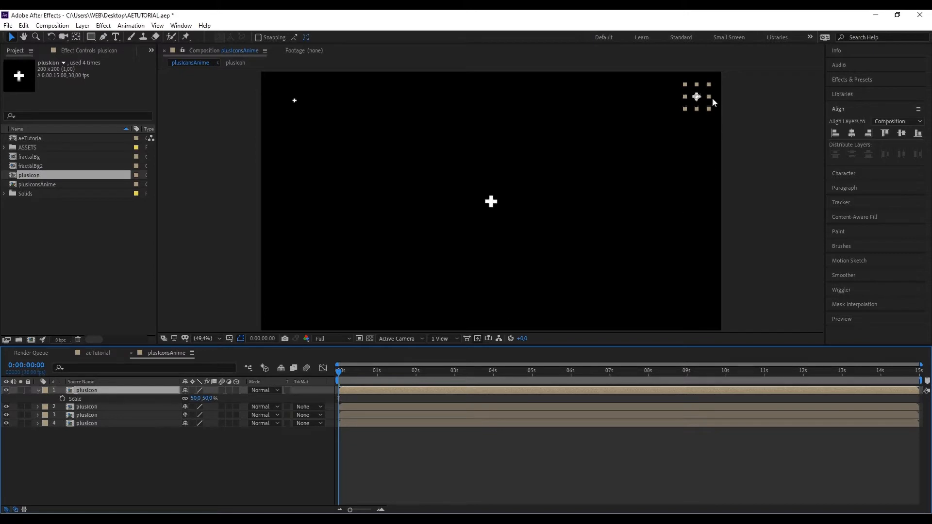
{"action": "left_click_drag", "start_coordinate": [706, 94], "coordinate": [685, 286]}
{"action": "key", "text": "ctrl+d"}
{"action": "key", "text": "ctrl+d"}
{"action": "key", "text": "ctrl+d"}
{"action": "key", "text": "ctrl+d"}
{"action": "key", "text": "ctrl+d"}
{"action": "key", "text": "ctrl+d"}
{"action": "key", "text": "ctrl+d"}
{"action": "key", "text": "ctrl+d"}
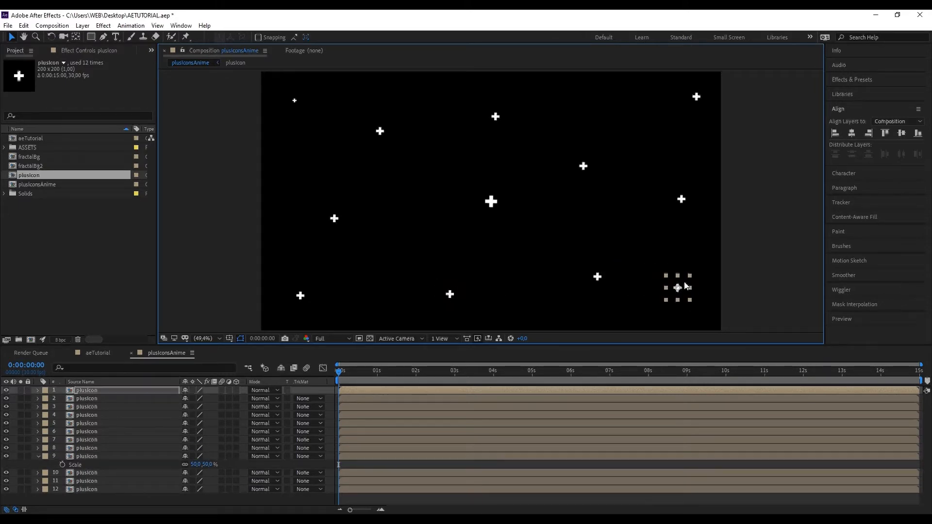
Collapse layer 9's scale and set the scale of plusIcon layer 8, near the composition's middle left, to 35%.
{"action": "left_click", "coordinate": [95, 458]}
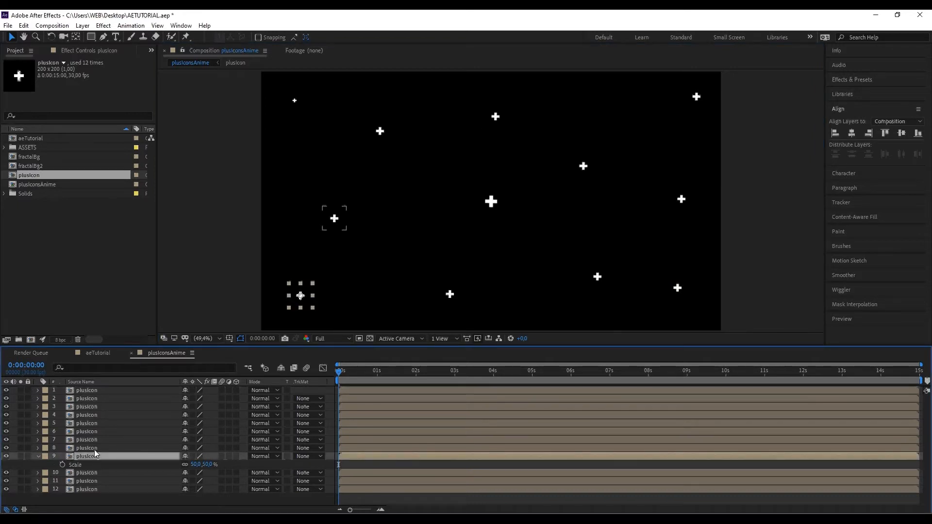
{"action": "left_click", "coordinate": [38, 456]}
{"action": "left_click", "coordinate": [85, 447]}
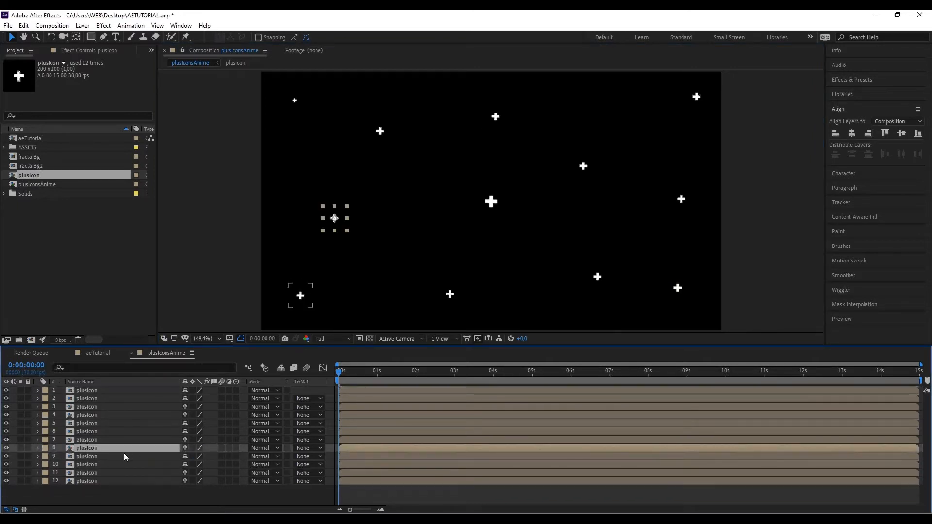
{"action": "key", "text": "s"}
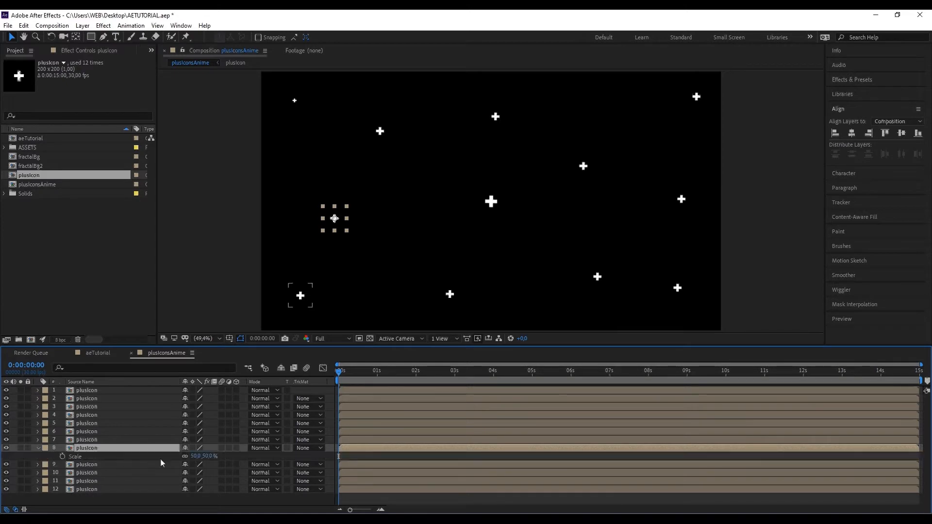
{"action": "left_click", "coordinate": [196, 459]}
{"action": "type", "text": "35"}
{"action": "key", "text": "Return"}
{"action": "key", "text": "Return"}
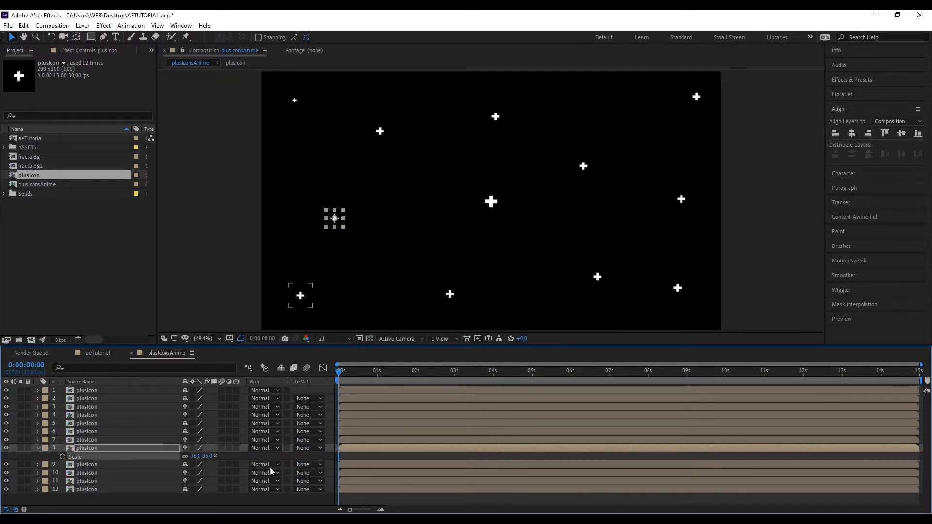
Set the scale of plusIcon layer 7, at the top center of the composition, to 25%.
{"action": "left_click", "coordinate": [106, 440]}
{"action": "key", "text": "s"}
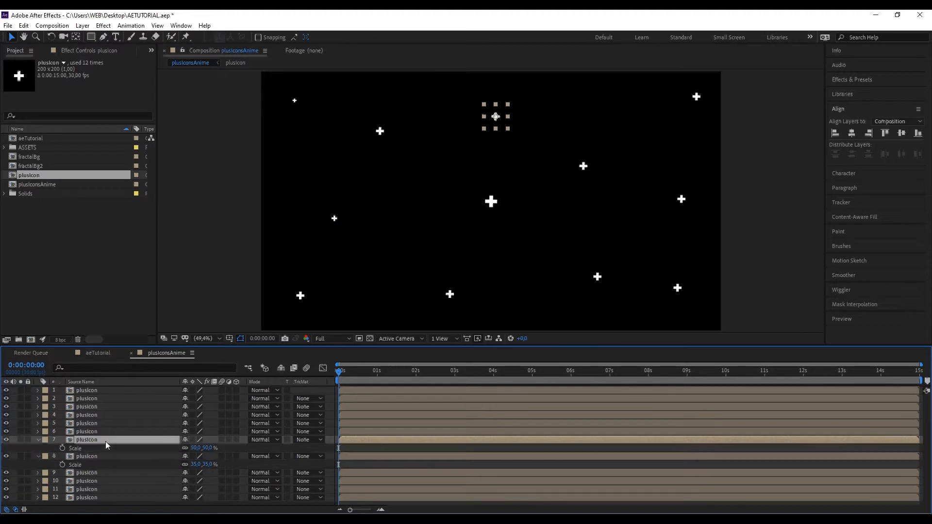
{"action": "left_click", "coordinate": [196, 449]}
{"action": "type", "text": "25"}
{"action": "key", "text": "Return"}
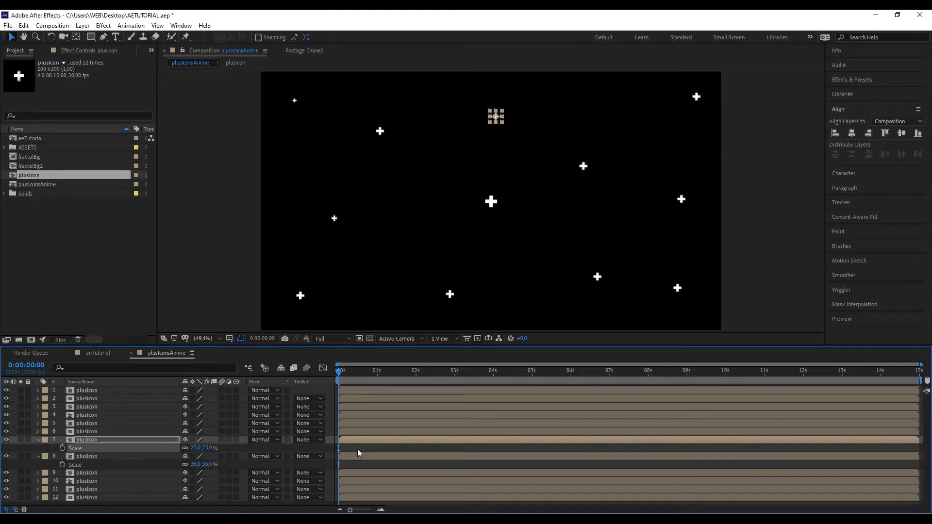
Set the scale of plusIcon layer 6, in the composition's upper-left area, to 65%.
{"action": "left_click", "coordinate": [98, 431]}
{"action": "key", "text": "s"}
{"action": "left_click", "coordinate": [196, 440]}
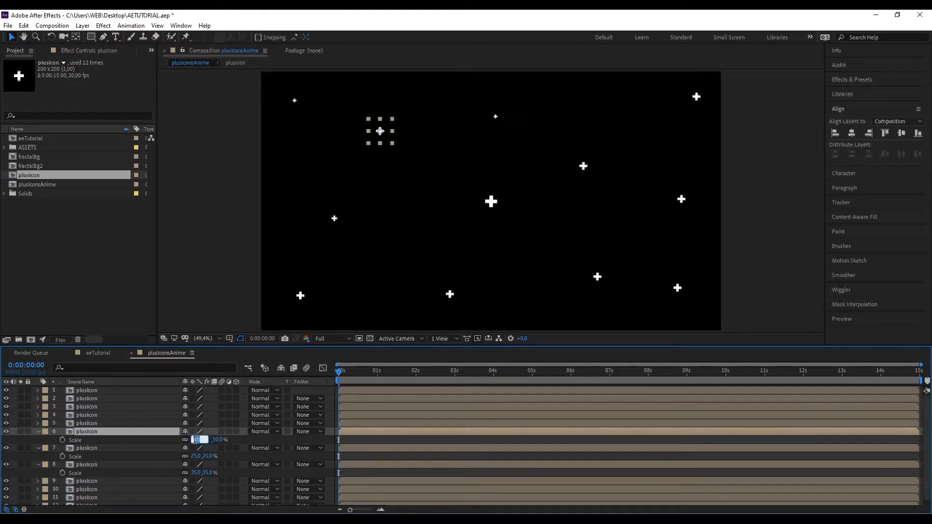
{"action": "type", "text": "65"}
{"action": "key", "text": "Return"}
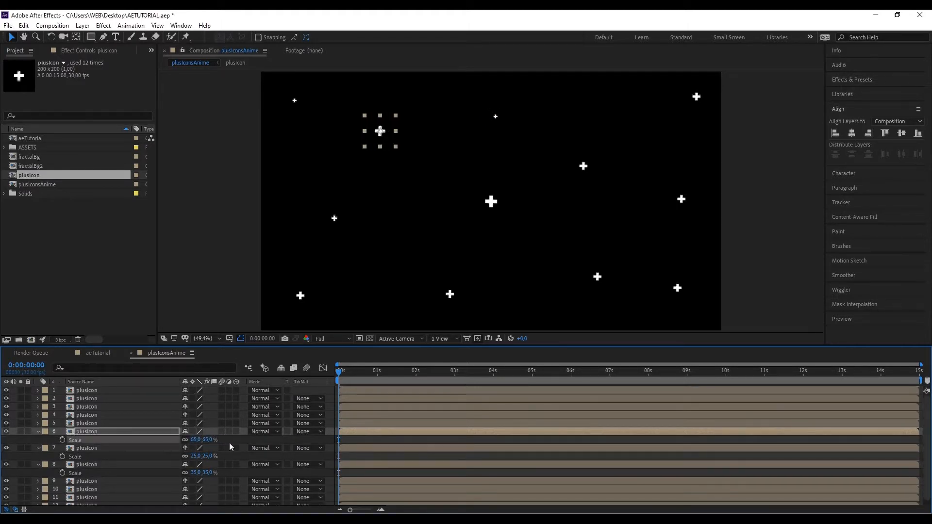
Set the scale of plusIcon layer 5, just above and right of the center icon, to 75%.
{"action": "left_click", "coordinate": [134, 420]}
{"action": "key", "text": "s"}
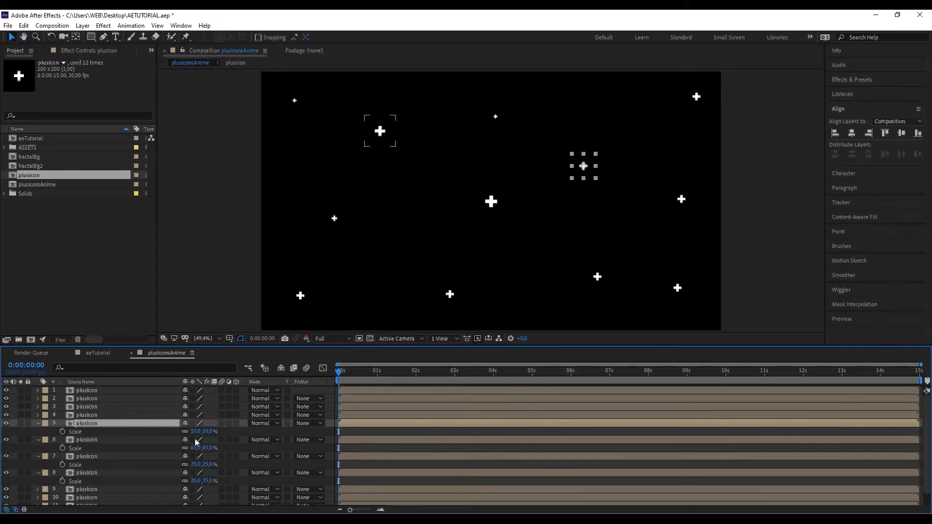
{"action": "left_click", "coordinate": [196, 432]}
{"action": "type", "text": "75"}
{"action": "key", "text": "Return"}
Set the scale of plusIcon layer 4, near the middle of the composition's right edge, to 35%.
{"action": "left_click", "coordinate": [121, 414]}
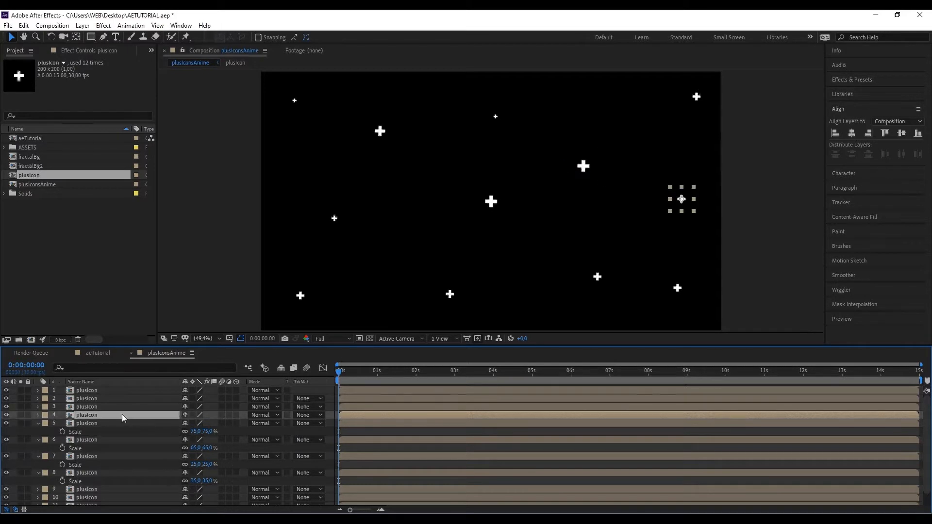
{"action": "key", "text": "s"}
{"action": "left_click", "coordinate": [196, 423]}
{"action": "type", "text": "35"}
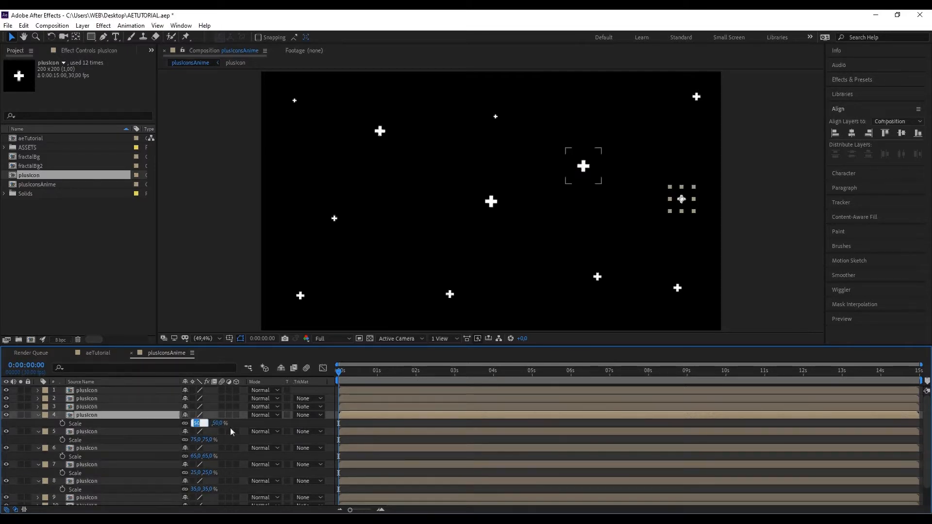
{"action": "key", "text": "Return"}
Set the scale of plusIcon layer 3, in the composition's lower-right area, to 40%.
{"action": "left_click", "coordinate": [121, 407]}
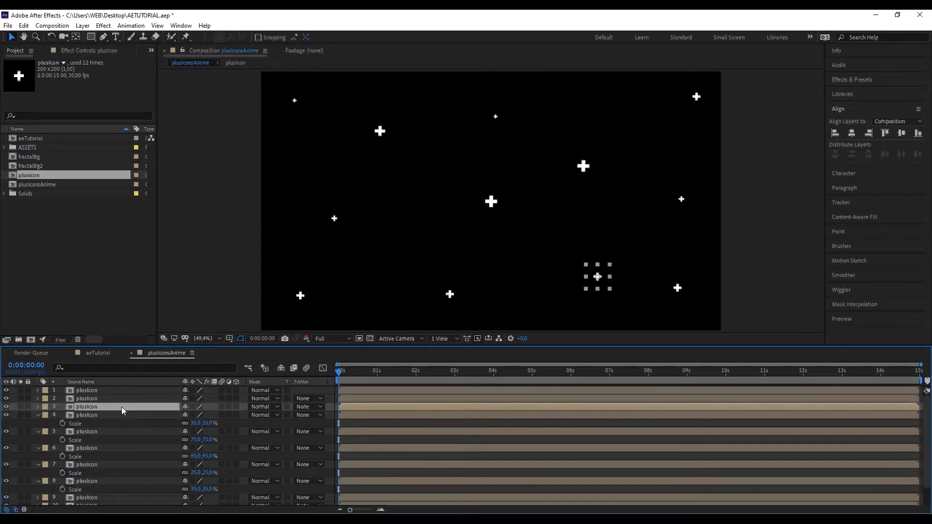
{"action": "key", "text": "s"}
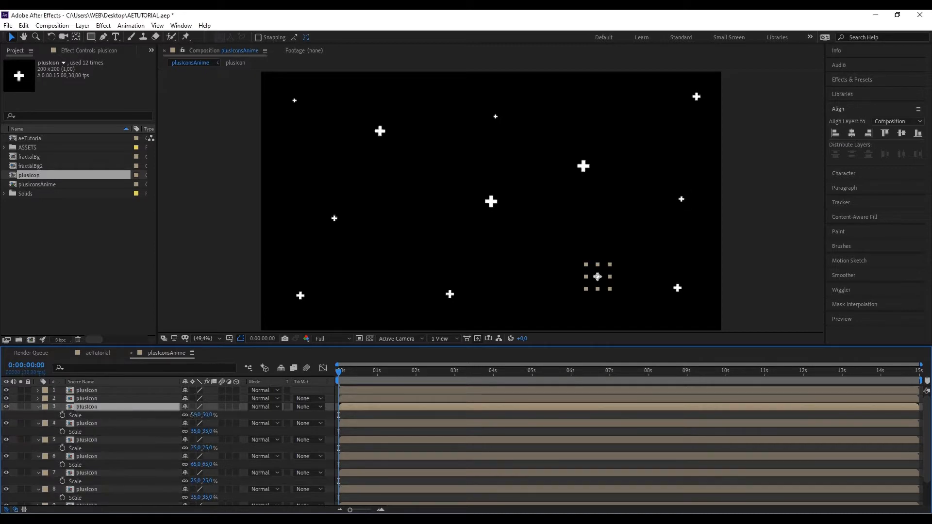
{"action": "left_click", "coordinate": [195, 415]}
{"action": "type", "text": "40"}
{"action": "key", "text": "Return"}
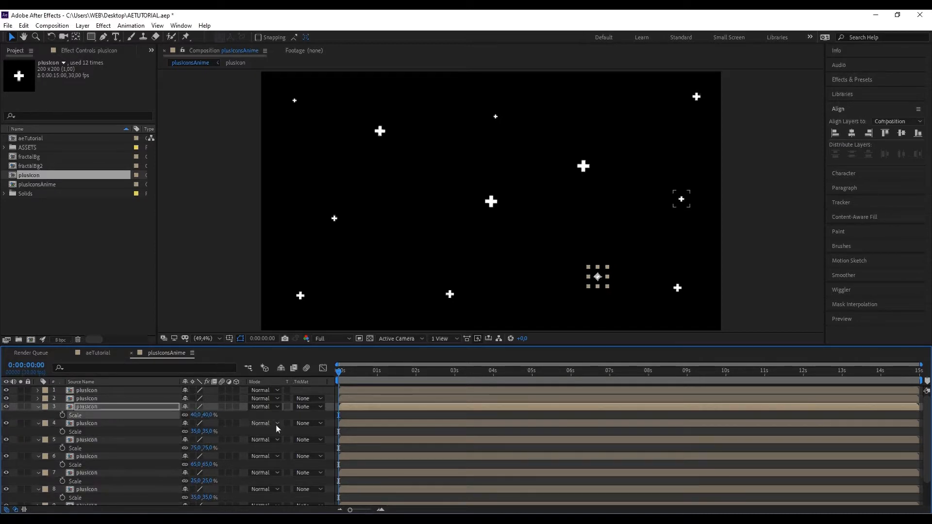
Set the scale of plusIcon layer 2, at the bottom center of the composition, to 15%.
{"action": "left_click", "coordinate": [113, 400]}
{"action": "key", "text": "s"}
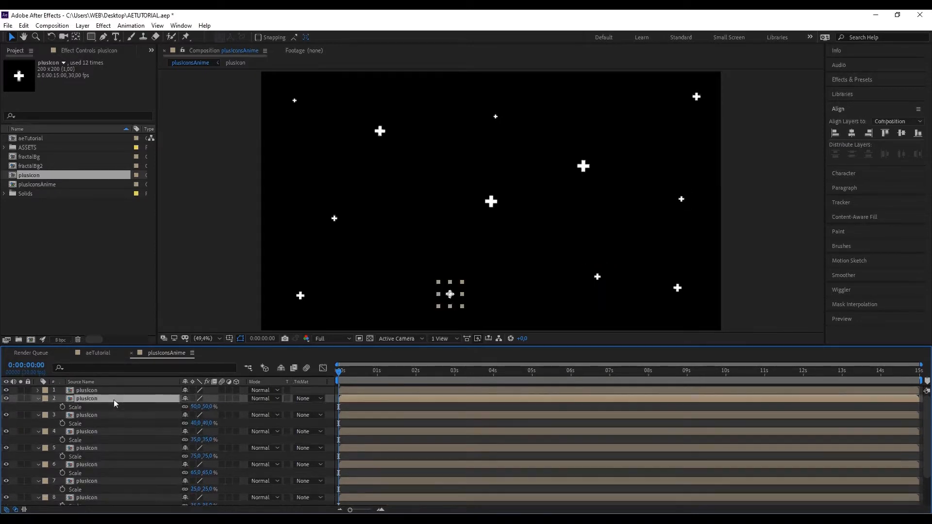
{"action": "left_click", "coordinate": [196, 407]}
{"action": "type", "text": "15"}
{"action": "key", "text": "Return"}
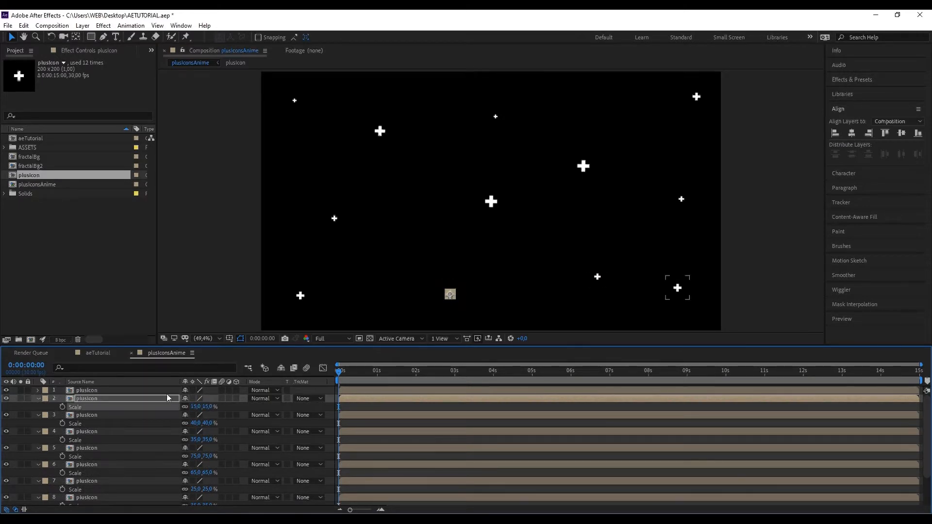
Set the scale of plusIcon layer 1, near the composition's lower-right corner, to 35% and deselect it.
{"action": "left_click", "coordinate": [147, 390]}
{"action": "key", "text": "s"}
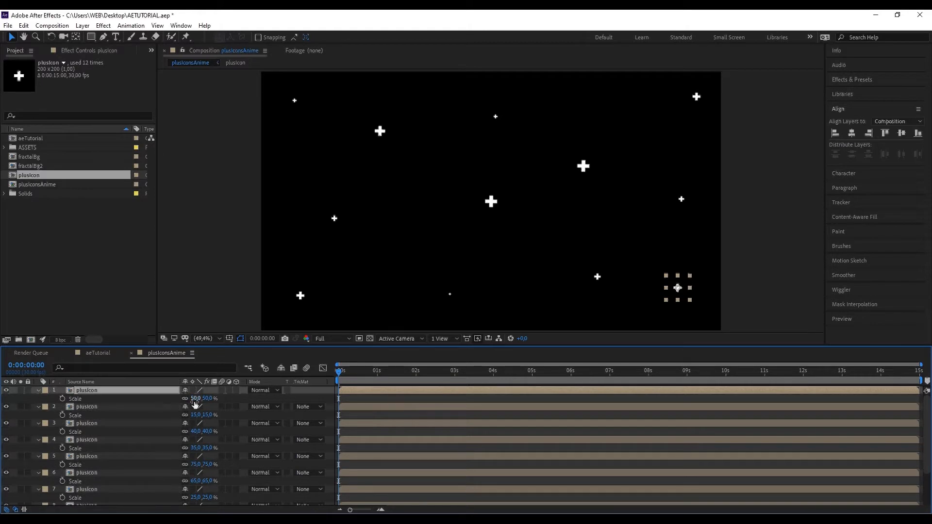
{"action": "left_click", "coordinate": [195, 398]}
{"action": "type", "text": "35"}
{"action": "key", "text": "Return"}
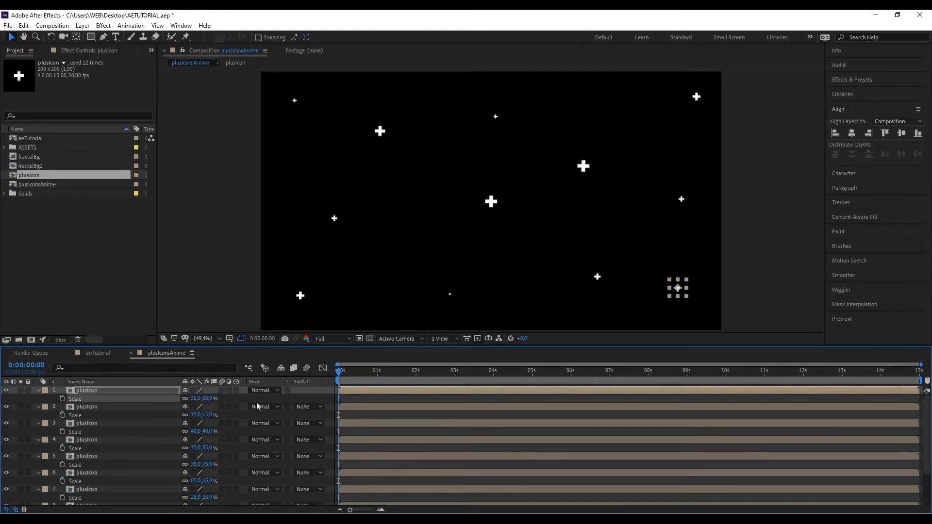
{"action": "left_click", "coordinate": [209, 289]}
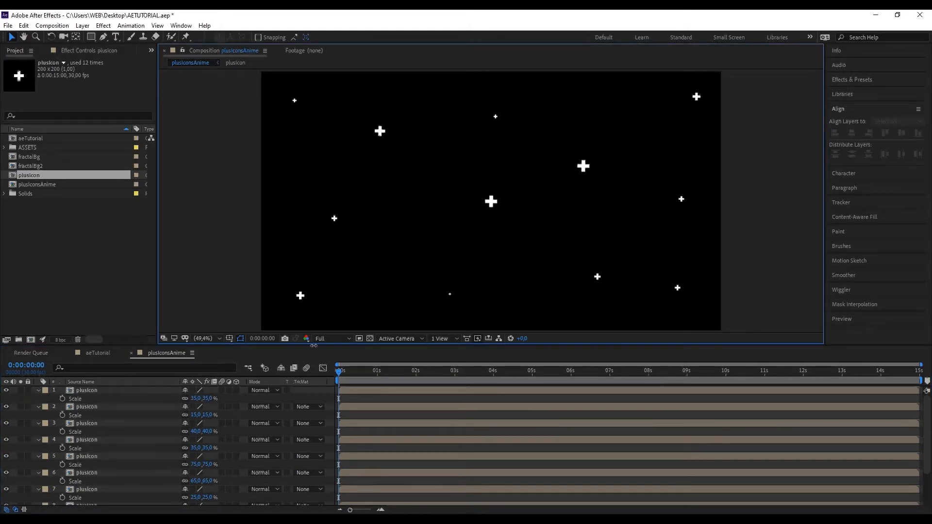
Collapse the scale properties of all twelve plusIcon layers and deselect them.
{"action": "left_click", "coordinate": [39, 391]}
{"action": "left_click", "coordinate": [39, 398]}
{"action": "left_click", "coordinate": [97, 393]}
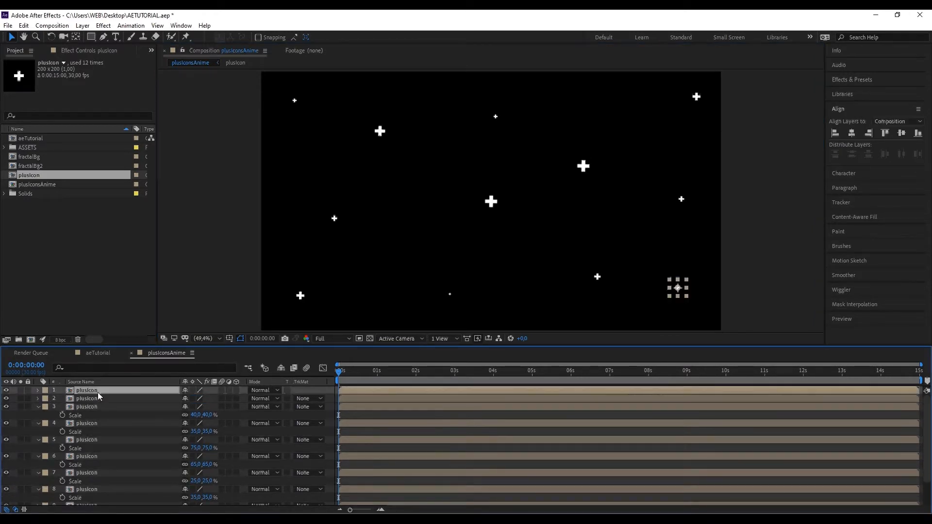
{"action": "scroll", "coordinate": [121, 437], "scroll_direction": "down", "scroll_amount": 3}
{"action": "left_click", "coordinate": [97, 501], "text": "shift"}
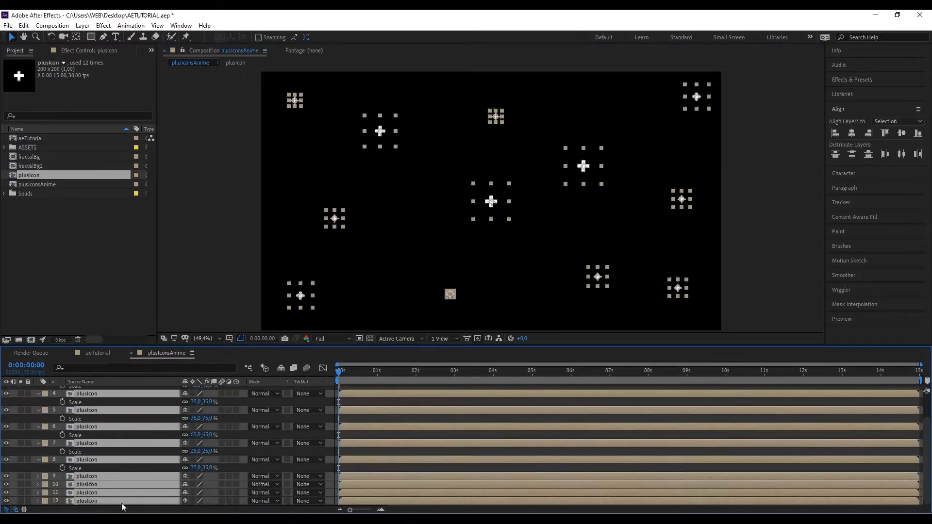
{"action": "key", "text": "u"}
{"action": "left_click", "coordinate": [438, 500]}
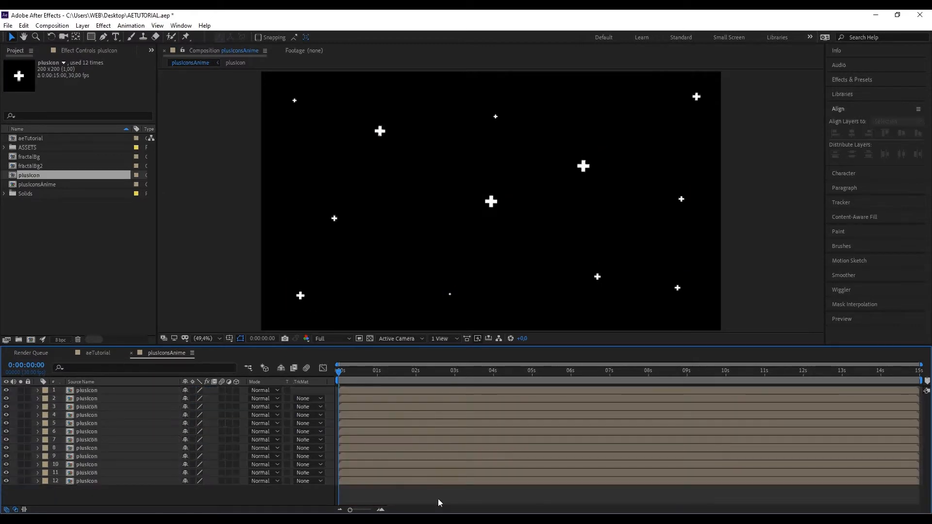
Select all twelve plusIcon layers and add scale keyframes to them at 0:00:00:00.
{"action": "left_click", "coordinate": [348, 390]}
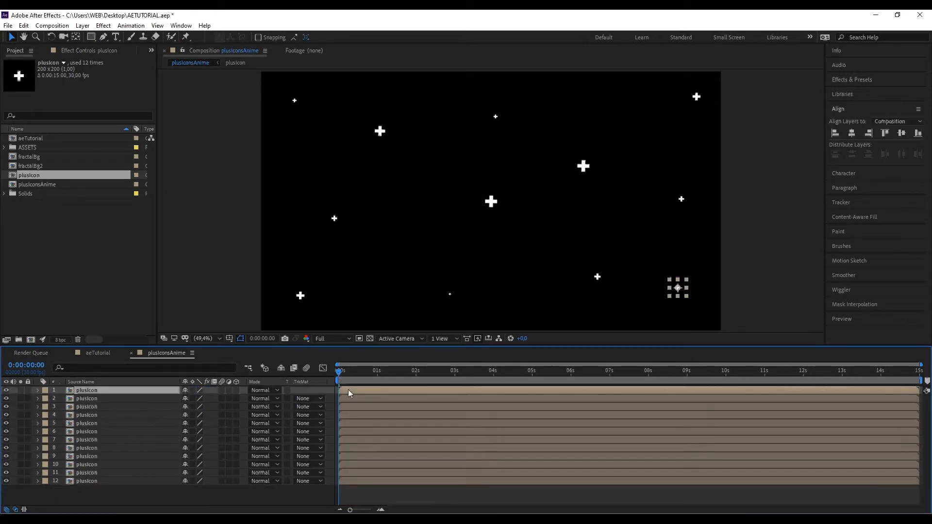
{"action": "left_click", "coordinate": [369, 482], "text": "shift"}
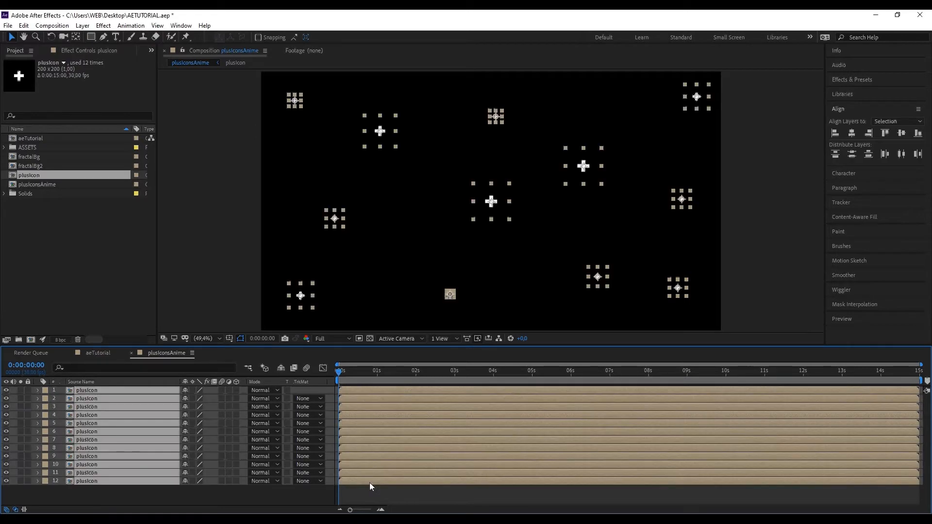
{"action": "key", "text": "s"}
{"action": "left_click", "coordinate": [62, 398]}
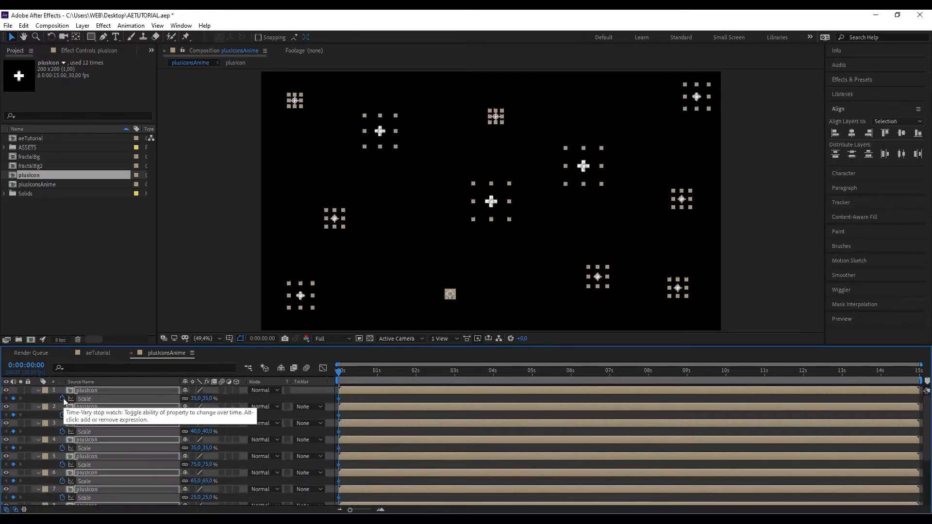
Add a second scale keyframe to all the plusIcon layers at 0:00:01:15.
{"action": "left_click", "coordinate": [374, 510]}
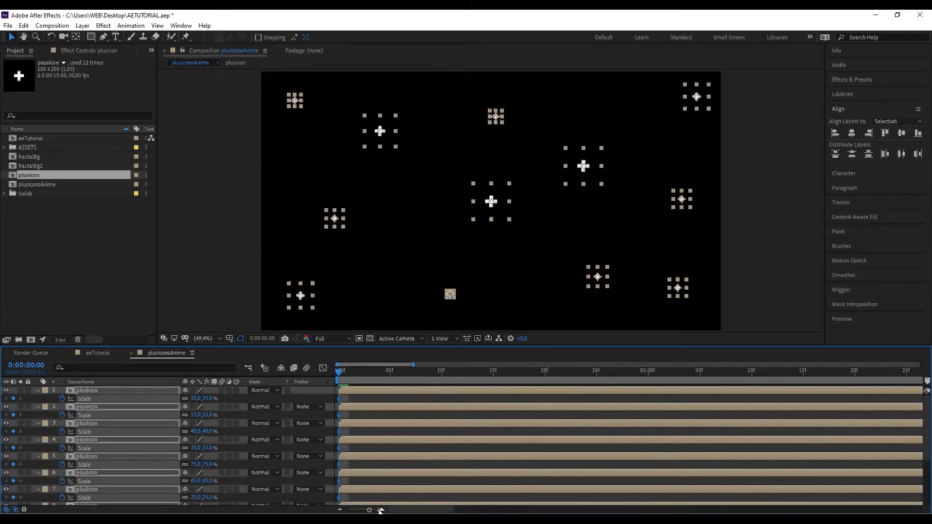
{"action": "left_click", "coordinate": [804, 374]}
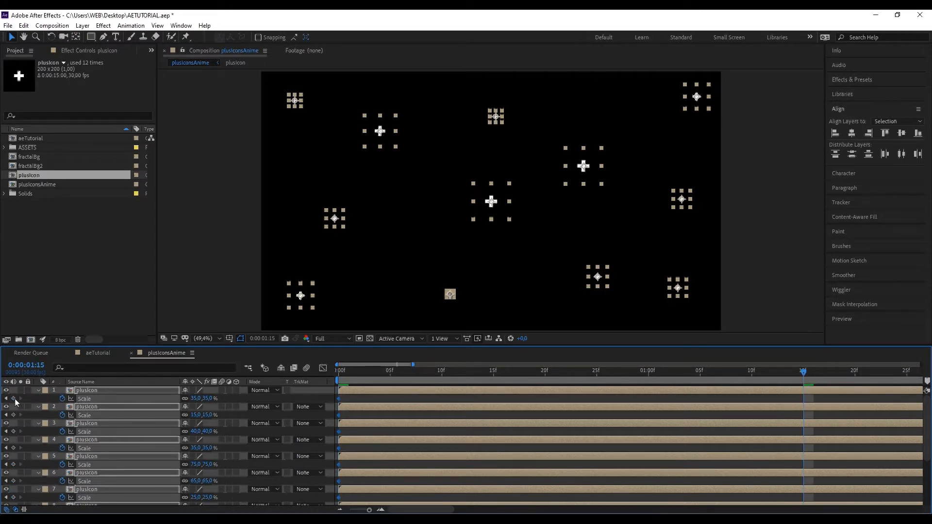
{"action": "left_click", "coordinate": [14, 398]}
Set the scale of all the plusIcon layers to 0% at 0:00:00:00.
{"action": "left_click_drag", "start_coordinate": [807, 377], "coordinate": [732, 376]}
{"action": "left_click", "coordinate": [338, 371]}
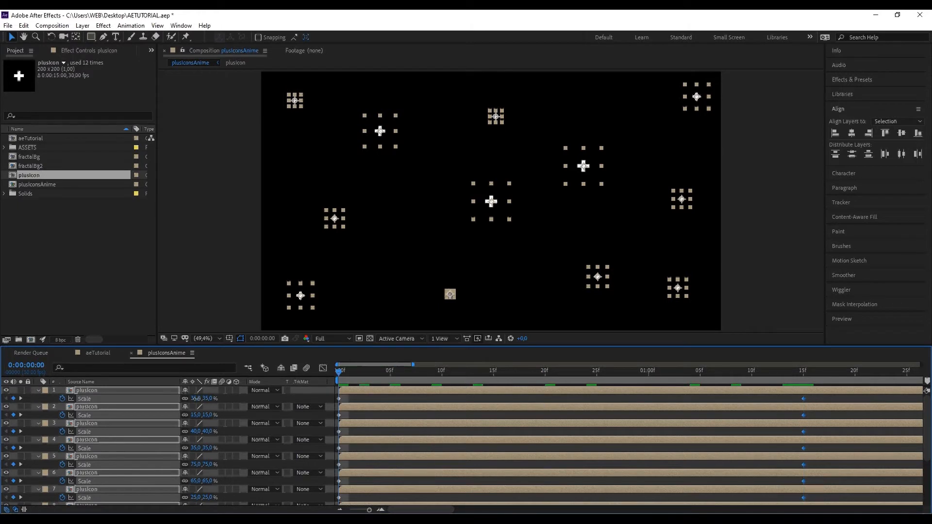
{"action": "left_click", "coordinate": [197, 398]}
{"action": "type", "text": "0"}
{"action": "key", "text": "Return"}
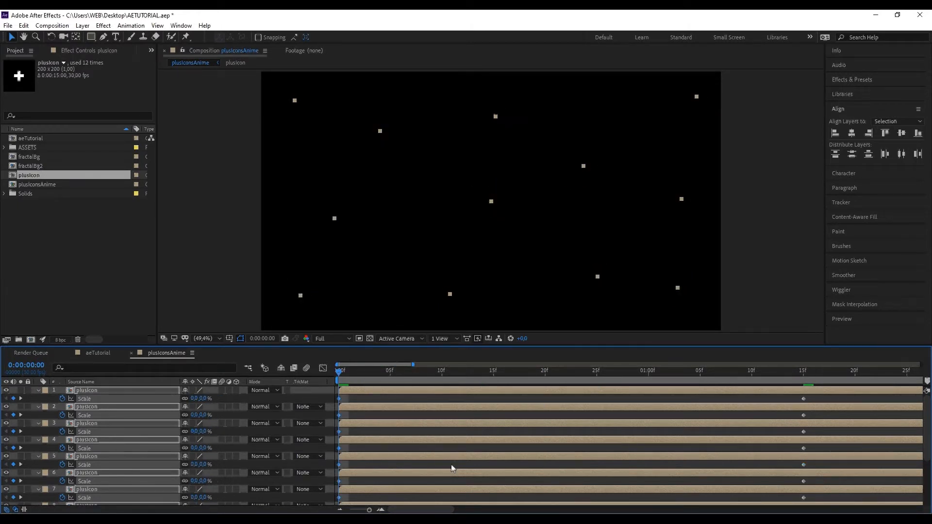
Apply Easy Ease to the start and end scale keyframes of all the plusIcon layers.
{"action": "left_click_drag", "start_coordinate": [822, 398], "coordinate": [324, 505]}
{"action": "right_click", "coordinate": [339, 502]}
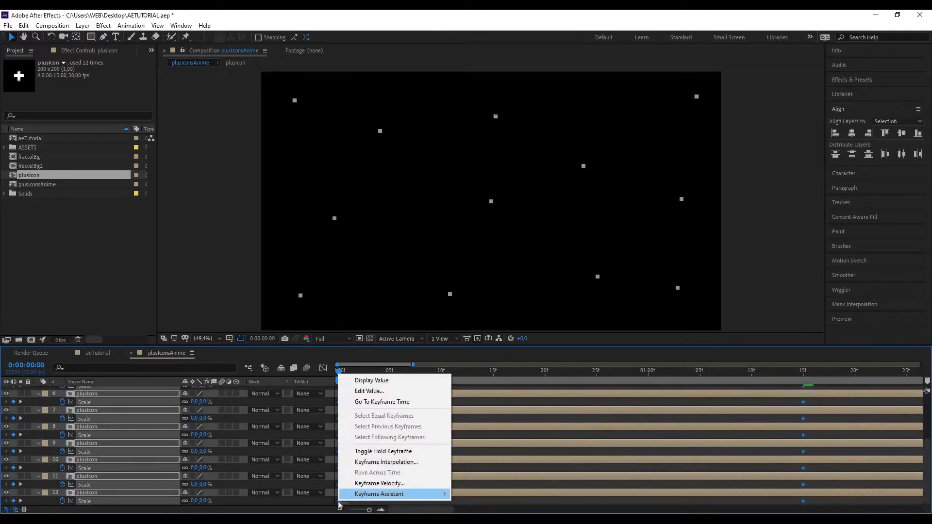
{"action": "mouse_move", "coordinate": [383, 493]}
{"action": "left_click", "coordinate": [555, 430]}
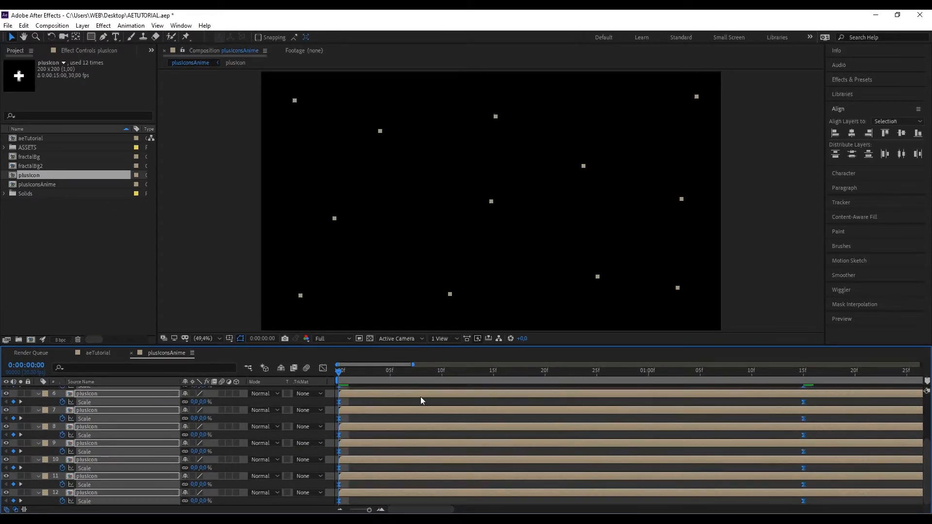
Adjust the easing curves of the plusIcon scale keyframes in the Graph Editor, then collapse and deselect the layers.
{"action": "left_click", "coordinate": [322, 368]}
{"action": "left_click_drag", "start_coordinate": [834, 456], "coordinate": [551, 485]}
{"action": "left_click", "coordinate": [323, 369]}
{"action": "key", "text": "u"}
{"action": "left_click", "coordinate": [430, 497]}
Offset the starts of plusIcon layers 12, 11, 10 and 8 to frames 1, 4, 2 and 3, leaving layer 9 at frame 0.
{"action": "left_click", "coordinate": [379, 481]}
{"action": "key", "text": "alt+Page_Down"}
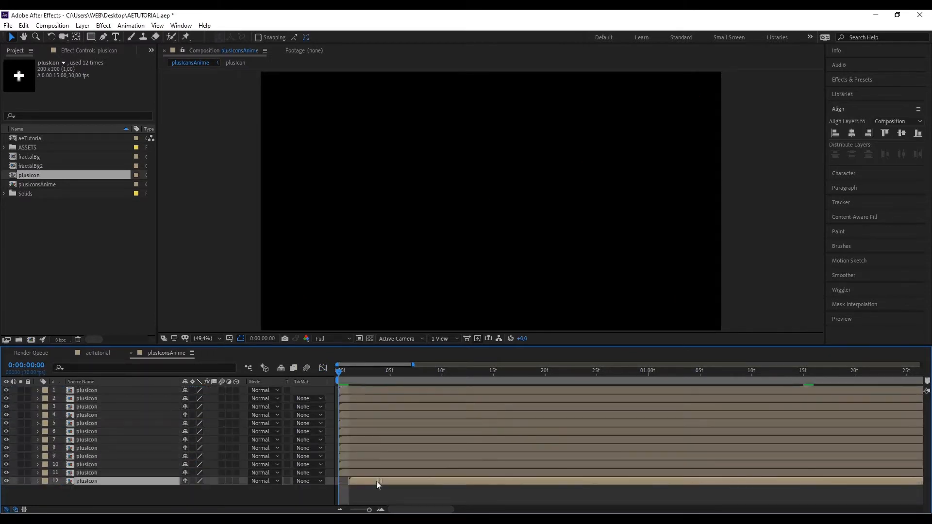
{"action": "left_click", "coordinate": [366, 473]}
{"action": "left_click_drag", "start_coordinate": [421, 472], "coordinate": [410, 471]}
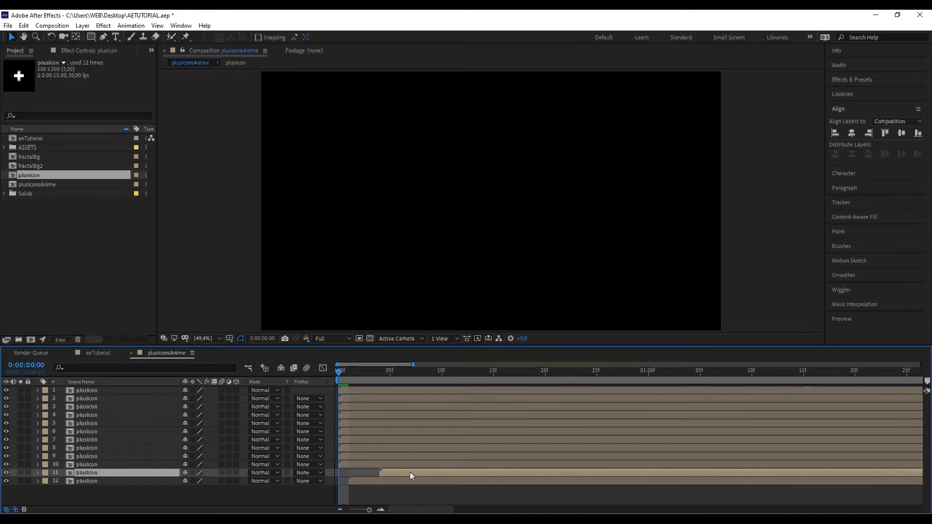
{"action": "left_click", "coordinate": [377, 464]}
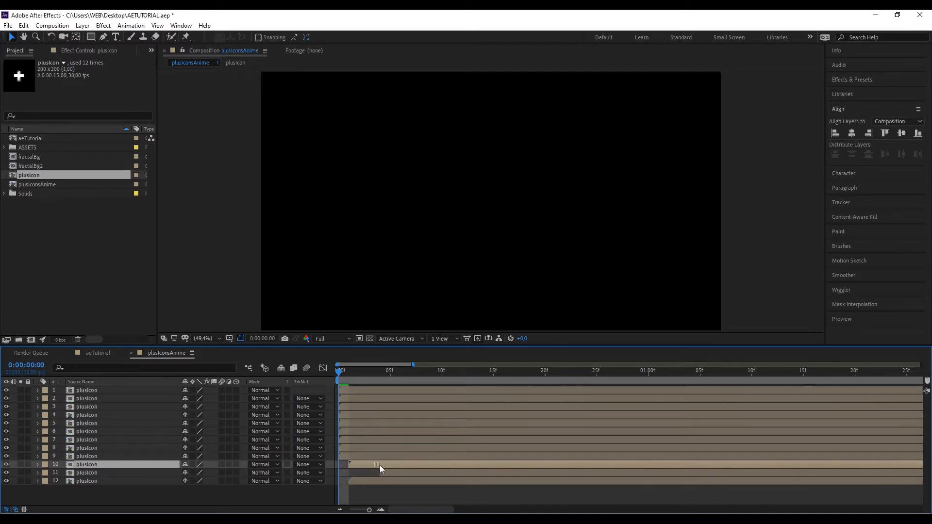
{"action": "left_click", "coordinate": [365, 456]}
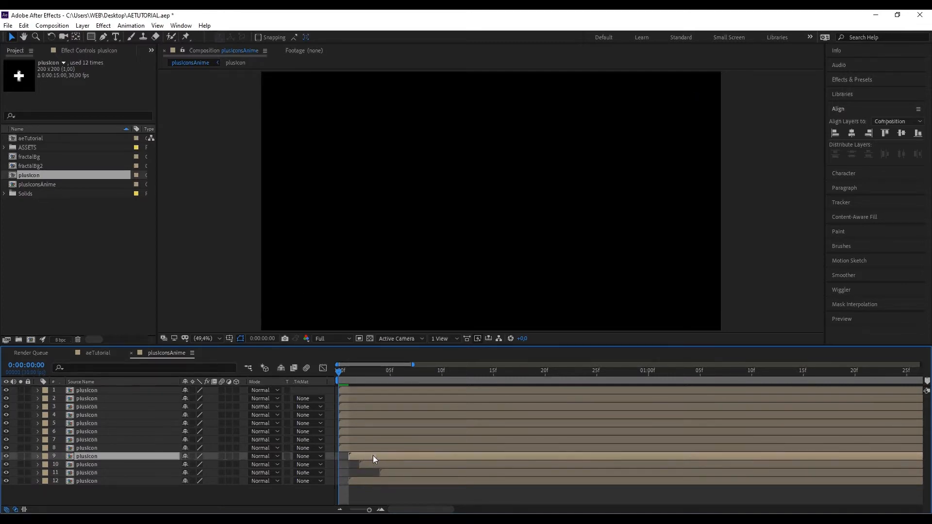
{"action": "left_click", "coordinate": [361, 449]}
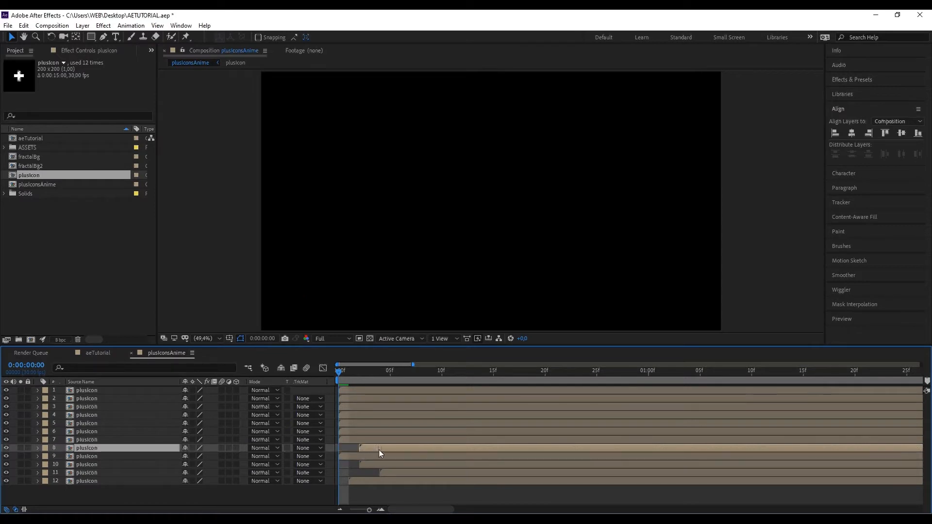
Offset the starts of plusIcon layers 6, 4, 2 and 1 to frames 5, 2, 6 and 4.
{"action": "left_click", "coordinate": [371, 441]}
{"action": "left_click", "coordinate": [367, 433]}
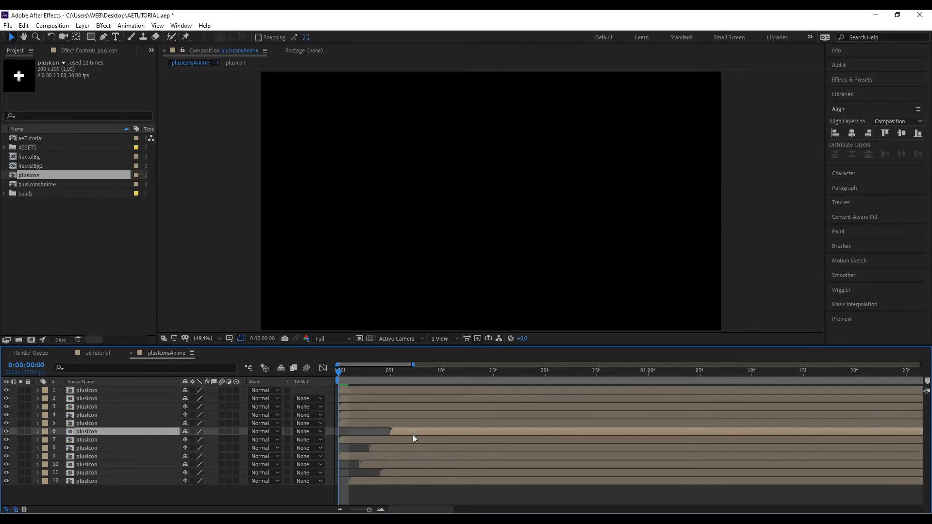
{"action": "left_click", "coordinate": [380, 423]}
{"action": "left_click", "coordinate": [372, 415]}
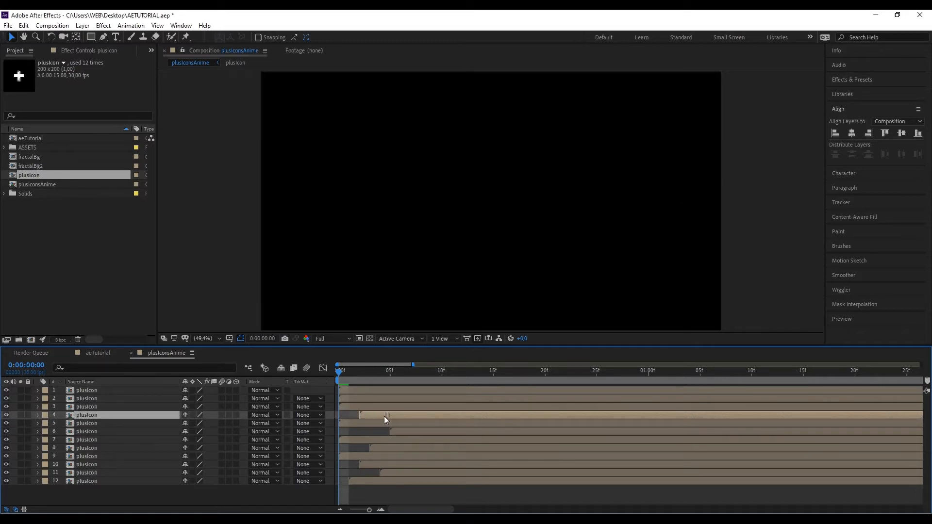
{"action": "left_click", "coordinate": [376, 405]}
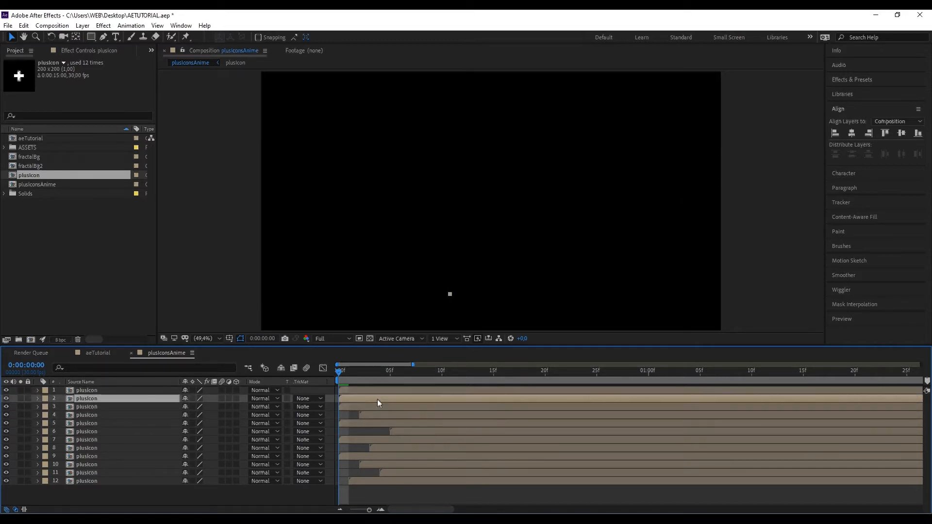
{"action": "left_click_drag", "start_coordinate": [378, 399], "coordinate": [422, 390]}
{"action": "left_click", "coordinate": [392, 389]}
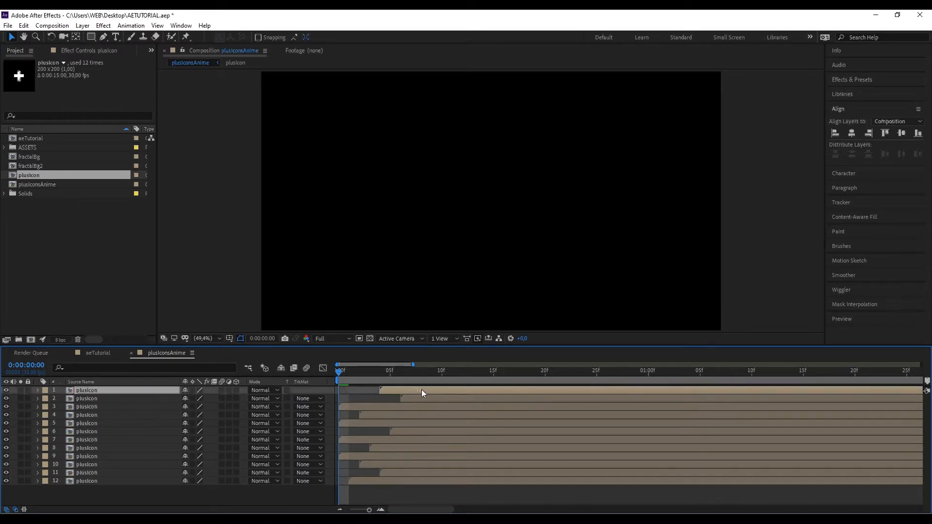
Play back the staggered plus icon animation in plusIconsAnime, then return to the first frame.
{"action": "left_click", "coordinate": [839, 318]}
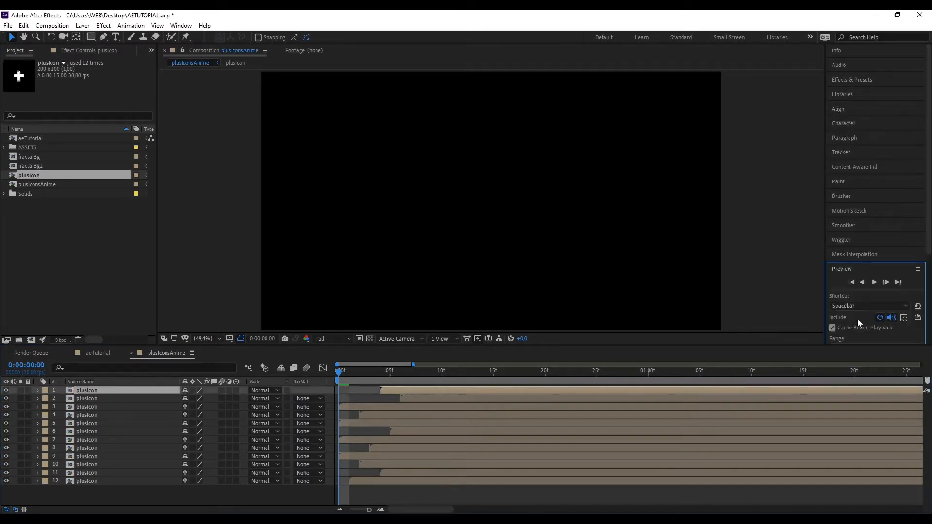
{"action": "left_click", "coordinate": [874, 282]}
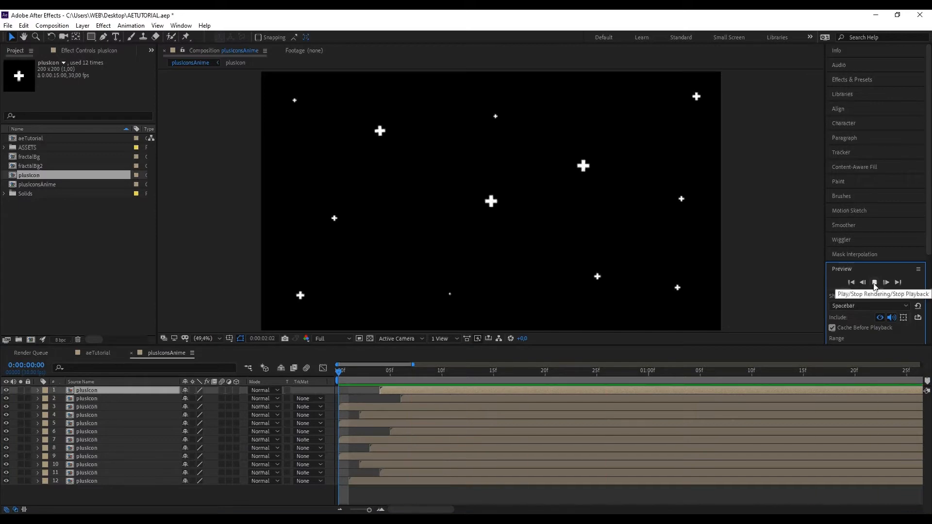
{"action": "left_click", "coordinate": [874, 282]}
{"action": "left_click", "coordinate": [852, 283]}
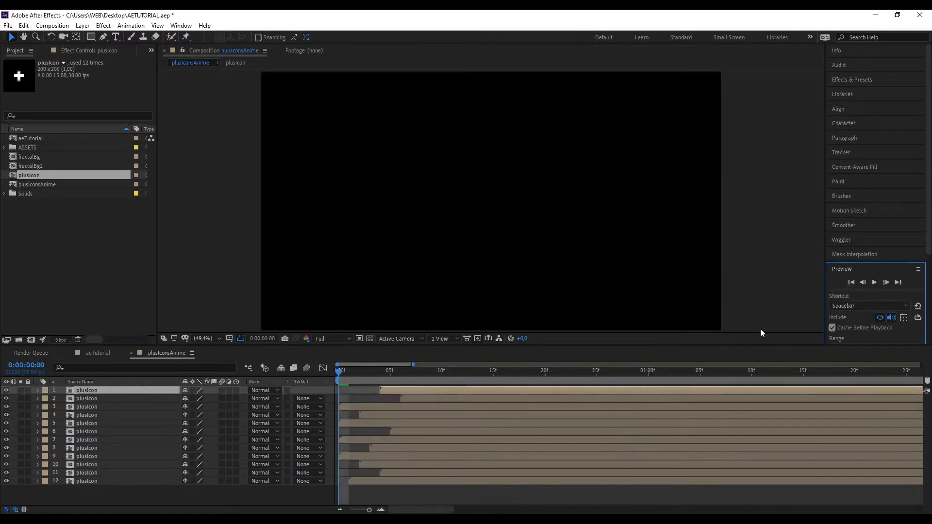
Add the plusIconsAnime composition as the uppermost layer of aeTutorial and preview the combined animation.
{"action": "left_click", "coordinate": [132, 353]}
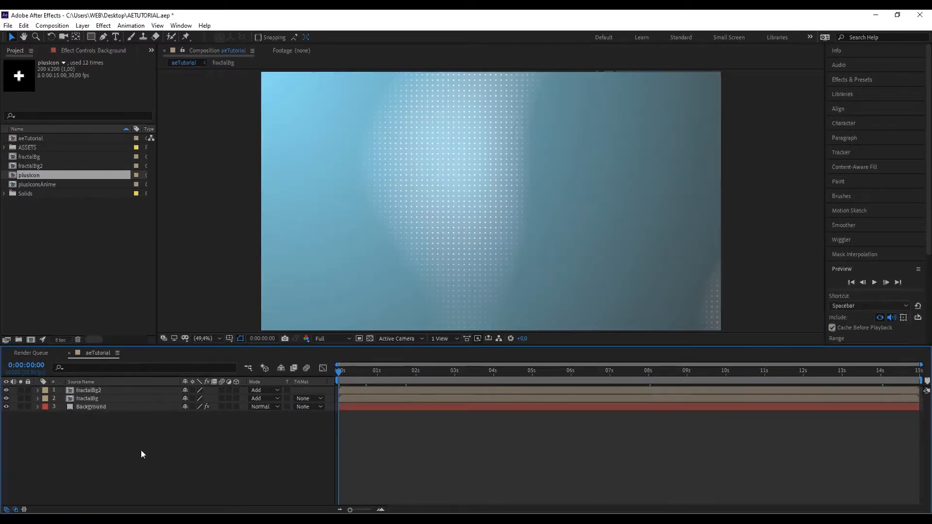
{"action": "left_click", "coordinate": [44, 186]}
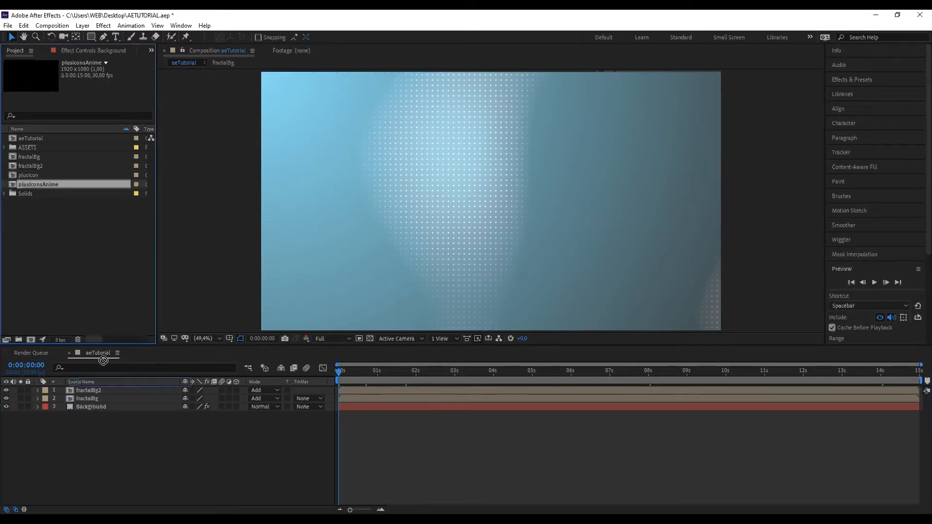
{"action": "left_click_drag", "start_coordinate": [101, 388], "coordinate": [101, 389]}
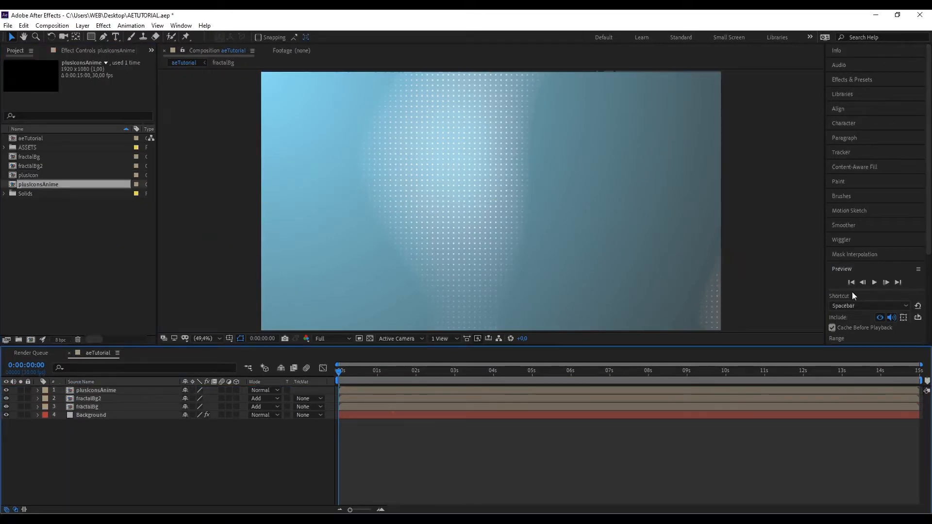
{"action": "left_click", "coordinate": [874, 282]}
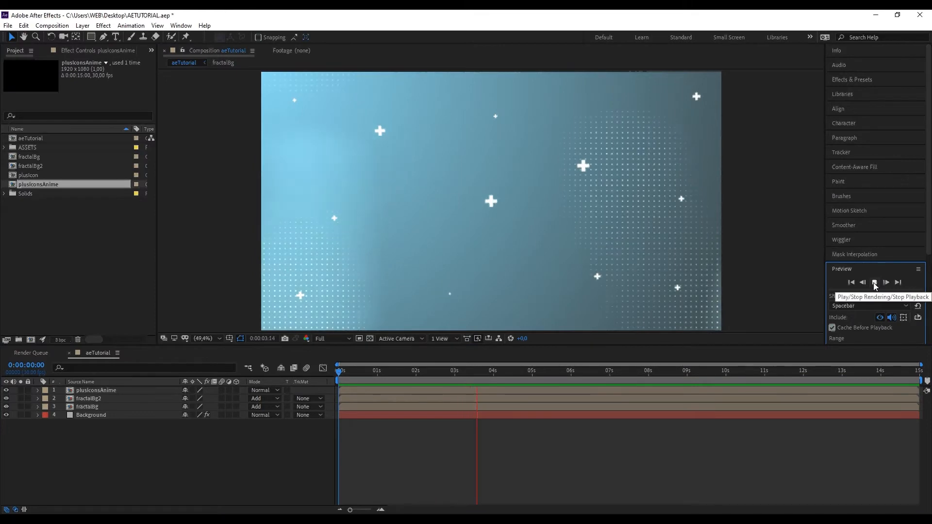
{"action": "left_click", "coordinate": [874, 283]}
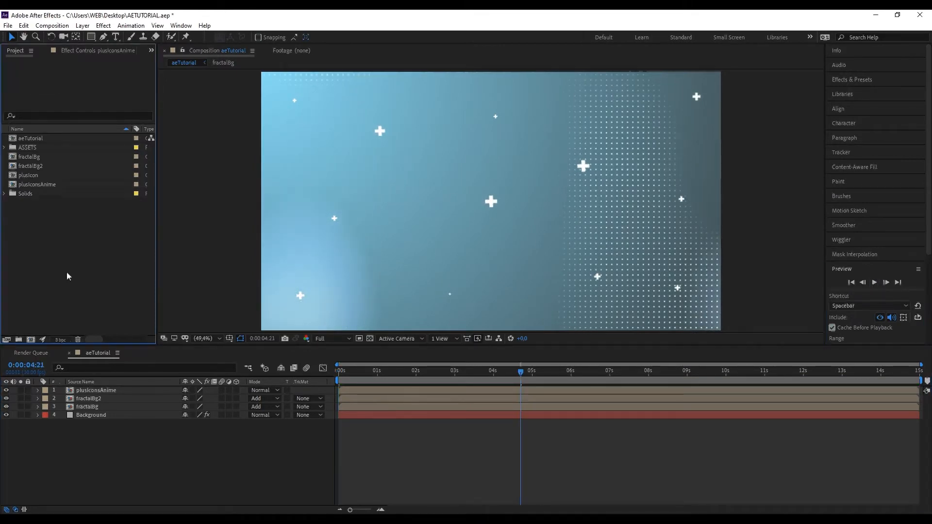
Create a new composition named "lines" with a width of 50 px.
{"action": "left_click", "coordinate": [30, 340]}
{"action": "type", "text": "line"}
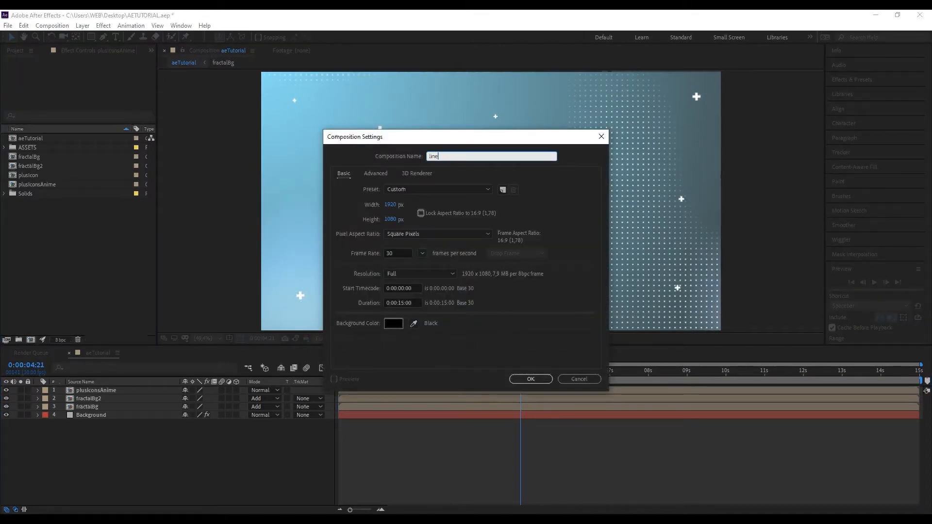
{"action": "type", "text": "s"}
{"action": "key", "text": "Tab"}
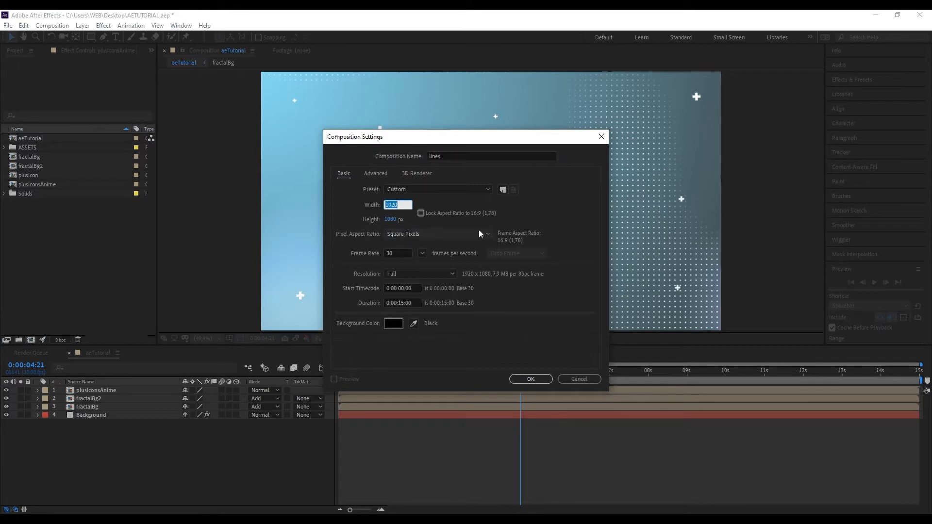
{"action": "type", "text": "50"}
{"action": "key", "text": "Return"}
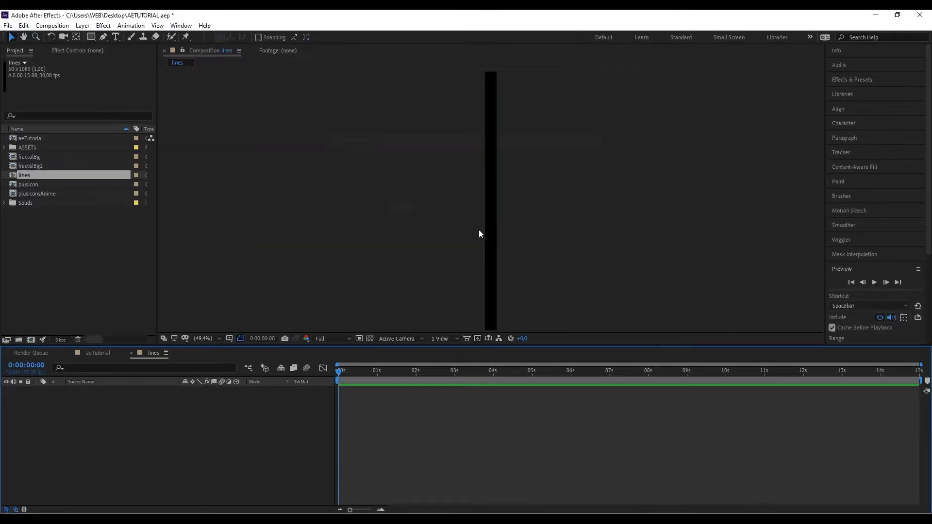
Draw a narrow white vertical rectangle about 1156 px tall over the full height of the lines composition.
{"action": "left_click", "coordinate": [91, 36]}
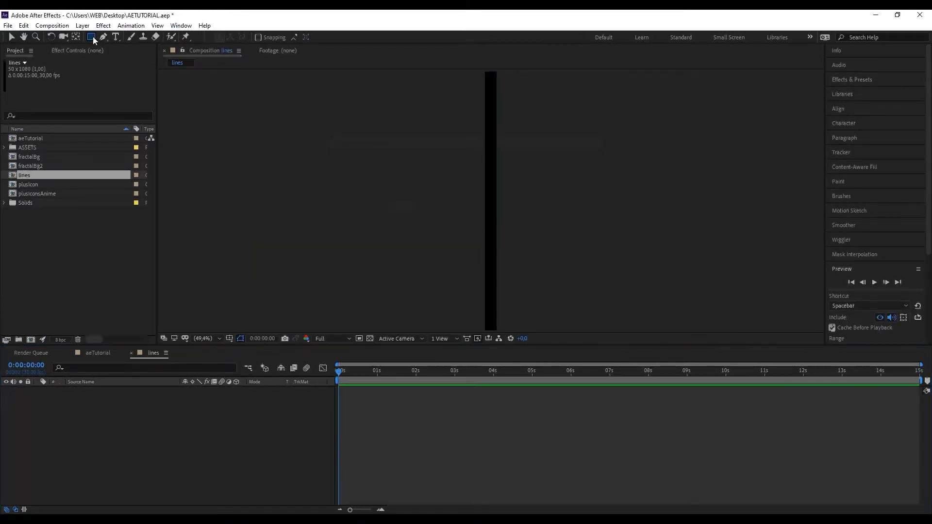
{"action": "scroll", "coordinate": [511, 124], "scroll_direction": "down", "scroll_amount": 1}
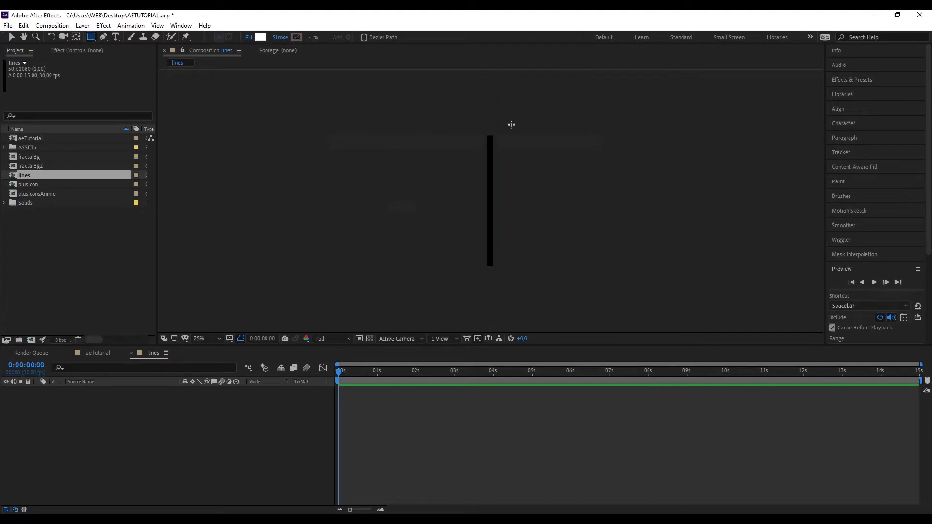
{"action": "scroll", "coordinate": [500, 137], "scroll_direction": "up", "scroll_amount": 1}
{"action": "scroll", "coordinate": [501, 137], "scroll_direction": "down", "scroll_amount": 1}
{"action": "left_click_drag", "start_coordinate": [490, 132], "coordinate": [495, 272]}
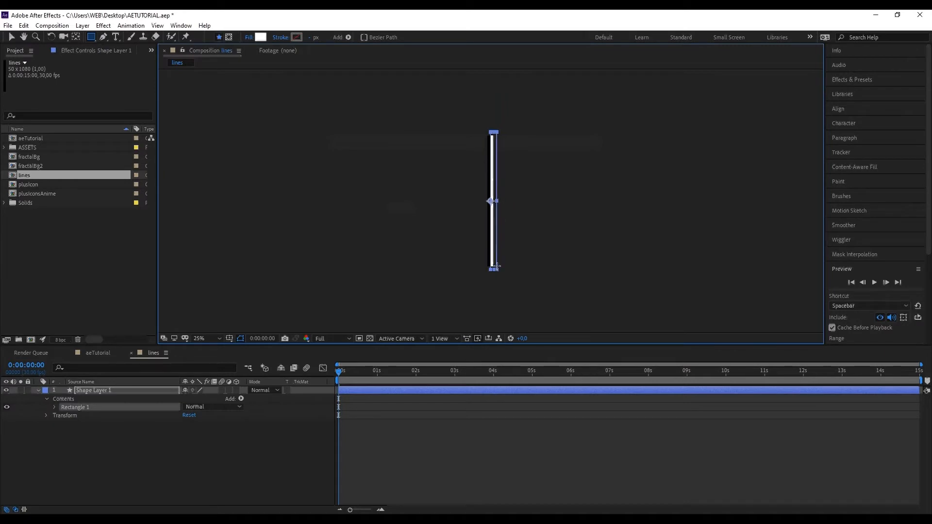
Set the rectangle path's size to 10 x 1080 px and switch back to the Selection tool.
{"action": "left_click", "coordinate": [54, 407]}
{"action": "left_click", "coordinate": [63, 415]}
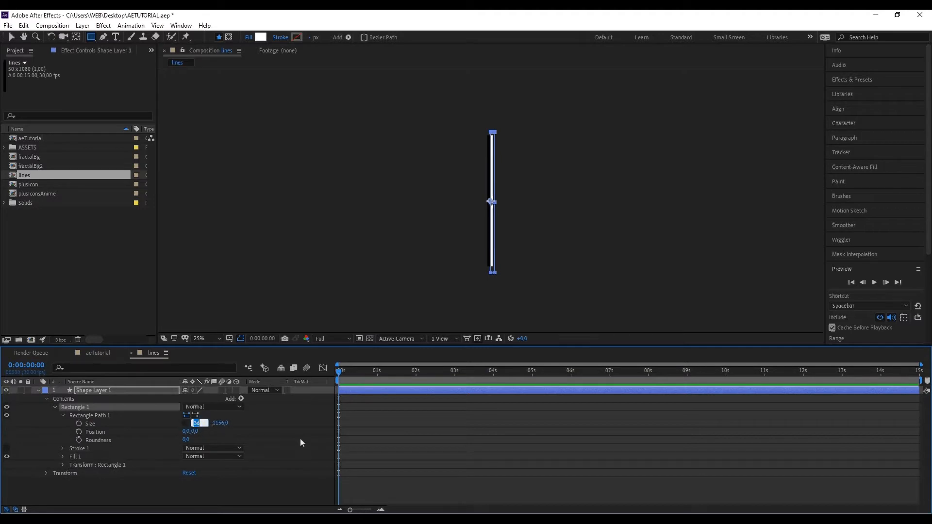
{"action": "type", "text": "10"}
{"action": "key", "text": "Tab"}
{"action": "type", "text": "1080"}
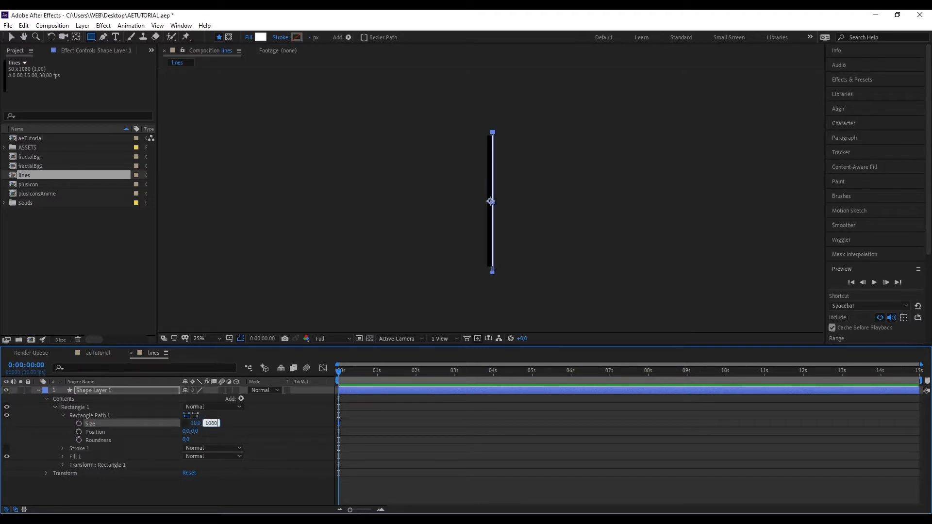
{"action": "key", "text": "Return"}
{"action": "left_click", "coordinate": [12, 37]}
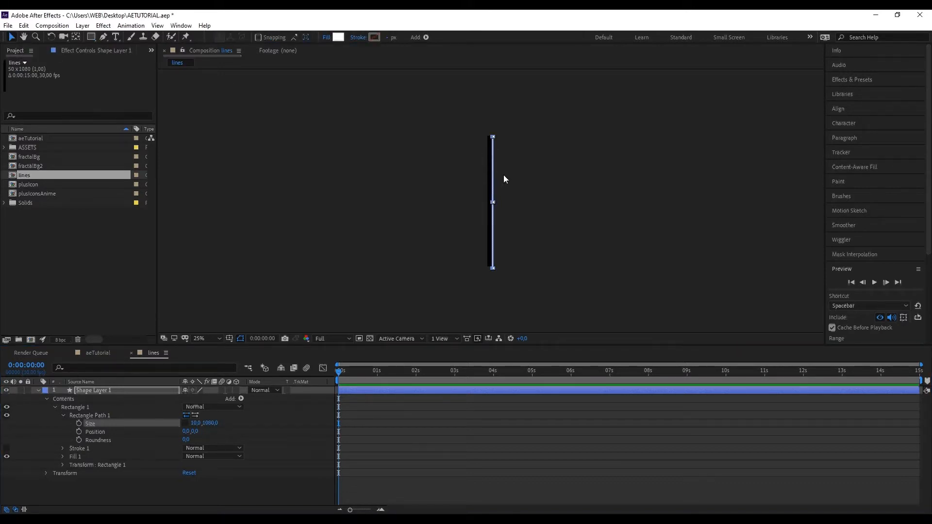
Center the line's shape layer horizontally and vertically in the composition and deselect it.
{"action": "key", "text": "period"}
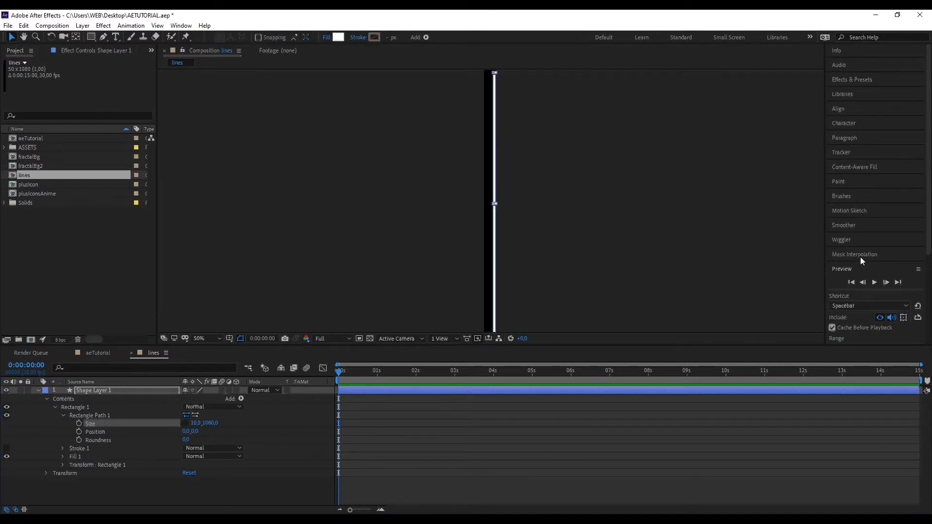
{"action": "left_click", "coordinate": [838, 109]}
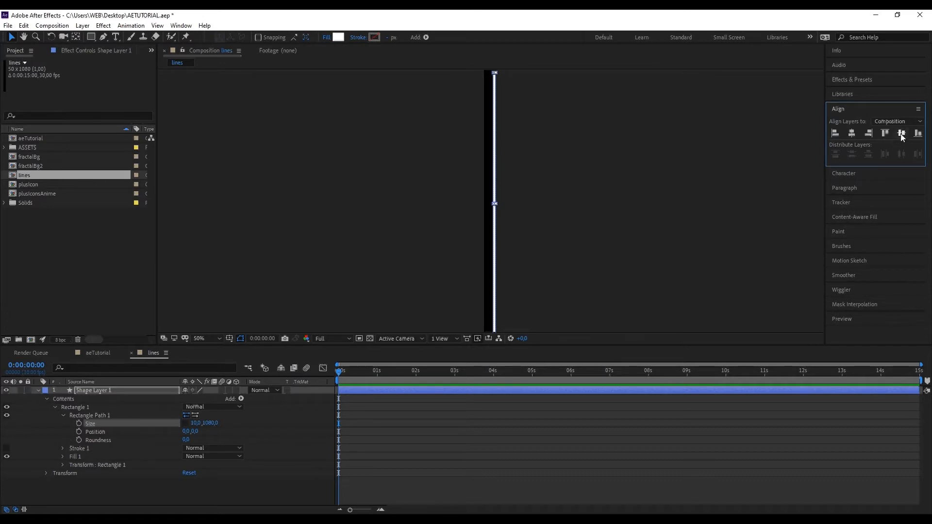
{"action": "left_click", "coordinate": [851, 133]}
{"action": "left_click", "coordinate": [632, 175]}
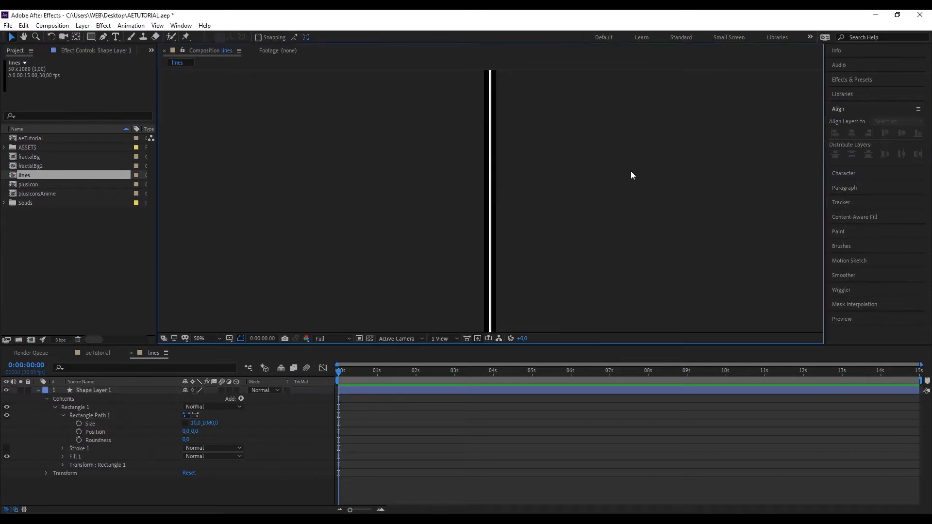
Move the shape layer's anchor point to the top center of the white line, then return to the Selection tool.
{"action": "left_click", "coordinate": [489, 189]}
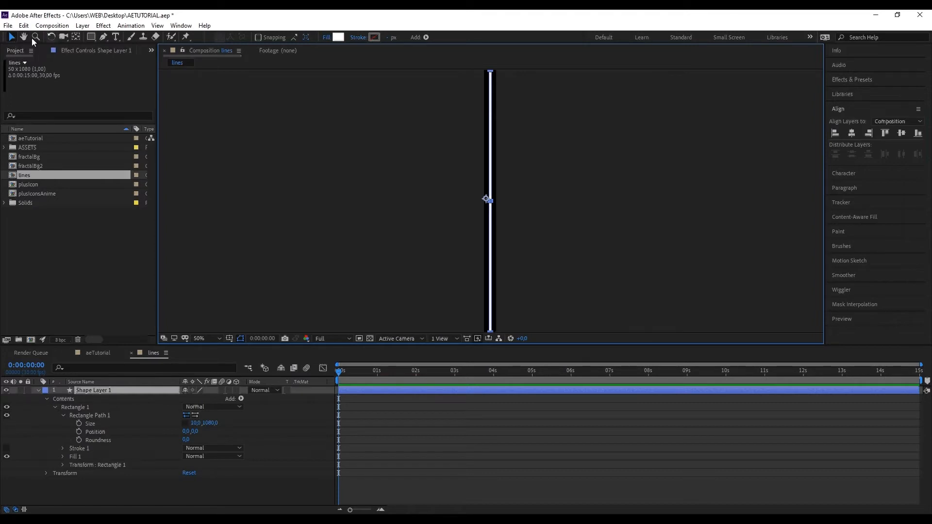
{"action": "left_click", "coordinate": [76, 37]}
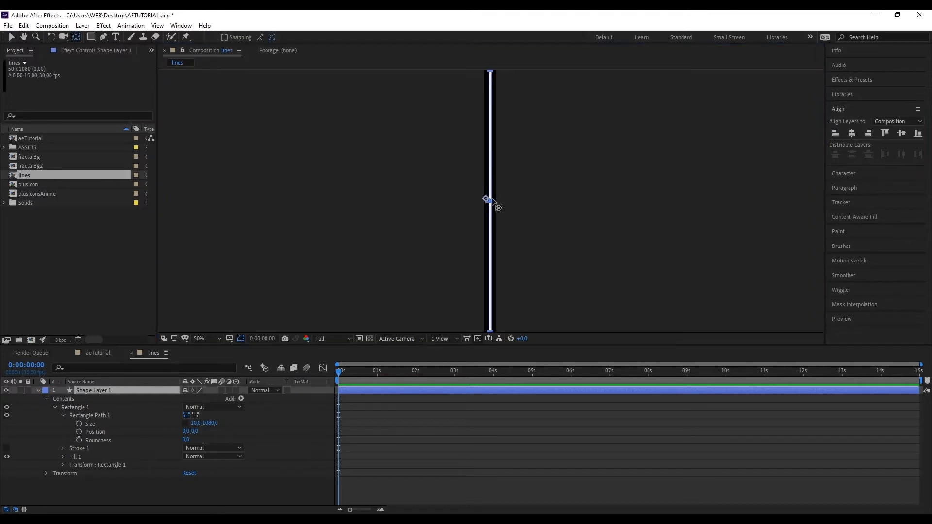
{"action": "left_click_drag", "start_coordinate": [552, 152], "coordinate": [538, 195]}
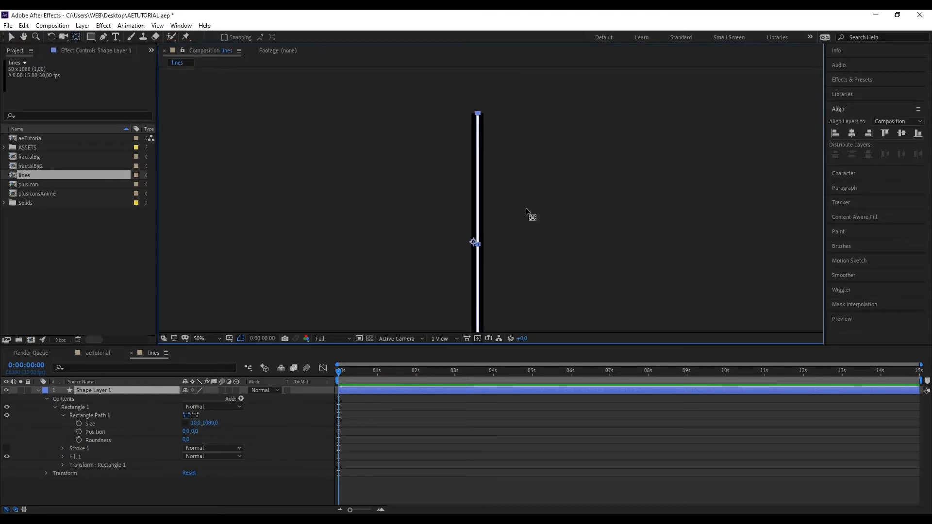
{"action": "left_click_drag", "start_coordinate": [473, 241], "coordinate": [478, 115]}
{"action": "left_click", "coordinate": [589, 153]}
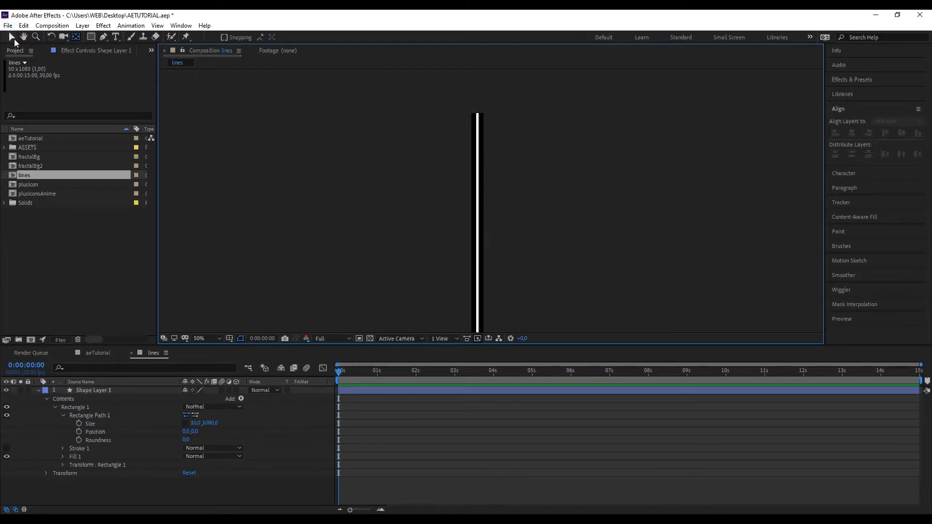
{"action": "left_click", "coordinate": [13, 38]}
{"action": "scroll", "coordinate": [502, 138], "scroll_direction": "up", "scroll_amount": 2}
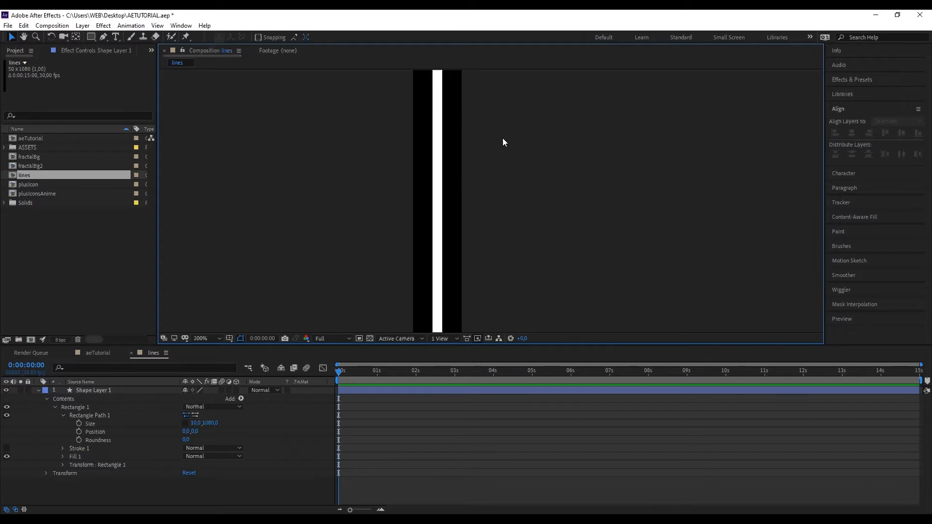
{"action": "scroll", "coordinate": [468, 120], "scroll_direction": "down", "scroll_amount": 1}
{"action": "left_click_drag", "start_coordinate": [496, 116], "coordinate": [448, 261]}
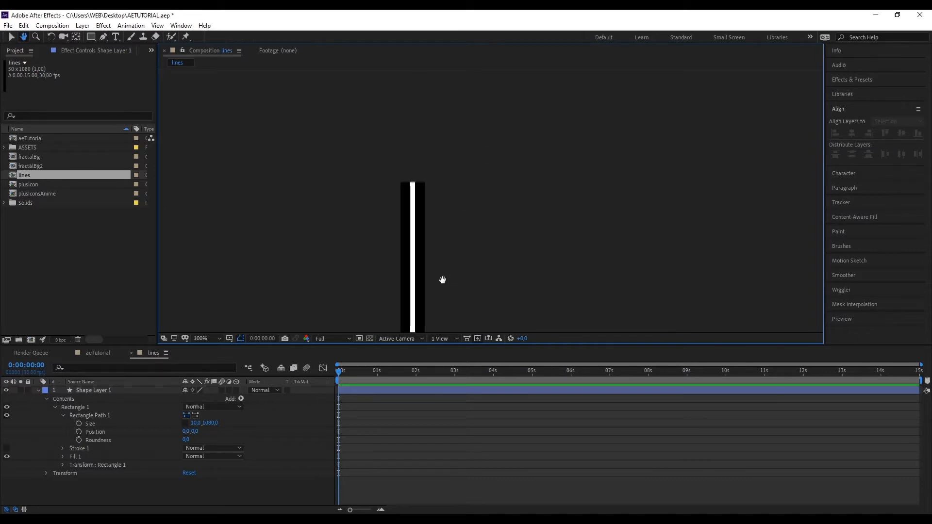
Align the white line's shape layer to the left edge of the lines composition.
{"action": "scroll", "coordinate": [411, 197], "scroll_direction": "up", "scroll_amount": 1}
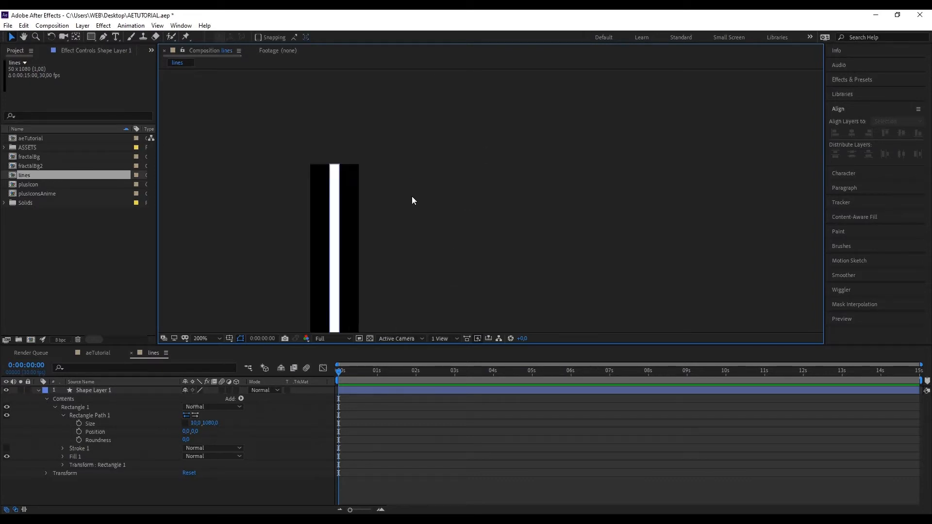
{"action": "left_click", "coordinate": [330, 213]}
{"action": "left_click", "coordinate": [495, 218]}
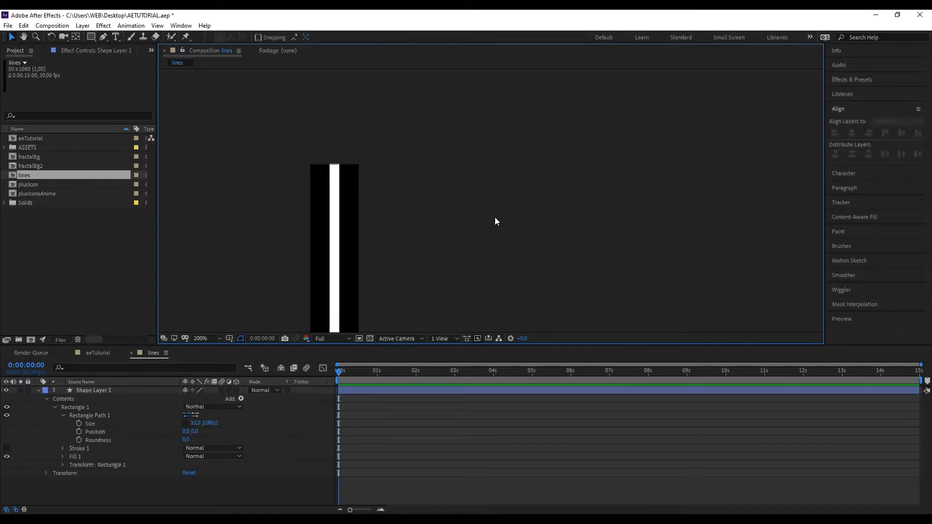
{"action": "left_click", "coordinate": [342, 220]}
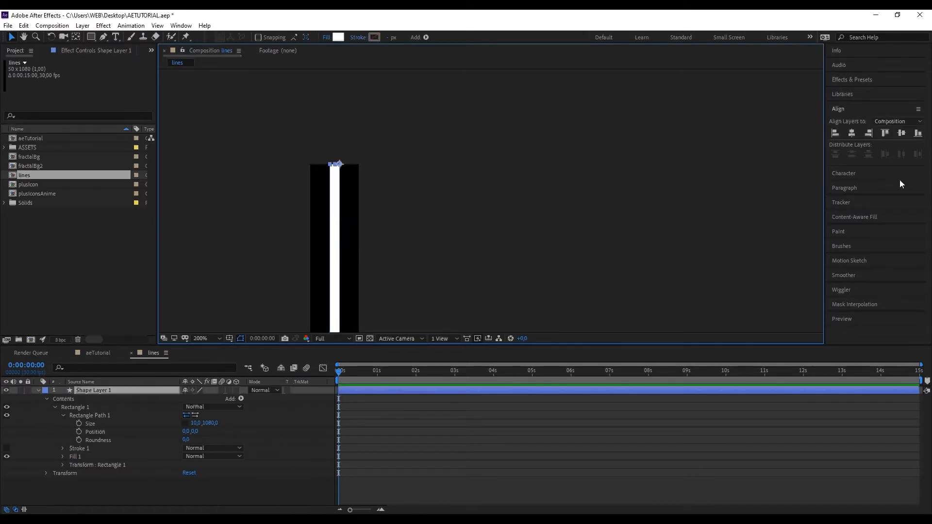
{"action": "left_click", "coordinate": [835, 133]}
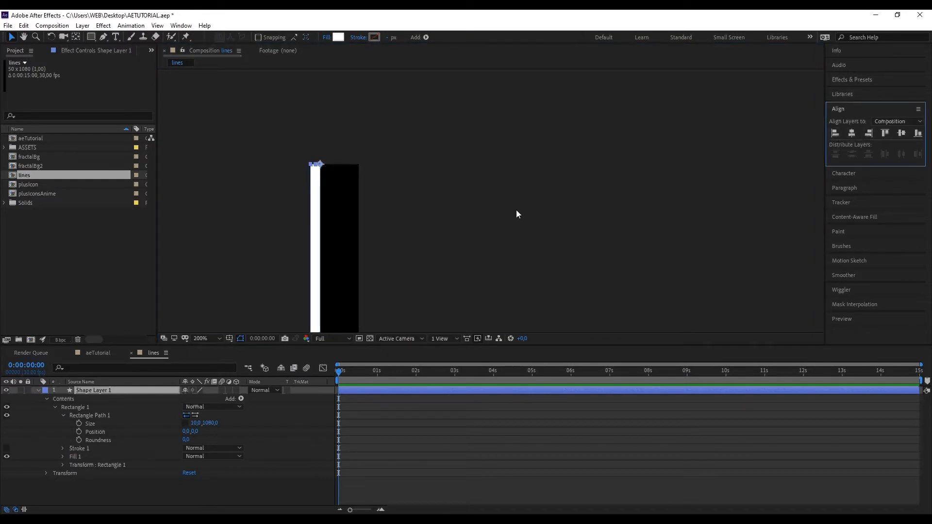
{"action": "left_click", "coordinate": [486, 219]}
{"action": "left_click", "coordinate": [319, 237]}
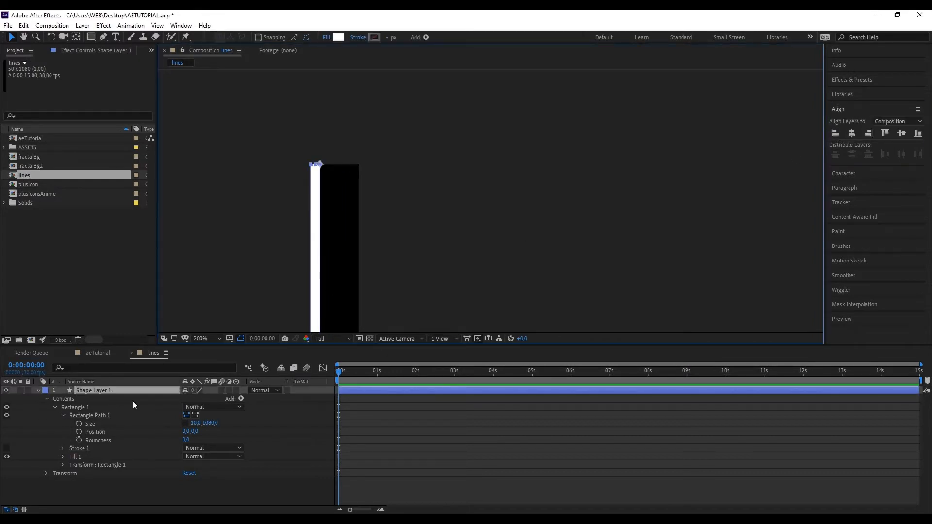
Duplicate the left line's shape layer and center the copy horizontally in the composition.
{"action": "left_click", "coordinate": [38, 391]}
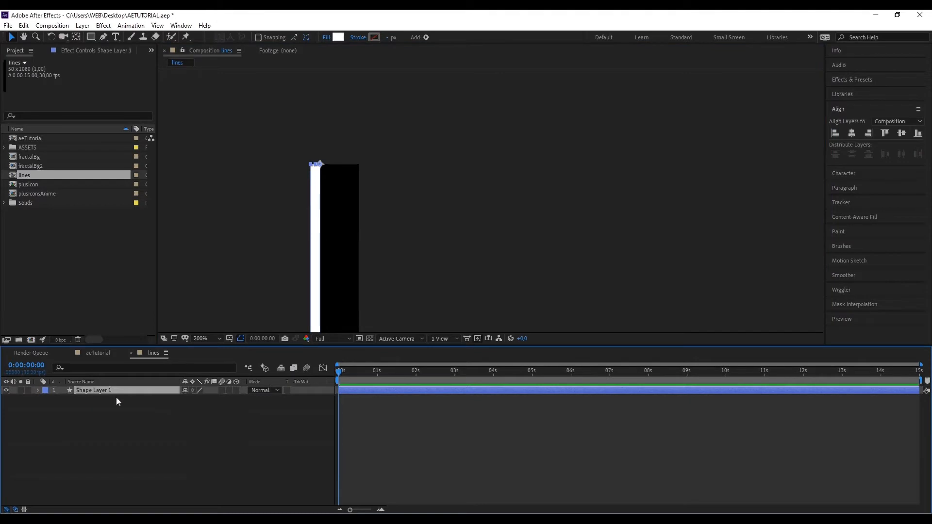
{"action": "key", "text": "ctrl+d"}
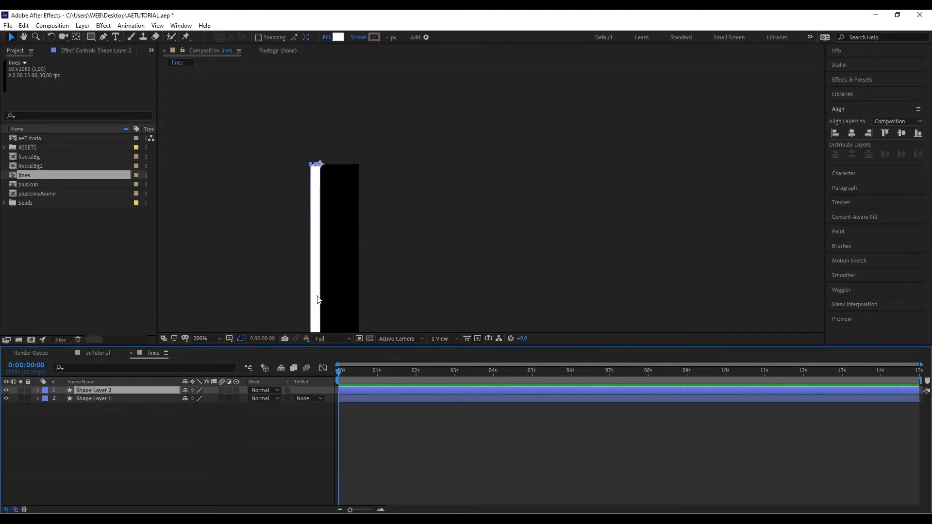
{"action": "left_click", "coordinate": [851, 133]}
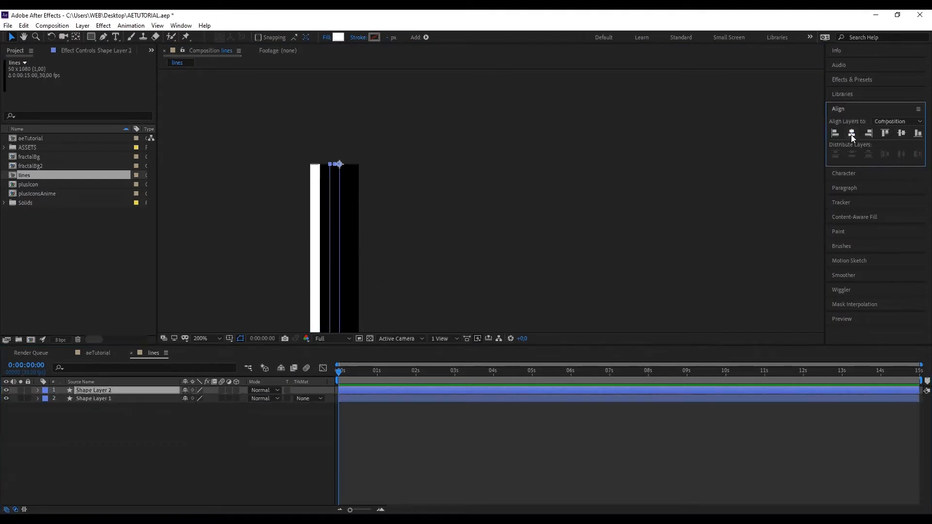
{"action": "left_click", "coordinate": [538, 228]}
Duplicate the middle line's layer and align the copy to the composition's right edge.
{"action": "left_click", "coordinate": [333, 243]}
{"action": "key", "text": "ctrl+d"}
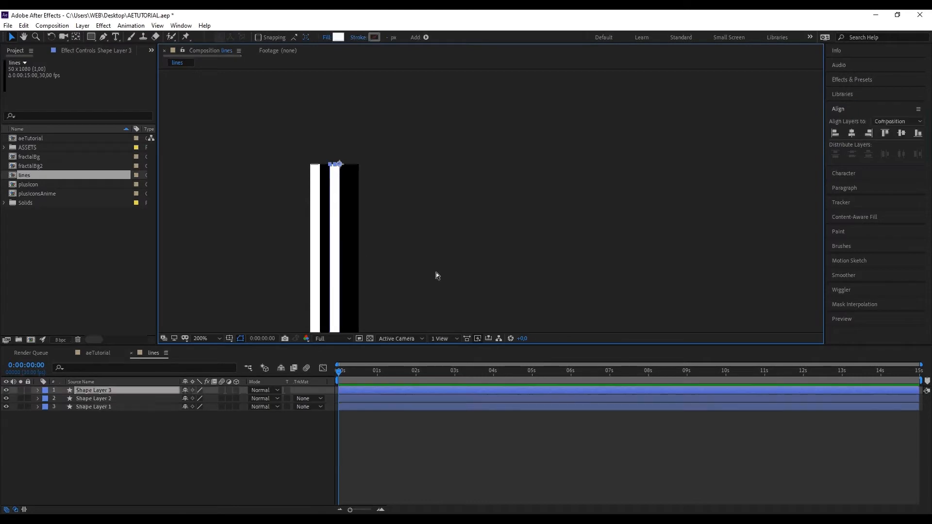
{"action": "left_click", "coordinate": [868, 133]}
{"action": "left_click", "coordinate": [371, 254]}
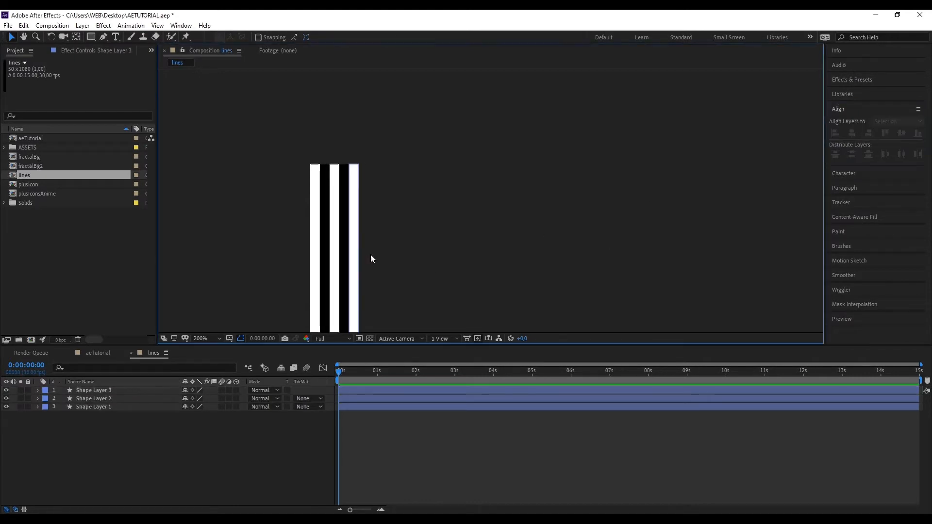
Set the rotation of the middle line, Shape Layer 2, to 180°.
{"action": "left_click", "coordinate": [336, 257]}
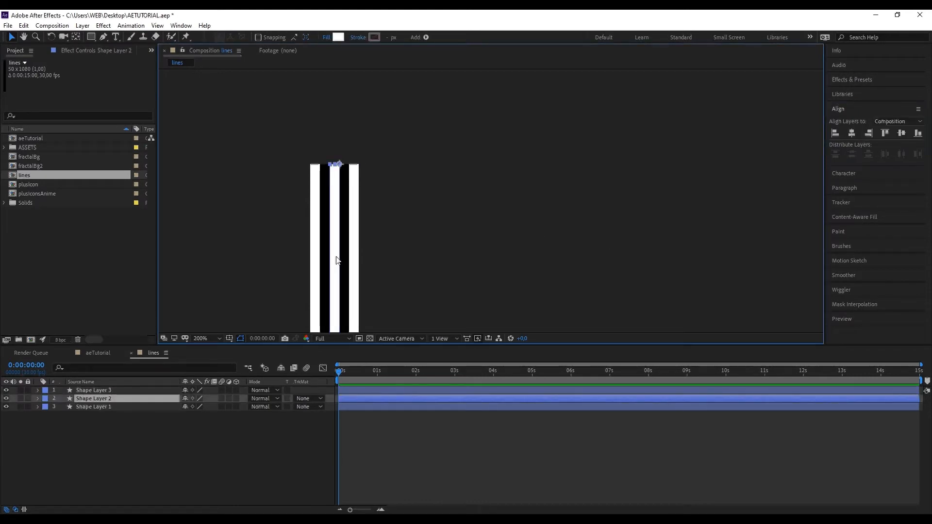
{"action": "left_click", "coordinate": [134, 400]}
{"action": "key", "text": "r"}
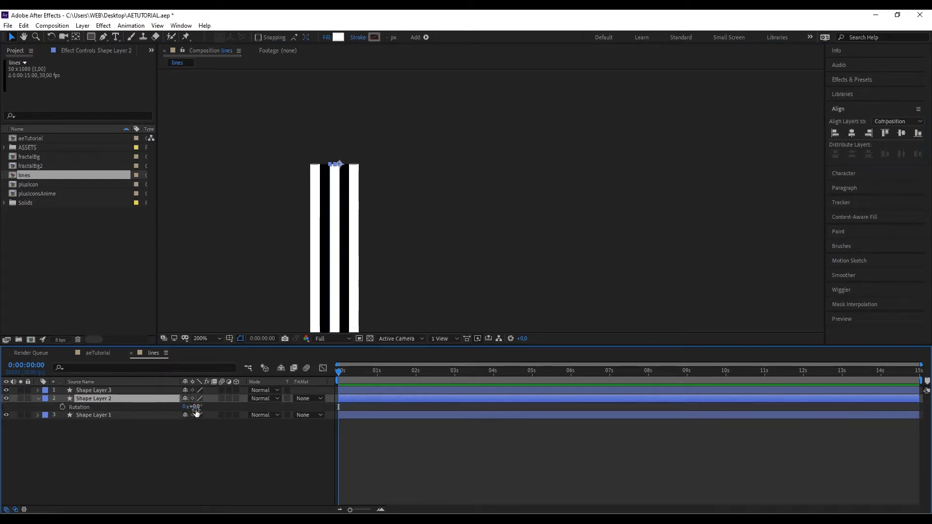
{"action": "left_click", "coordinate": [196, 406]}
{"action": "type", "text": "180"}
{"action": "key", "text": "Return"}
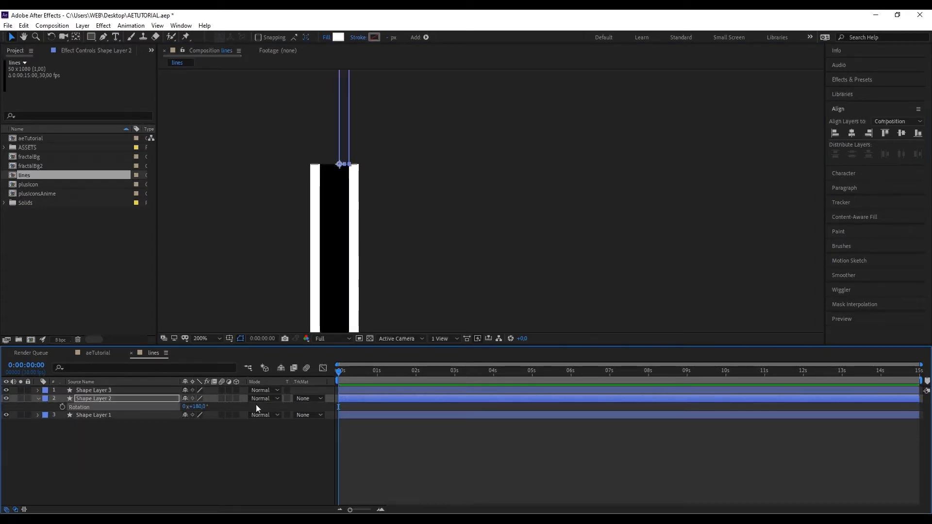
Center the rotated middle line horizontally, align it to the composition's bottom edge, and collapse its layer properties.
{"action": "left_click", "coordinate": [851, 133]}
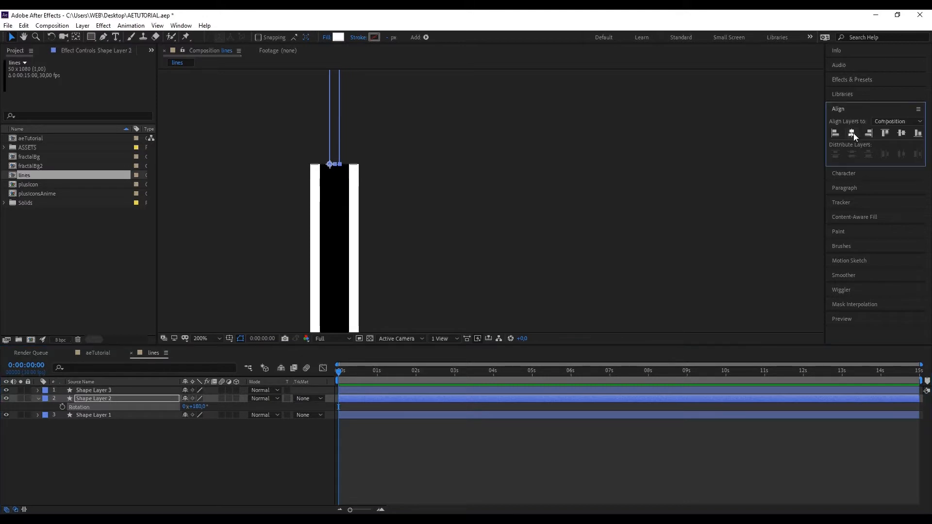
{"action": "left_click", "coordinate": [916, 134]}
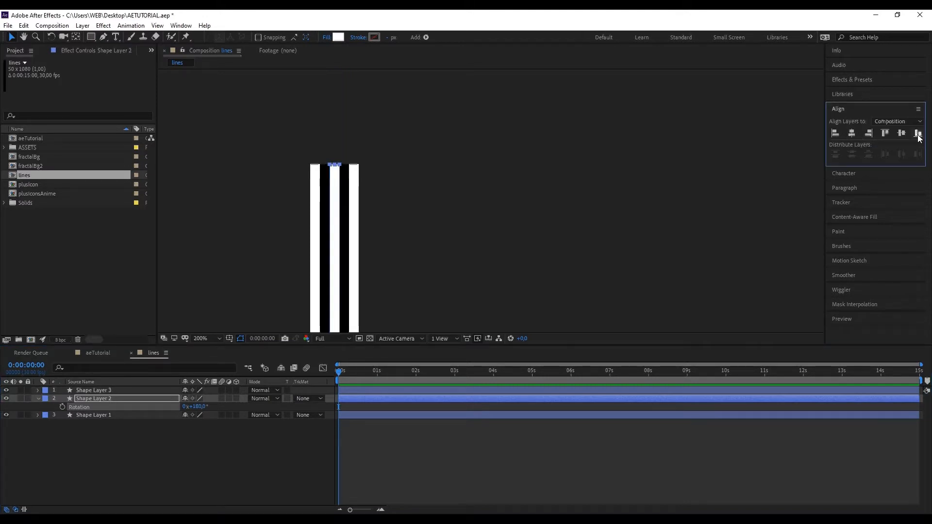
{"action": "left_click", "coordinate": [455, 211]}
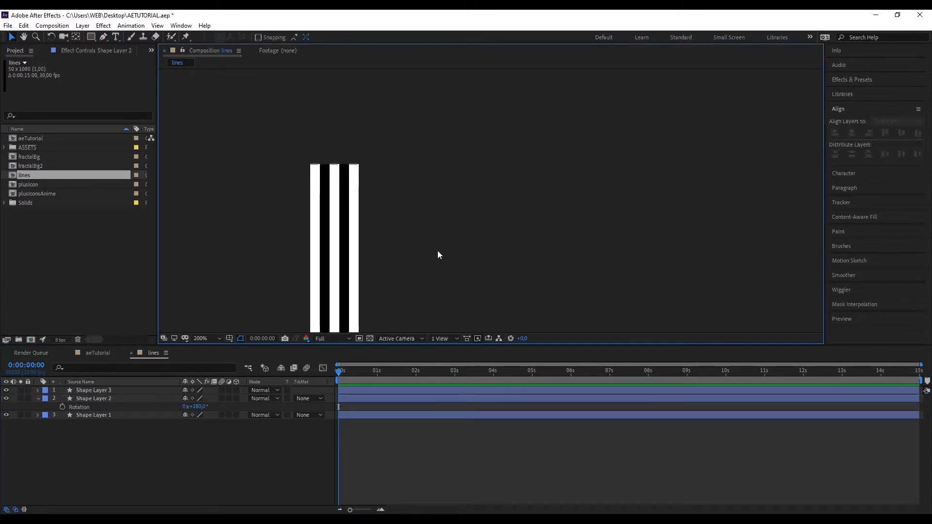
{"action": "left_click", "coordinate": [39, 399]}
Add scale keyframes at 0:00 to all three line shape layers together.
{"action": "key", "text": "comma"}
{"action": "key", "text": "comma"}
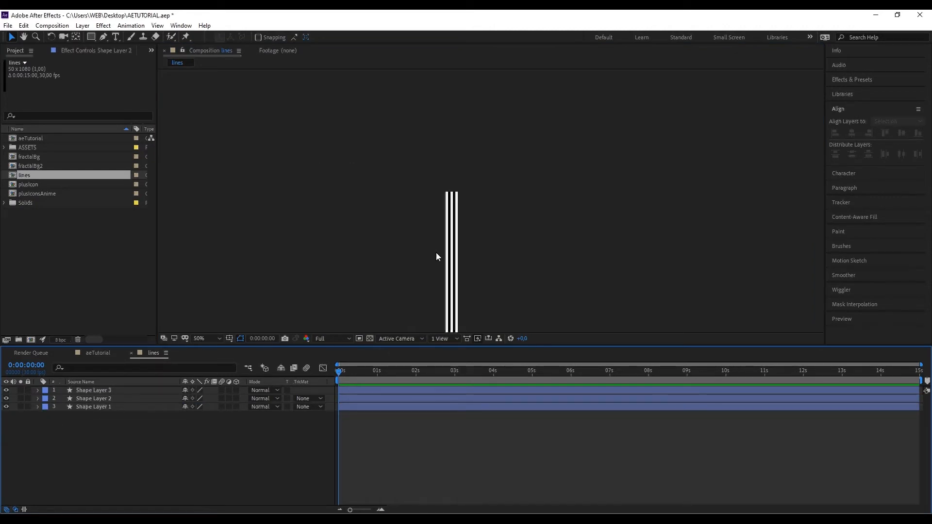
{"action": "left_click_drag", "start_coordinate": [503, 274], "coordinate": [433, 149]}
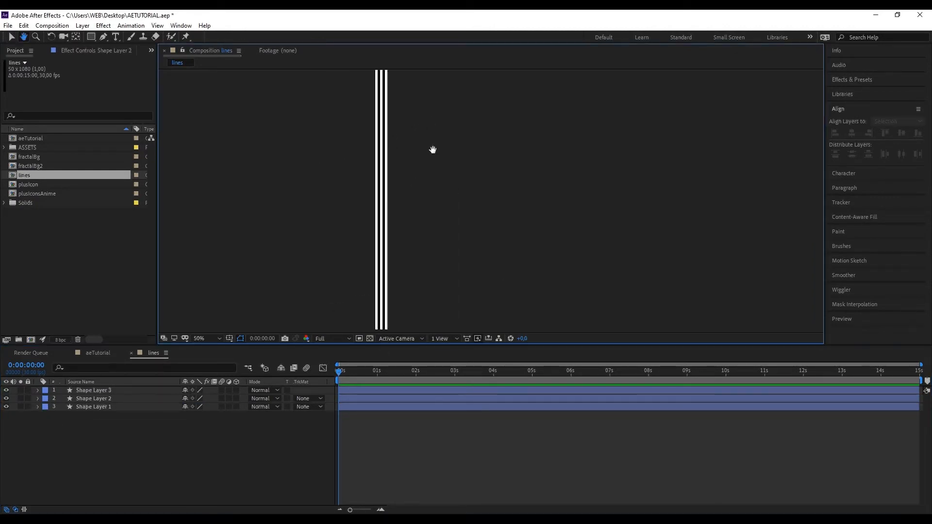
{"action": "left_click", "coordinate": [350, 390]}
{"action": "left_click", "coordinate": [356, 406], "text": "shift"}
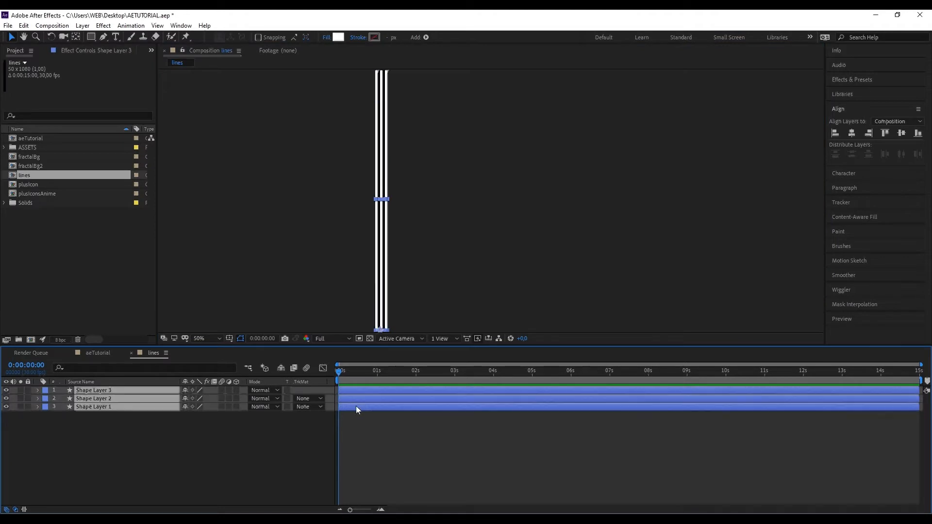
{"action": "key", "text": "s"}
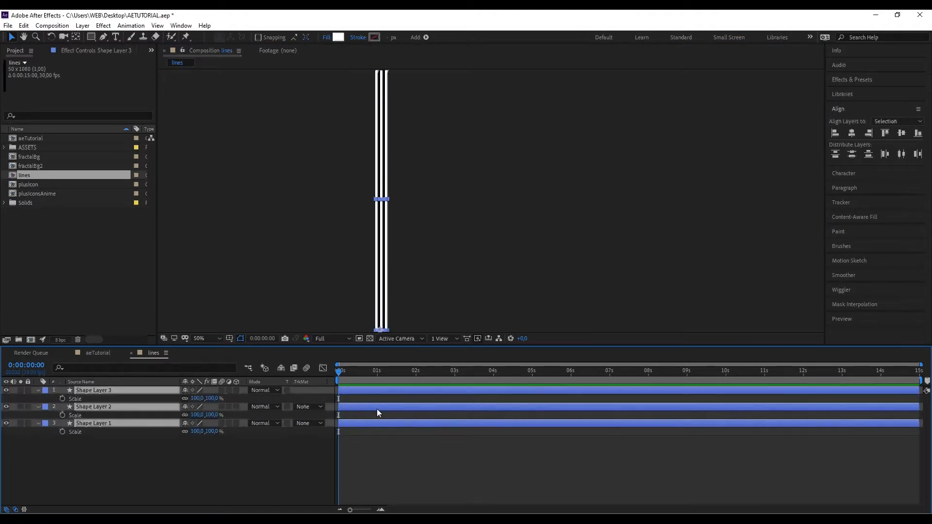
{"action": "left_click", "coordinate": [63, 398]}
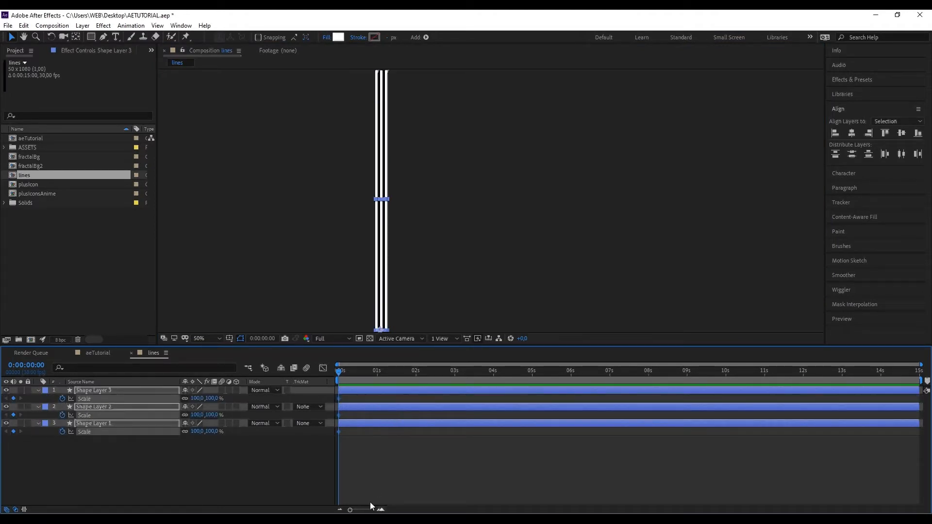
Add further scale keyframes to all three line layers at 1:15, 2:00 and 3:15, keeping 100%, and deselect them.
{"action": "left_click", "coordinate": [380, 509]}
{"action": "left_click", "coordinate": [381, 510]}
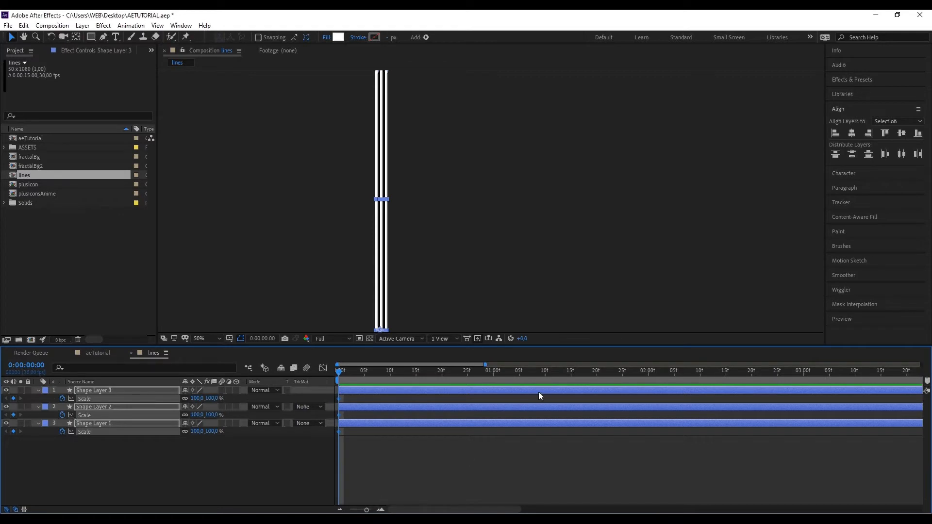
{"action": "left_click", "coordinate": [571, 372]}
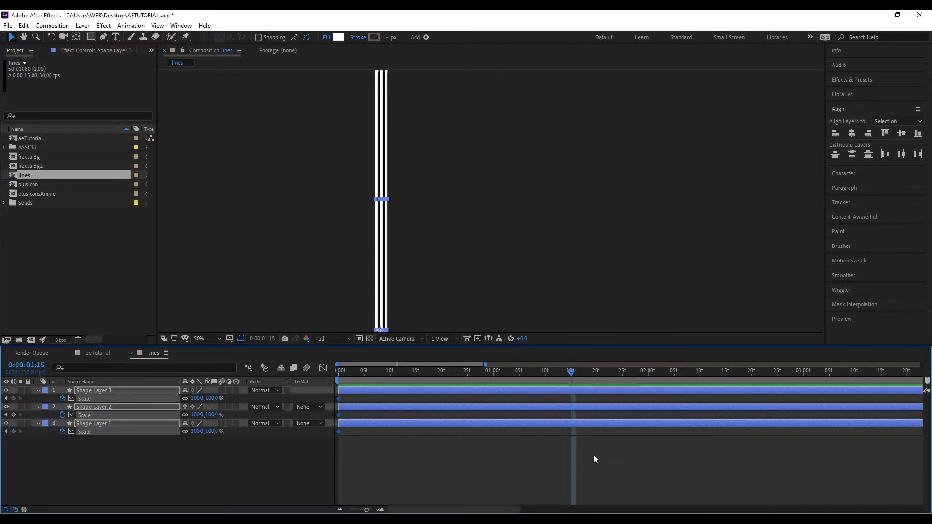
{"action": "left_click", "coordinate": [14, 399]}
{"action": "left_click", "coordinate": [649, 374]}
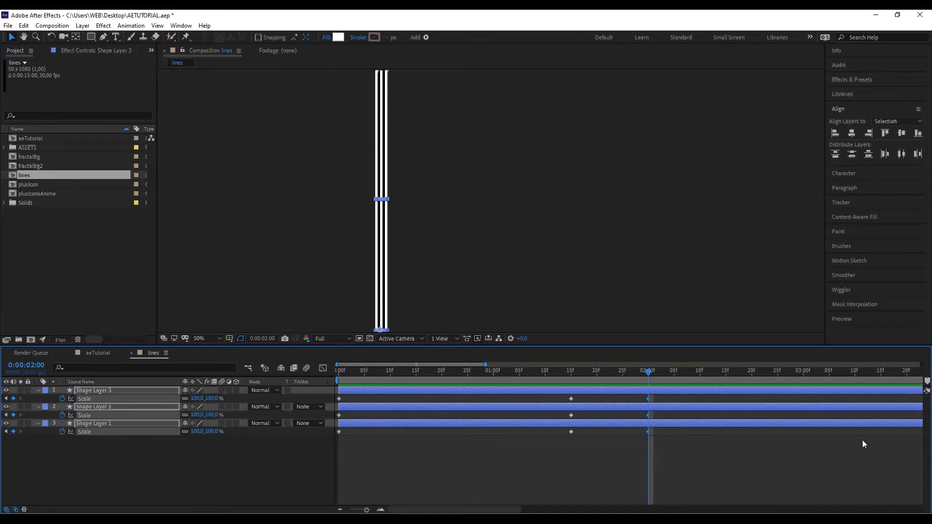
{"action": "left_click", "coordinate": [804, 373]}
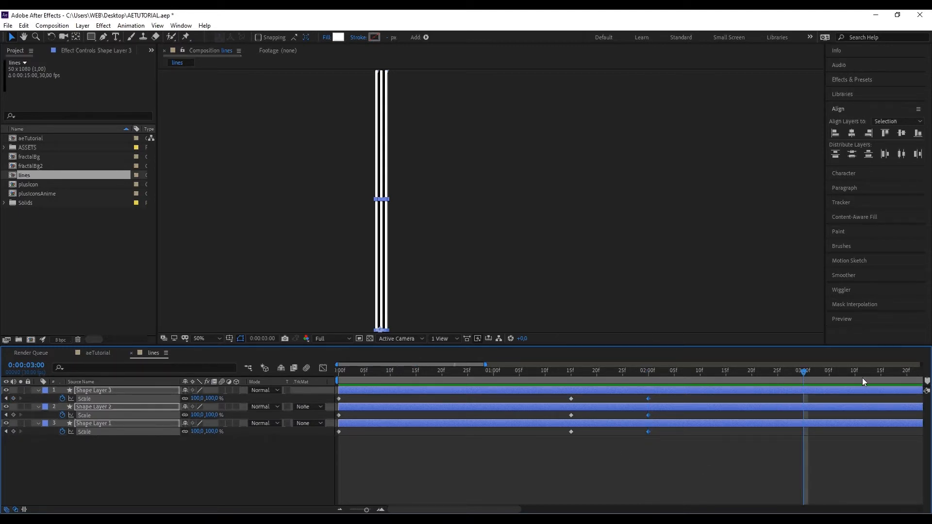
{"action": "left_click", "coordinate": [880, 373]}
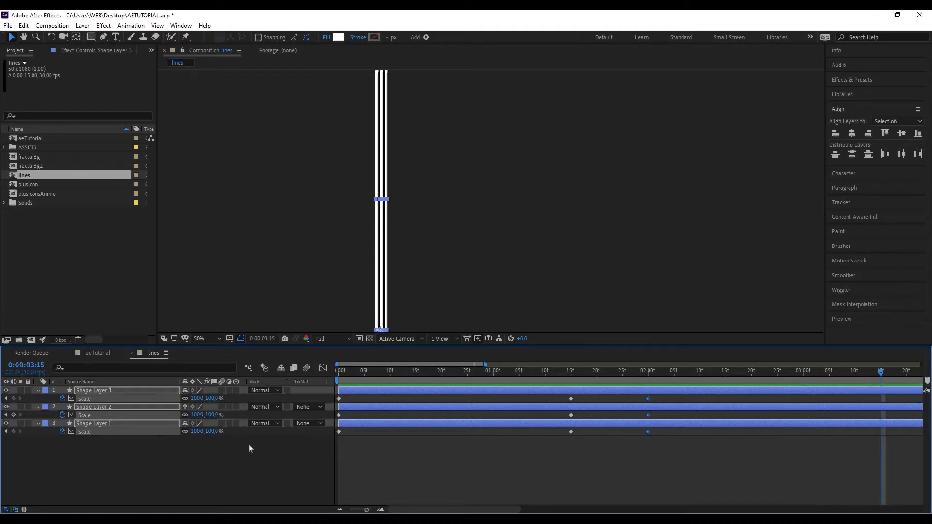
{"action": "left_click", "coordinate": [206, 477]}
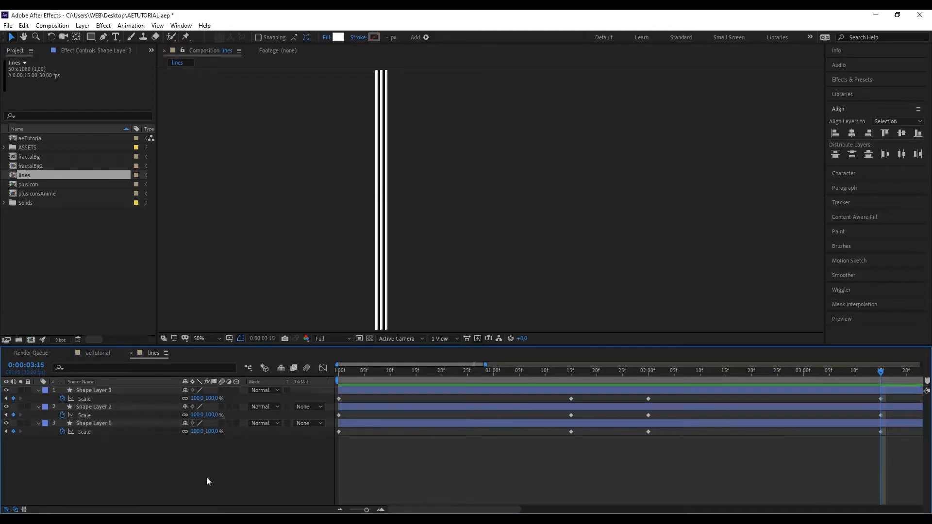
Set the scale of Shape Layers 3, 2 and 1 to 0% at the 3:15 keyframes.
{"action": "left_click", "coordinate": [212, 398]}
{"action": "type", "text": "0"}
{"action": "key", "text": "Return"}
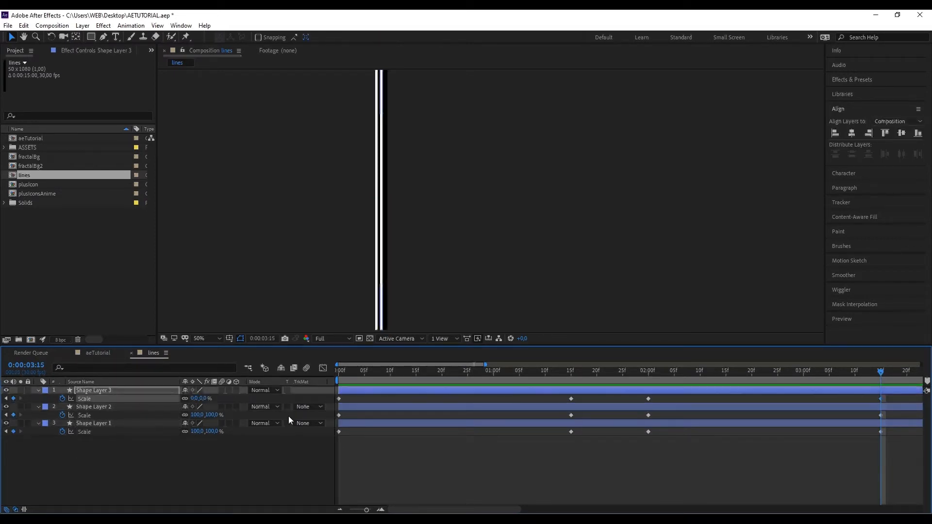
{"action": "left_click", "coordinate": [212, 415]}
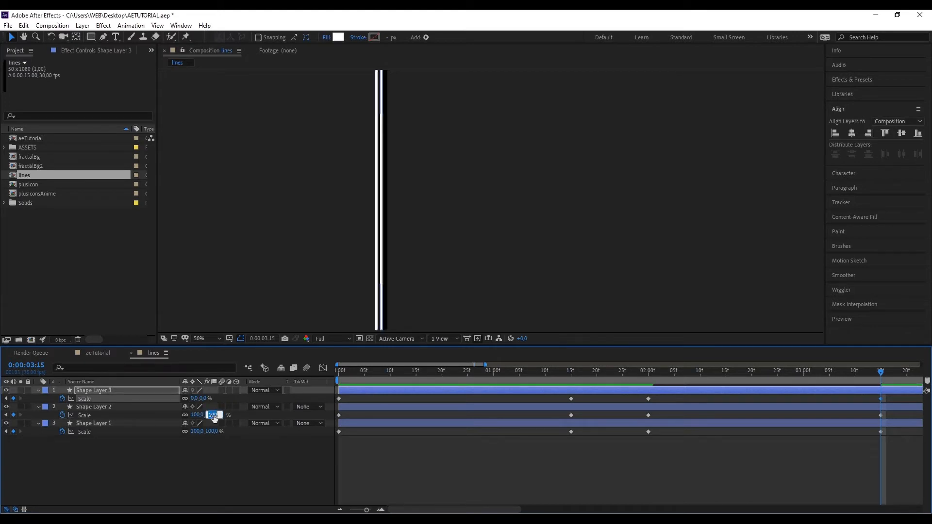
{"action": "type", "text": "0"}
{"action": "key", "text": "Return"}
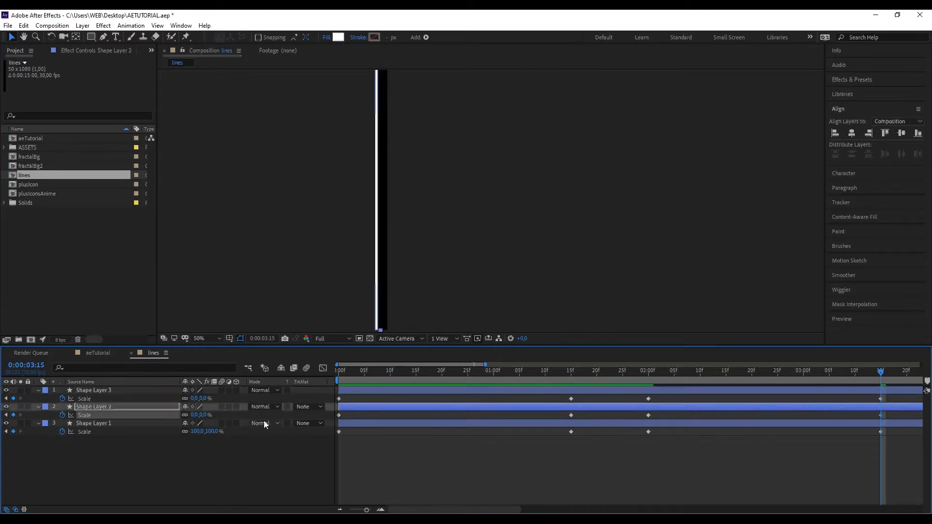
{"action": "left_click", "coordinate": [209, 431]}
{"action": "type", "text": "0"}
{"action": "key", "text": "Return"}
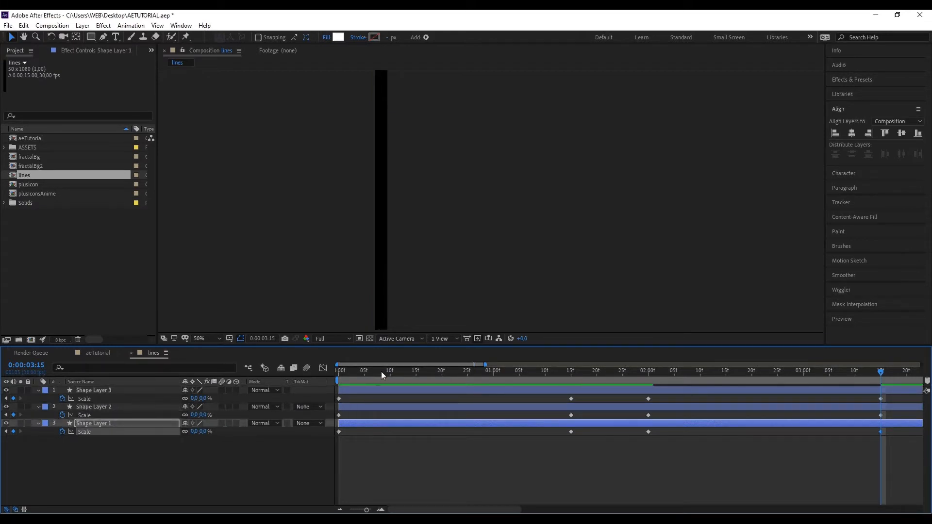
Set the scale of Shape Layers 3, 2 and 1 to 0% at the 0:00 keyframes.
{"action": "left_click_drag", "start_coordinate": [382, 374], "coordinate": [298, 380]}
{"action": "left_click", "coordinate": [339, 399]}
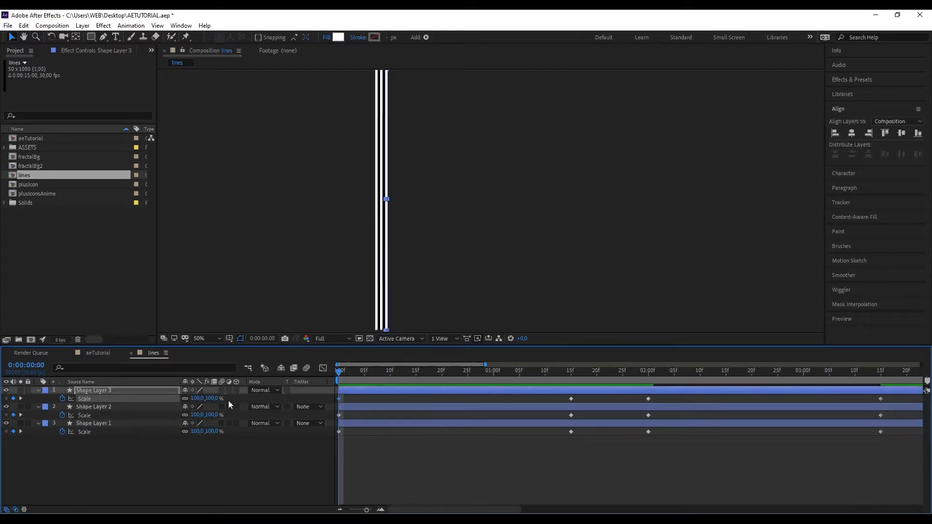
{"action": "left_click", "coordinate": [212, 399]}
{"action": "type", "text": "0"}
{"action": "key", "text": "Return"}
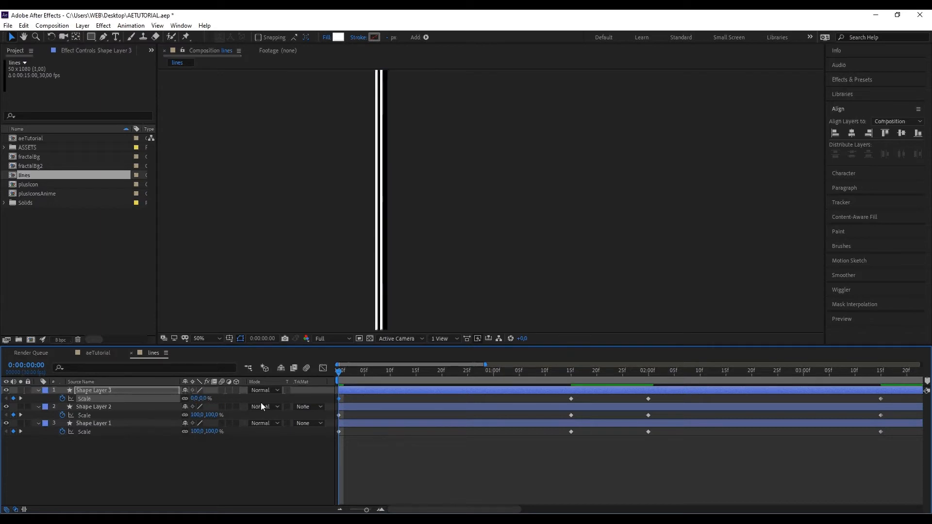
{"action": "left_click", "coordinate": [196, 415]}
{"action": "type", "text": "00"}
{"action": "key", "text": "Return"}
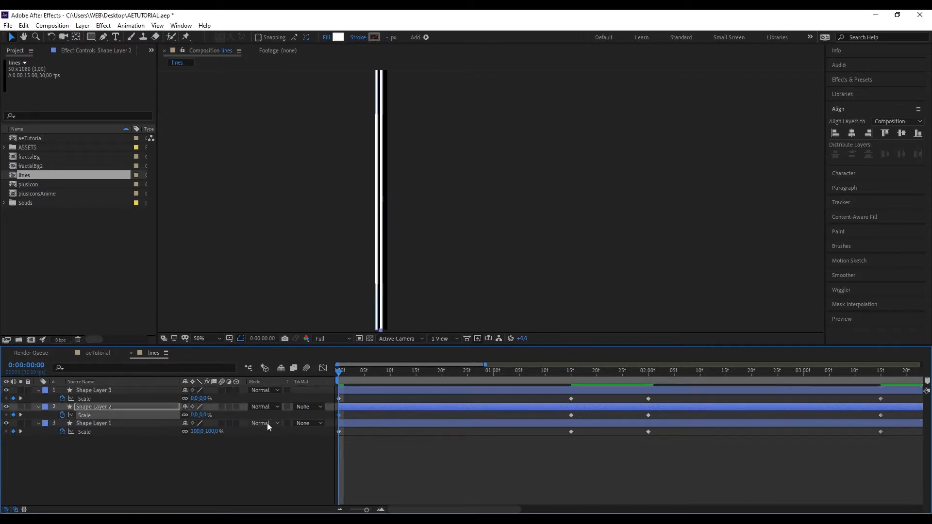
{"action": "left_click", "coordinate": [216, 431]}
{"action": "type", "text": "0"}
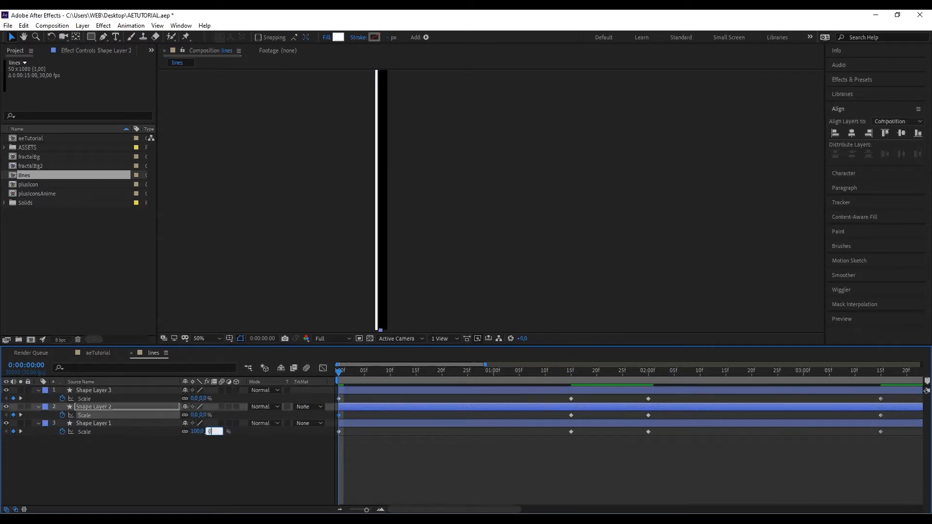
{"action": "key", "text": "Return"}
Apply Easy Ease to all scale keyframes of the three line layers.
{"action": "left_click_drag", "start_coordinate": [911, 448], "coordinate": [338, 390]}
{"action": "right_click", "coordinate": [339, 404]}
{"action": "mouse_move", "coordinate": [388, 392]}
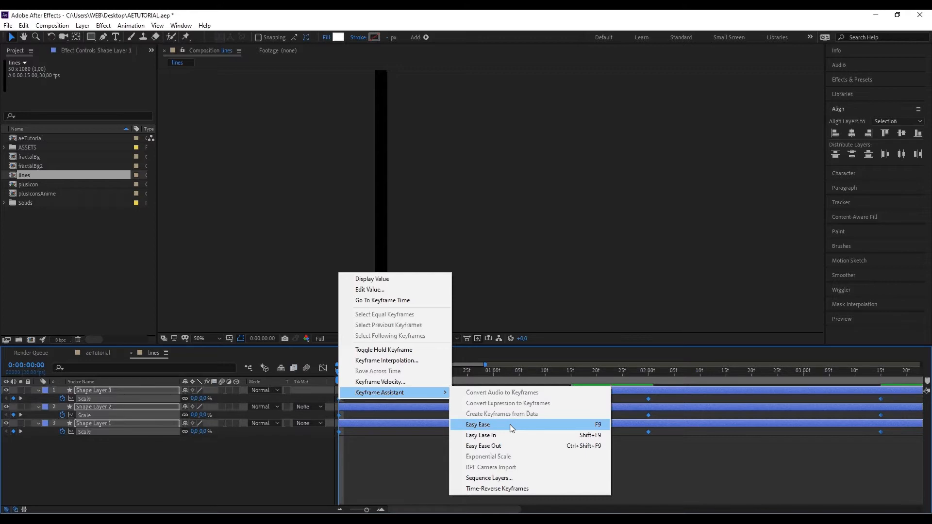
{"action": "left_click", "coordinate": [511, 428]}
Shape the scale speed curves in the Graph Editor so growth peaks early at about 0:09 and shrinking peaks late at about 3:06.
{"action": "left_click", "coordinate": [323, 368]}
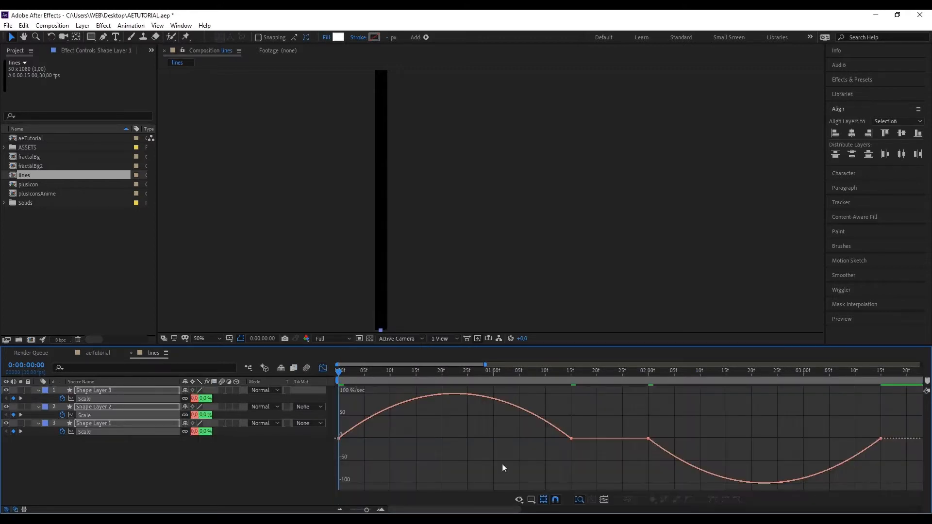
{"action": "left_click_drag", "start_coordinate": [530, 420], "coordinate": [435, 438]}
{"action": "left_click", "coordinate": [646, 473]}
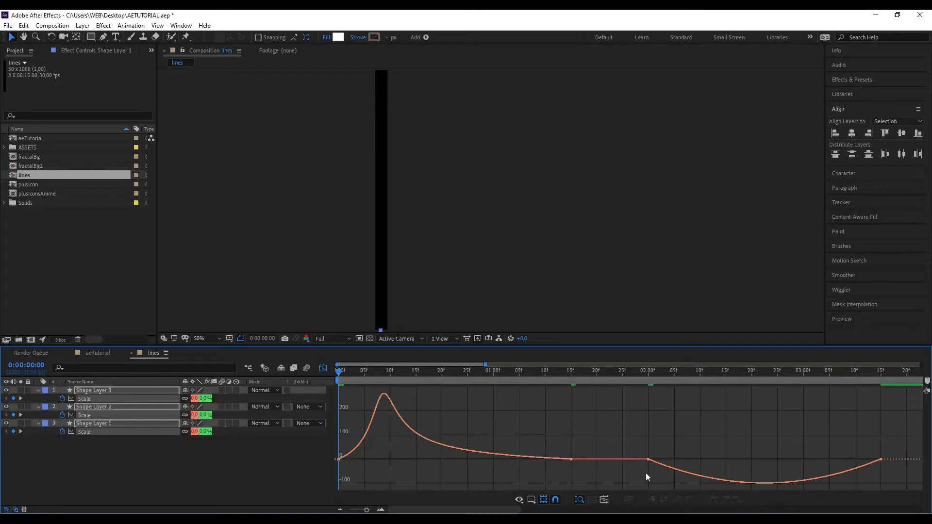
{"action": "left_click_drag", "start_coordinate": [646, 472], "coordinate": [684, 427]}
{"action": "left_click_drag", "start_coordinate": [689, 461], "coordinate": [806, 461]}
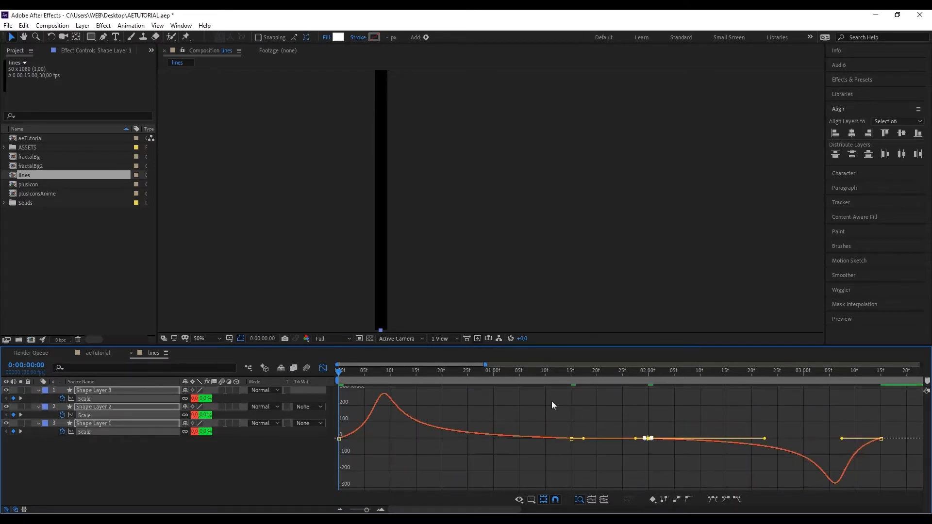
{"action": "left_click", "coordinate": [323, 368]}
{"action": "left_click", "coordinate": [885, 487]}
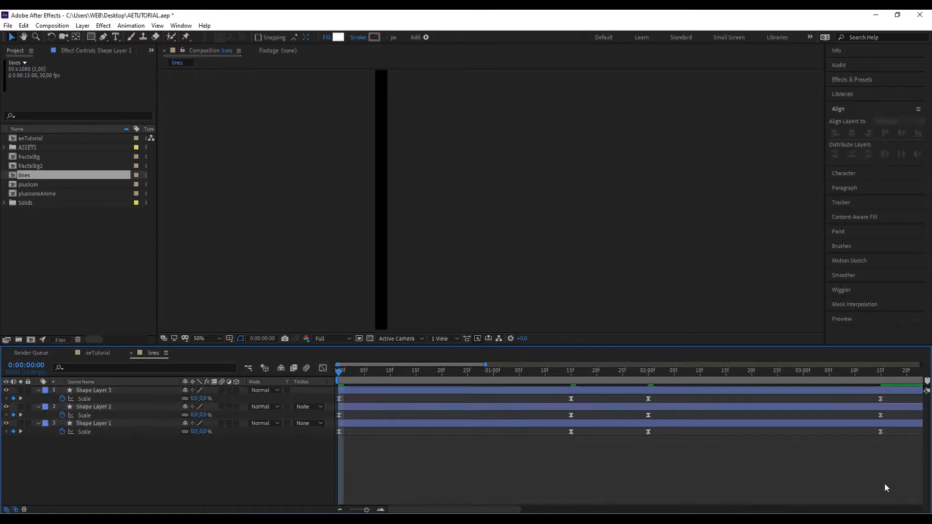
Add the expression loopOut("cycle", numKeyframes=0) to the scale of Shape Layer 3.
{"action": "left_click", "coordinate": [880, 372]}
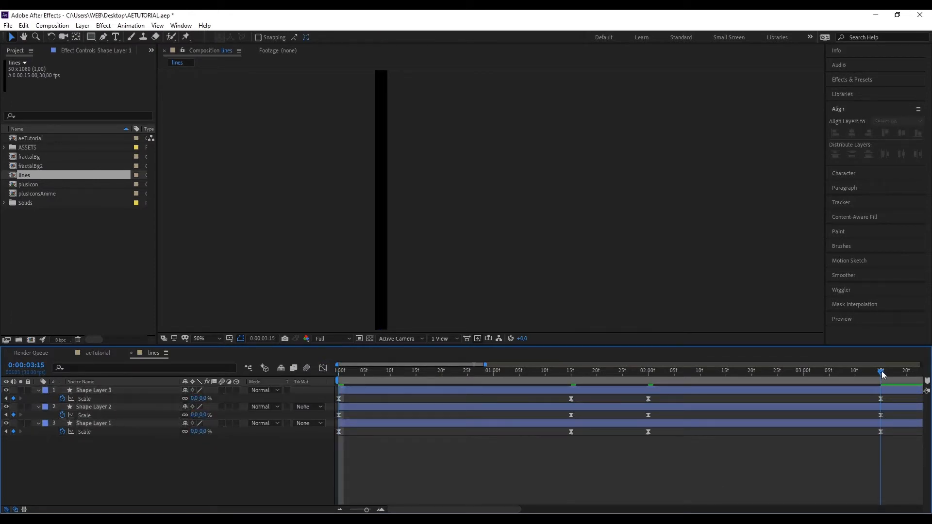
{"action": "left_click", "coordinate": [881, 399]}
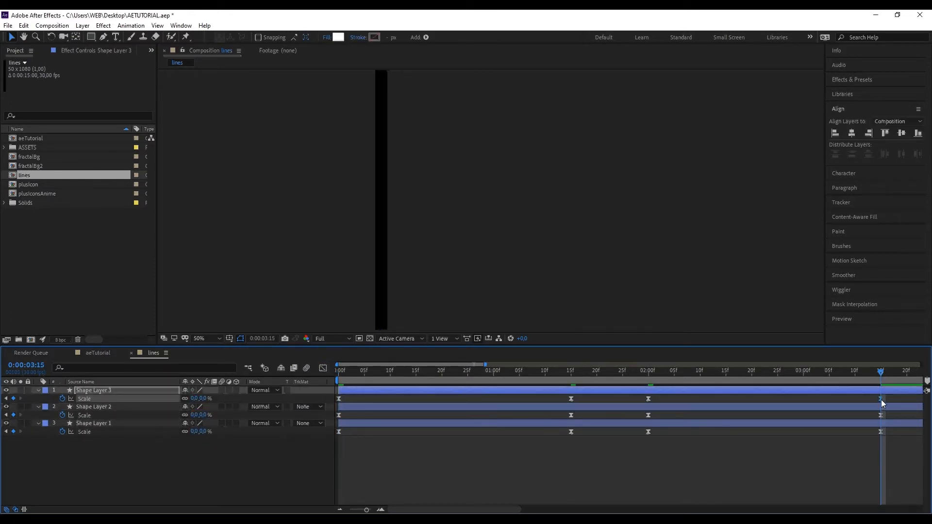
{"action": "left_click", "coordinate": [62, 398], "text": "alt"}
{"action": "type", "text": "loop"}
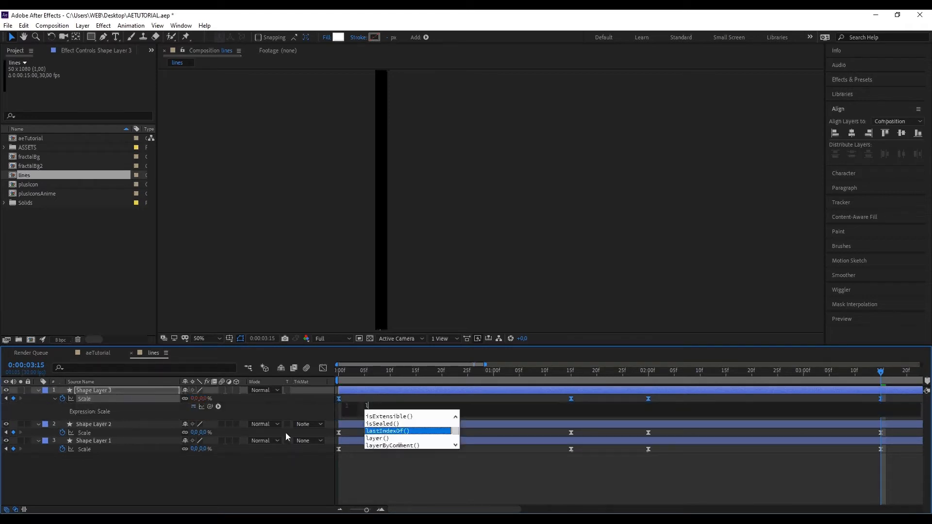
{"action": "key", "text": "Down"}
{"action": "key", "text": "Down"}
{"action": "key", "text": "Return"}
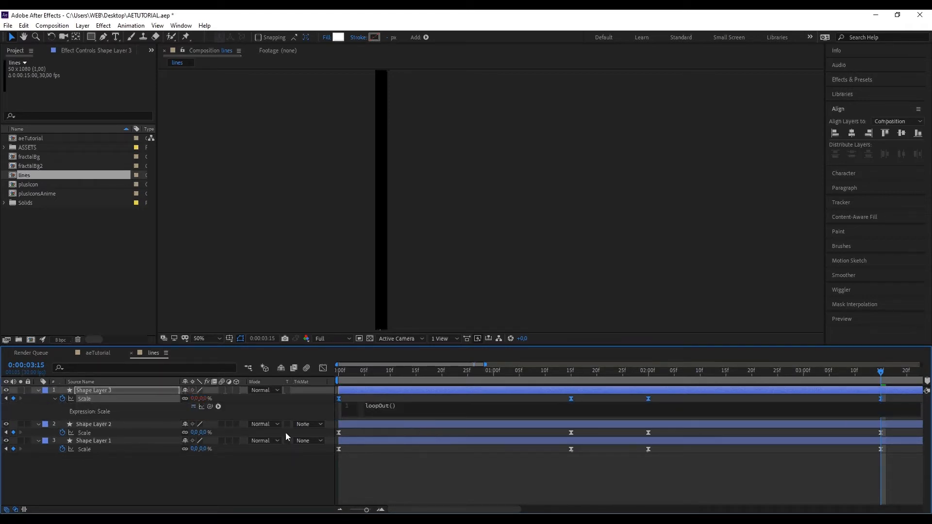
{"action": "type", "text": "\""}
{"action": "key", "text": "Down"}
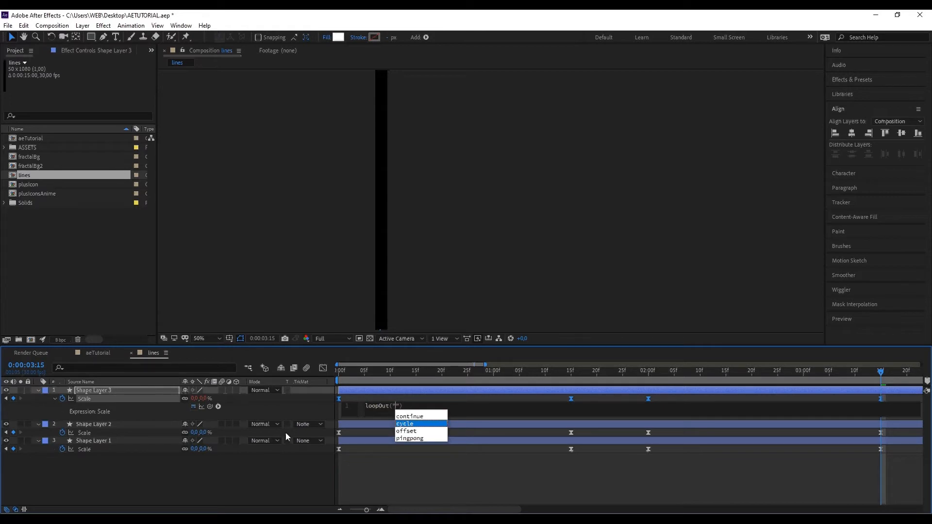
{"action": "key", "text": "Return"}
{"action": "type", "text": ", numKey"}
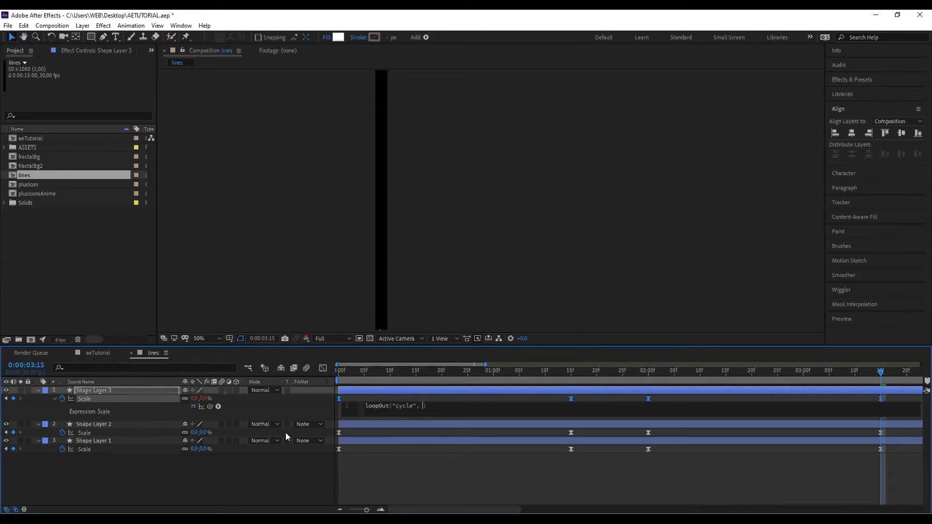
{"action": "type", "text": "frames=0"}
Copy Shape Layer 3's loopOut expression to the scale of Shape Layers 2 and 1.
{"action": "key", "text": "ctrl+a"}
{"action": "key", "text": "ctrl+c"}
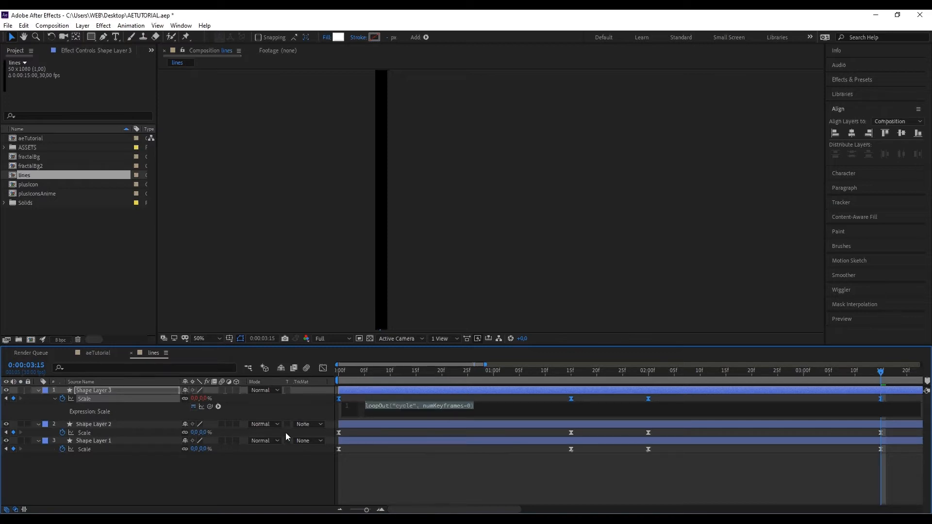
{"action": "left_click", "coordinate": [884, 425]}
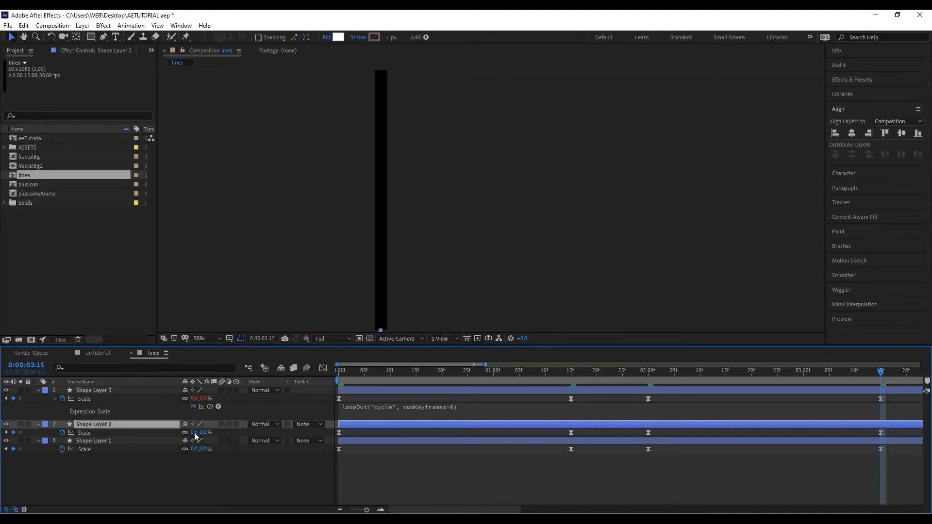
{"action": "left_click", "coordinate": [63, 431], "text": "alt"}
{"action": "key", "text": "ctrl+v"}
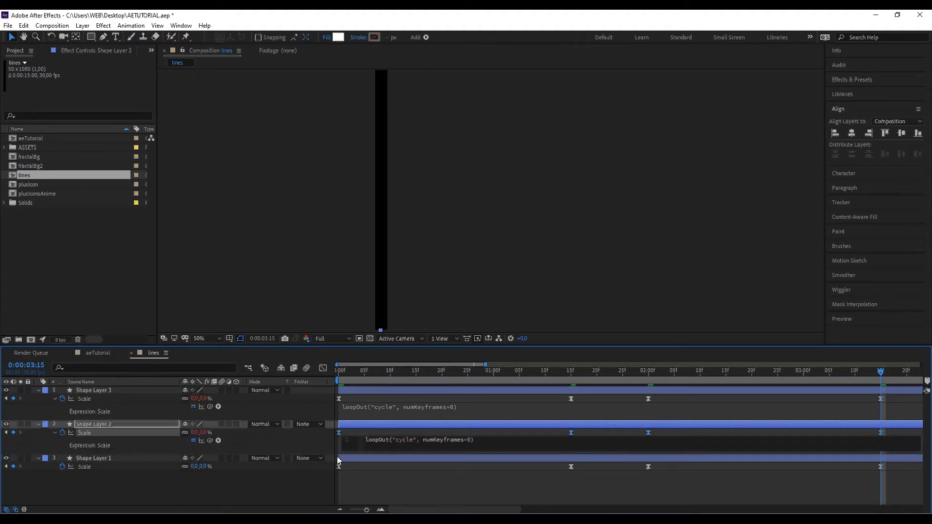
{"action": "left_click", "coordinate": [62, 467], "text": "alt"}
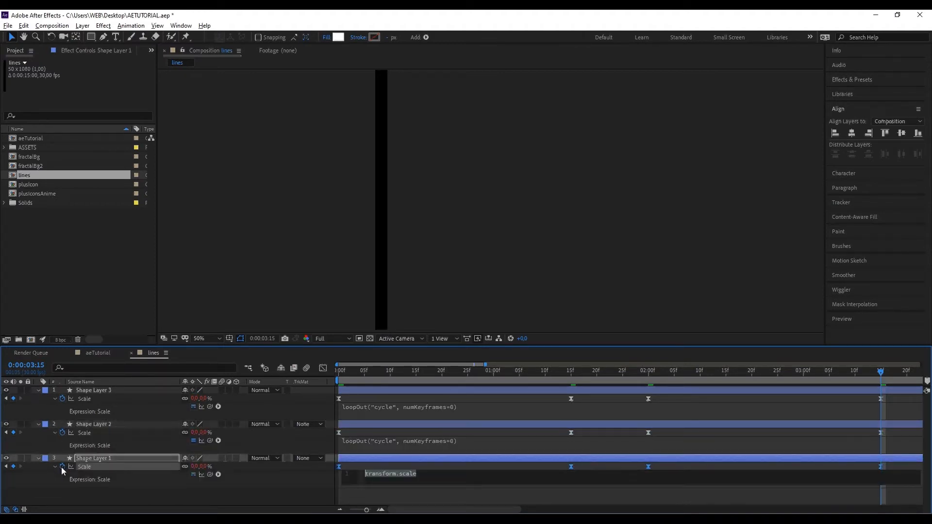
{"action": "key", "text": "ctrl+v"}
{"action": "left_click", "coordinate": [165, 471]}
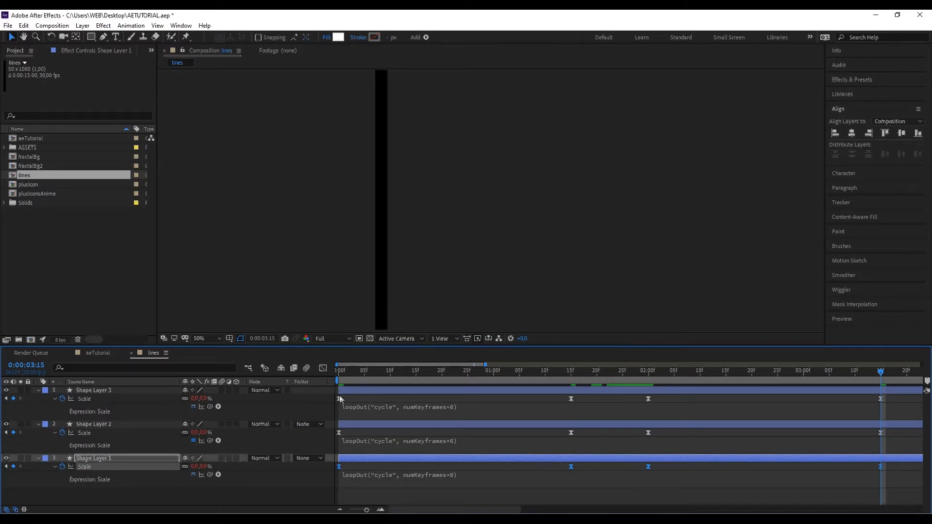
Collapse the properties of all three line layers and deselect them.
{"action": "left_click", "coordinate": [37, 390]}
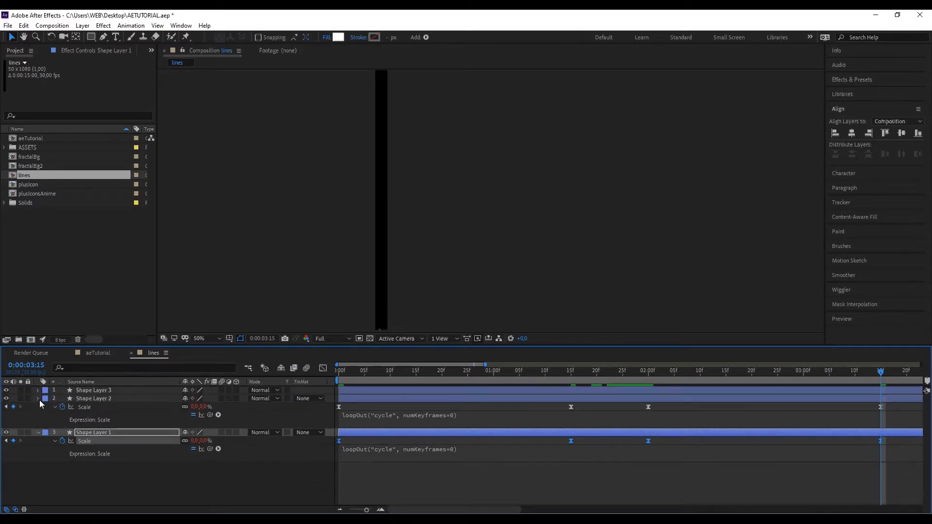
{"action": "left_click", "coordinate": [38, 399]}
{"action": "left_click", "coordinate": [38, 409]}
{"action": "left_click", "coordinate": [78, 454]}
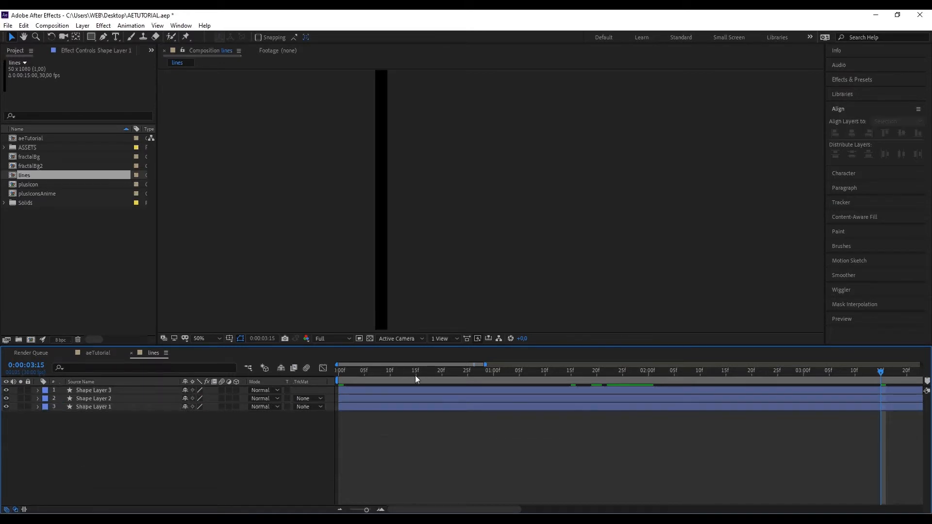
Preview the looping line animation from 0:00 and stop the playback.
{"action": "left_click_drag", "start_coordinate": [415, 375], "coordinate": [317, 373]}
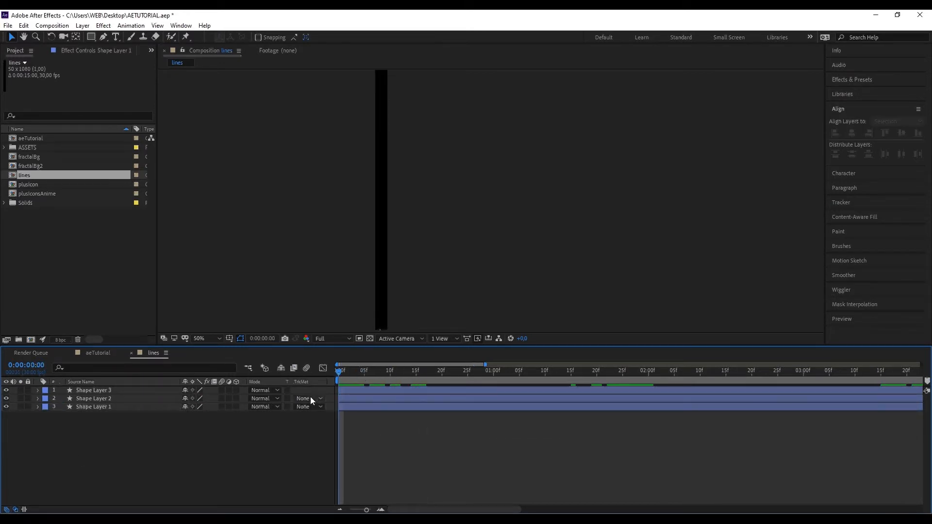
{"action": "left_click", "coordinate": [876, 320]}
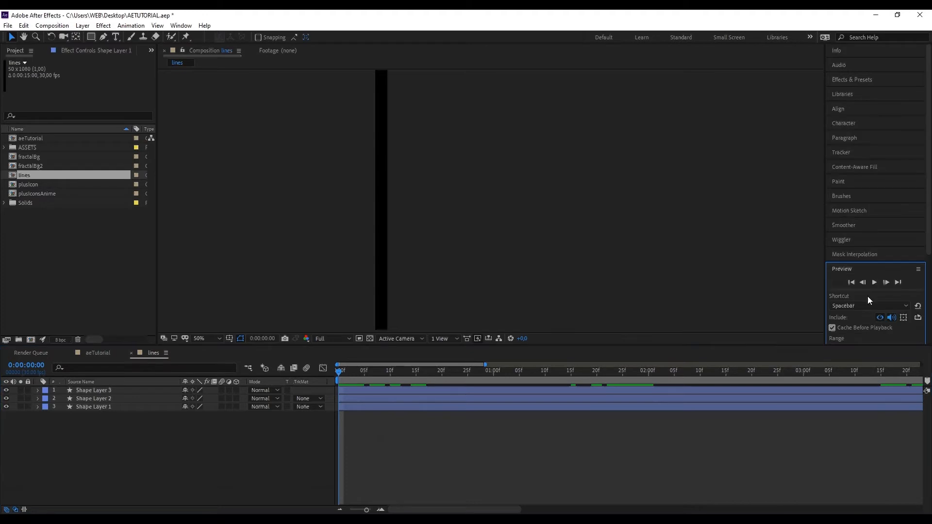
{"action": "left_click", "coordinate": [872, 282]}
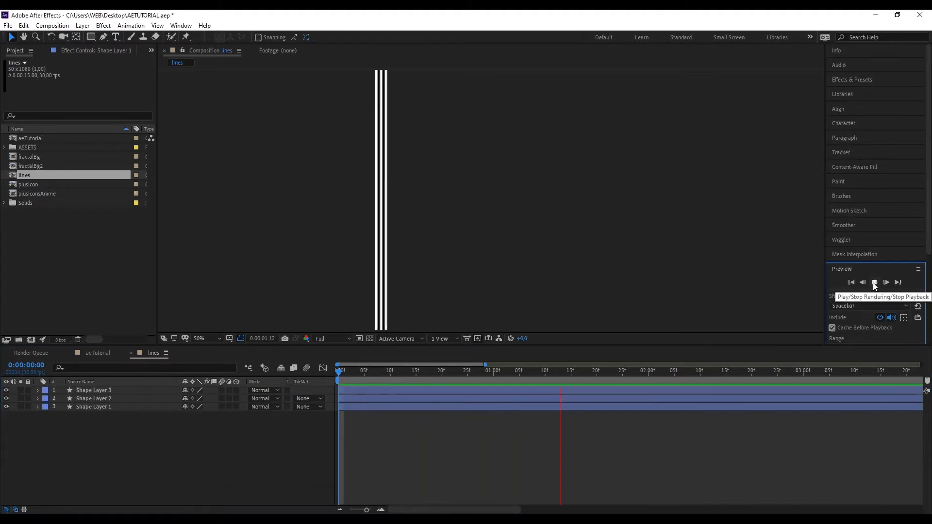
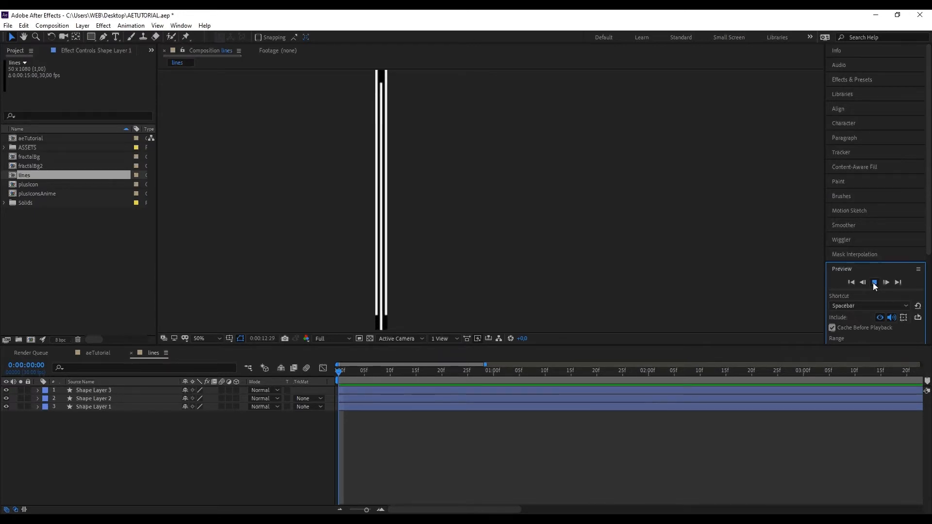
{"action": "left_click", "coordinate": [874, 283]}
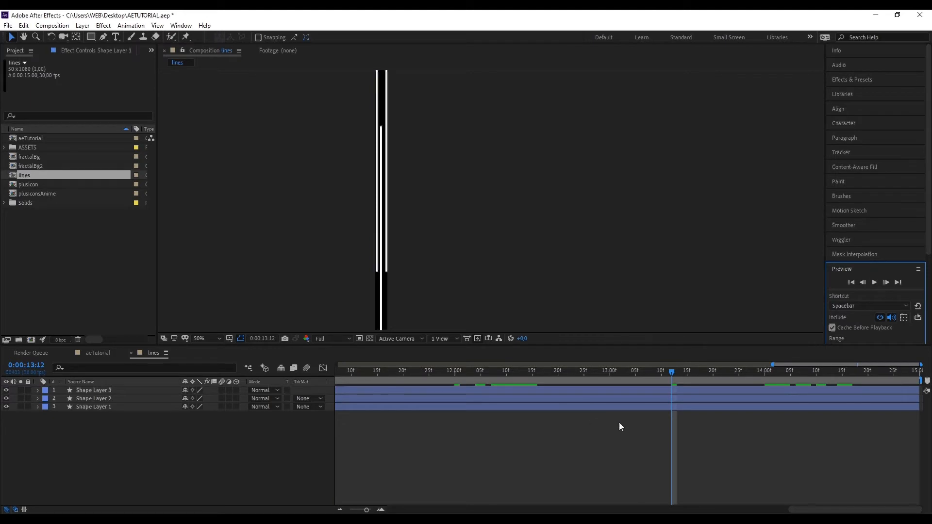
Reveal the scale of all three line layers, add a scale keyframe to each at 7:00, and deselect them.
{"action": "left_click", "coordinate": [340, 510]}
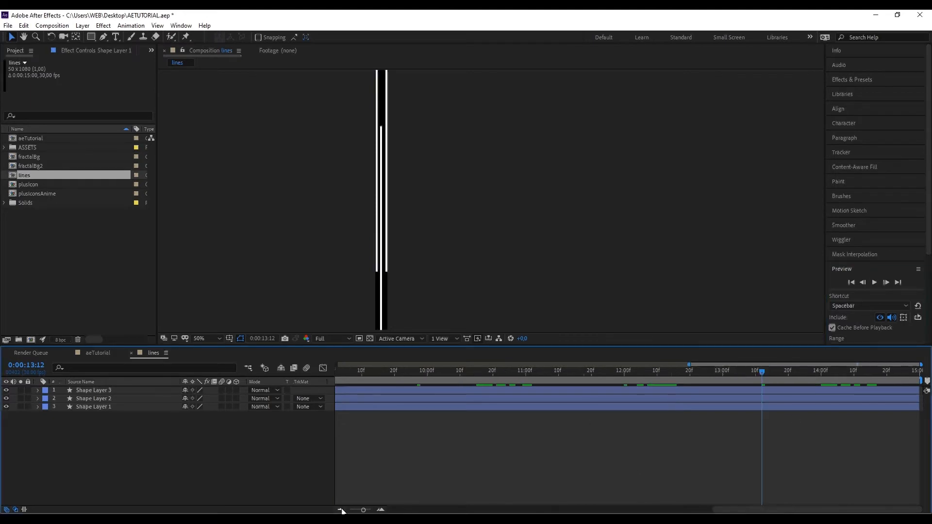
{"action": "left_click", "coordinate": [340, 510]}
{"action": "left_click", "coordinate": [696, 390]}
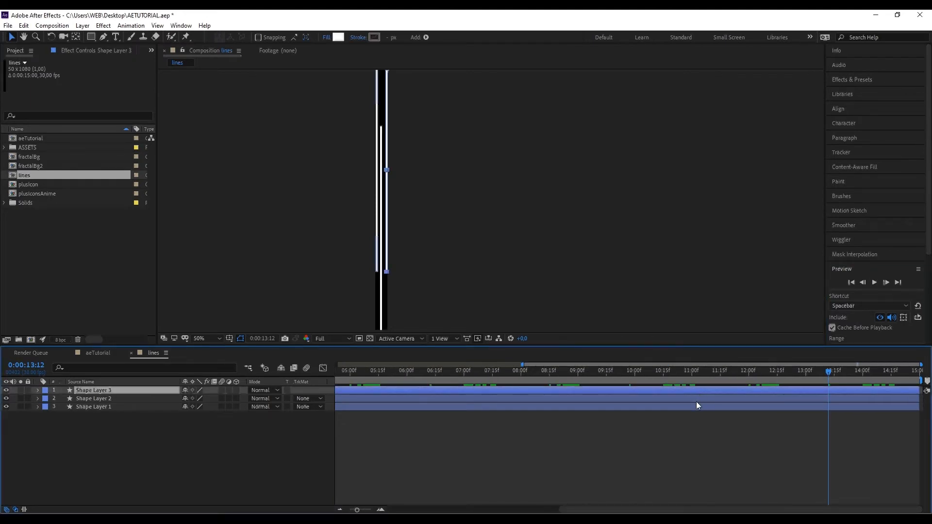
{"action": "left_click", "coordinate": [698, 407], "text": "shift"}
{"action": "key", "text": "s"}
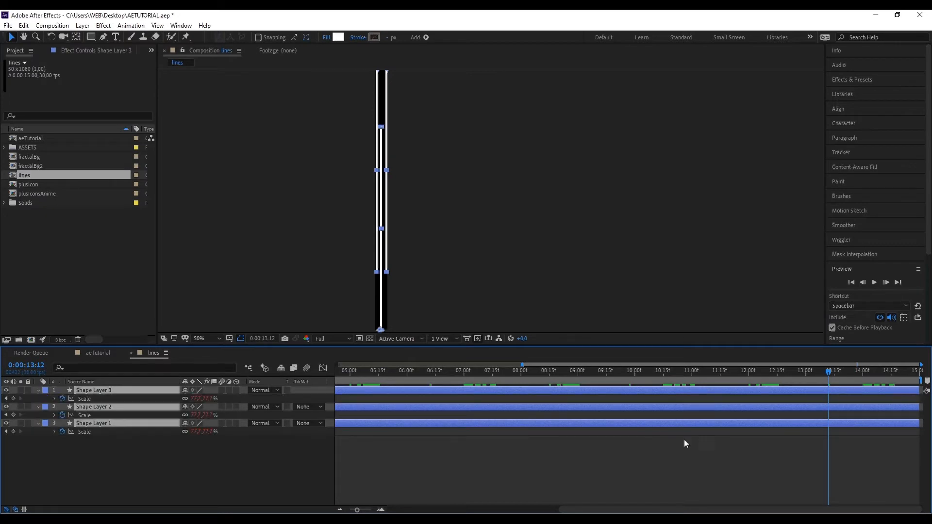
{"action": "left_click_drag", "start_coordinate": [626, 509], "coordinate": [481, 512]}
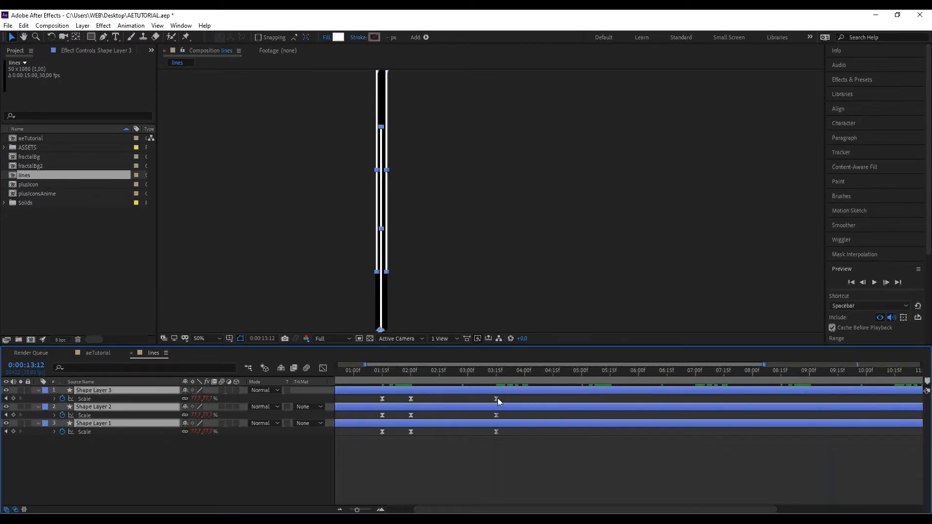
{"action": "left_click", "coordinate": [696, 376]}
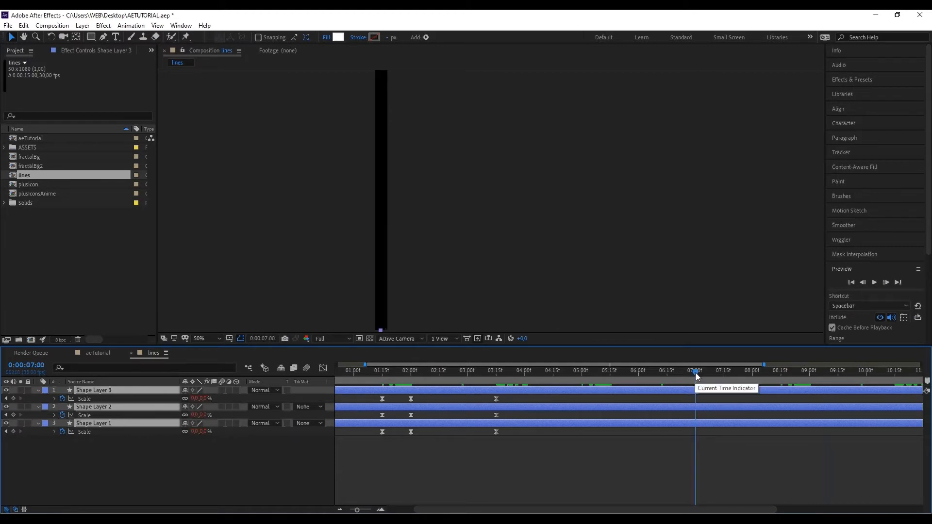
{"action": "left_click", "coordinate": [14, 398]}
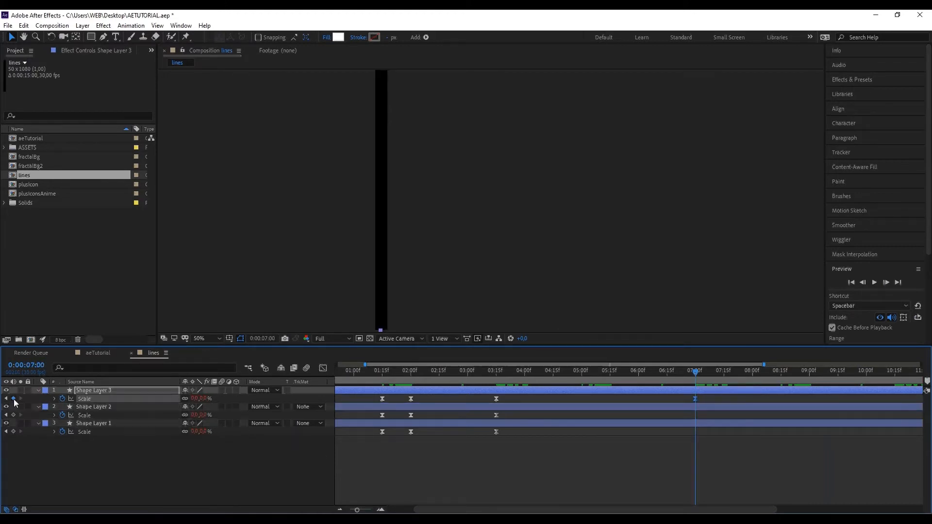
{"action": "left_click", "coordinate": [85, 458]}
Return the lines composition to 0:00 and close it to go back to the aeTutorial composition.
{"action": "left_click_drag", "start_coordinate": [695, 371], "coordinate": [185, 379]}
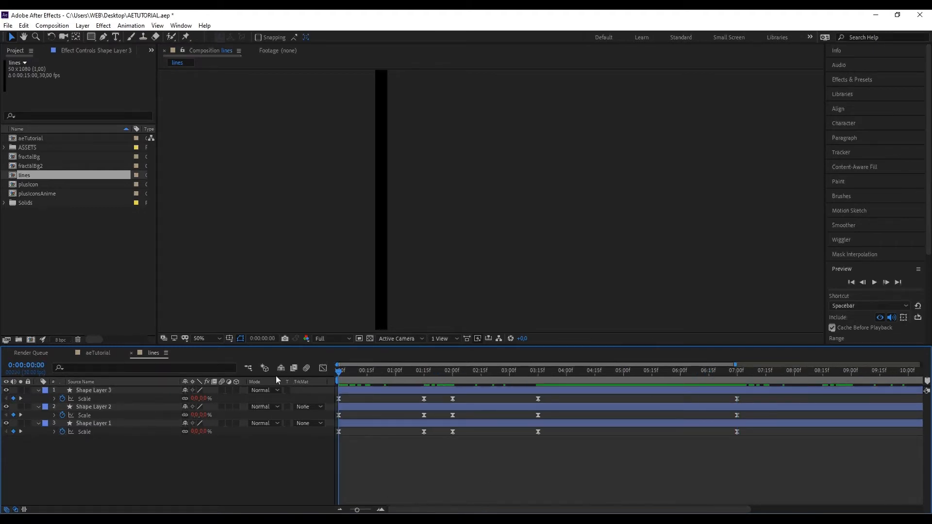
{"action": "left_click", "coordinate": [132, 352]}
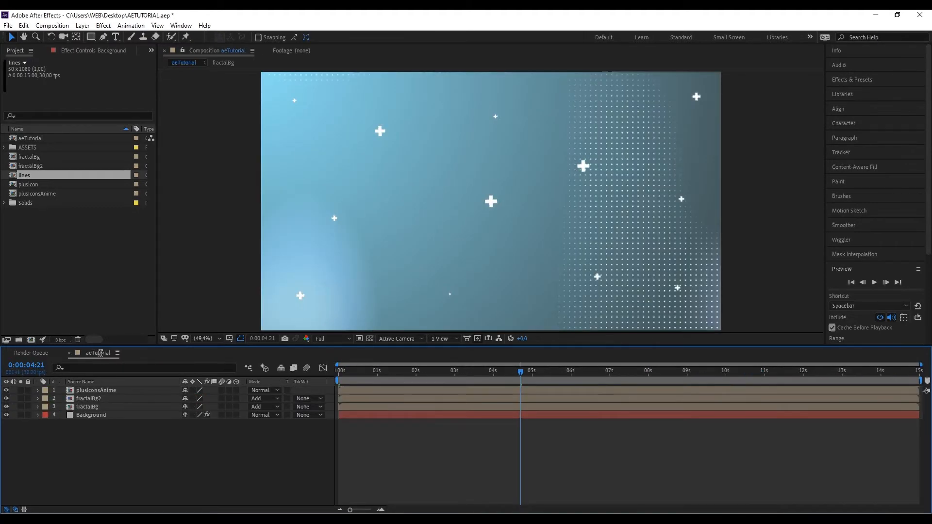
Create a new composition named linesAnime with a width of 1920 px.
{"action": "left_click", "coordinate": [81, 276]}
{"action": "left_click", "coordinate": [31, 339]}
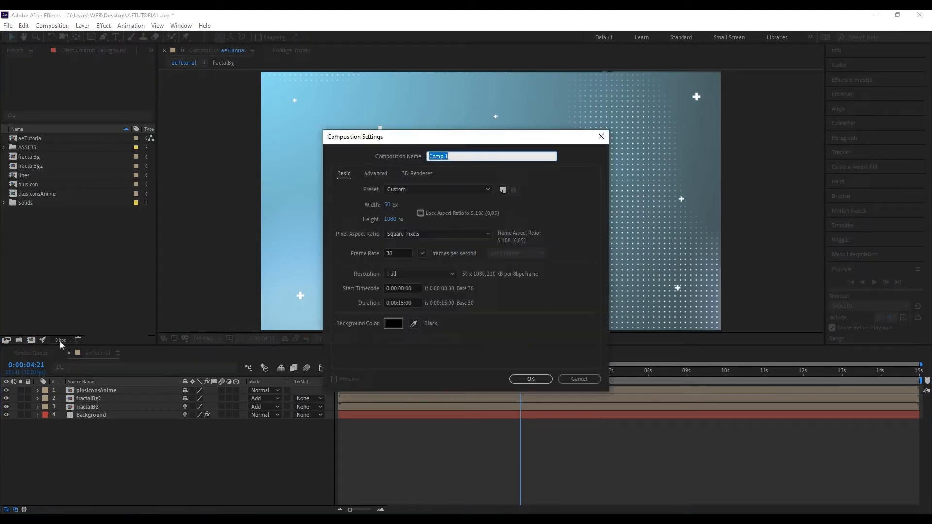
{"action": "type", "text": "linesAnime"}
{"action": "left_click", "coordinate": [388, 204]}
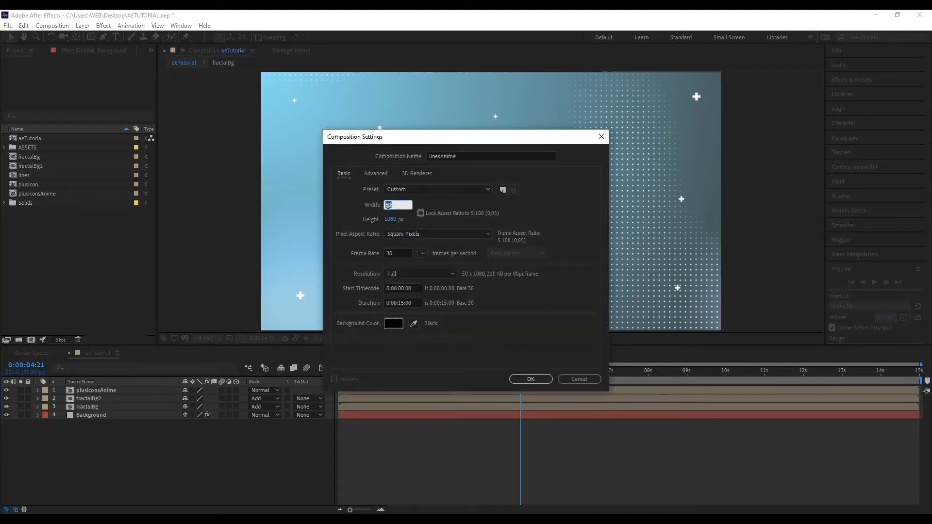
{"action": "type", "text": "1920"}
{"action": "key", "text": "Return"}
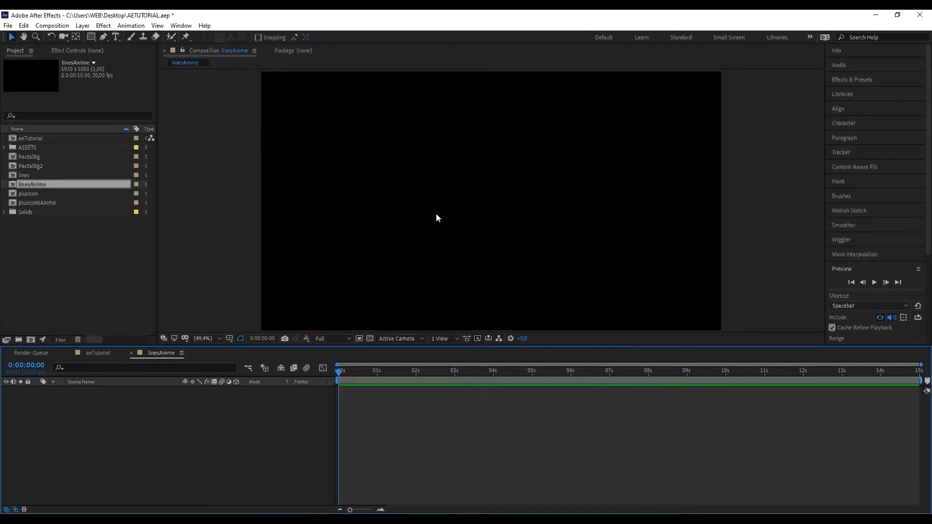
Add the lines composition to linesAnime as a layer and set its rotation to 45°.
{"action": "left_click_drag", "start_coordinate": [34, 175], "coordinate": [119, 406]}
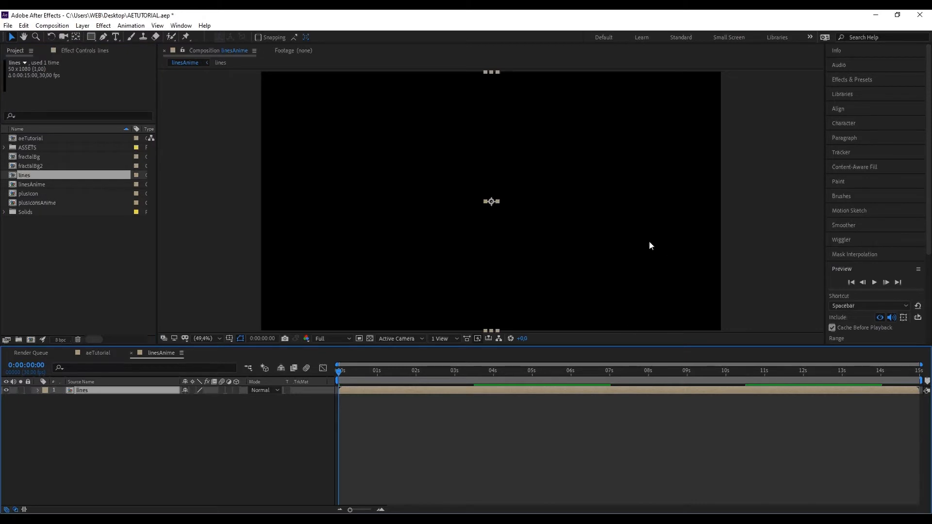
{"action": "scroll", "coordinate": [649, 242], "scroll_direction": "down", "scroll_amount": 2}
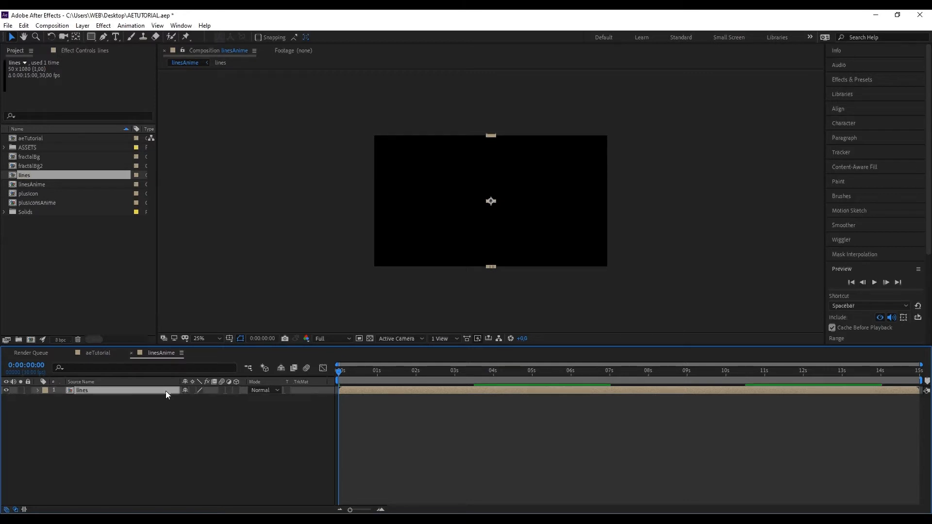
{"action": "type", "text": "r45"}
{"action": "key", "text": "Return"}
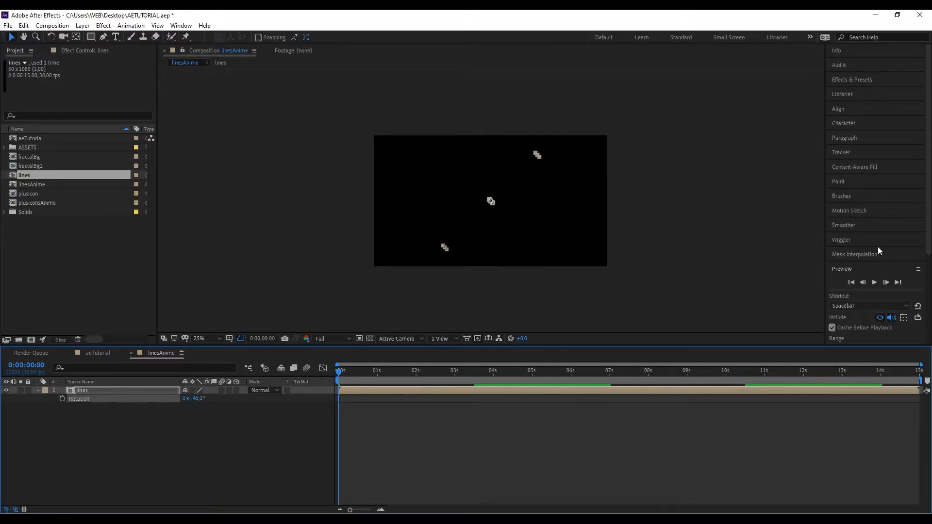
Align the rotated lines layer to the top and left edges of the composition.
{"action": "left_click", "coordinate": [866, 107]}
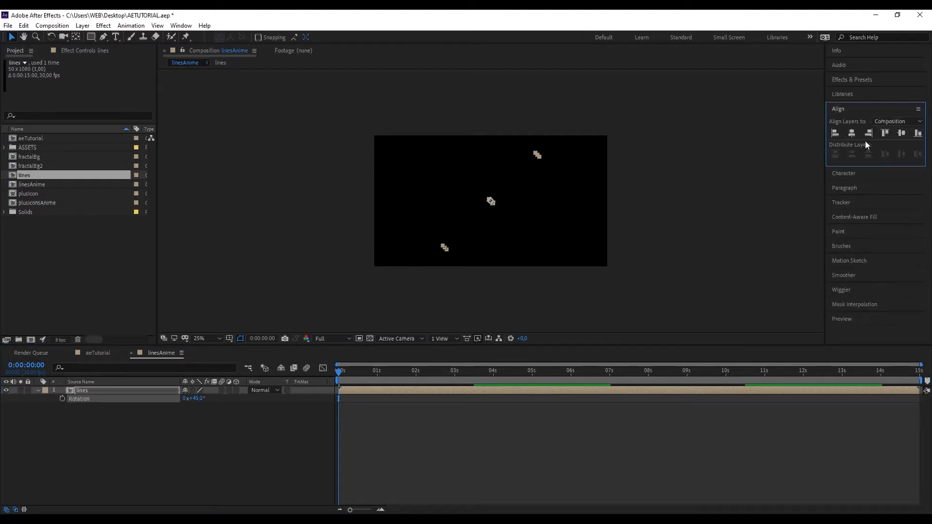
{"action": "left_click", "coordinate": [885, 132]}
{"action": "left_click", "coordinate": [836, 133]}
Subtract 100 from both the X and Y position of the lines layer.
{"action": "left_click", "coordinate": [135, 390]}
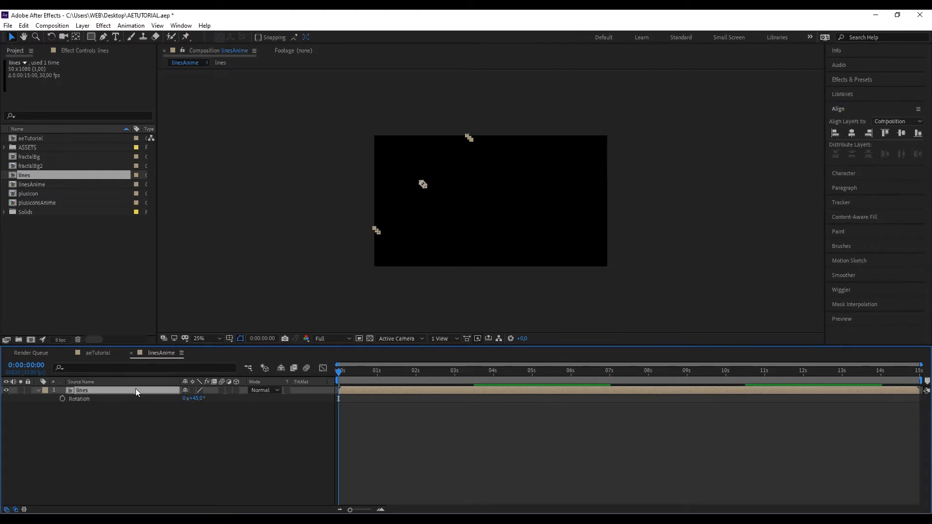
{"action": "key", "text": "p"}
{"action": "key", "text": "End"}
{"action": "type", "text": "-100"}
{"action": "key", "text": "Tab"}
{"action": "key", "text": "End"}
{"action": "type", "text": "-"}
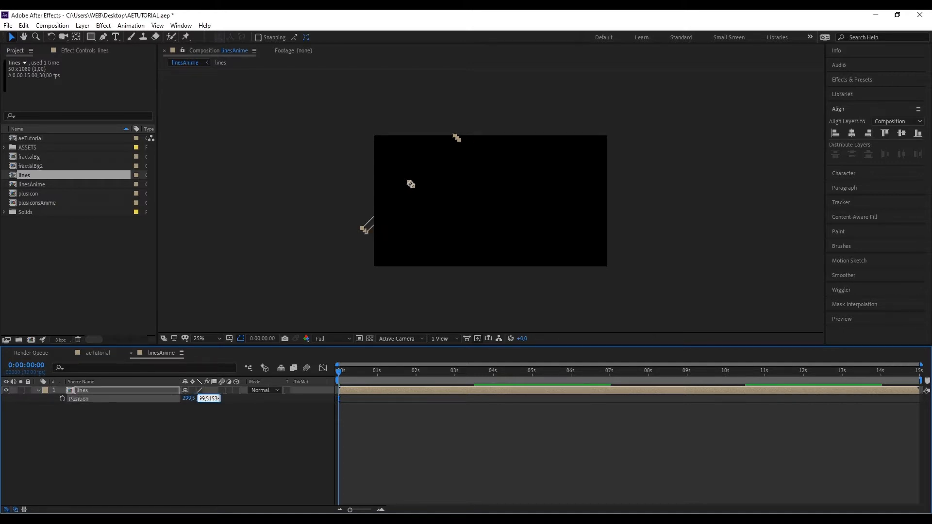
{"action": "type", "text": "100"}
{"action": "key", "text": "Return"}
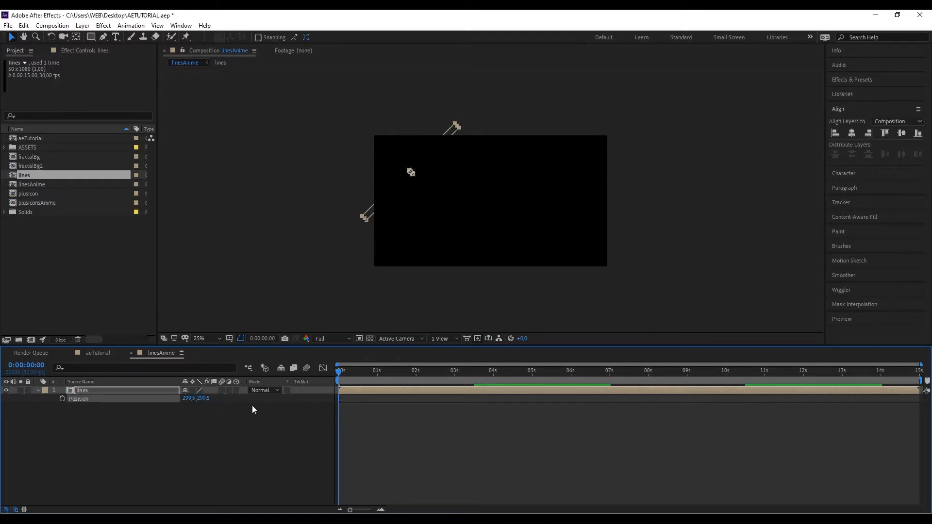
{"action": "left_click", "coordinate": [253, 406]}
Duplicate the lines layer and align the copy to the bottom and right edges of the composition.
{"action": "left_click", "coordinate": [112, 391]}
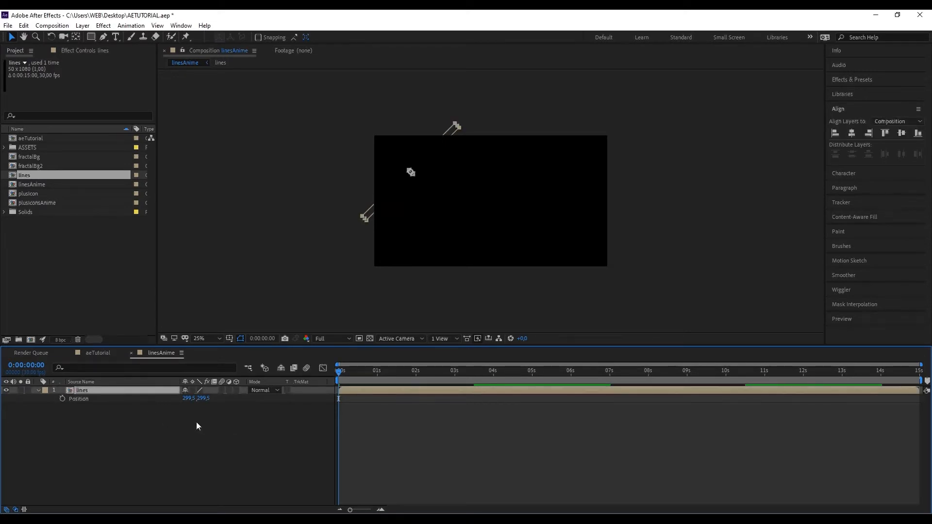
{"action": "key", "text": "ctrl+d"}
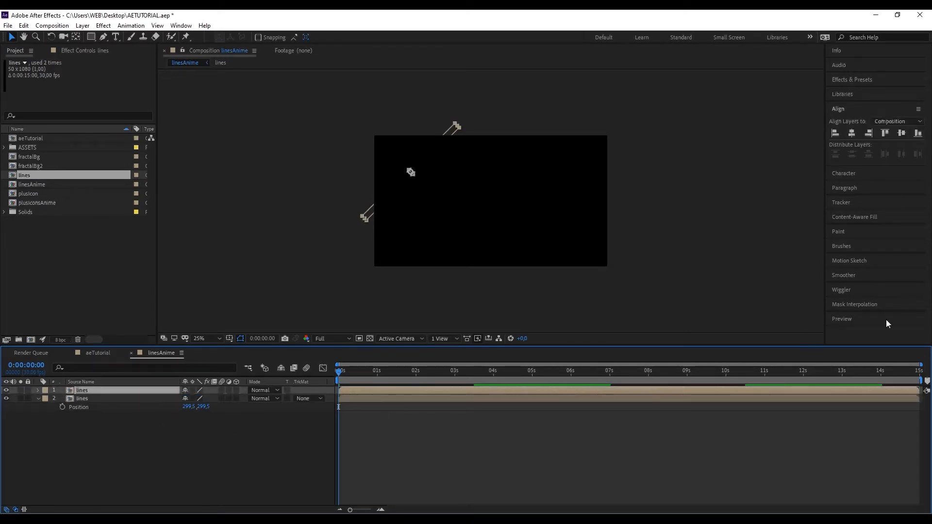
{"action": "left_click", "coordinate": [918, 134]}
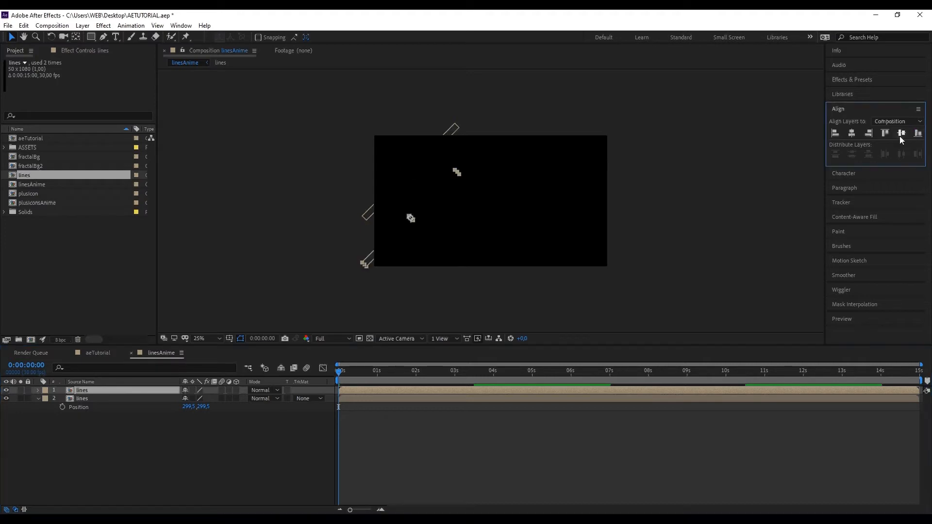
{"action": "left_click", "coordinate": [872, 135]}
Add 100 to both the X and Y position of the duplicated lines layer, then deselect it.
{"action": "left_click", "coordinate": [145, 390]}
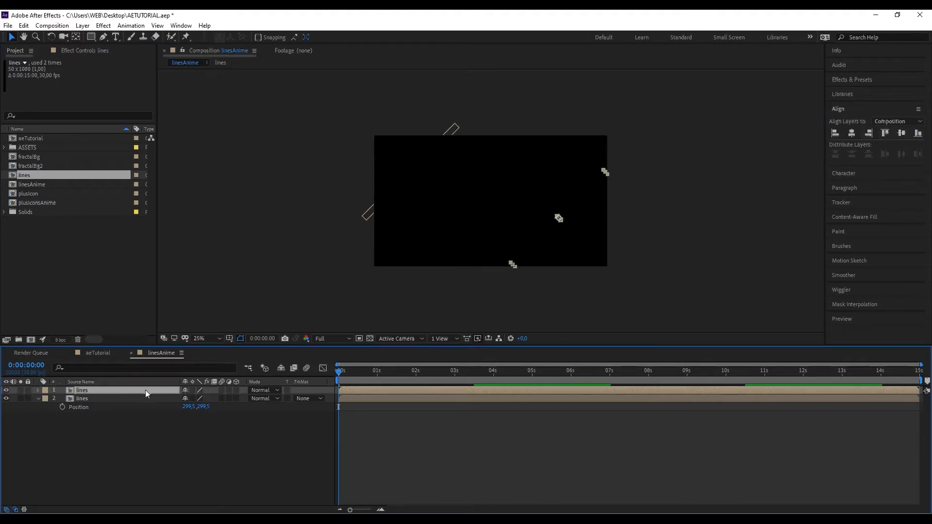
{"action": "key", "text": "p"}
{"action": "left_click", "coordinate": [196, 398]}
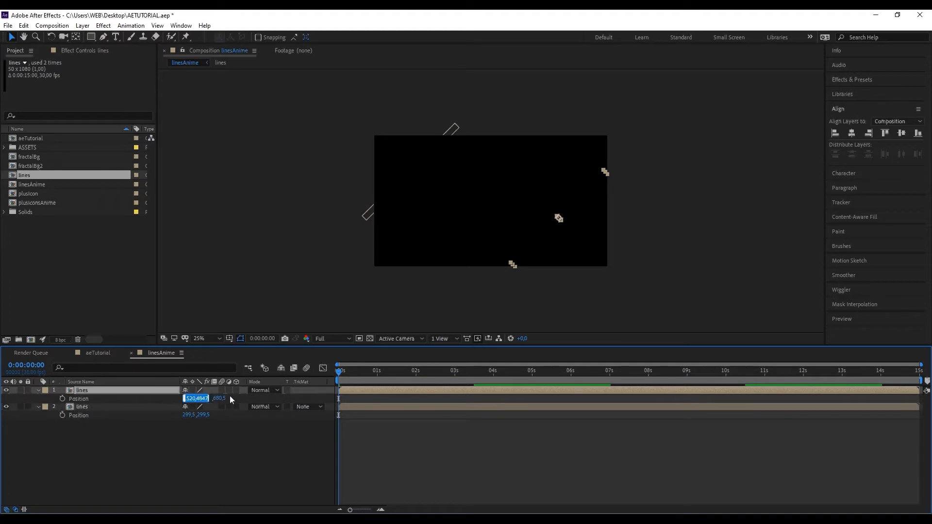
{"action": "key", "text": "End"}
{"action": "type", "text": "+100"}
{"action": "left_click", "coordinate": [231, 399]}
{"action": "left_click", "coordinate": [205, 398]}
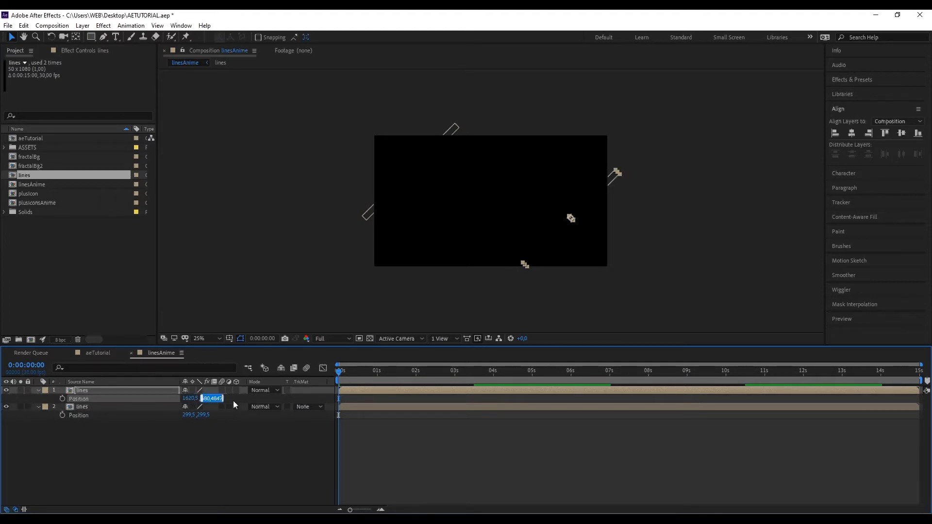
{"action": "key", "text": "End"}
{"action": "type", "text": "+240"}
{"action": "left_click", "coordinate": [234, 402]}
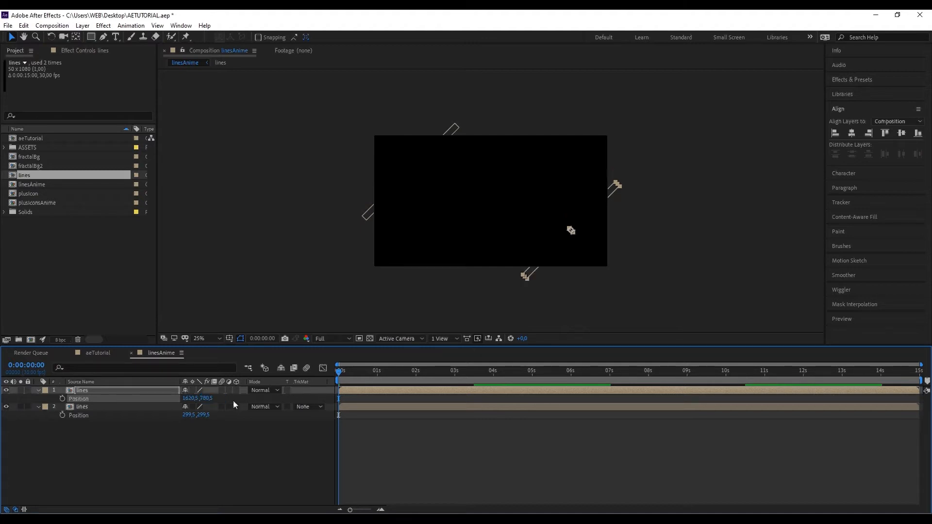
{"action": "left_click", "coordinate": [246, 445]}
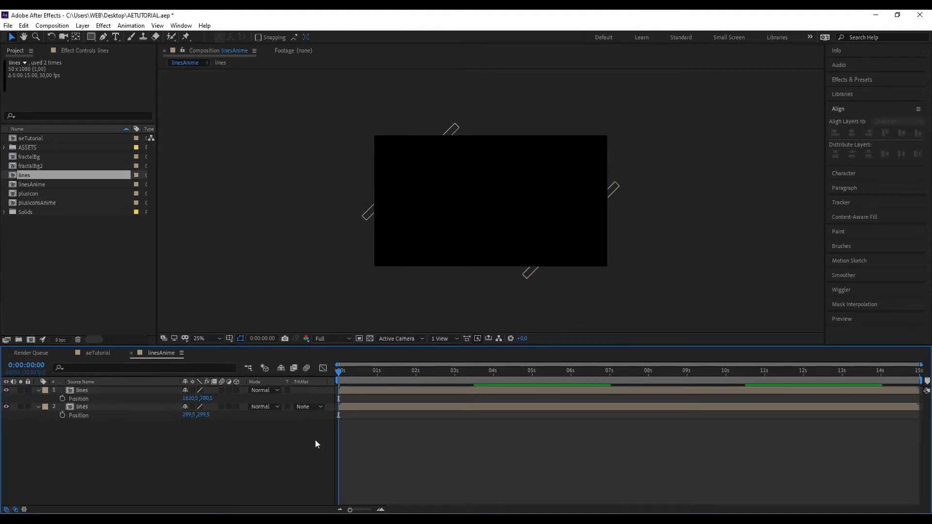
Shift the duplicated lines layer to start at 0:00:00:05 and collapse the properties of both layers.
{"action": "left_click", "coordinate": [391, 373]}
{"action": "left_click", "coordinate": [379, 391]}
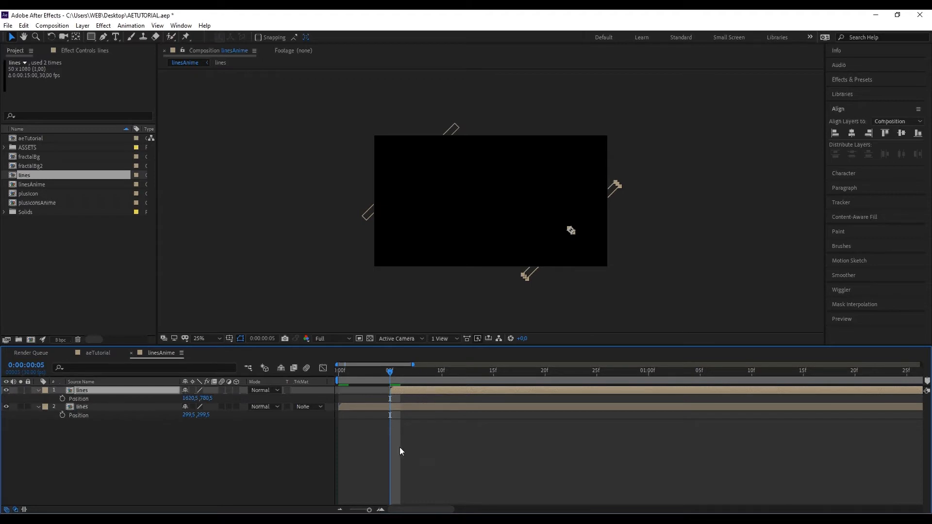
{"action": "left_click", "coordinate": [390, 466]}
{"action": "left_click", "coordinate": [39, 390]}
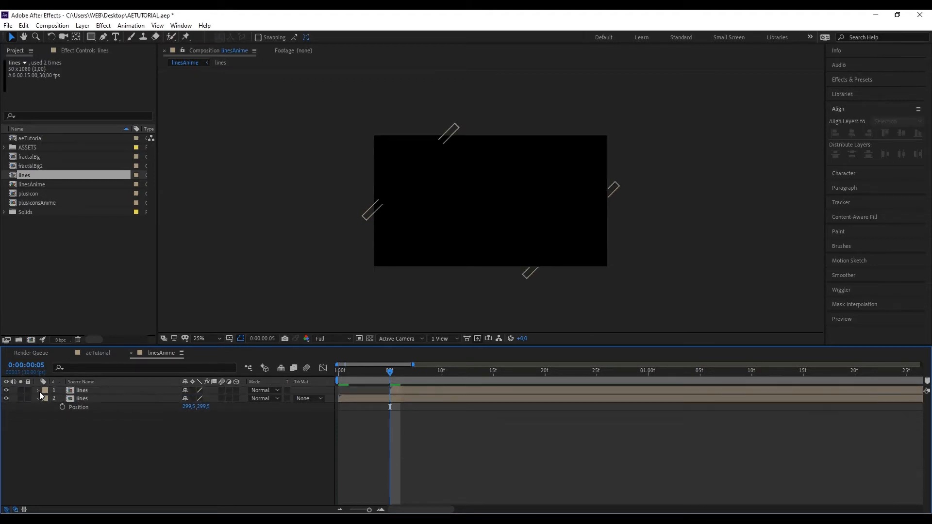
{"action": "left_click", "coordinate": [38, 399]}
Preview the two staggered diagonal line layers from 0:00 and stop the playback.
{"action": "left_click_drag", "start_coordinate": [389, 374], "coordinate": [335, 375]}
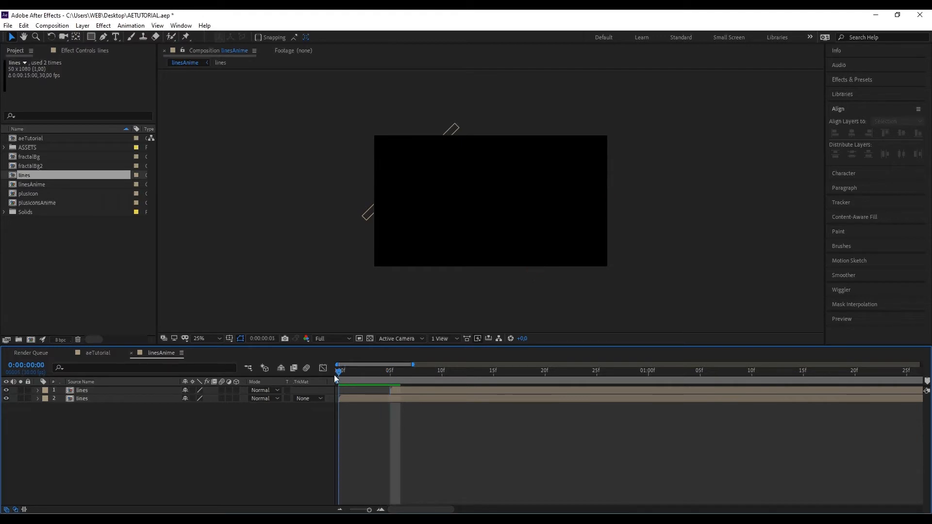
{"action": "left_click", "coordinate": [863, 318]}
{"action": "left_click", "coordinate": [874, 283]}
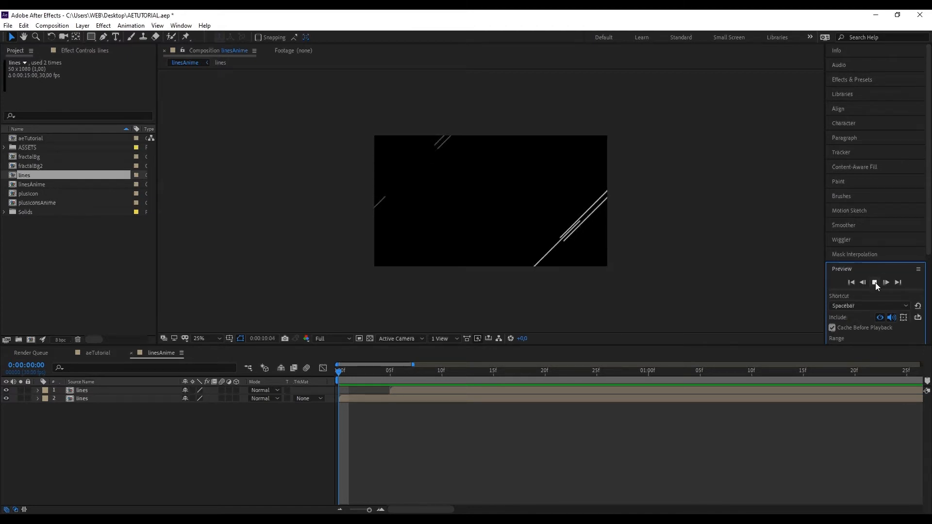
{"action": "left_click", "coordinate": [875, 283]}
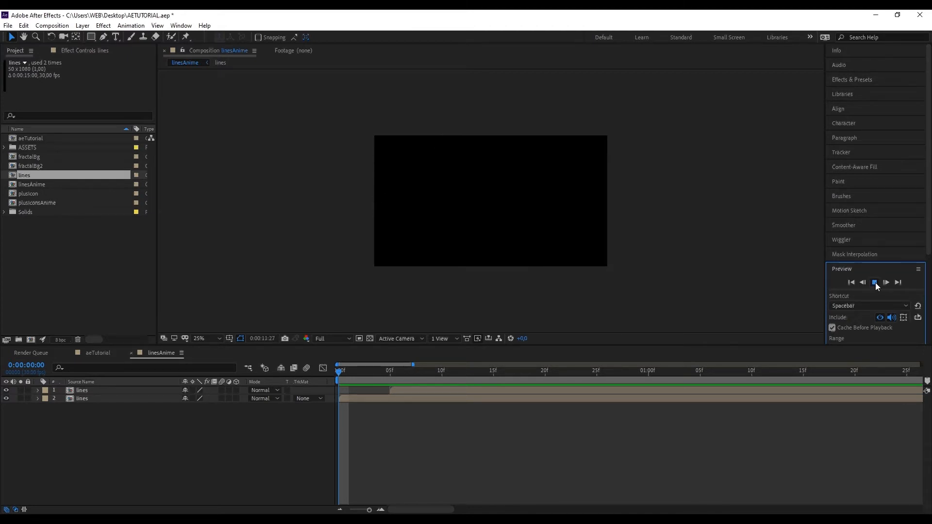
Duplicate the top lines layer and center the new copy horizontally and vertically in the composition.
{"action": "left_click", "coordinate": [517, 448]}
{"action": "left_click", "coordinate": [505, 388]}
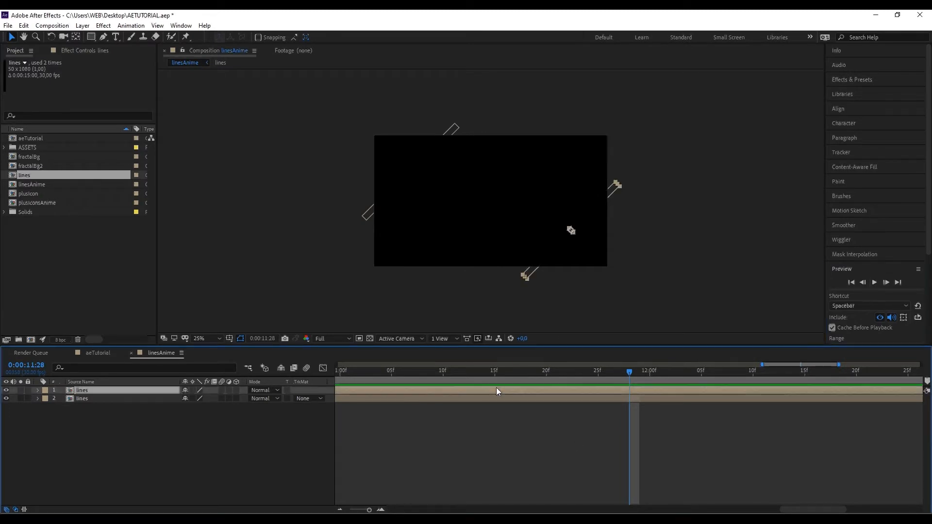
{"action": "left_click_drag", "start_coordinate": [814, 512], "coordinate": [395, 500]}
{"action": "left_click", "coordinate": [430, 460]}
{"action": "left_click", "coordinate": [420, 391]}
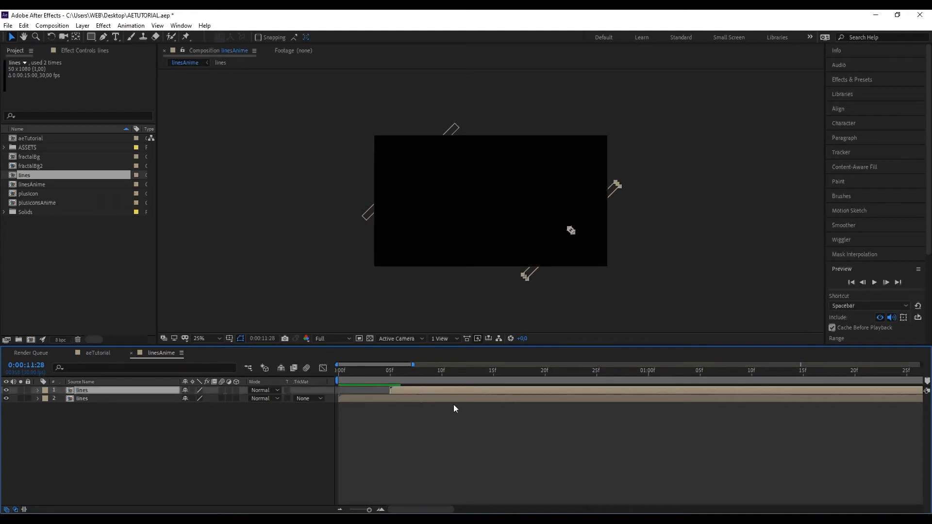
{"action": "key", "text": "ctrl+d"}
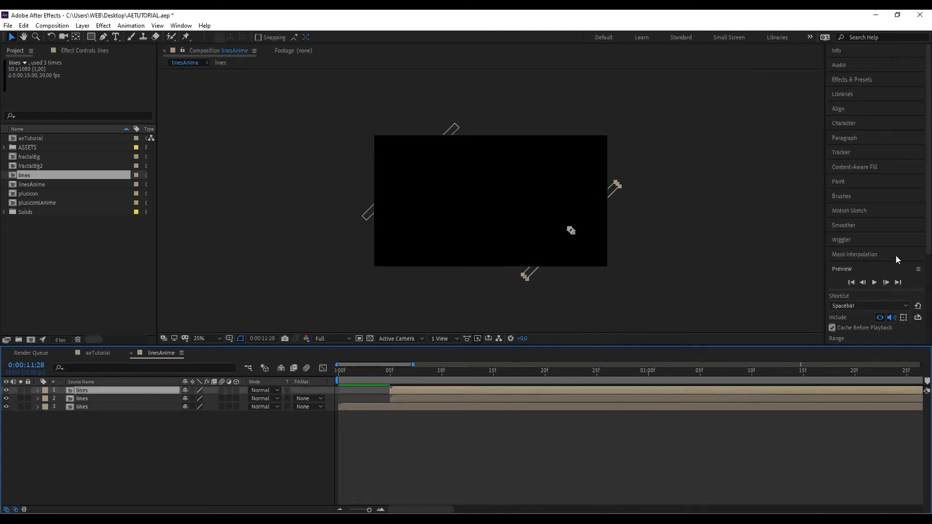
{"action": "left_click", "coordinate": [875, 110]}
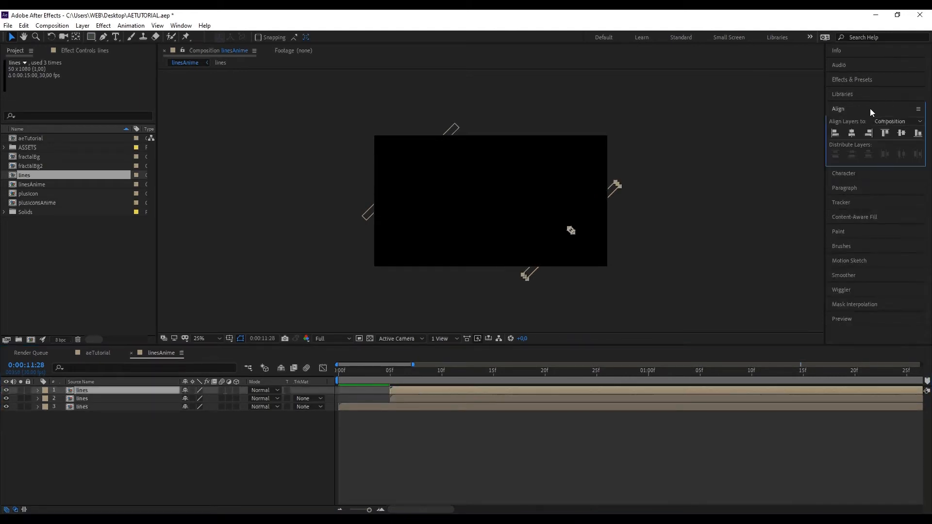
{"action": "left_click", "coordinate": [901, 134]}
{"action": "left_click", "coordinate": [852, 134]}
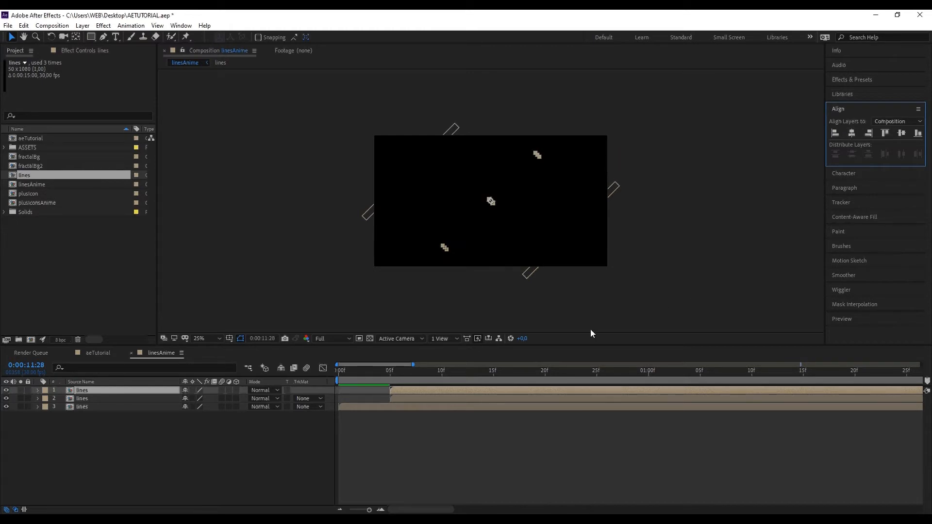
Set the scale of the topmost lines layer in linesAnime to 155%, trying 165% first.
{"action": "left_click", "coordinate": [449, 390]}
{"action": "key", "text": "s"}
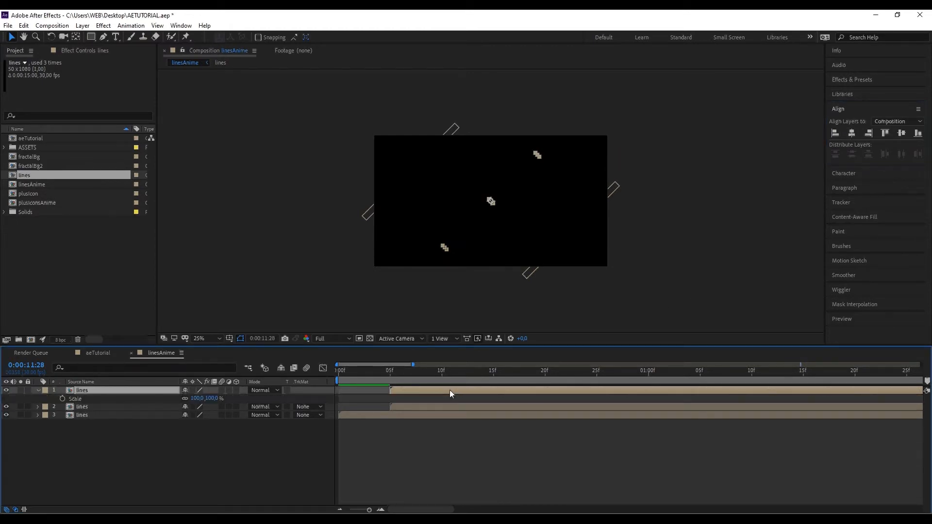
{"action": "left_click", "coordinate": [196, 399]}
{"action": "type", "text": "165"}
{"action": "key", "text": "Return"}
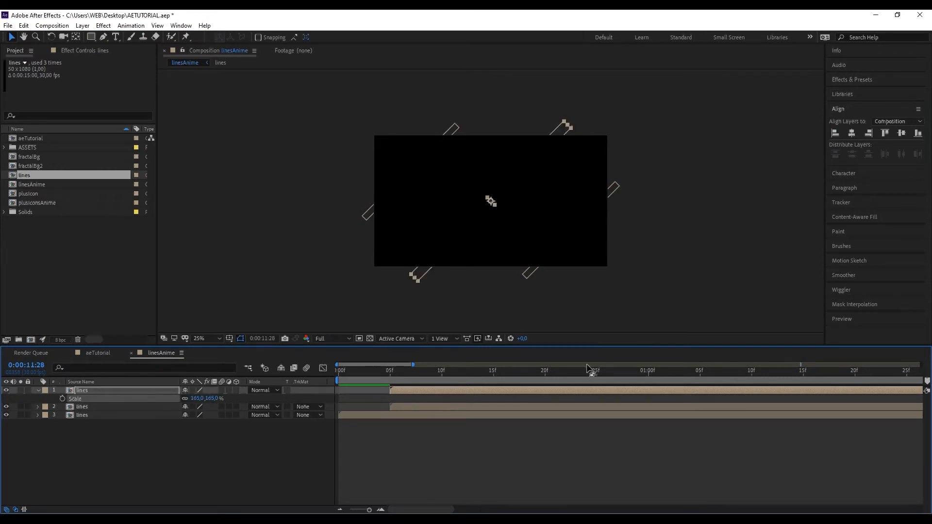
{"action": "type", "text": "155"}
{"action": "key", "text": "Return"}
{"action": "left_click", "coordinate": [673, 270]}
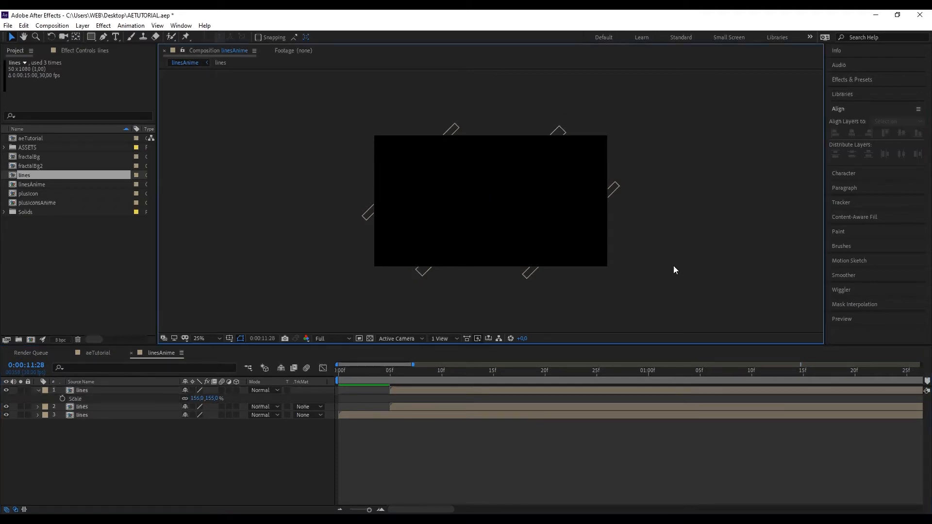
Shift the topmost lines layer in time so that it starts at frame 2.
{"action": "left_click", "coordinate": [420, 391]}
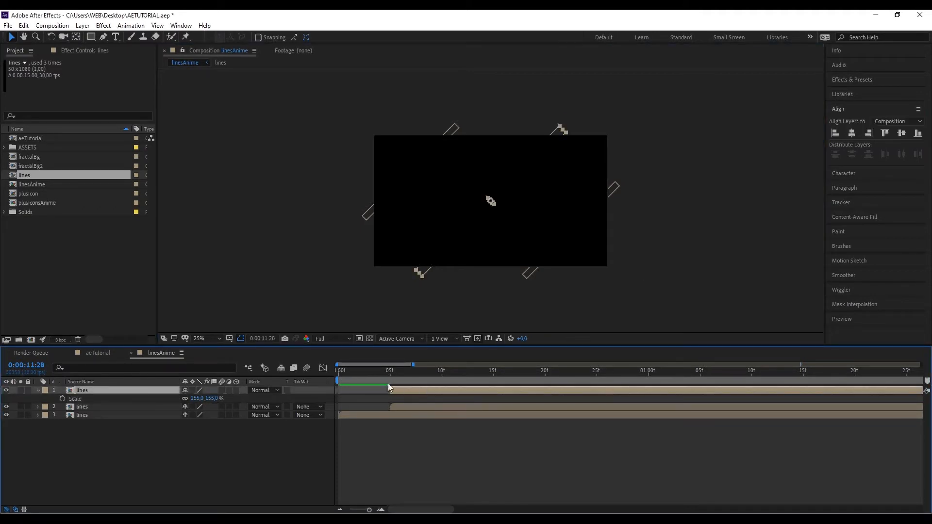
{"action": "left_click", "coordinate": [363, 372]}
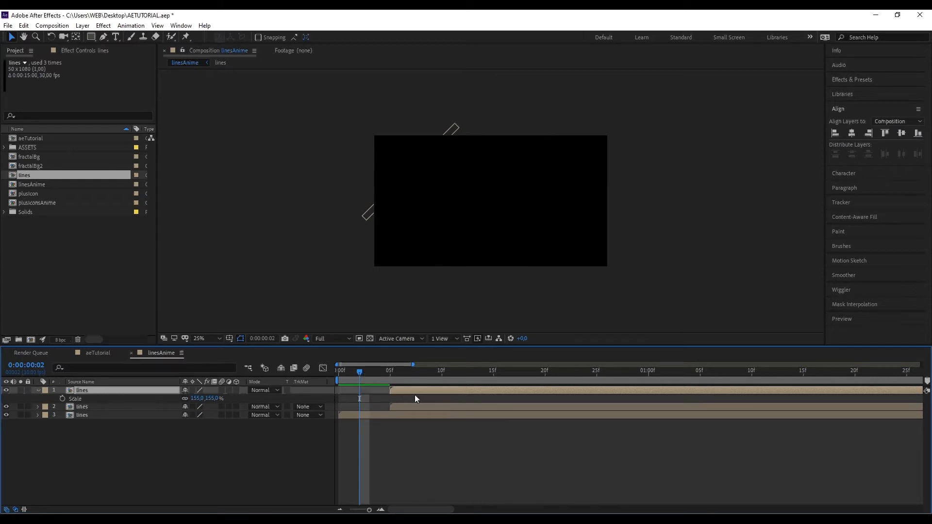
{"action": "left_click_drag", "start_coordinate": [415, 391], "coordinate": [338, 376]}
{"action": "left_click", "coordinate": [320, 464]}
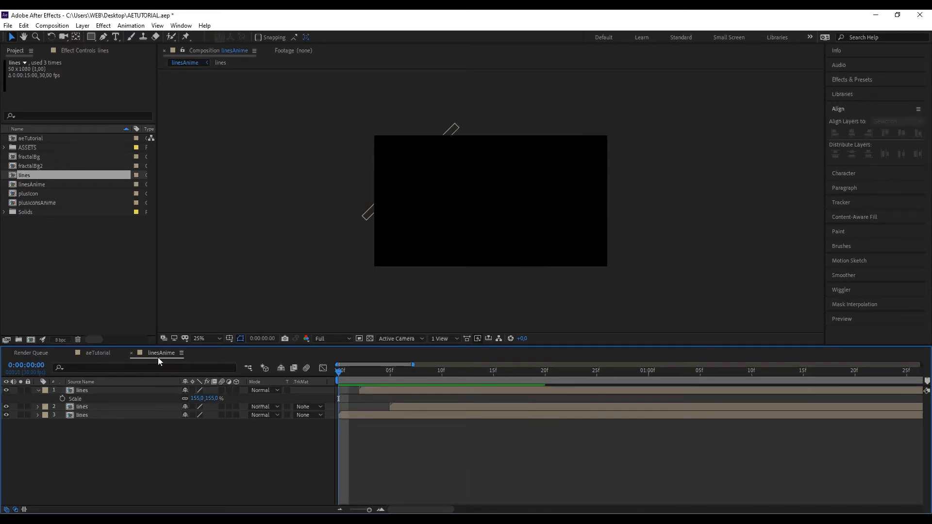
Close the linesAnime timeline and add the linesAnime composition as the top layer of aeTutorial, with the time at 0:00:01:20.
{"action": "left_click", "coordinate": [131, 353]}
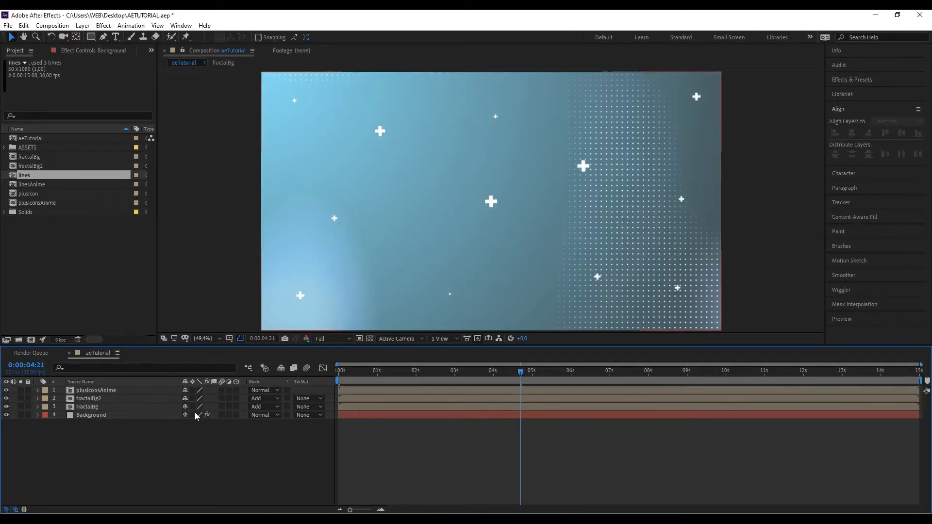
{"action": "left_click_drag", "start_coordinate": [45, 184], "coordinate": [102, 394]}
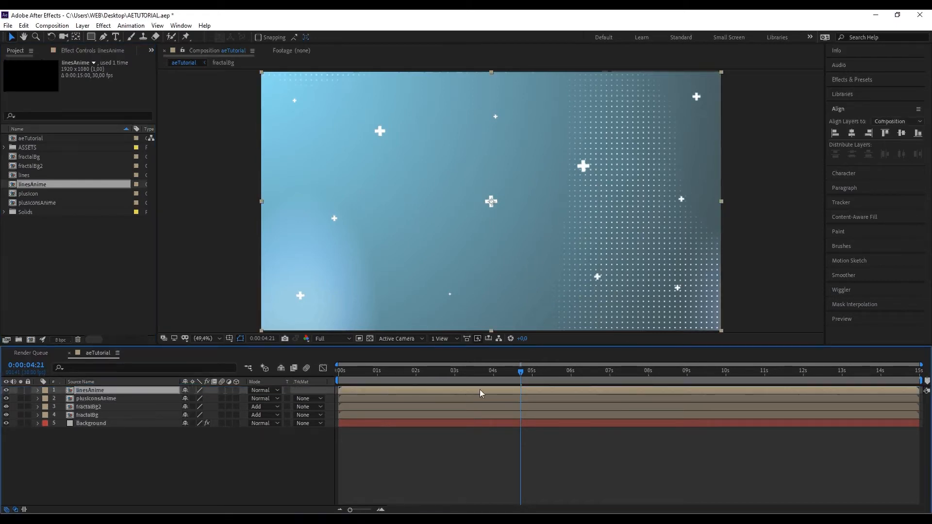
{"action": "left_click_drag", "start_coordinate": [462, 373], "coordinate": [403, 373]}
Try Soft Light on the linesAnime layer, then set its blending mode to Overlay.
{"action": "left_click", "coordinate": [266, 393]}
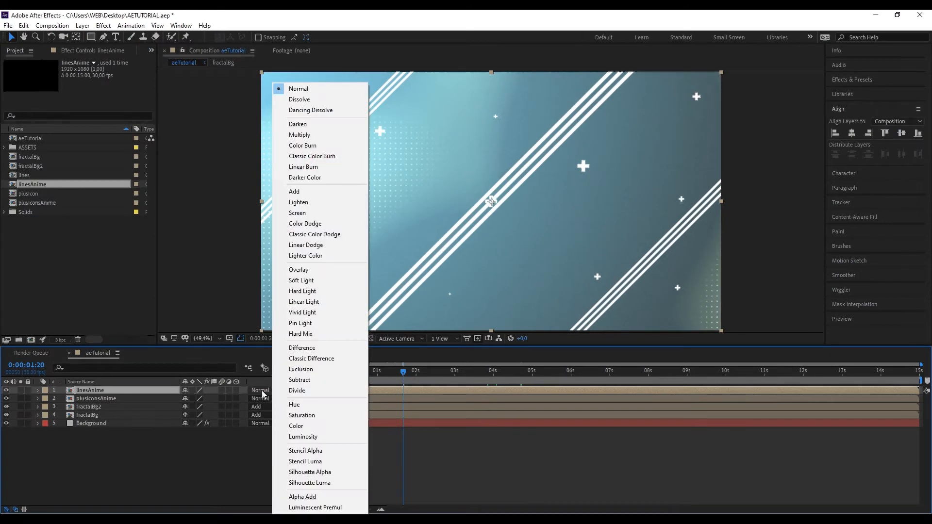
{"action": "left_click", "coordinate": [319, 279]}
{"action": "left_click", "coordinate": [268, 391]}
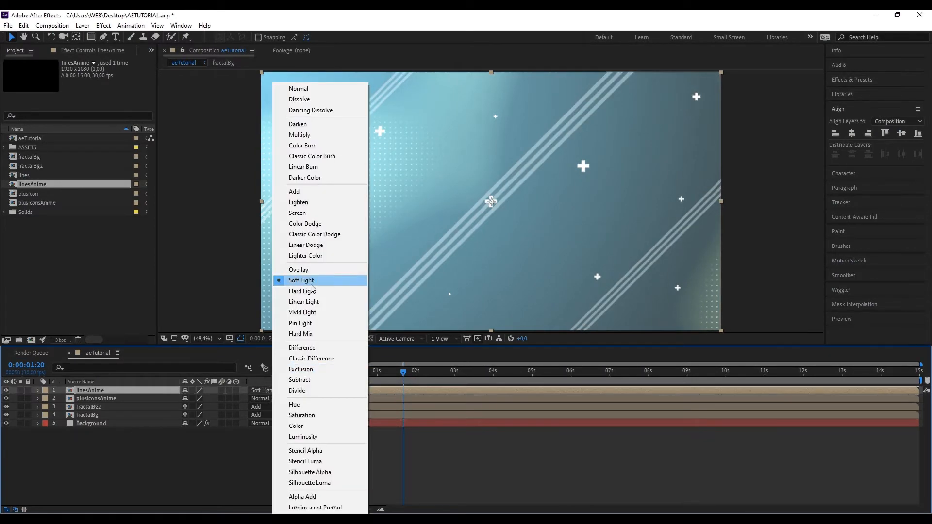
{"action": "left_click", "coordinate": [310, 270]}
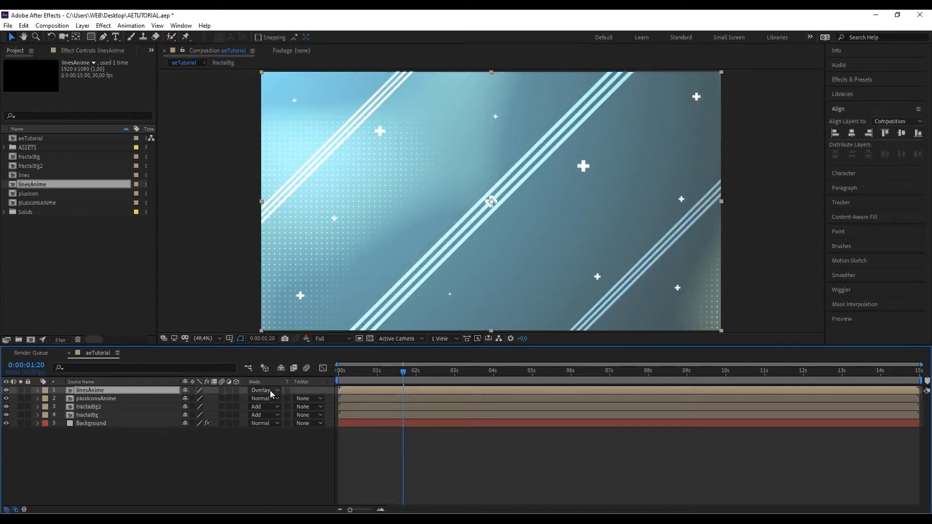
{"action": "left_click", "coordinate": [264, 468]}
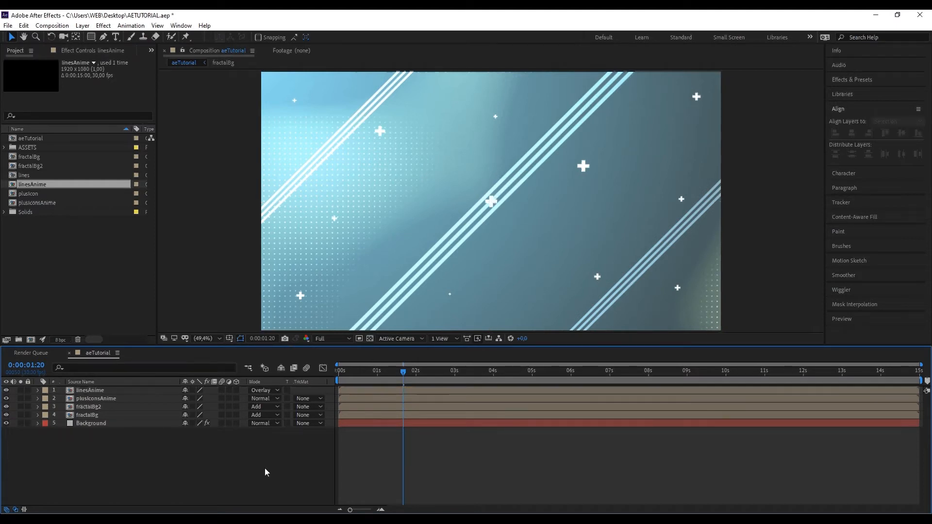
Set the opacity of the linesAnime layer to 35% and collapse its properties.
{"action": "left_click", "coordinate": [138, 391]}
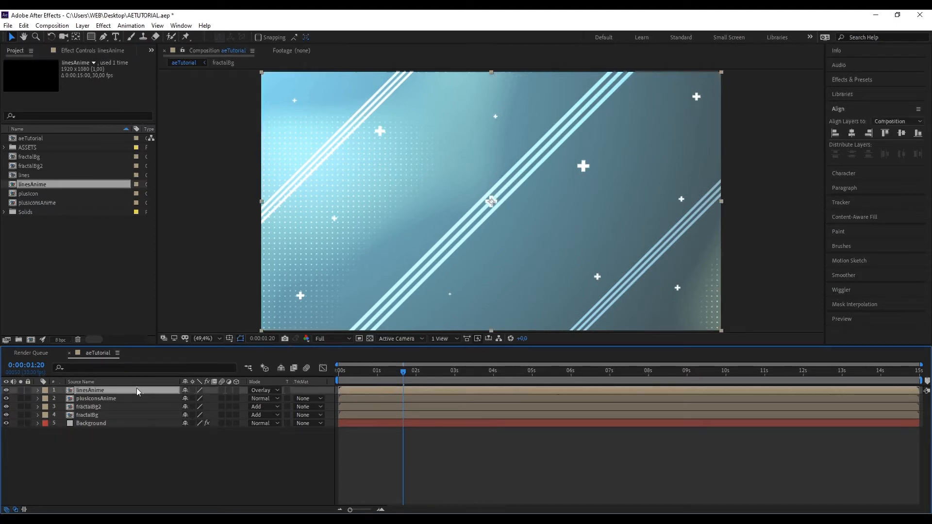
{"action": "key", "text": "t"}
{"action": "left_click", "coordinate": [189, 398]}
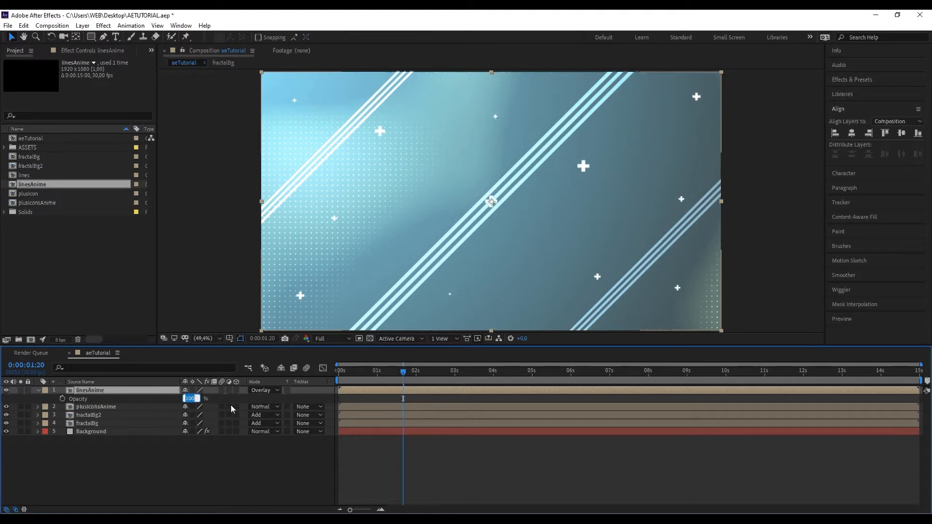
{"action": "type", "text": "35"}
{"action": "key", "text": "Return"}
{"action": "left_click", "coordinate": [227, 468]}
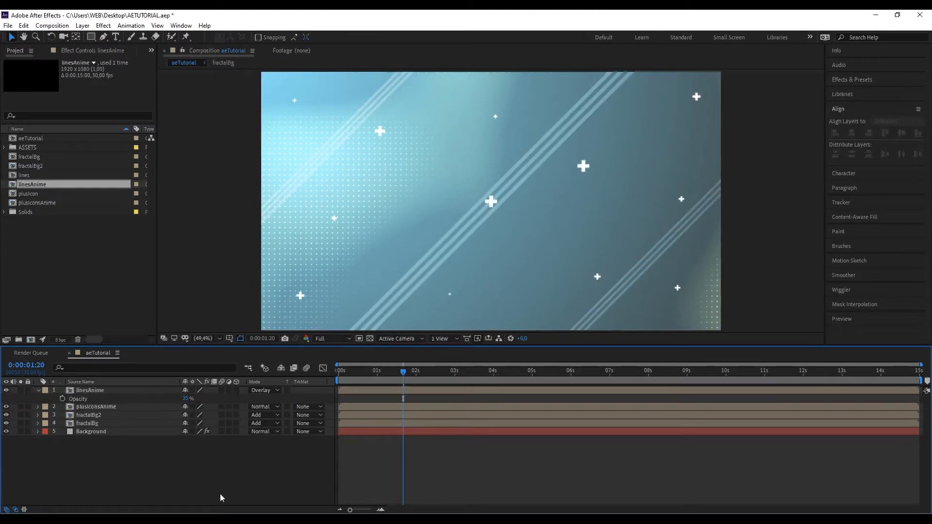
{"action": "left_click", "coordinate": [40, 391]}
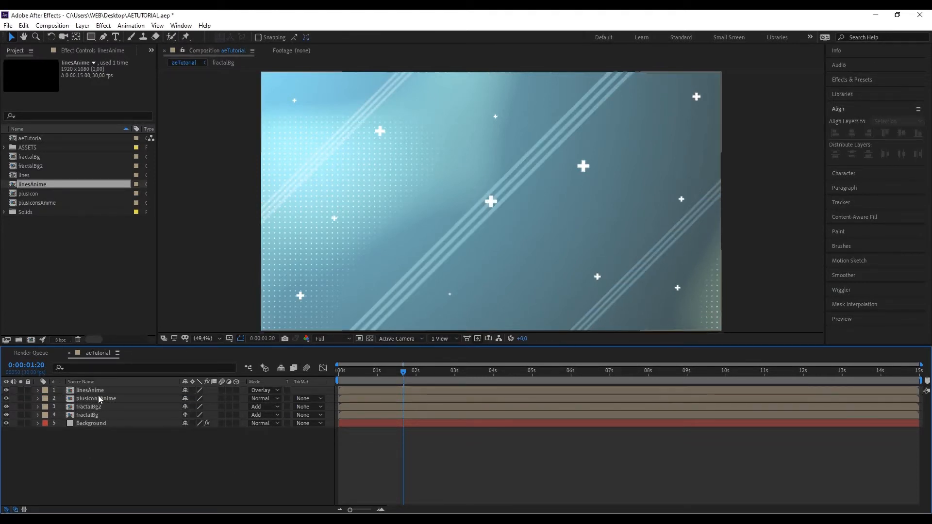
Play the aeTutorial composition from the start to check the animated lines, and stop playback.
{"action": "left_click_drag", "start_coordinate": [364, 380], "coordinate": [237, 380]}
{"action": "left_click", "coordinate": [854, 319]}
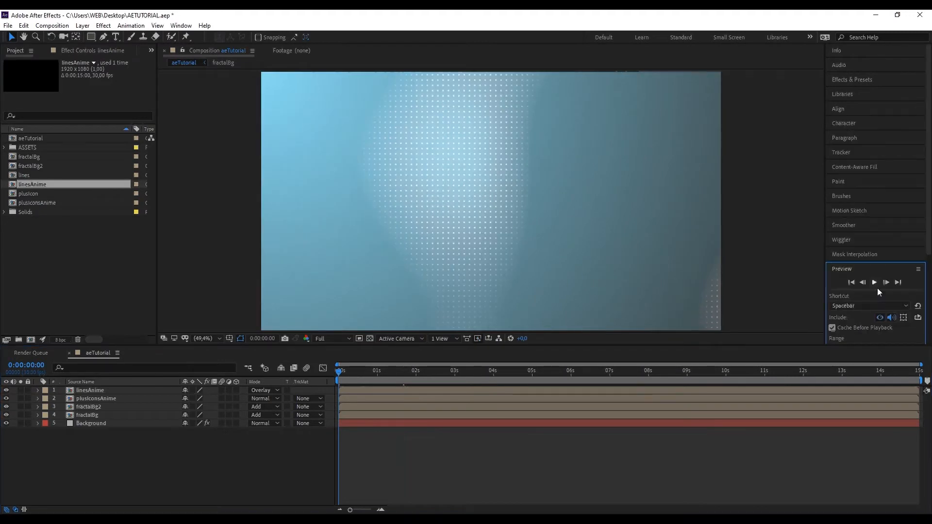
{"action": "left_click", "coordinate": [875, 282]}
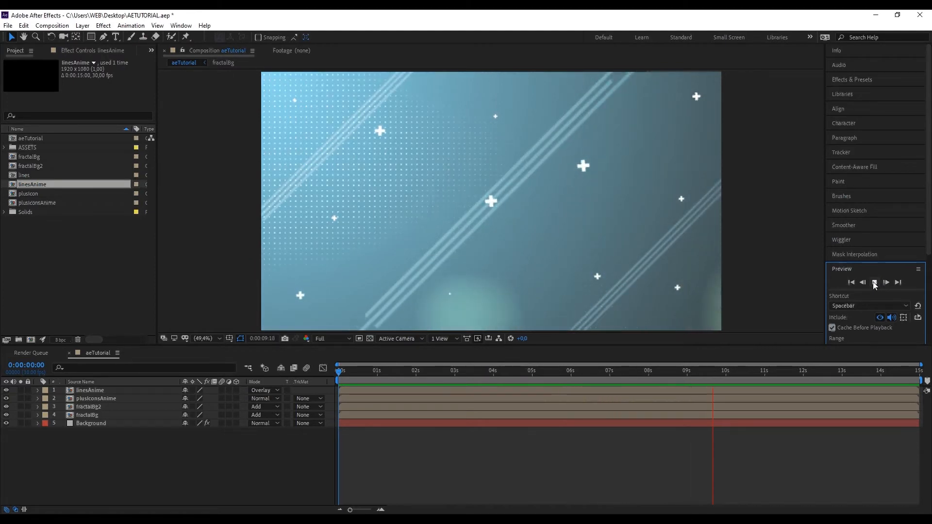
{"action": "left_click", "coordinate": [873, 284]}
Duplicate the linesAnime layer and scale the upper copy to 150%.
{"action": "left_click", "coordinate": [382, 387]}
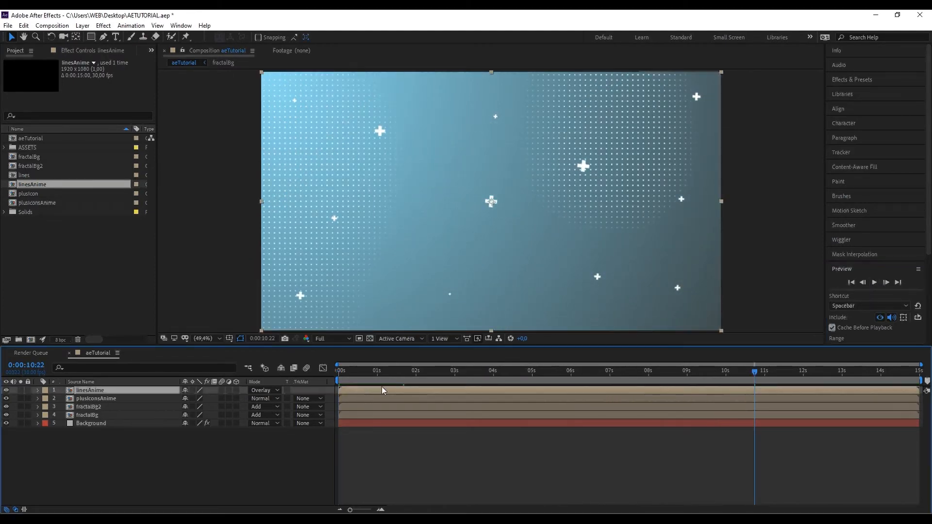
{"action": "key", "text": "ctrl+d"}
{"action": "key", "text": "s"}
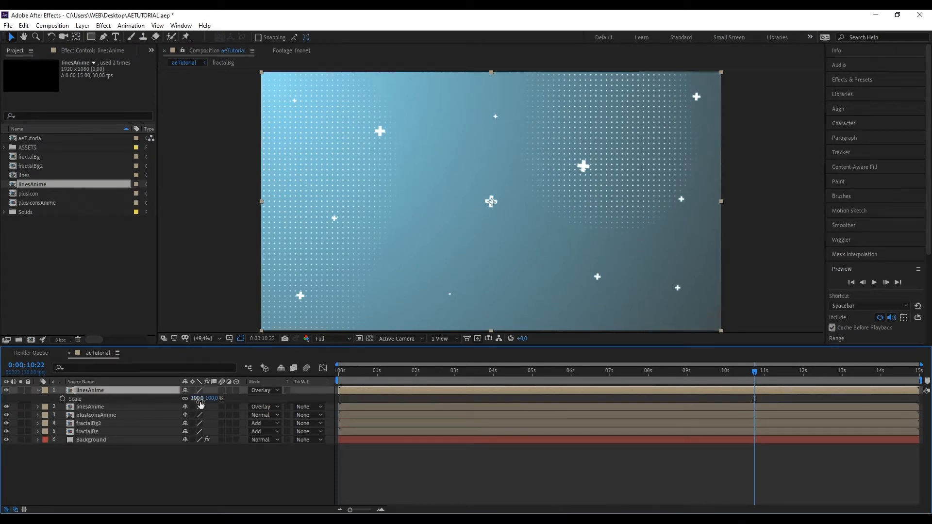
{"action": "left_click", "coordinate": [199, 399]}
{"action": "type", "text": "150"}
{"action": "key", "text": "Return"}
{"action": "scroll", "coordinate": [675, 208], "scroll_direction": "down", "scroll_amount": 2}
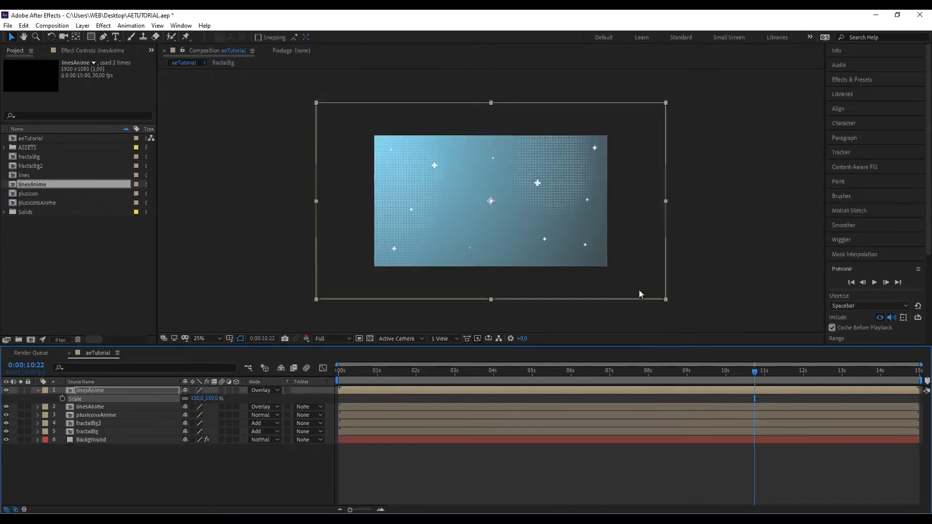
Start the upper linesAnime layer at 0:00:00:29 and align it to the bottom and right edges of the composition.
{"action": "left_click", "coordinate": [382, 376]}
{"action": "key", "text": "bracketleft"}
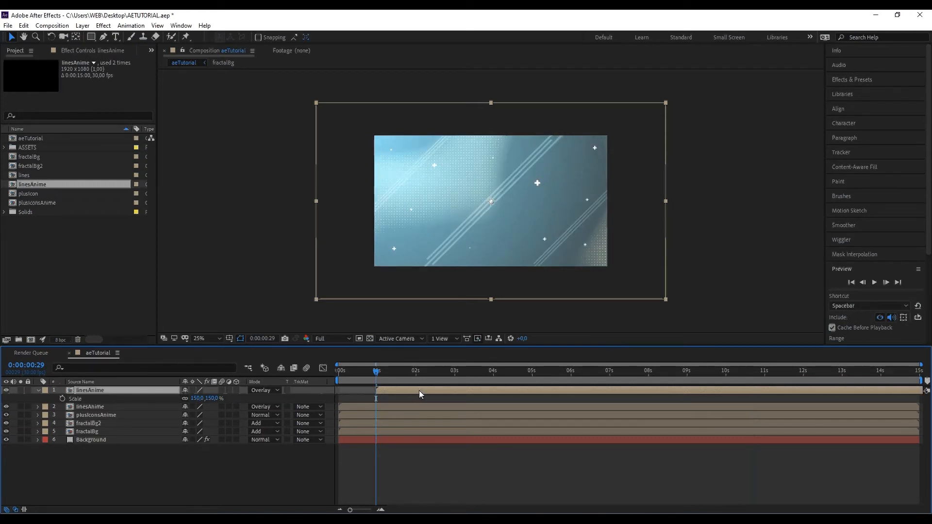
{"action": "left_click", "coordinate": [874, 112]}
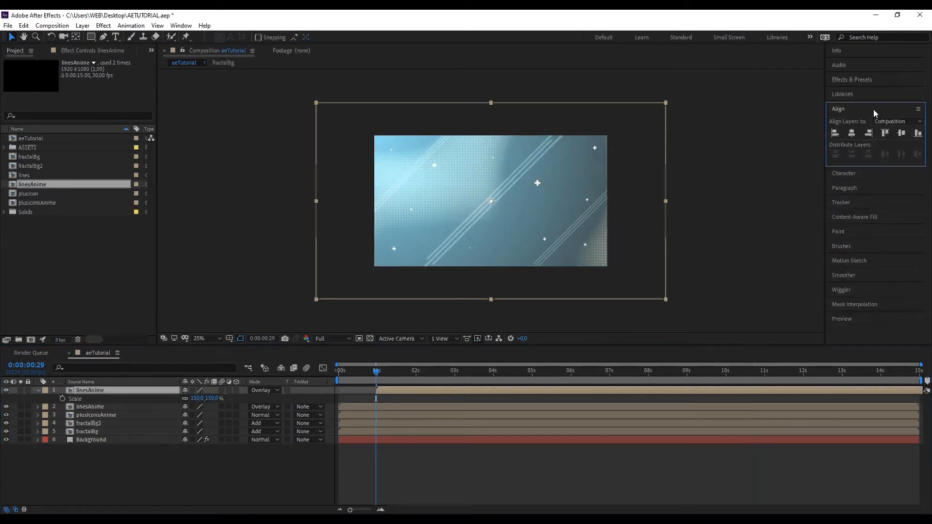
{"action": "left_click", "coordinate": [917, 133]}
{"action": "left_click", "coordinate": [869, 133]}
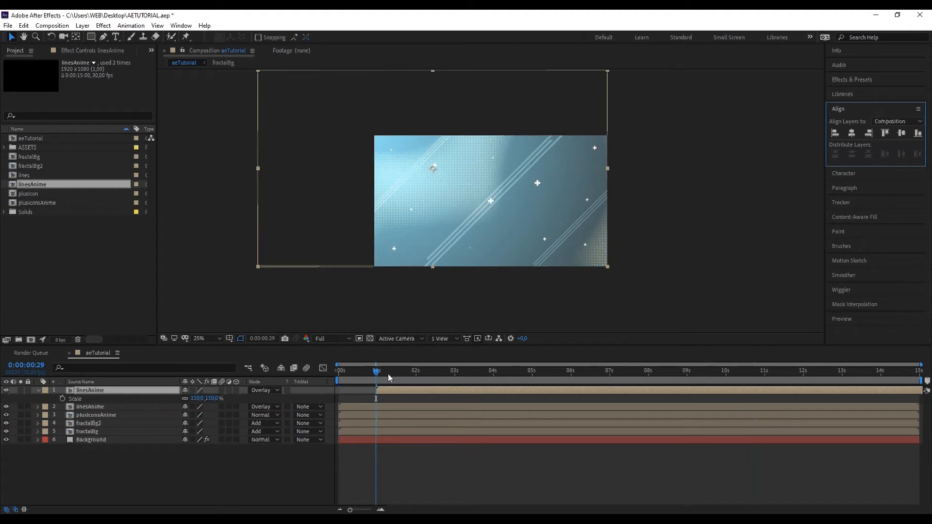
Scale the upper linesAnime layer to 125% and realign it to the composition's bottom and right edges.
{"action": "left_click_drag", "start_coordinate": [376, 373], "coordinate": [356, 375]}
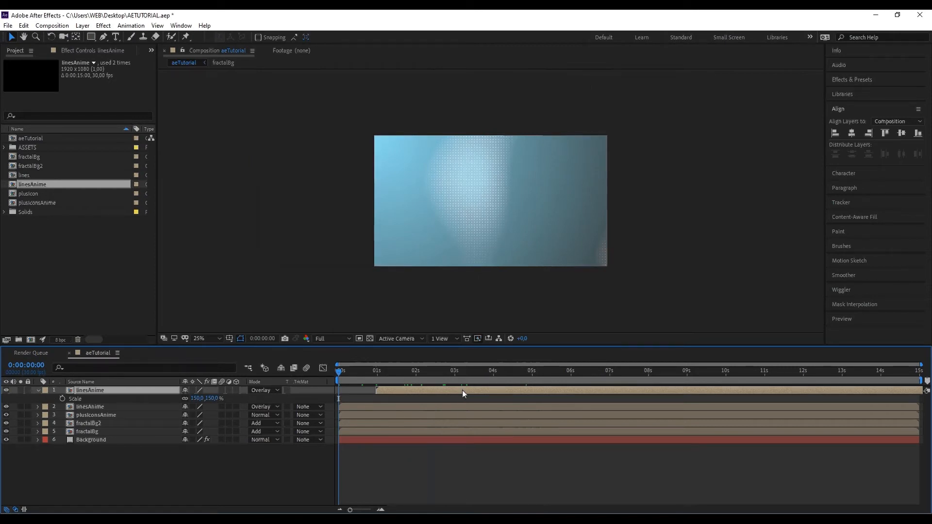
{"action": "left_click_drag", "start_coordinate": [202, 405], "coordinate": [191, 404]}
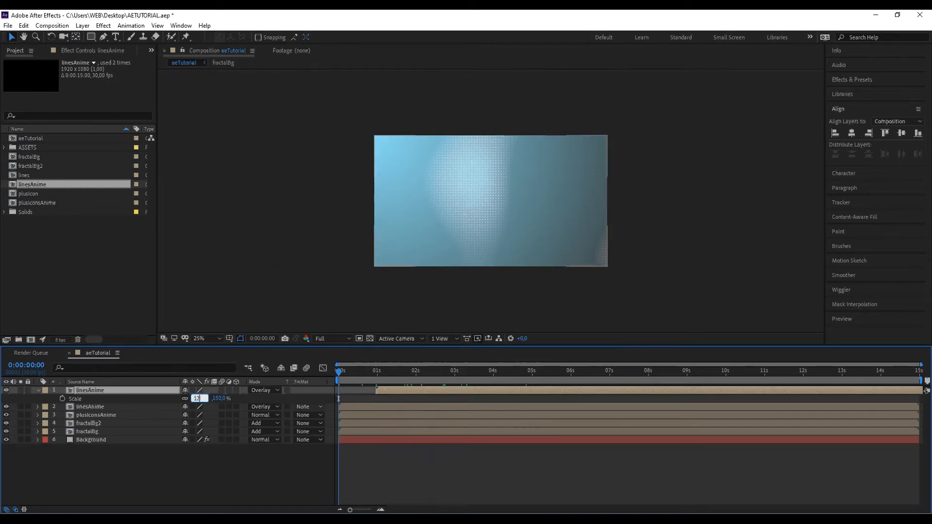
{"action": "left_click", "coordinate": [436, 372]}
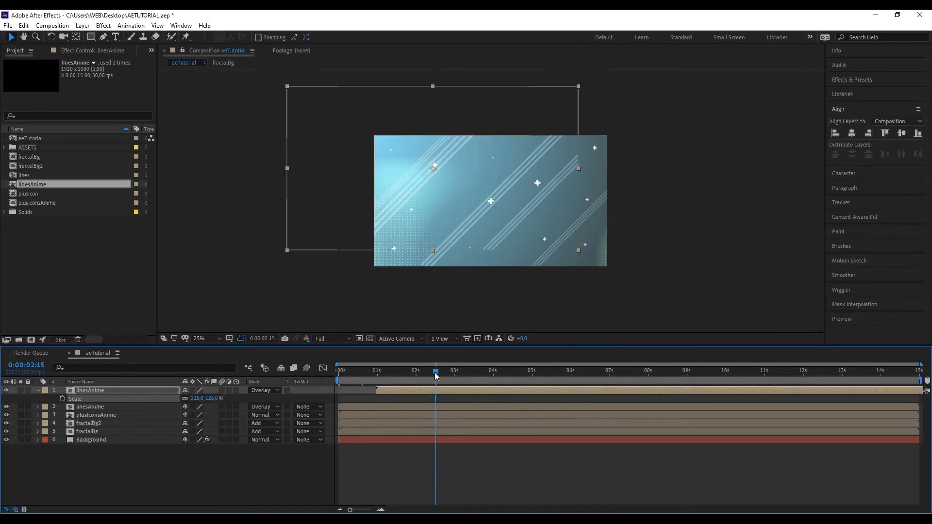
{"action": "left_click", "coordinate": [918, 133]}
{"action": "left_click", "coordinate": [868, 133]}
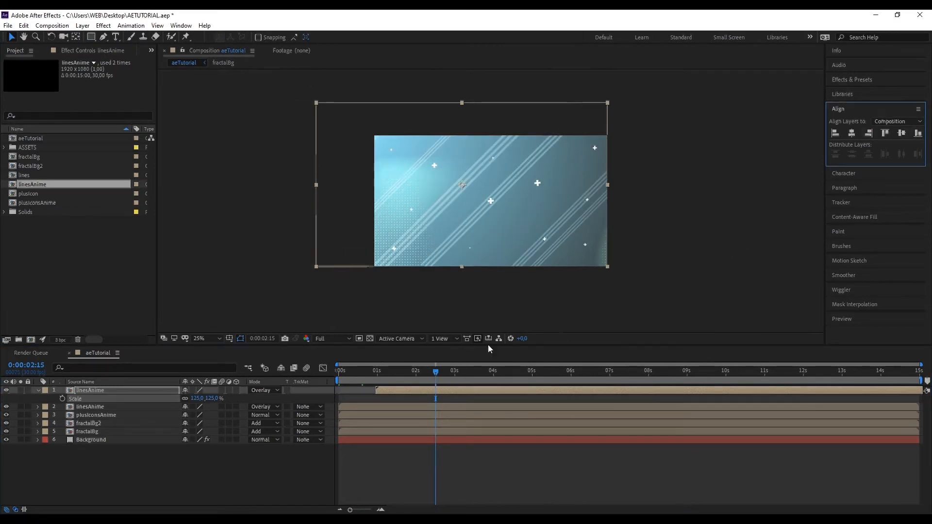
Move the upper linesAnime layer to start at 0:00:04:15, return to the composition's first frame and collapse the layer.
{"action": "left_click_drag", "start_coordinate": [435, 372], "coordinate": [513, 375]}
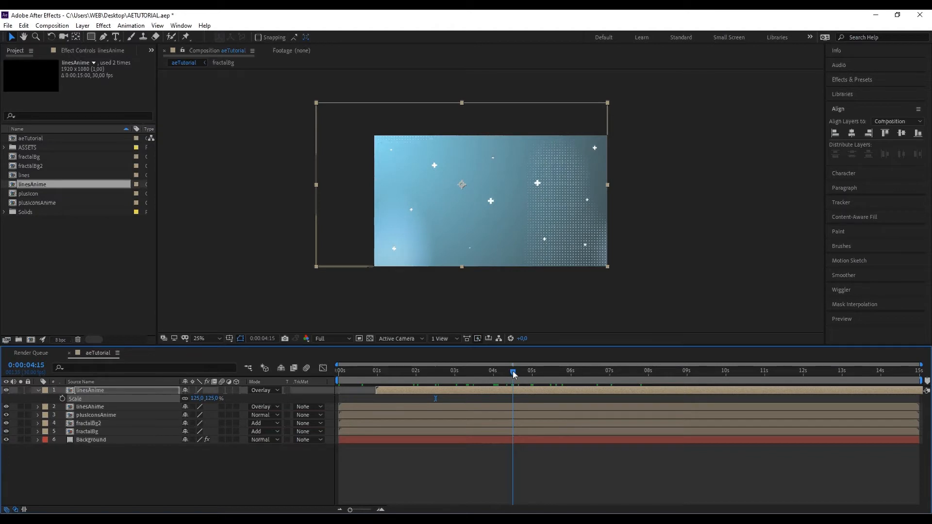
{"action": "left_click_drag", "start_coordinate": [377, 390], "coordinate": [514, 376]}
{"action": "key", "text": "Home"}
{"action": "left_click", "coordinate": [260, 480]}
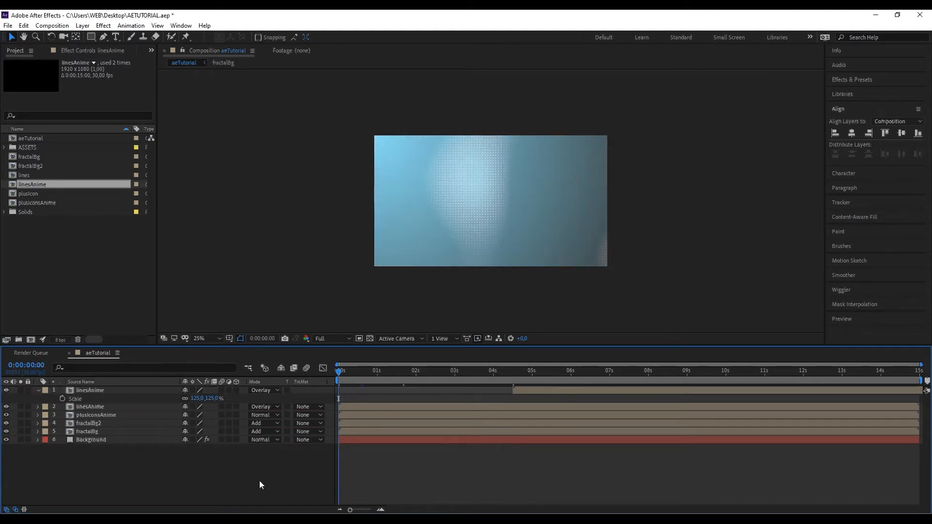
{"action": "left_click", "coordinate": [38, 390]}
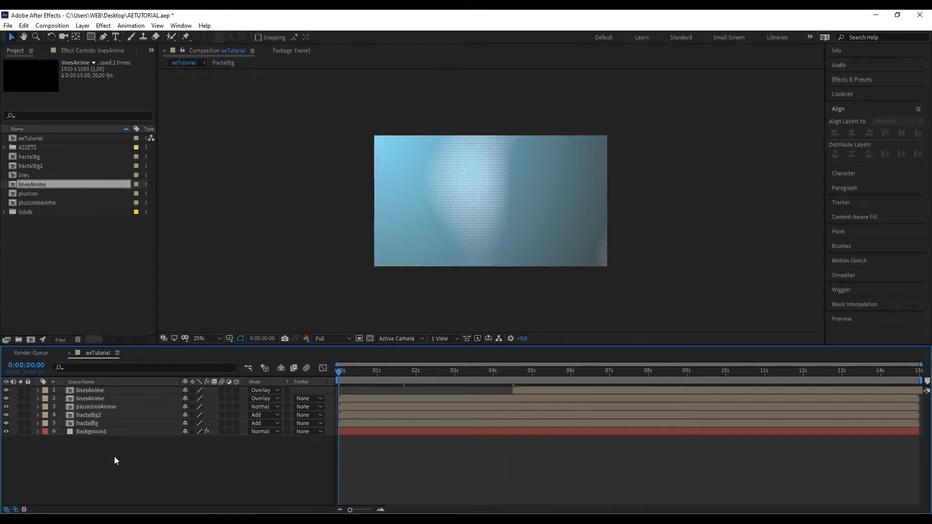
Set the opacity of the upper linesAnime layer to 15%.
{"action": "left_click", "coordinate": [108, 392]}
{"action": "key", "text": "t"}
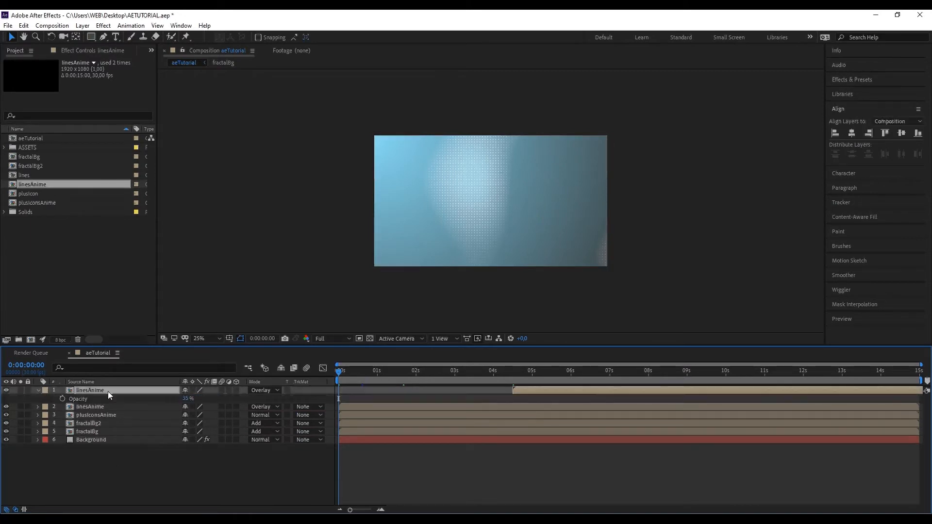
{"action": "left_click", "coordinate": [188, 398]}
{"action": "type", "text": "15"}
{"action": "key", "text": "Return"}
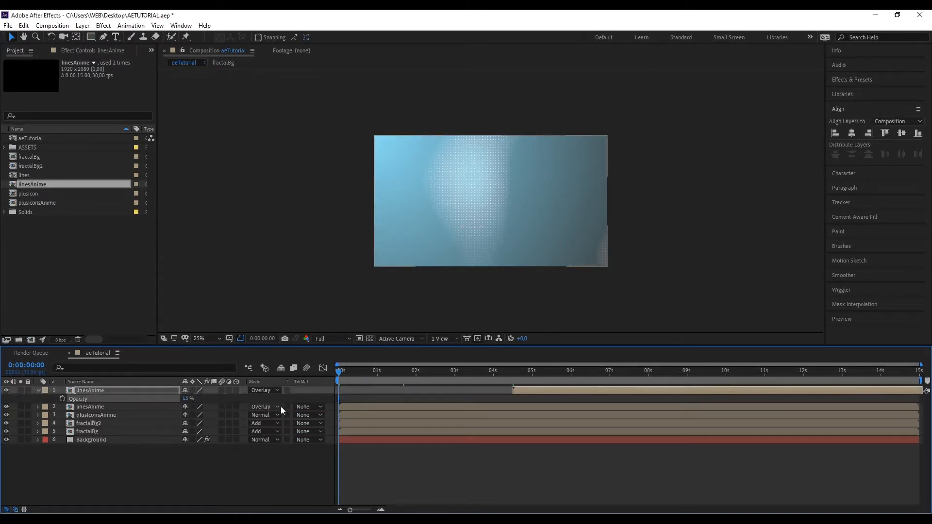
Play the aeTutorial composition from the start to check both line layers.
{"action": "left_click_drag", "start_coordinate": [530, 379], "coordinate": [338, 378]}
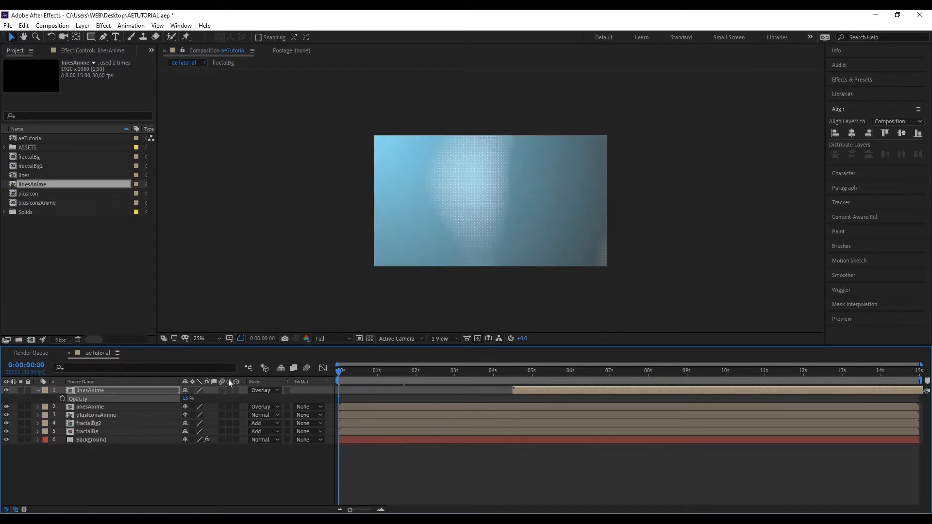
{"action": "left_click", "coordinate": [892, 322]}
{"action": "left_click", "coordinate": [875, 282]}
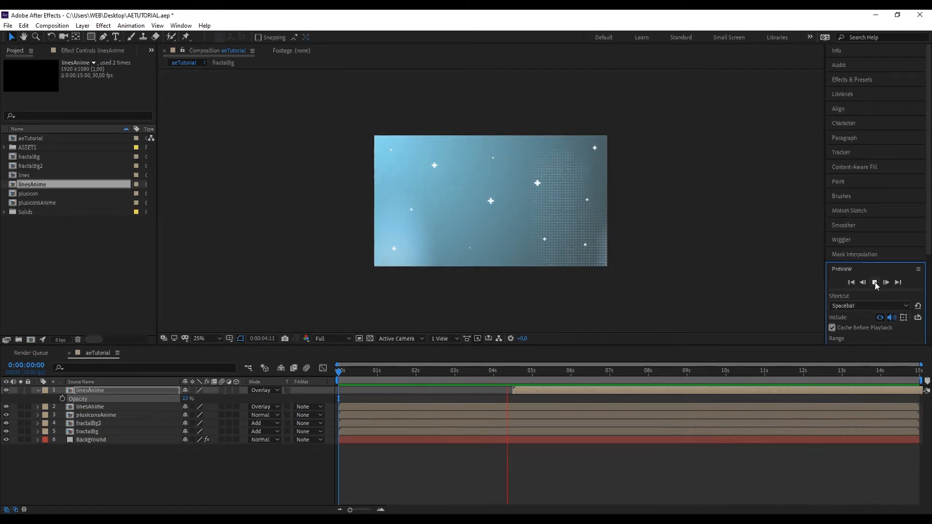
Stop the playback, move the upper linesAnime layer to start at 0:00:03:15 and return to the composition's first frame.
{"action": "left_click", "coordinate": [875, 282]}
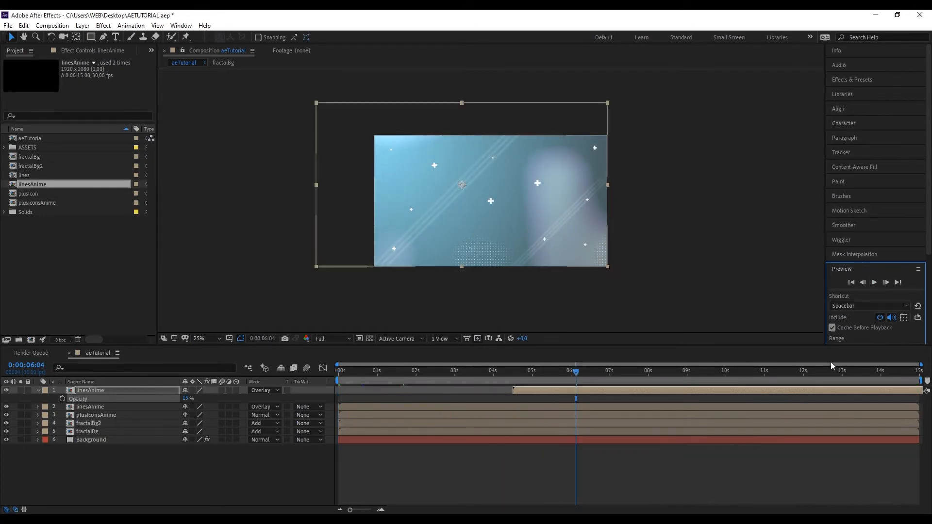
{"action": "left_click_drag", "start_coordinate": [493, 372], "coordinate": [474, 373]}
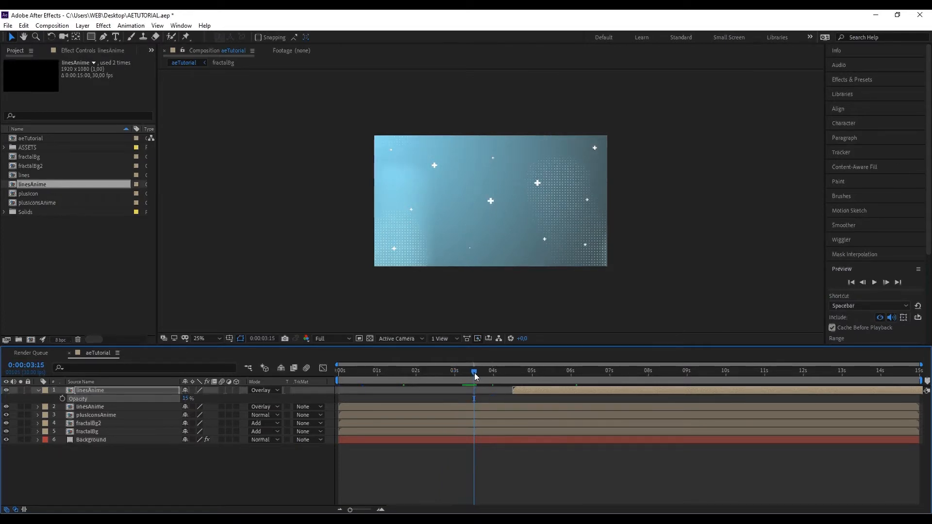
{"action": "left_click", "coordinate": [525, 394]}
{"action": "left_click_drag", "start_coordinate": [525, 396], "coordinate": [270, 383]}
Play the aeTutorial composition from the start to check the new line timing, and collapse the upper linesAnime layer.
{"action": "left_click", "coordinate": [874, 282]}
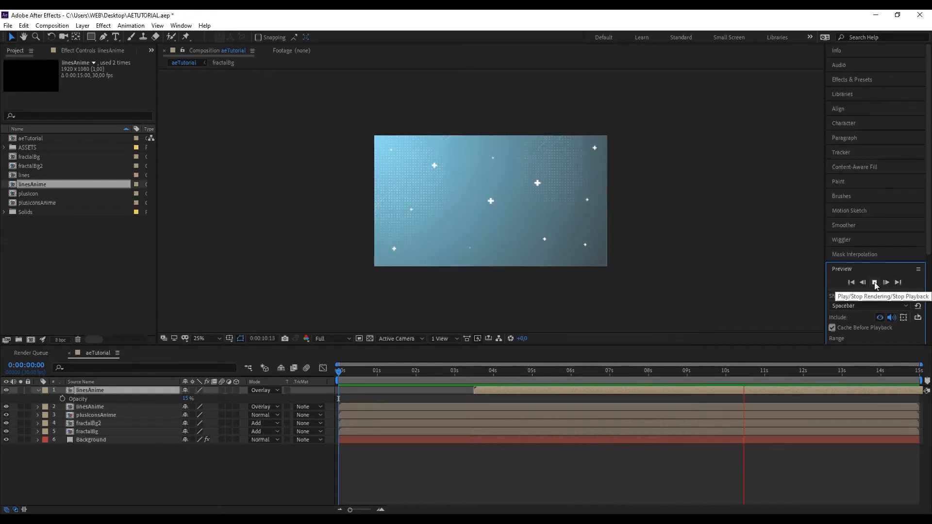
{"action": "left_click", "coordinate": [874, 282]}
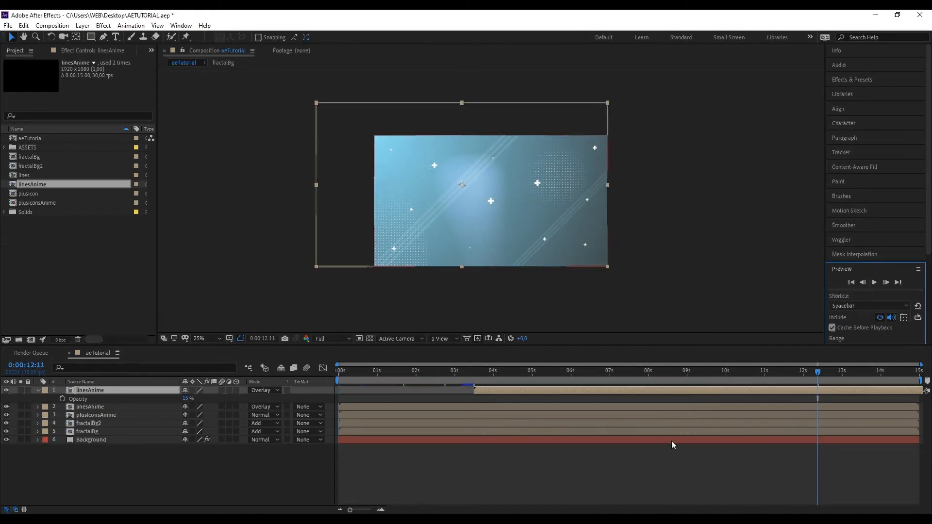
{"action": "left_click", "coordinate": [508, 472]}
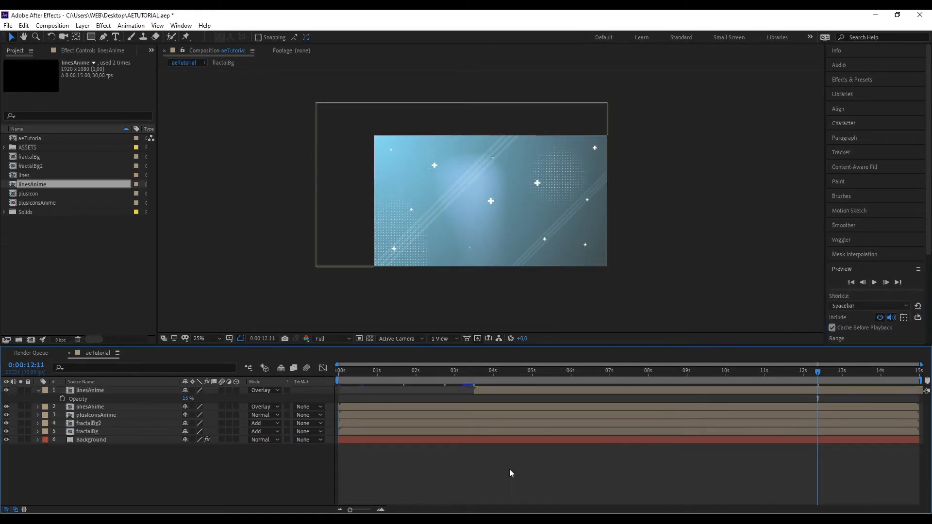
{"action": "left_click", "coordinate": [38, 391]}
Create a new 1080 x 1080 px composition named productImage-1.
{"action": "left_click", "coordinate": [68, 258]}
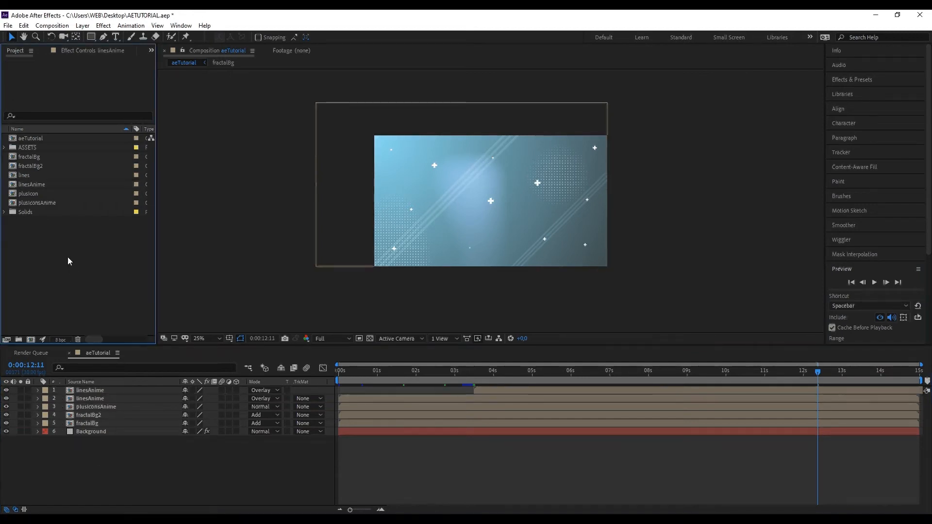
{"action": "left_click", "coordinate": [31, 339]}
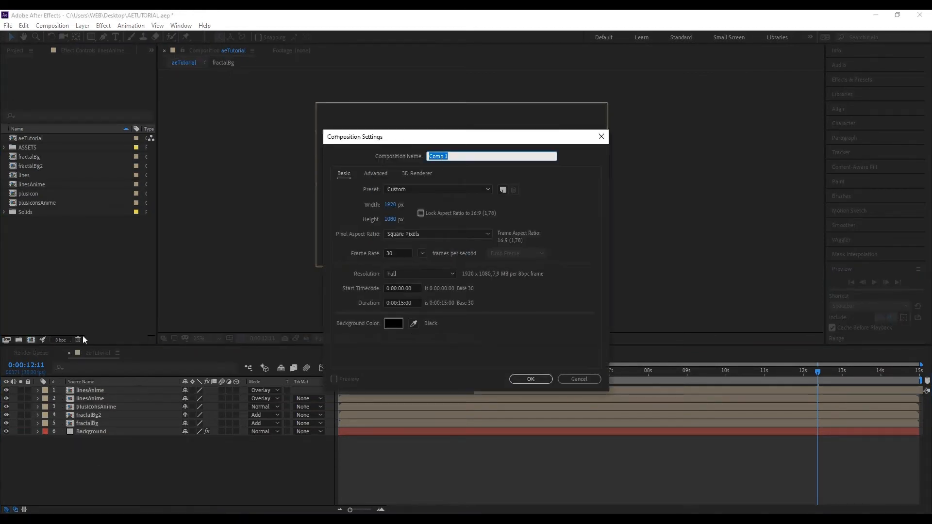
{"action": "type", "text": "product"}
{"action": "type", "text": "Image-"}
{"action": "left_click", "coordinate": [390, 205]}
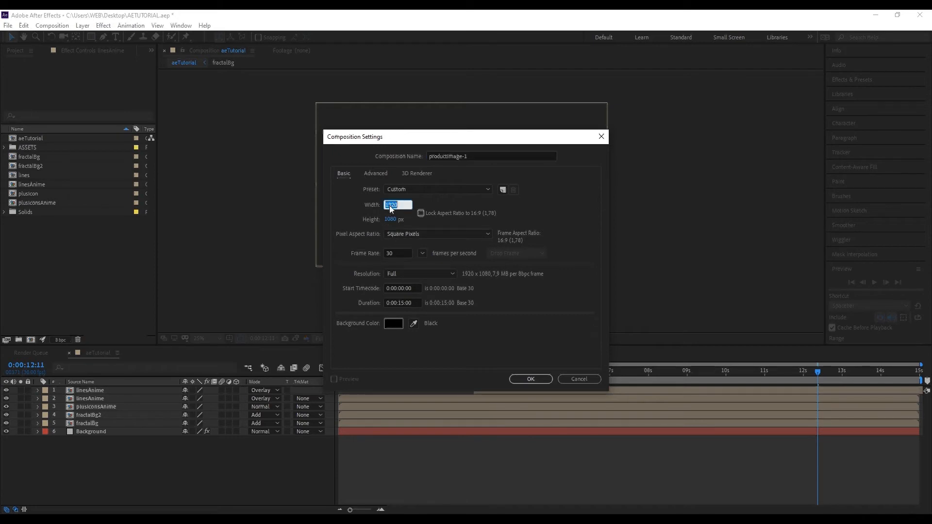
{"action": "type", "text": "1080"}
{"action": "key", "text": "Return"}
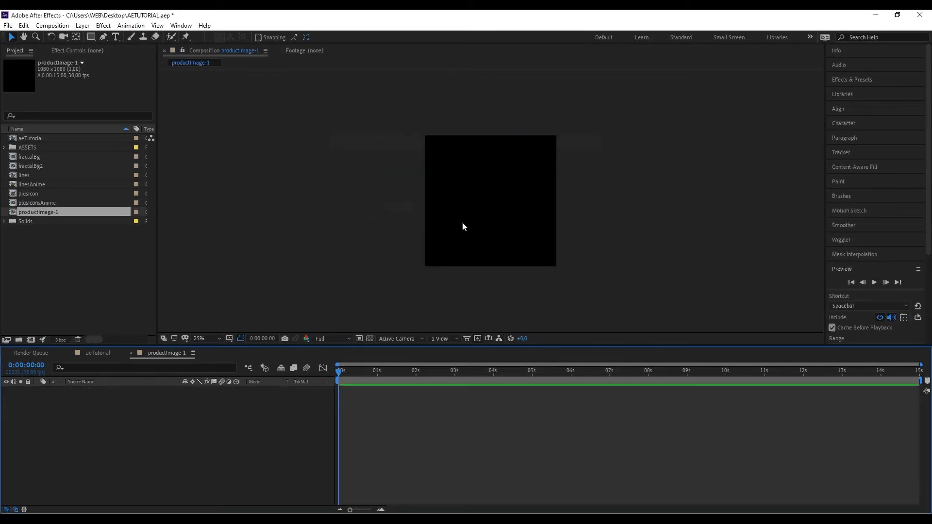
Add appleWatch.png from the ASSETS folder to the productImage-1 composition and close that composition.
{"action": "left_click", "coordinate": [4, 147]}
{"action": "left_click", "coordinate": [63, 159]}
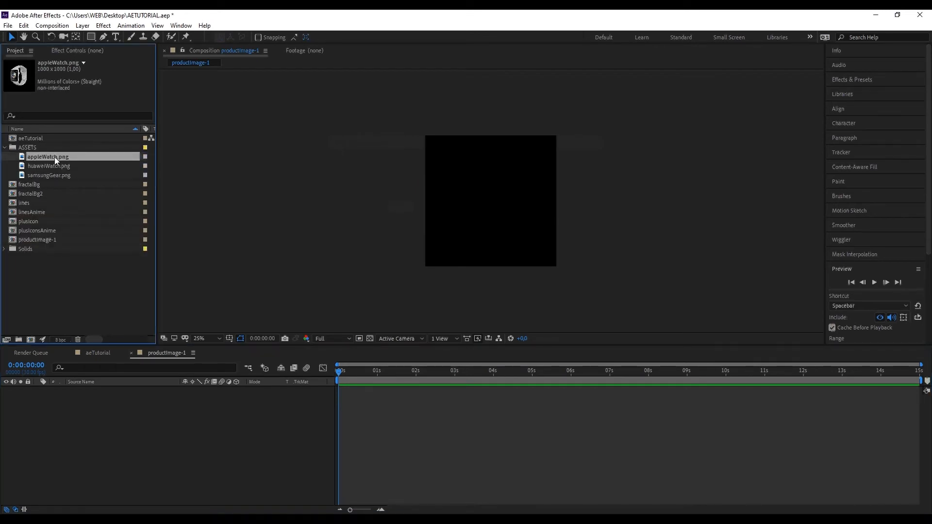
{"action": "left_click_drag", "start_coordinate": [54, 157], "coordinate": [143, 491]}
{"action": "left_click", "coordinate": [293, 443]}
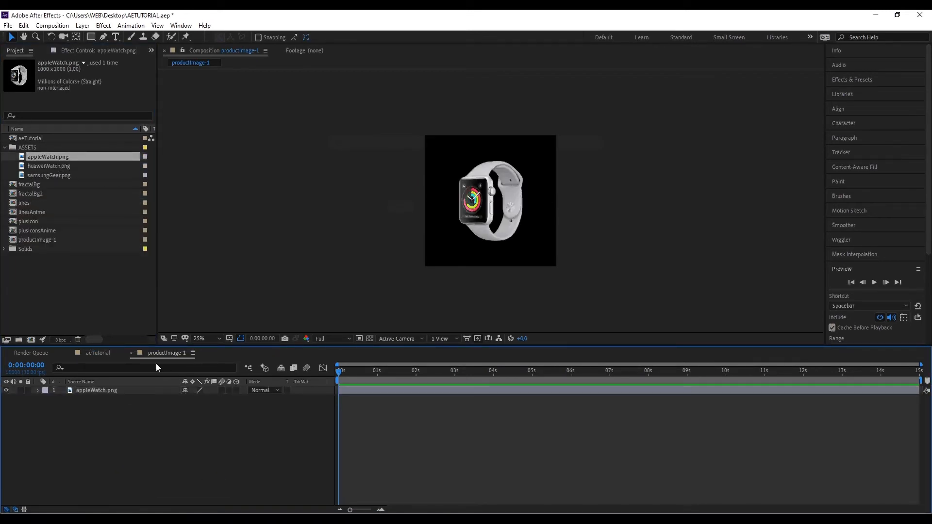
{"action": "left_click", "coordinate": [131, 353]}
Duplicate the productImage-1 composition twice in the project.
{"action": "left_click", "coordinate": [53, 240]}
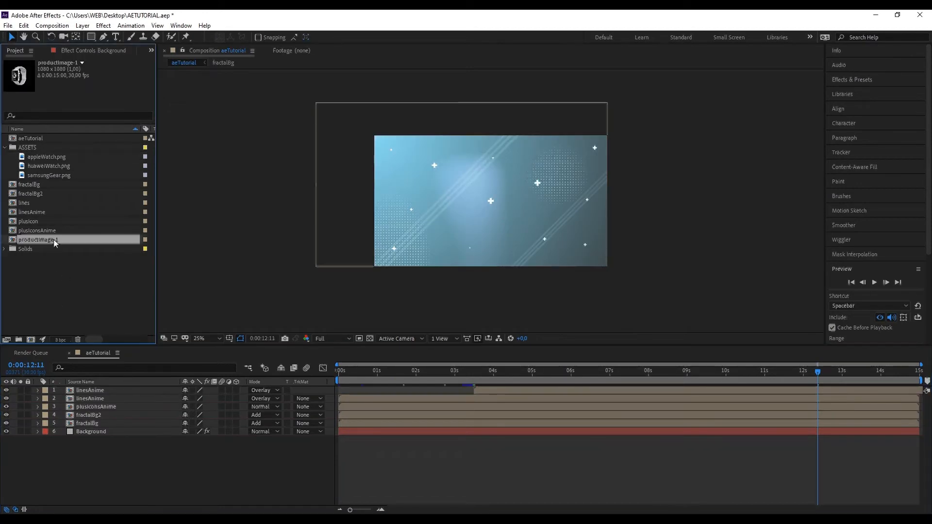
{"action": "key", "text": "ctrl+d"}
{"action": "key", "text": "ctrl+d"}
Replace the watch image in the productImage-2 composition with huaweiWatch.png and close that composition.
{"action": "double_click", "coordinate": [54, 249]}
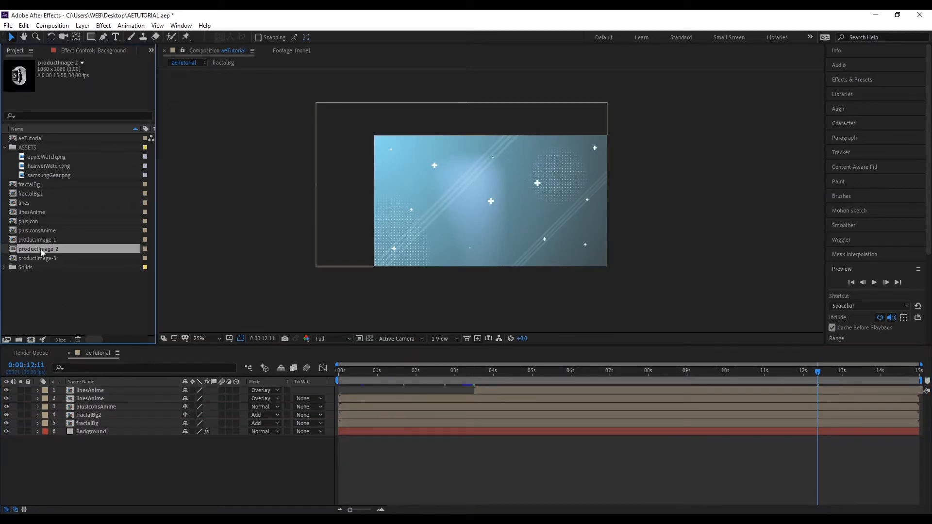
{"action": "left_click", "coordinate": [100, 391]}
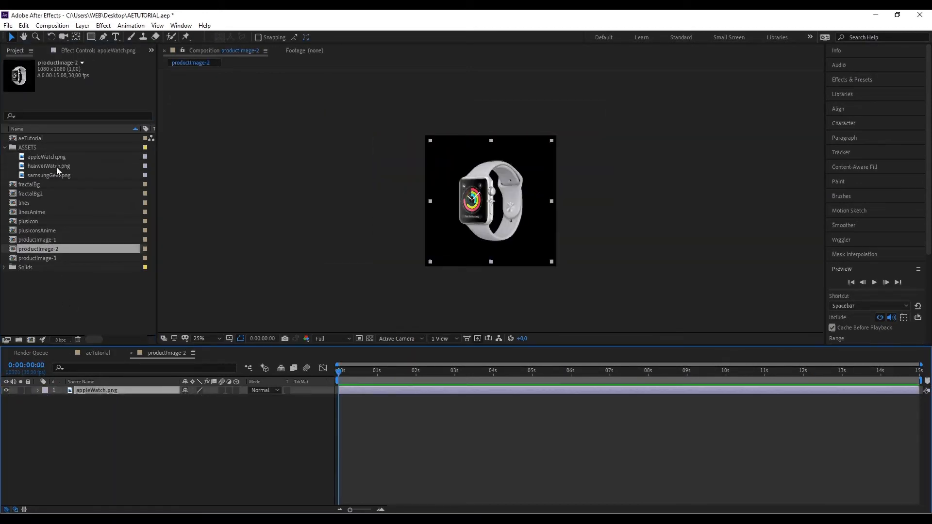
{"action": "left_click_drag", "start_coordinate": [56, 166], "coordinate": [108, 389]}
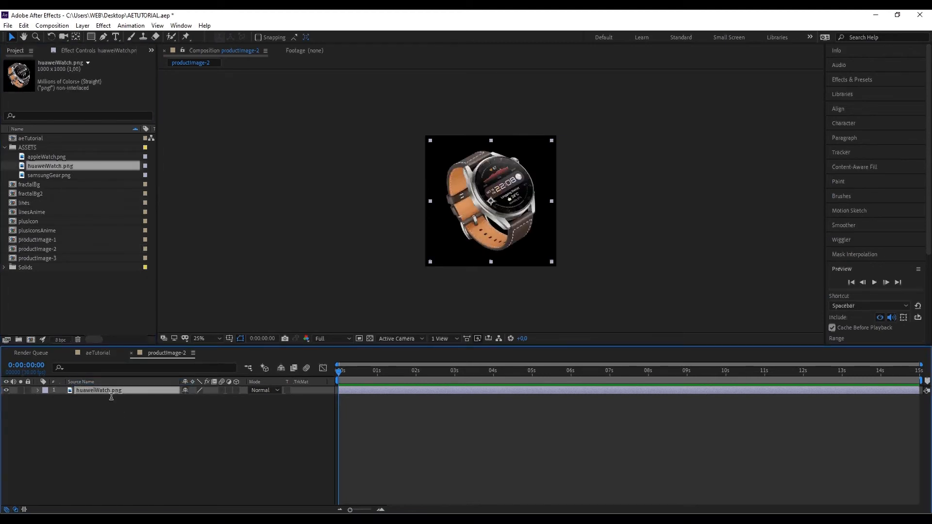
{"action": "left_click", "coordinate": [131, 354]}
Replace the watch image in the productImage-3 composition with samsungGear.png, close that composition and collapse the ASSETS folder.
{"action": "left_click", "coordinate": [54, 261]}
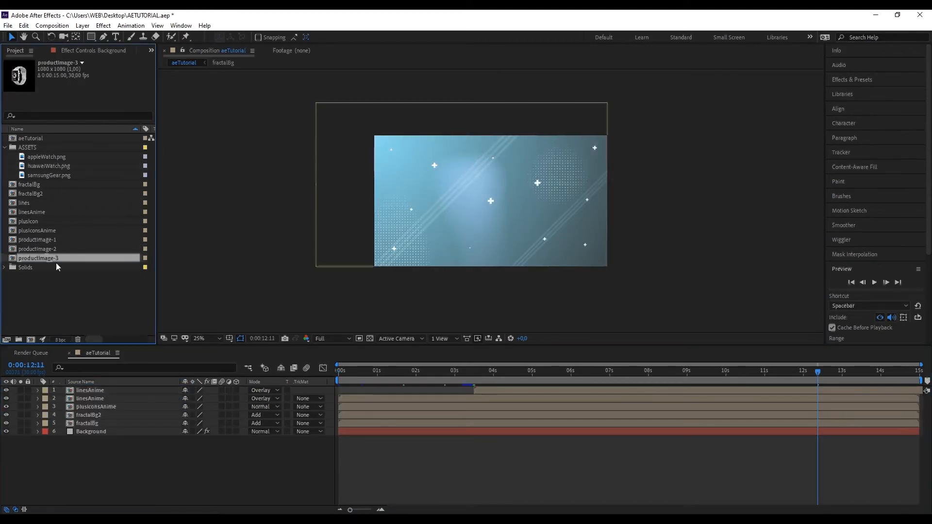
{"action": "double_click", "coordinate": [51, 260]}
{"action": "left_click", "coordinate": [115, 390]}
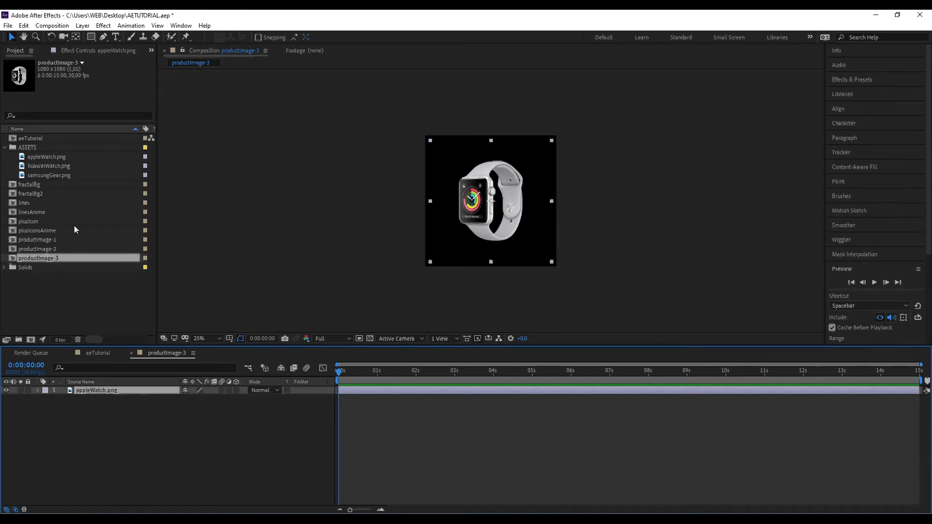
{"action": "left_click_drag", "start_coordinate": [60, 176], "coordinate": [103, 391]}
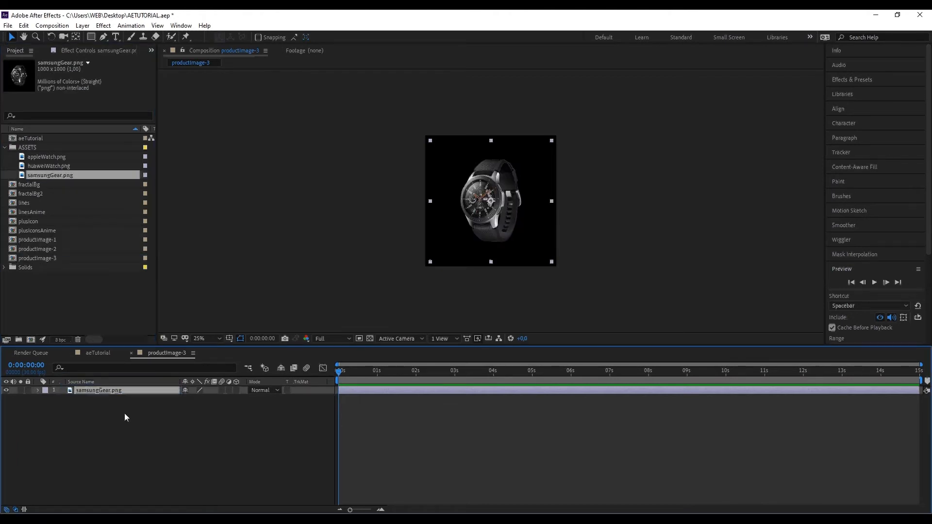
{"action": "left_click", "coordinate": [131, 352]}
{"action": "left_click", "coordinate": [79, 315]}
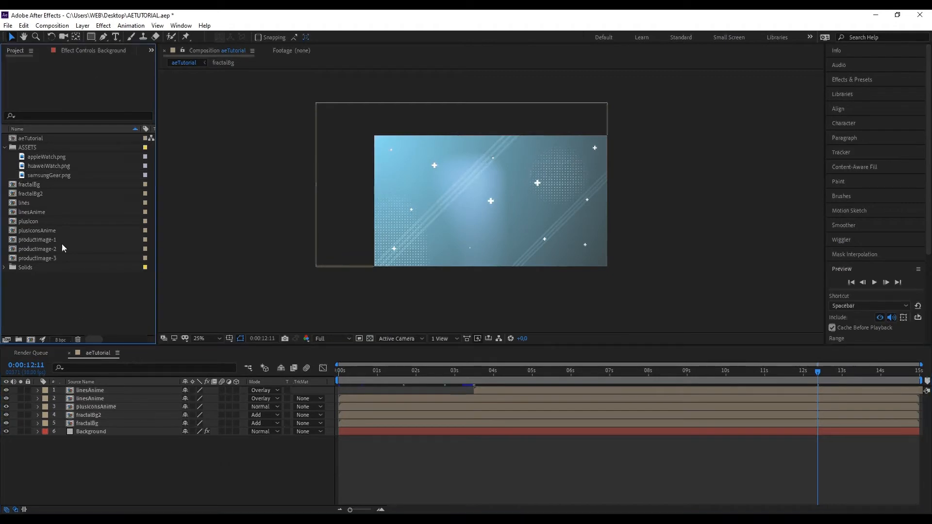
{"action": "left_click", "coordinate": [4, 147]}
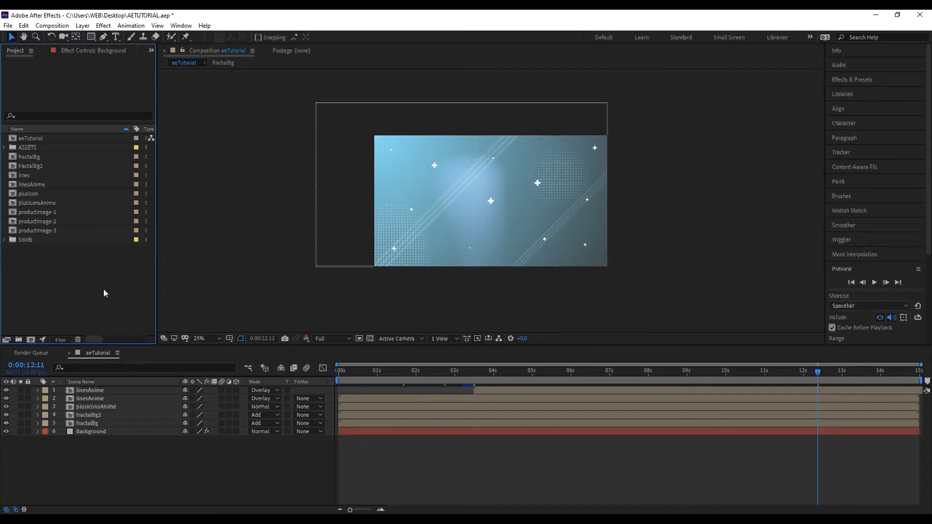
Create a new composition named bgText-1 with a width of 1920 px.
{"action": "left_click", "coordinate": [30, 340]}
{"action": "type", "text": "b"}
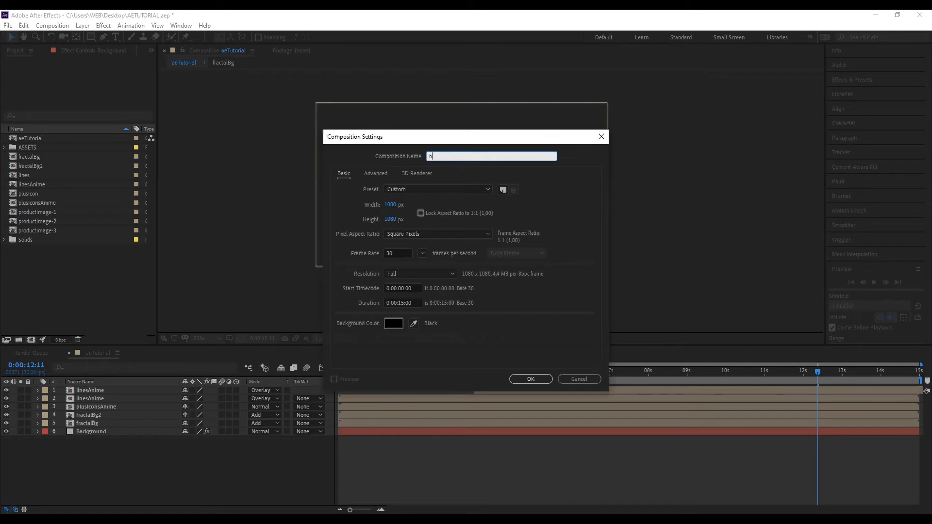
{"action": "type", "text": "gText-1"}
{"action": "left_click", "coordinate": [392, 205]}
{"action": "type", "text": "1920"}
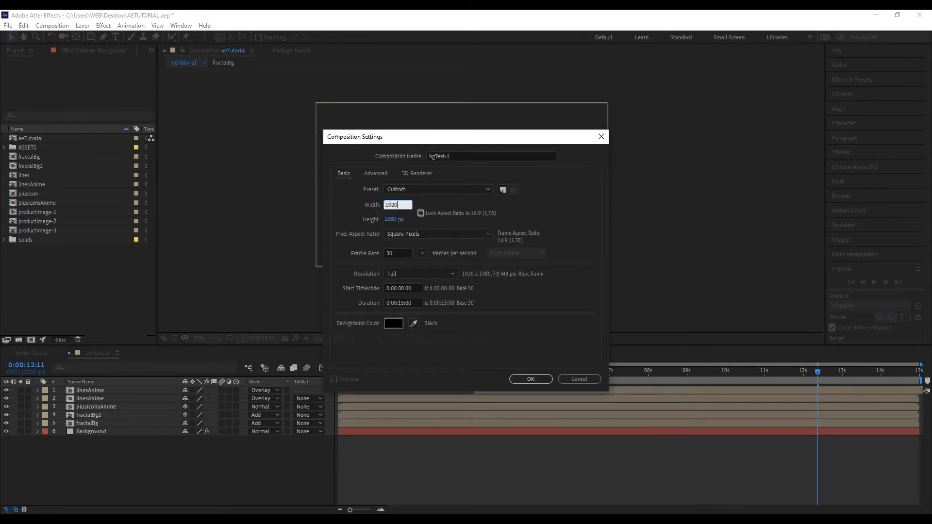
{"action": "key", "text": "Return"}
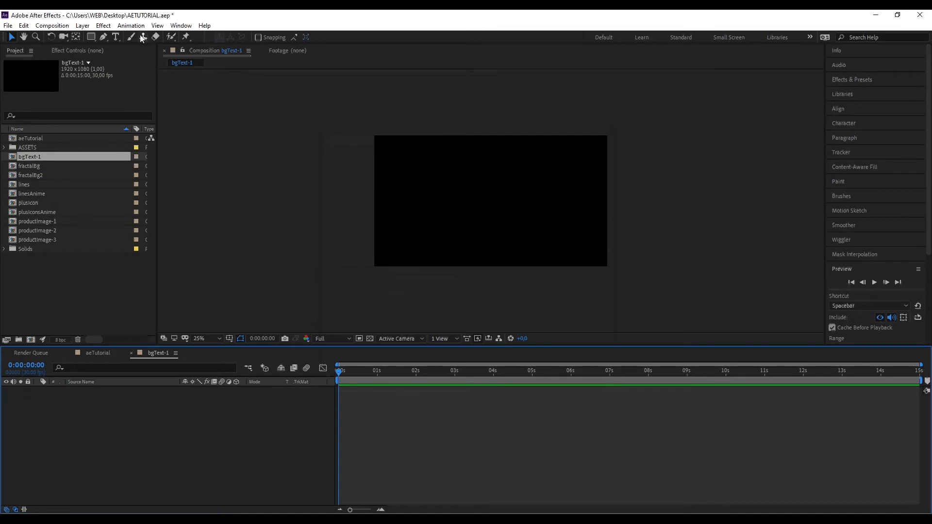
Add a text layer reading APPLE near the centre of the bgText-1 composition.
{"action": "left_click", "coordinate": [115, 37]}
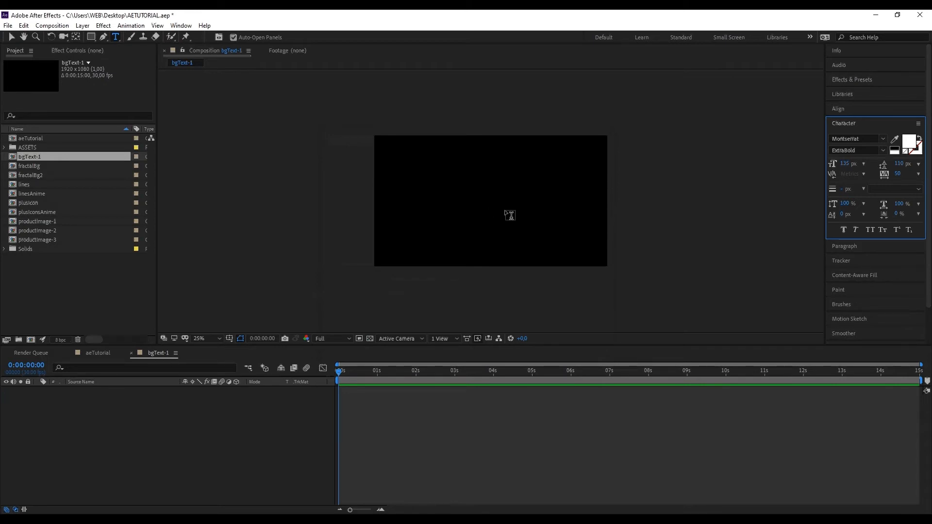
{"action": "scroll", "coordinate": [489, 207], "scroll_direction": "up", "scroll_amount": 1}
{"action": "scroll", "coordinate": [489, 207], "scroll_direction": "down", "scroll_amount": 1}
{"action": "left_click", "coordinate": [486, 206]}
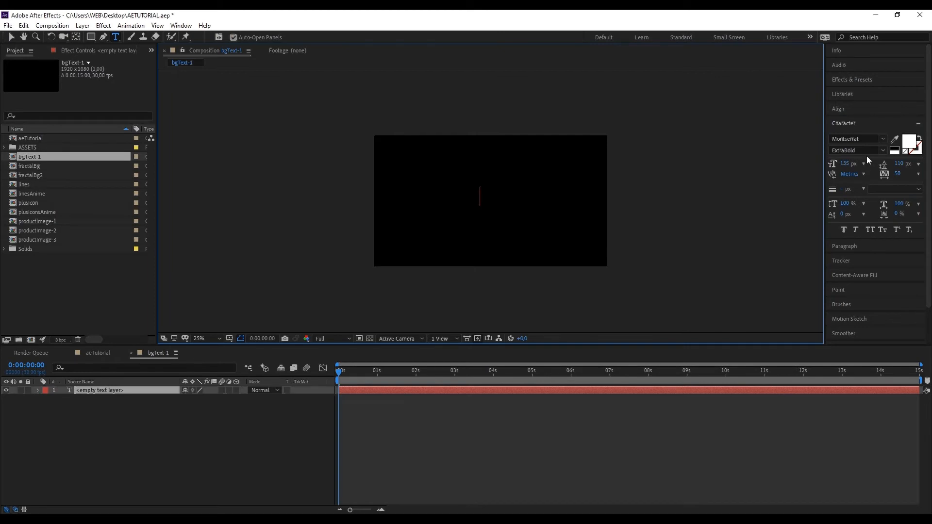
{"action": "type", "text": "APPLE"}
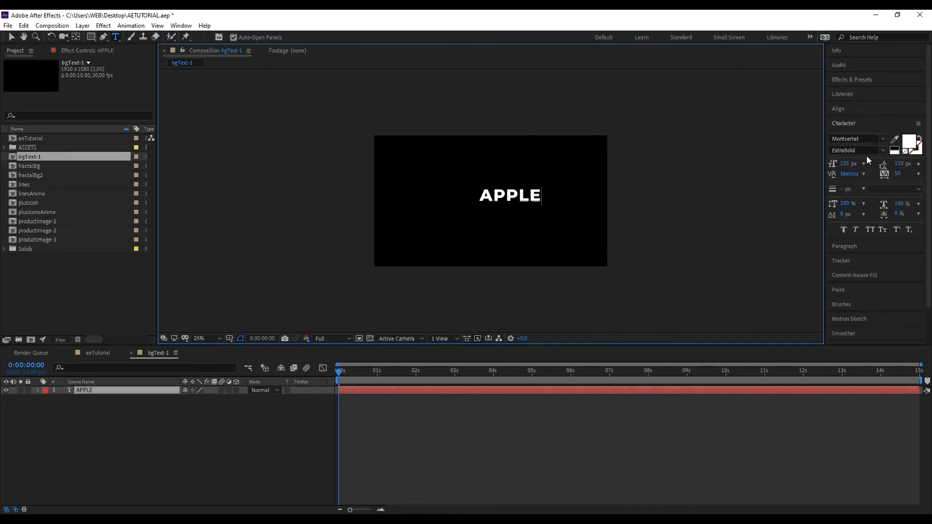
{"action": "left_click", "coordinate": [10, 37]}
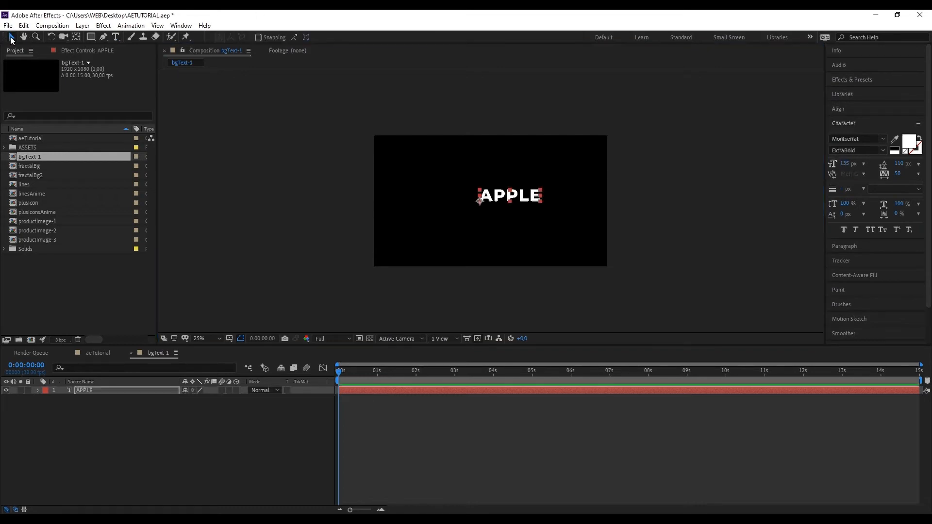
Move the anchor point of the APPLE text layer to the centre of the word and reselect the layer.
{"action": "left_click", "coordinate": [456, 208]}
{"action": "left_click", "coordinate": [518, 205]}
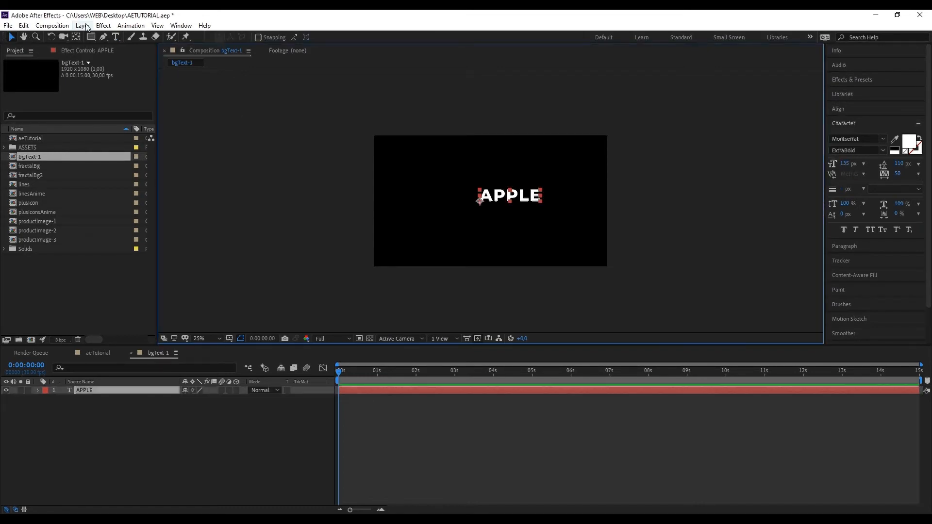
{"action": "left_click", "coordinate": [76, 36]}
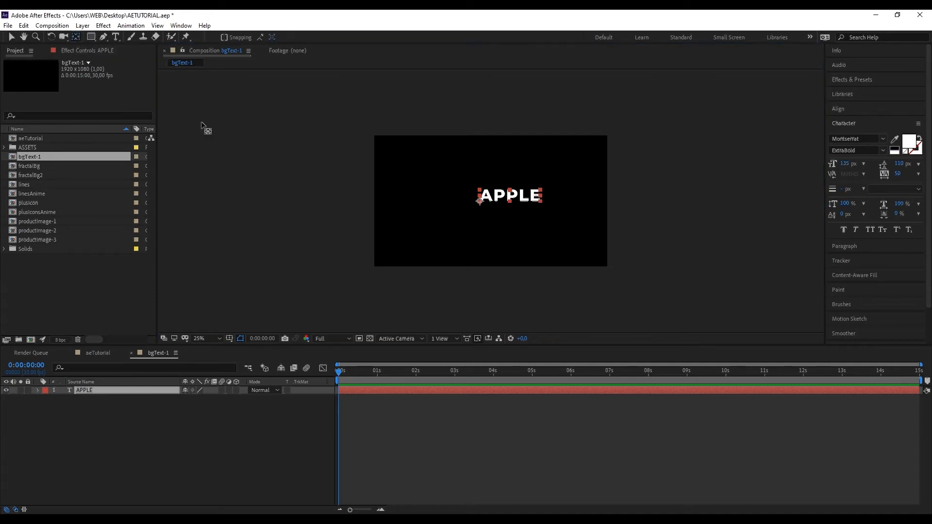
{"action": "left_click", "coordinate": [485, 205]}
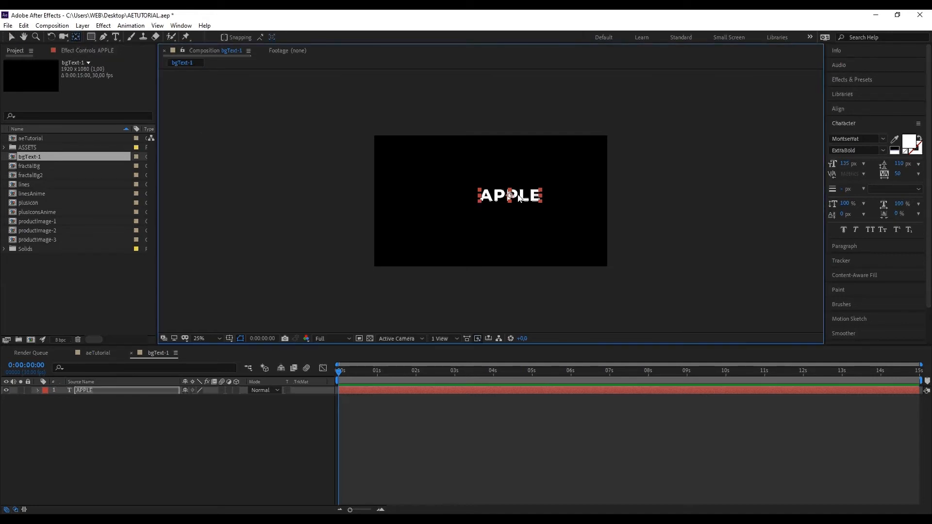
{"action": "left_click", "coordinate": [12, 37]}
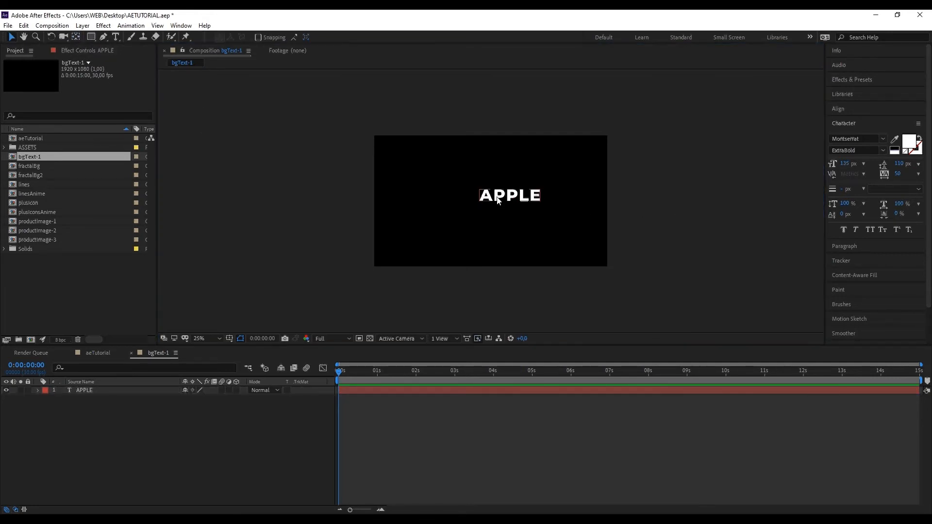
{"action": "left_click", "coordinate": [525, 202]}
Enlarge the APPLE text to a font size of 400 px and raise it to 800 px.
{"action": "left_click", "coordinate": [846, 164]}
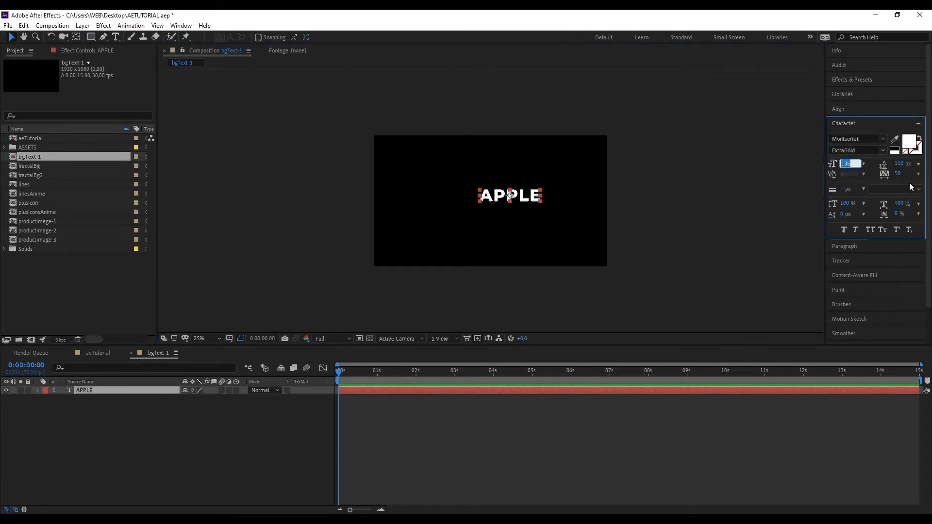
{"action": "type", "text": "400"}
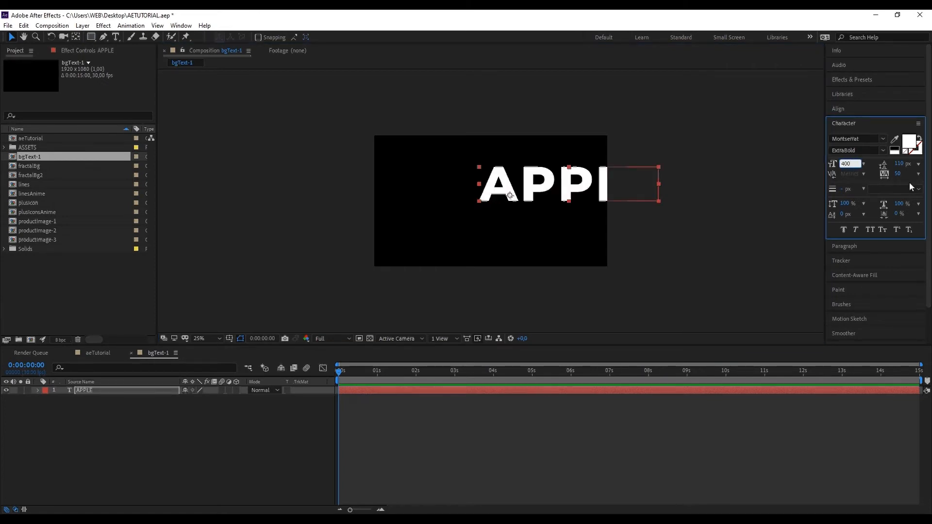
{"action": "key", "text": "Return"}
{"action": "left_click", "coordinate": [849, 166]}
{"action": "type", "text": "800"}
{"action": "key", "text": "Return"}
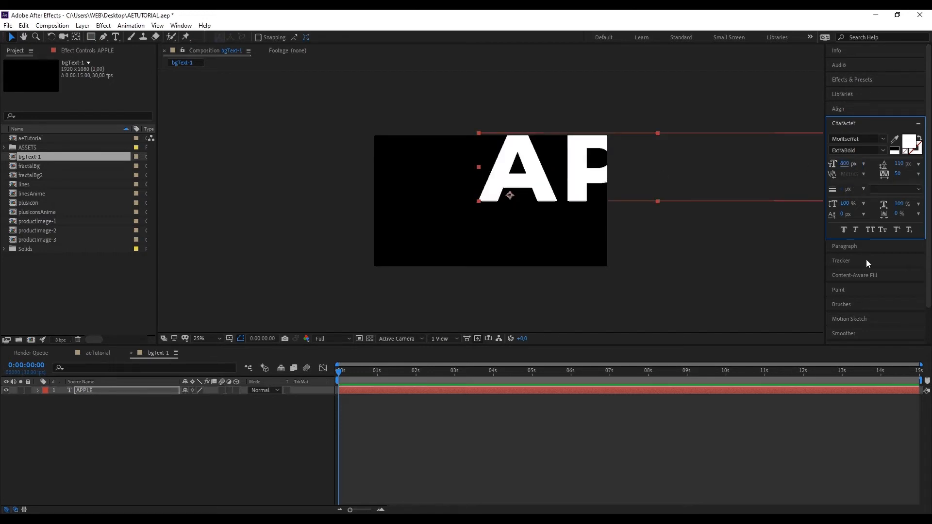
Centre the APPLE text layer vertically and horizontally in the bgText-1 composition.
{"action": "left_click", "coordinate": [872, 109]}
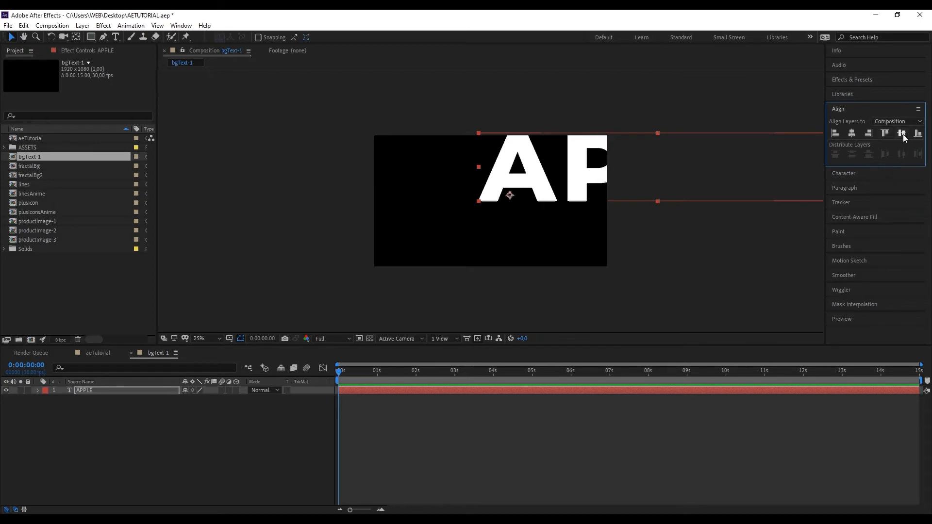
{"action": "left_click", "coordinate": [902, 135]}
{"action": "left_click", "coordinate": [853, 133]}
{"action": "left_click", "coordinate": [755, 177]}
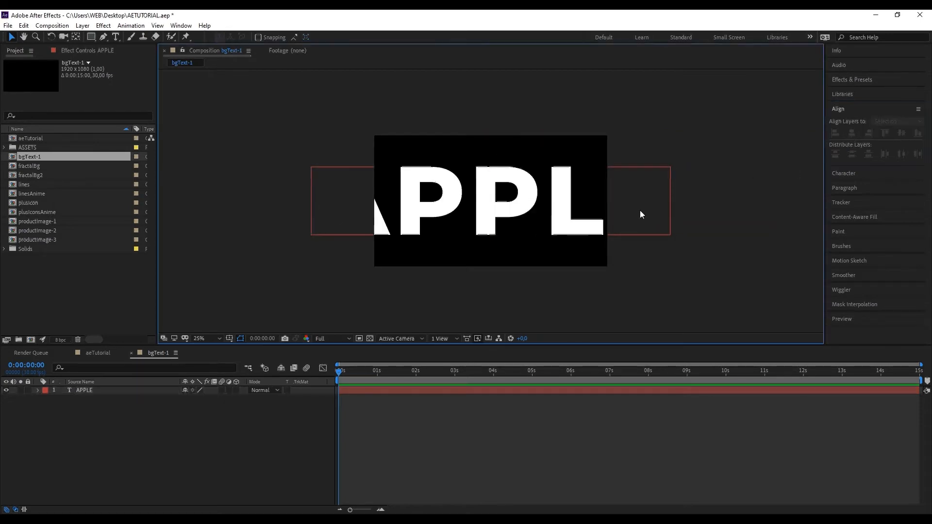
{"action": "left_click", "coordinate": [646, 232]}
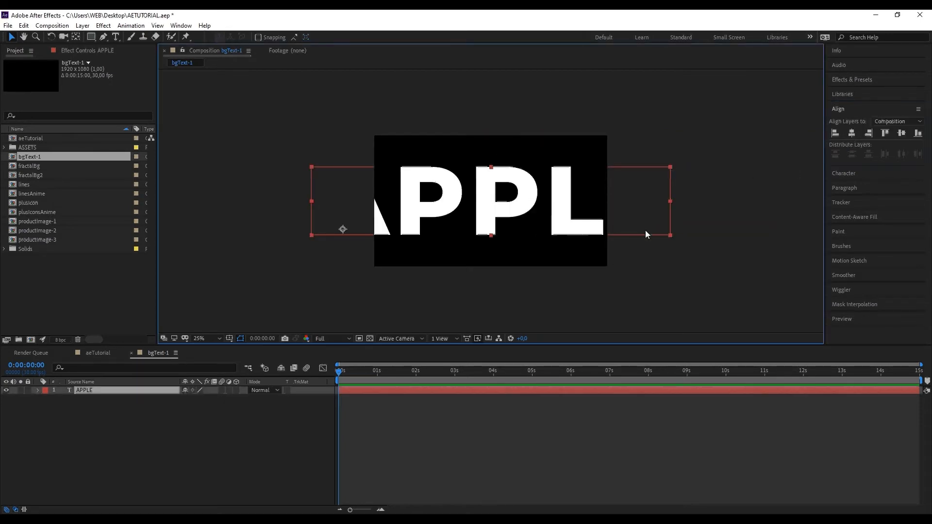
Set the APPLE text's font size to 600 px and centre the layer in the composition again.
{"action": "left_click", "coordinate": [854, 174]}
{"action": "left_click", "coordinate": [851, 164]}
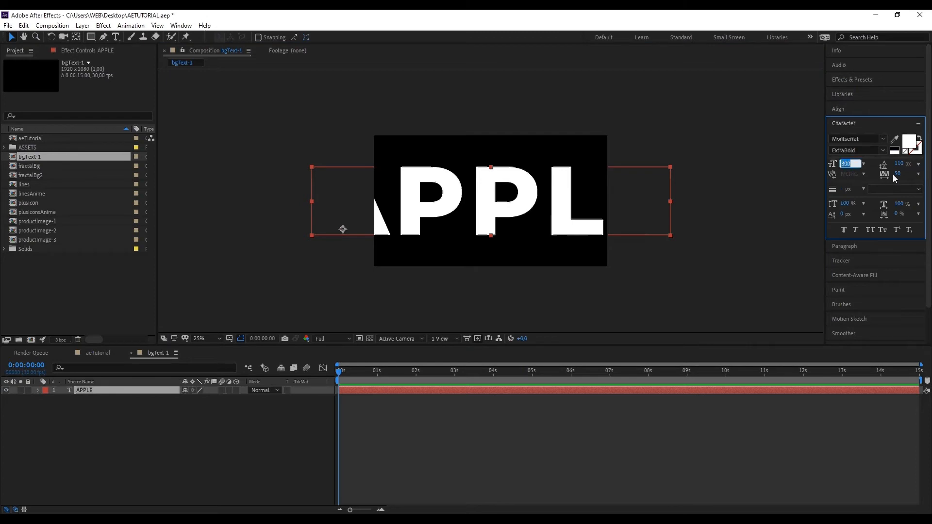
{"action": "type", "text": "600"}
{"action": "key", "text": "Return"}
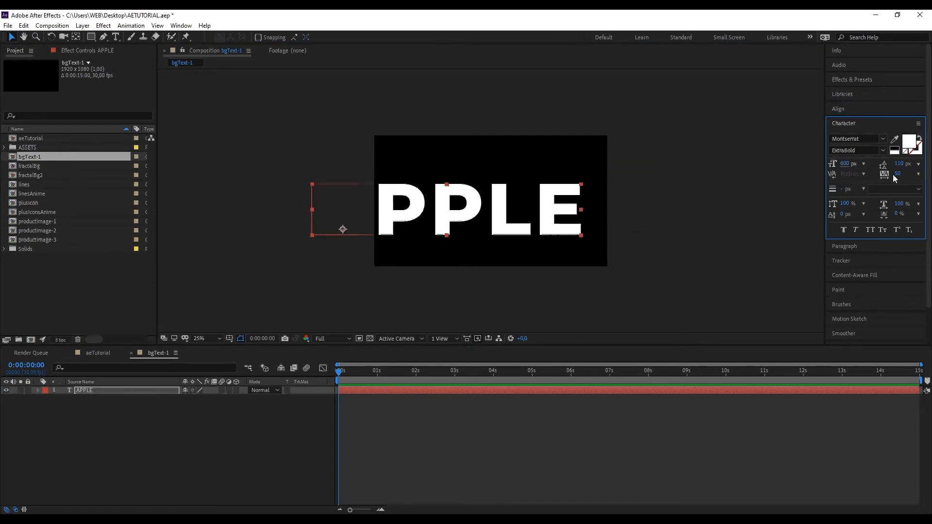
{"action": "left_click", "coordinate": [861, 111]}
{"action": "left_click", "coordinate": [851, 133]}
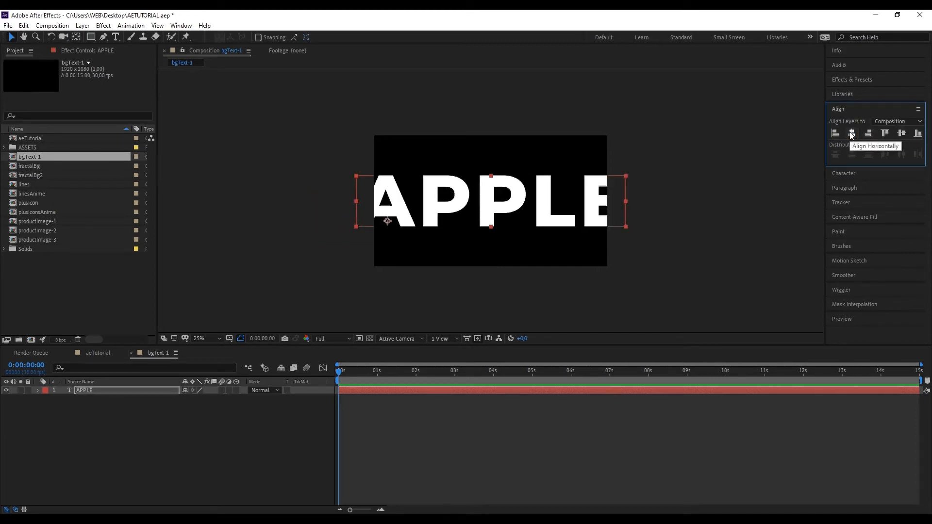
{"action": "left_click", "coordinate": [736, 217]}
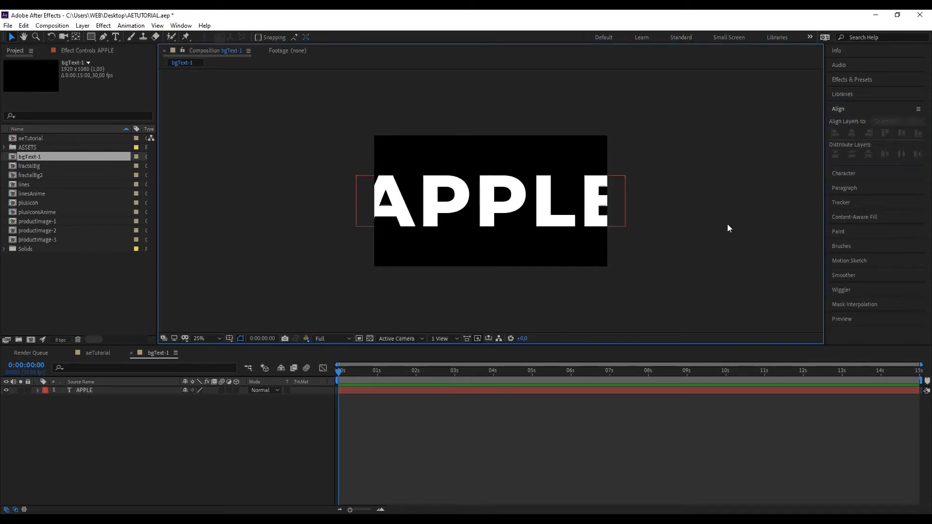
{"action": "left_click", "coordinate": [560, 224]}
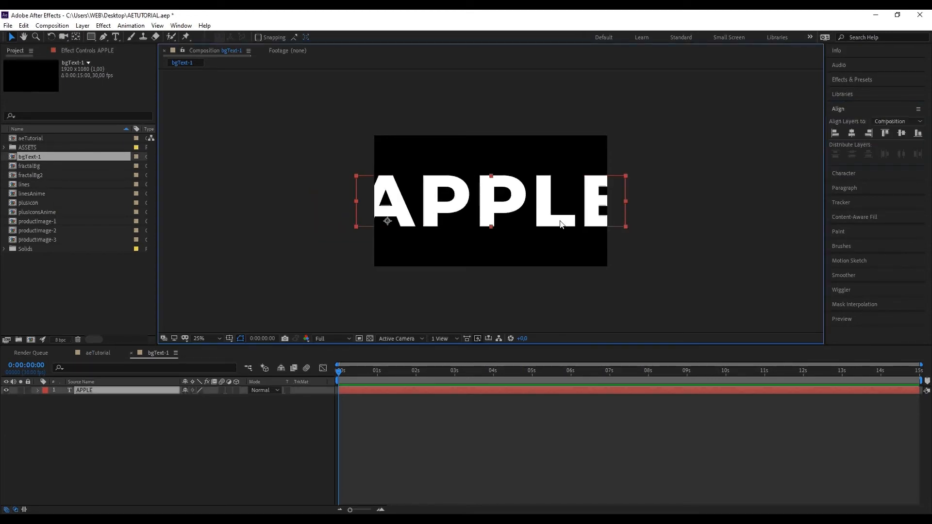
Swap the APPLE text's fill and stroke so it has no fill and a 1 px white outline.
{"action": "left_click", "coordinate": [858, 175]}
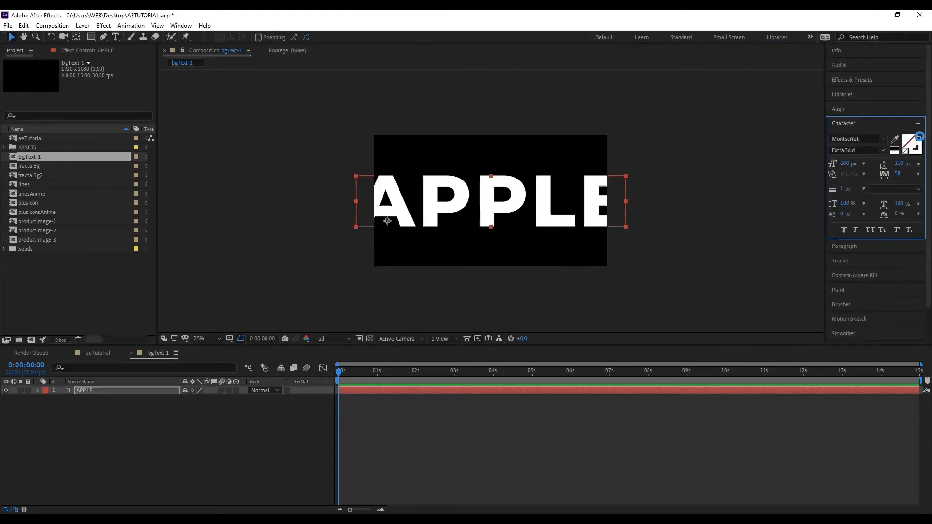
{"action": "left_click", "coordinate": [919, 136]}
{"action": "left_click", "coordinate": [725, 203]}
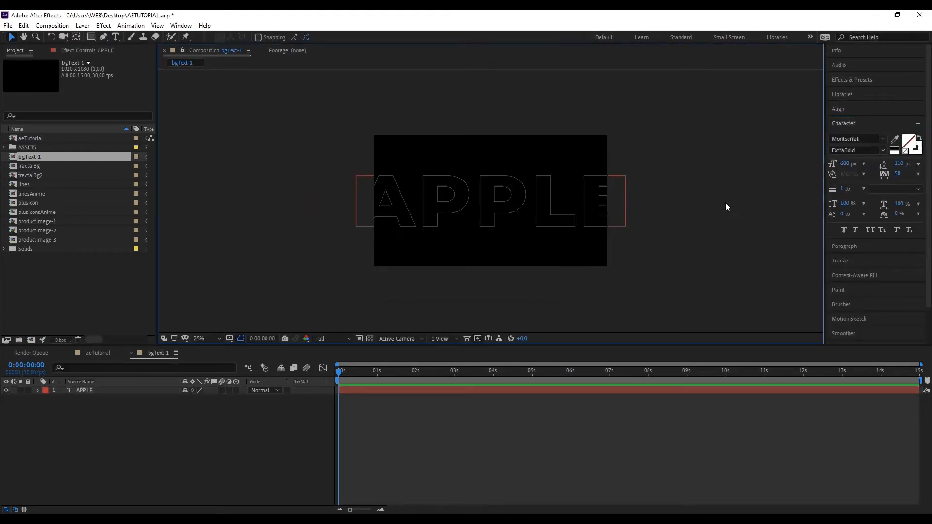
{"action": "left_click", "coordinate": [583, 203]}
{"action": "left_click", "coordinate": [680, 217]}
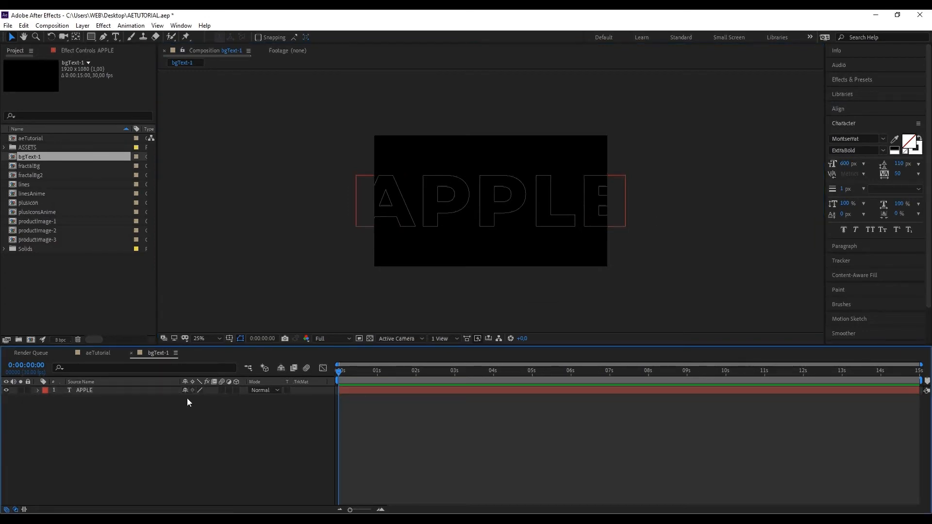
Keyframe the APPLE layer's position at 0:00 and 1:15, moving the text straight down below the frame at 0:00.
{"action": "left_click", "coordinate": [112, 390]}
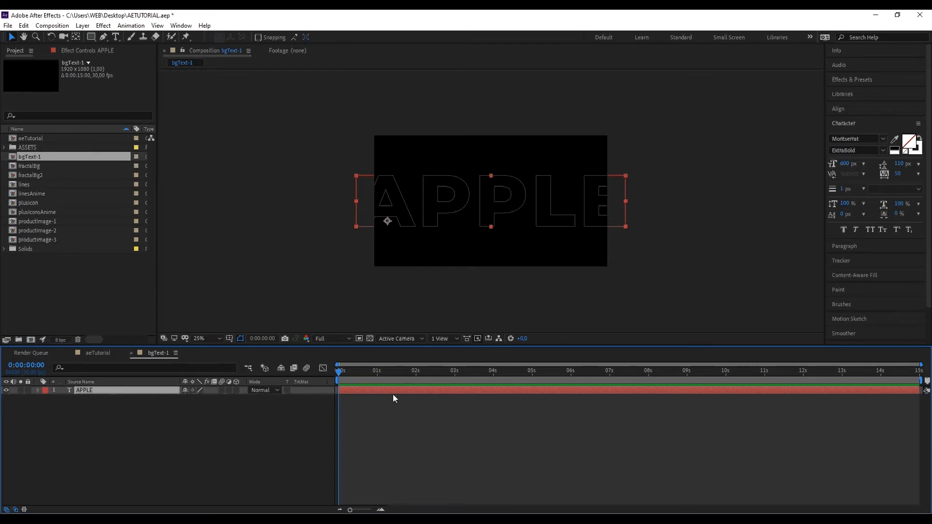
{"action": "key", "text": "p"}
{"action": "left_click", "coordinate": [62, 398]}
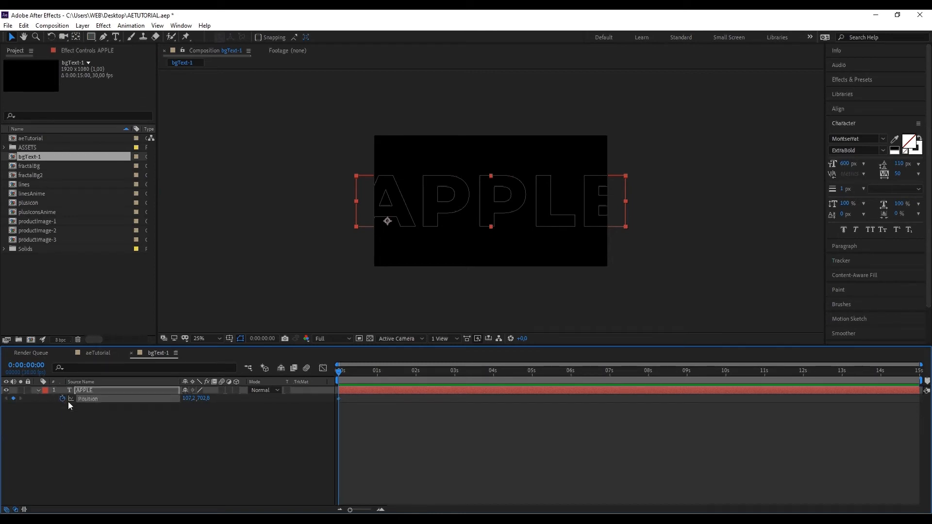
{"action": "left_click", "coordinate": [380, 510]}
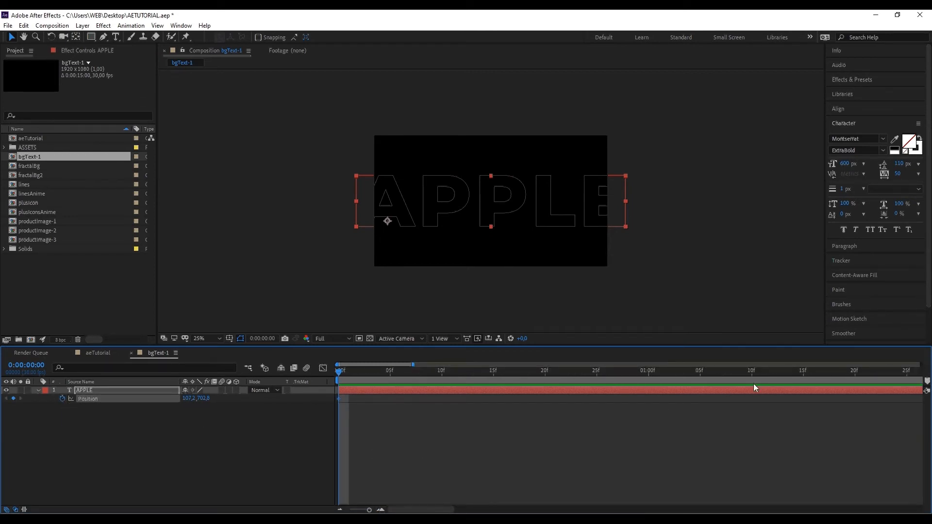
{"action": "left_click", "coordinate": [803, 372]}
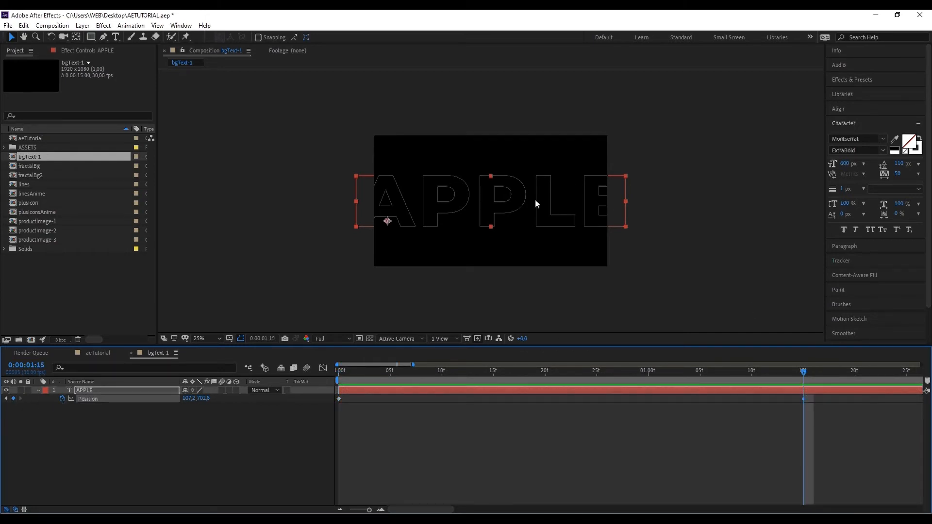
{"action": "left_click_drag", "start_coordinate": [631, 372], "coordinate": [291, 375]}
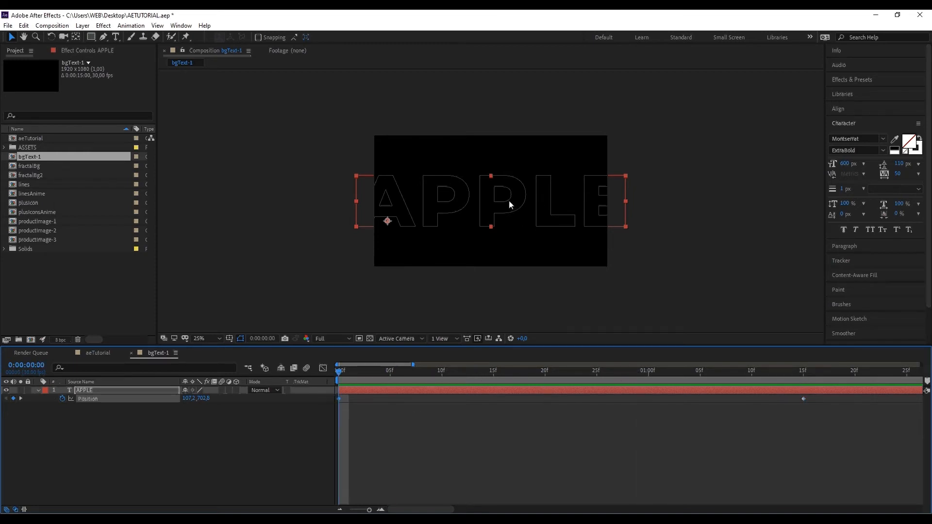
{"action": "left_click_drag", "start_coordinate": [509, 204], "coordinate": [510, 309]}
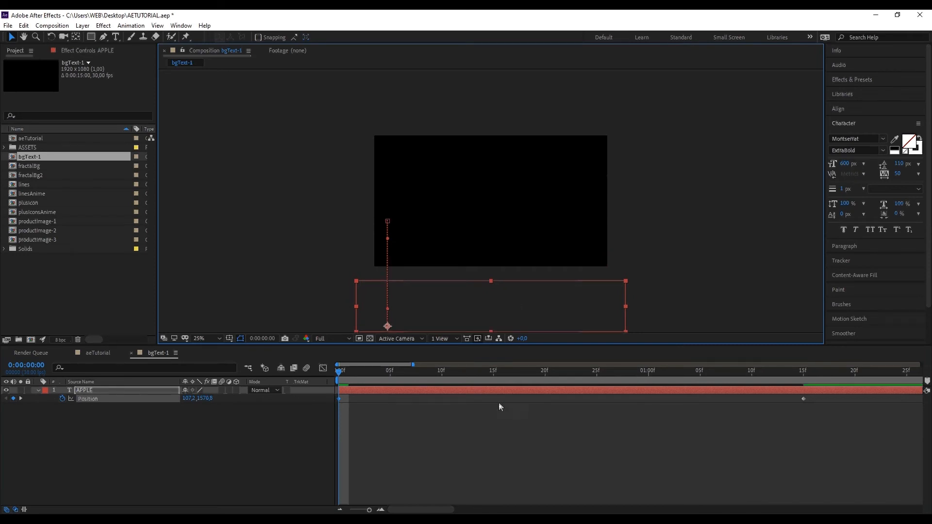
Apply Easy Ease to both position keyframes and reshape the speed graph to peak early and slow down gradually.
{"action": "left_click_drag", "start_coordinate": [818, 412], "coordinate": [333, 398]}
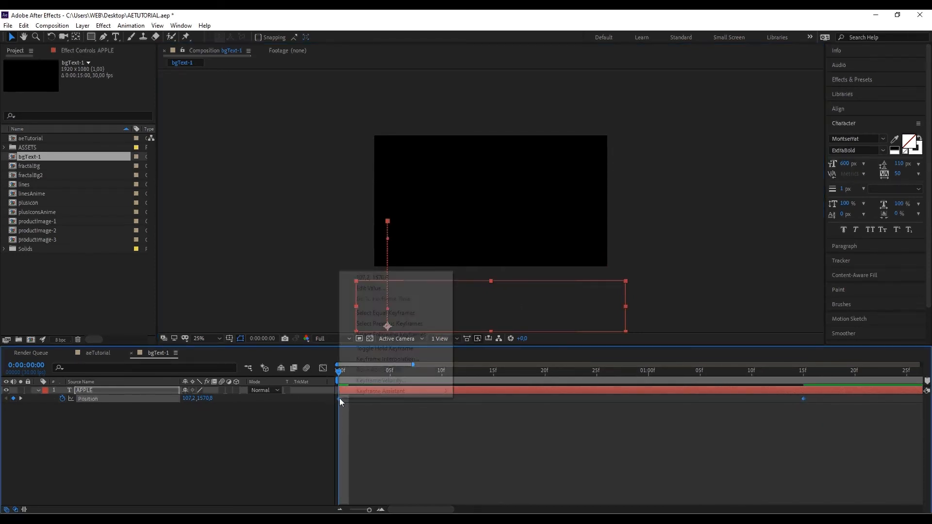
{"action": "right_click", "coordinate": [339, 398]}
{"action": "mouse_move", "coordinate": [380, 391]}
{"action": "left_click", "coordinate": [532, 423]}
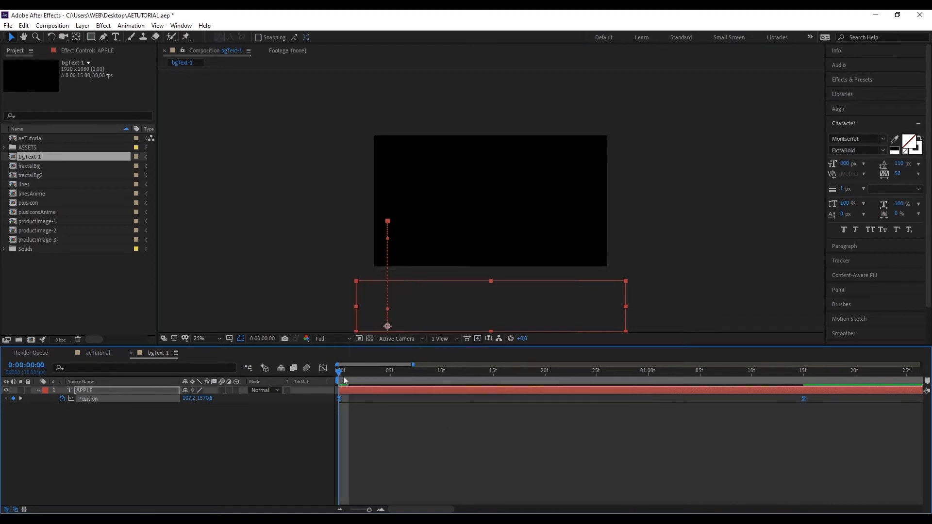
{"action": "key", "text": "shift+F3"}
{"action": "left_click_drag", "start_coordinate": [827, 472], "coordinate": [571, 483]}
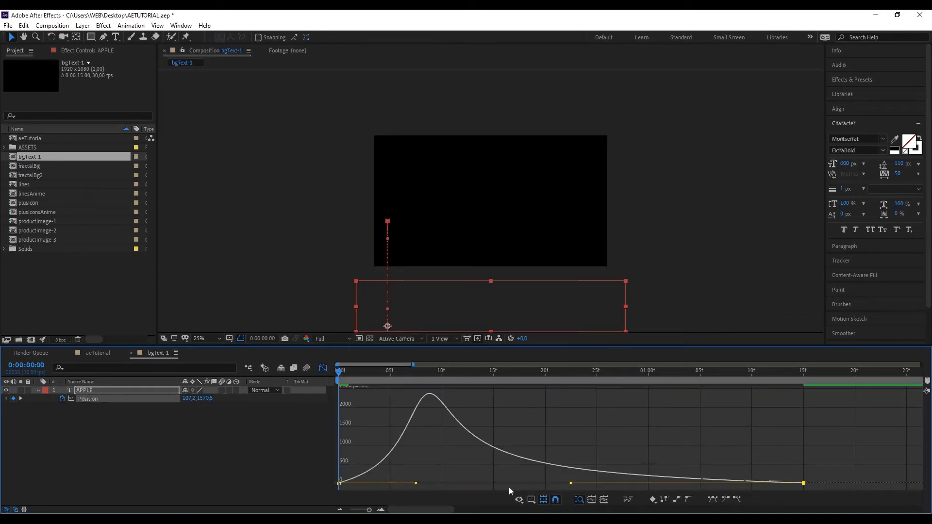
{"action": "left_click", "coordinate": [322, 369]}
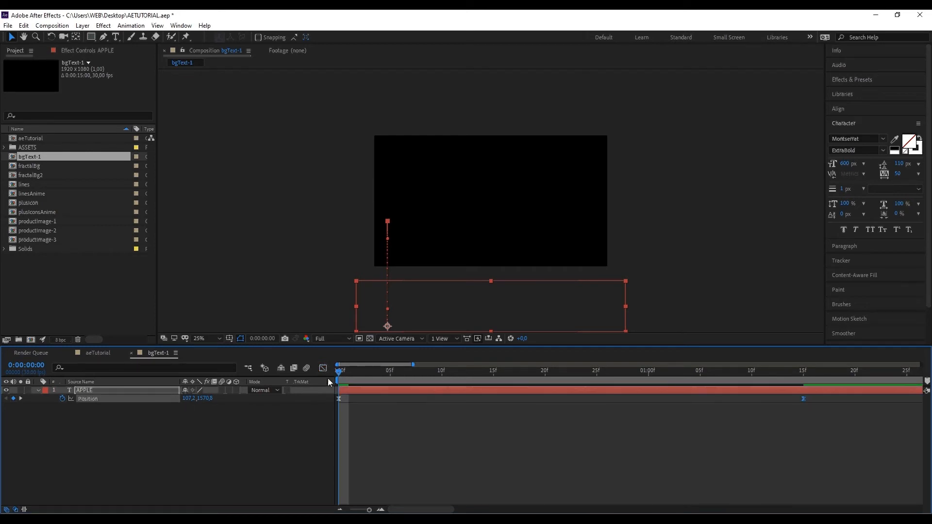
Scrub through the APPLE text's rise up to 1:15 to check the motion.
{"action": "left_click", "coordinate": [379, 447]}
{"action": "left_click", "coordinate": [472, 373]}
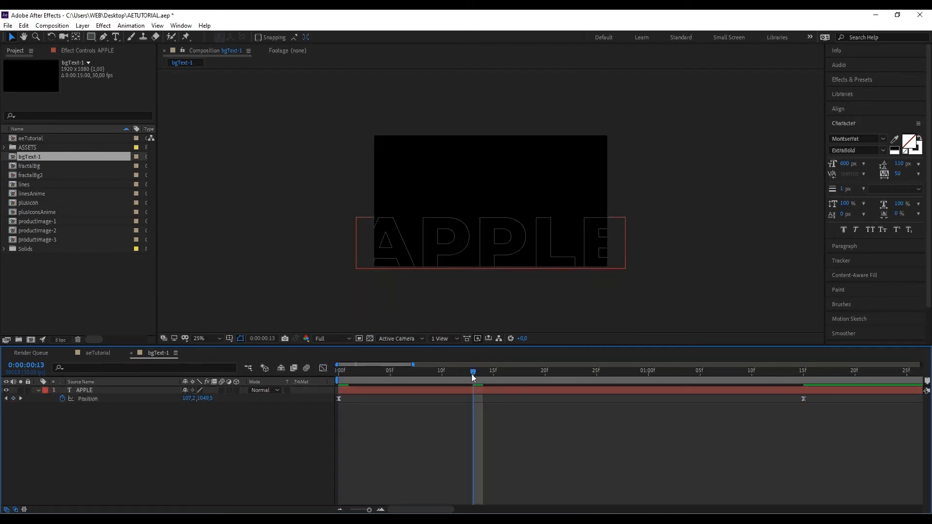
{"action": "left_click_drag", "start_coordinate": [473, 372], "coordinate": [803, 375]}
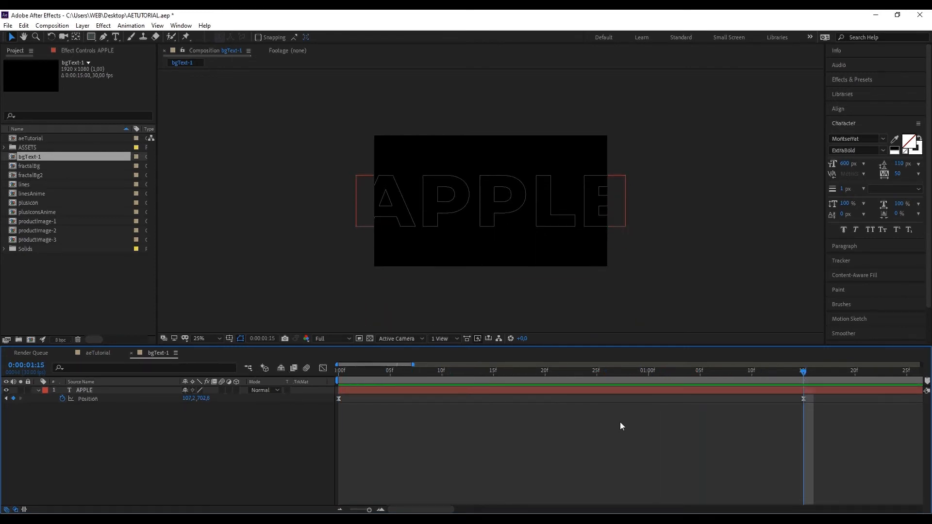
Close bgText-1, duplicate it in the project as bgText-2 and open the copy.
{"action": "left_click", "coordinate": [130, 353]}
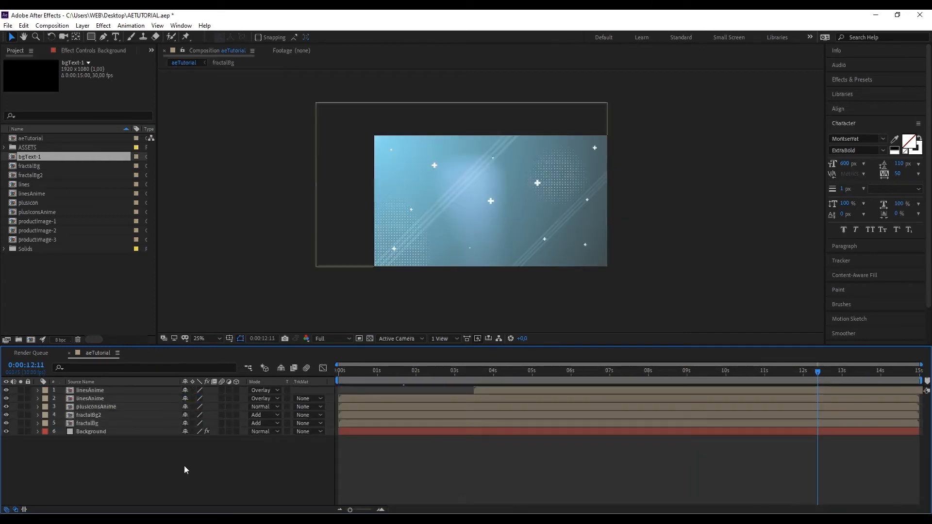
{"action": "left_click", "coordinate": [39, 155]}
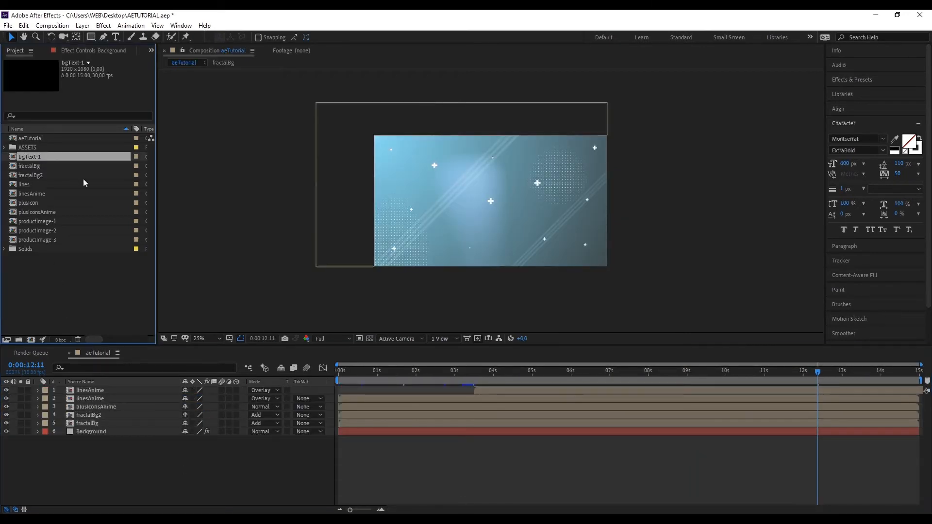
{"action": "key", "text": "ctrl+d"}
{"action": "double_click", "coordinate": [33, 167]}
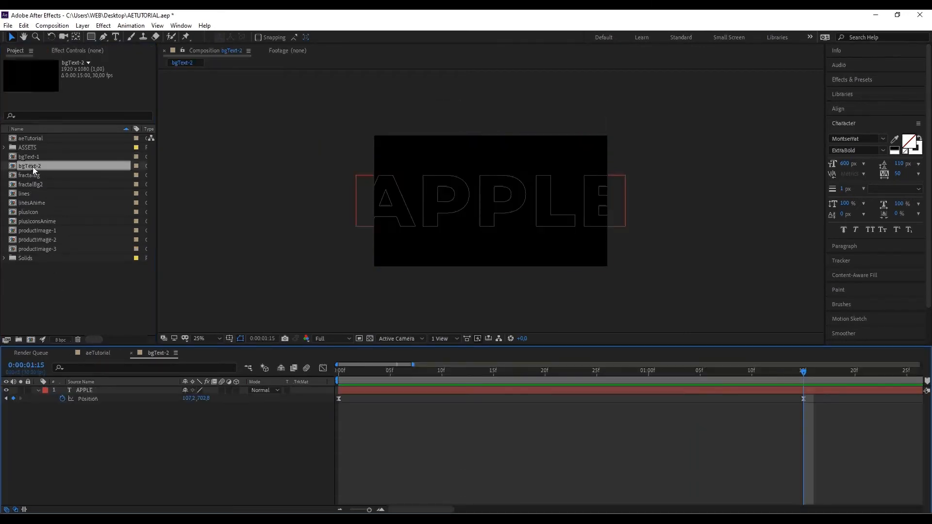
Replace the APPLE text in bgText-2 with HUAWEI.
{"action": "left_click", "coordinate": [400, 390]}
{"action": "double_click", "coordinate": [405, 390]}
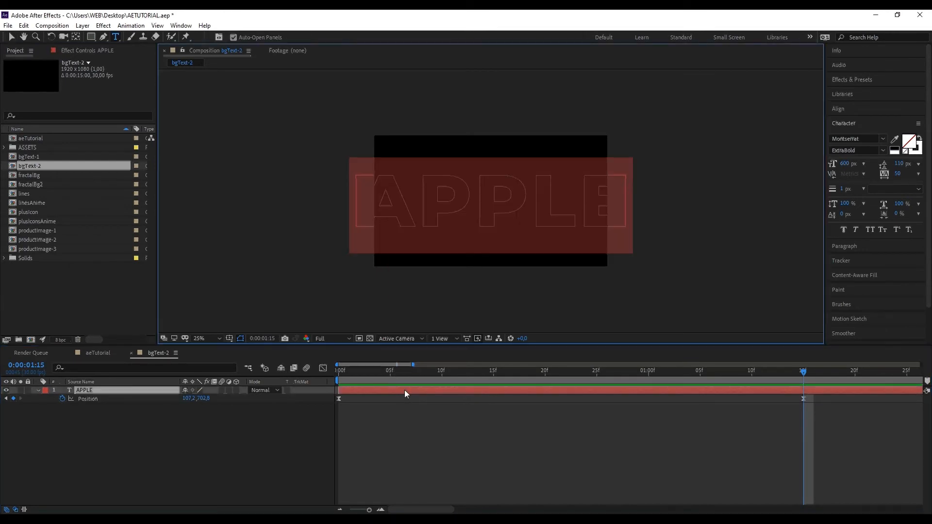
{"action": "type", "text": "HU"}
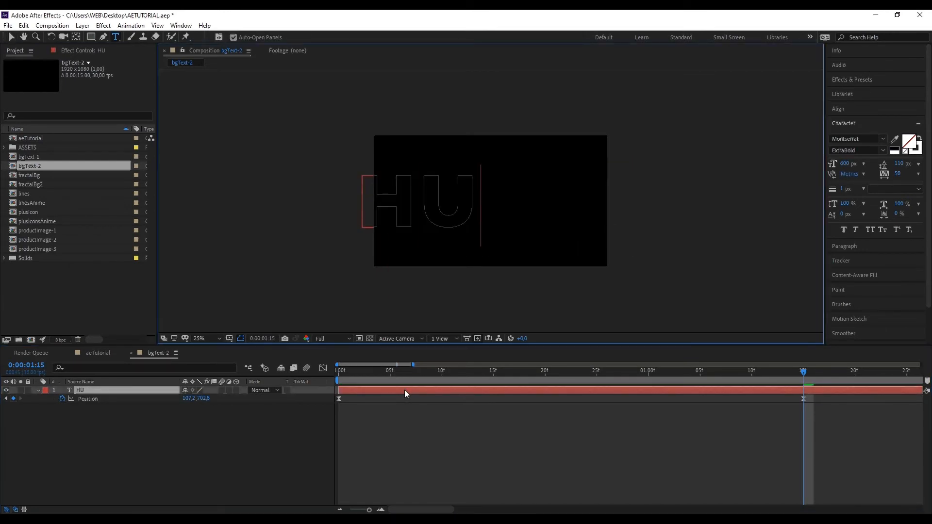
{"action": "type", "text": "AWEI"}
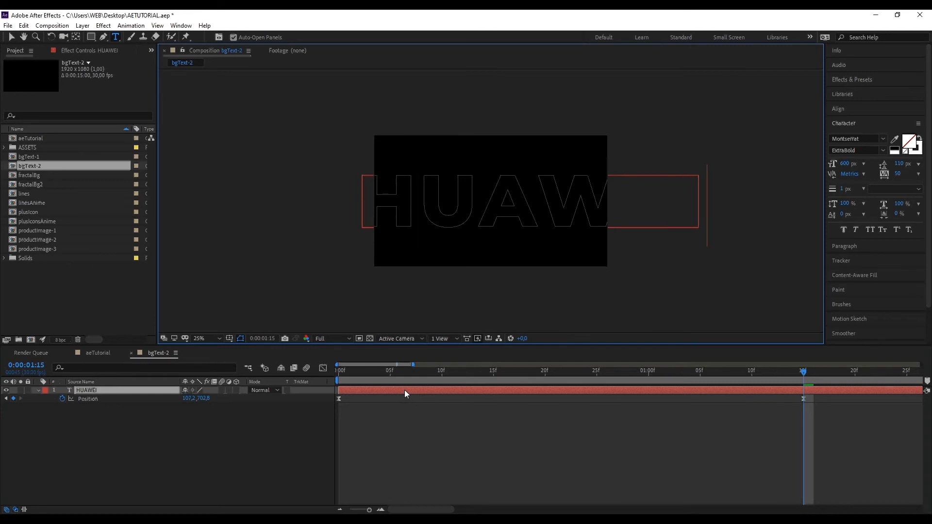
{"action": "left_click", "coordinate": [11, 36]}
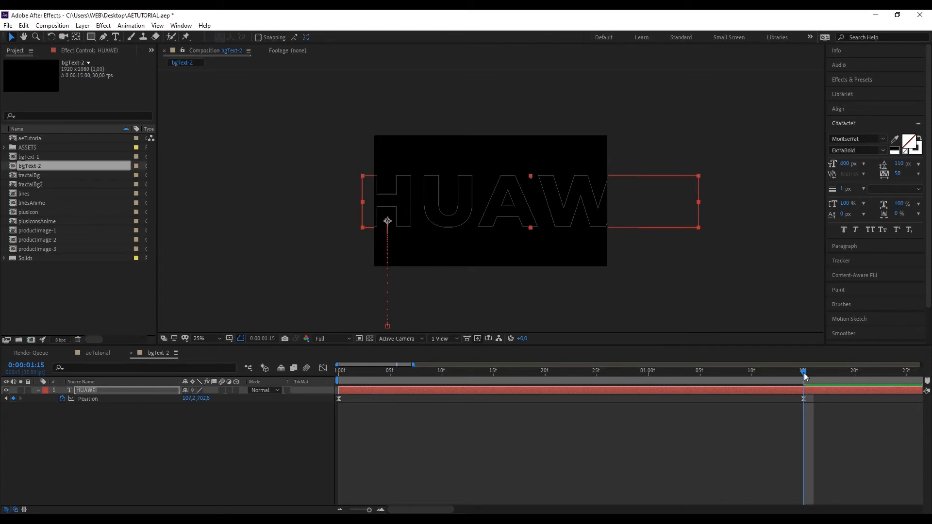
Scrub the bgText-2 timeline and return to the 1:15 keyframe to check the HUAWEI text's motion.
{"action": "key", "text": "Caps_Lock"}
{"action": "mouse_move", "coordinate": [801, 376]}
{"action": "left_mouse_down"}
{"action": "mouse_move", "coordinate": [340, 387]}
{"action": "mouse_move", "coordinate": [427, 376]}
{"action": "mouse_move", "coordinate": [803, 374]}
{"action": "left_mouse_up"}
{"action": "key", "text": "Caps_Lock"}
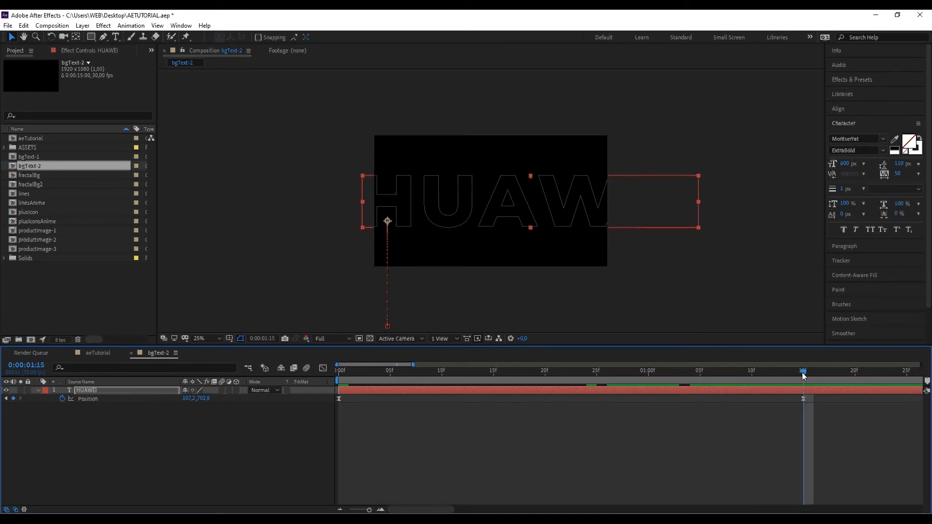
Center the HUAWEI text horizontally in the composition at both its 0:00 and 1:15 position keyframes.
{"action": "left_click", "coordinate": [759, 391]}
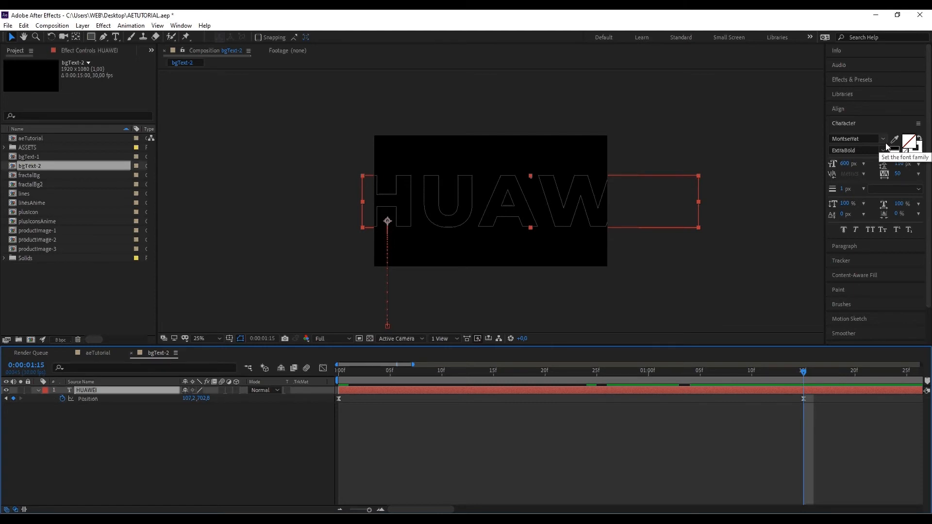
{"action": "left_click", "coordinate": [339, 371]}
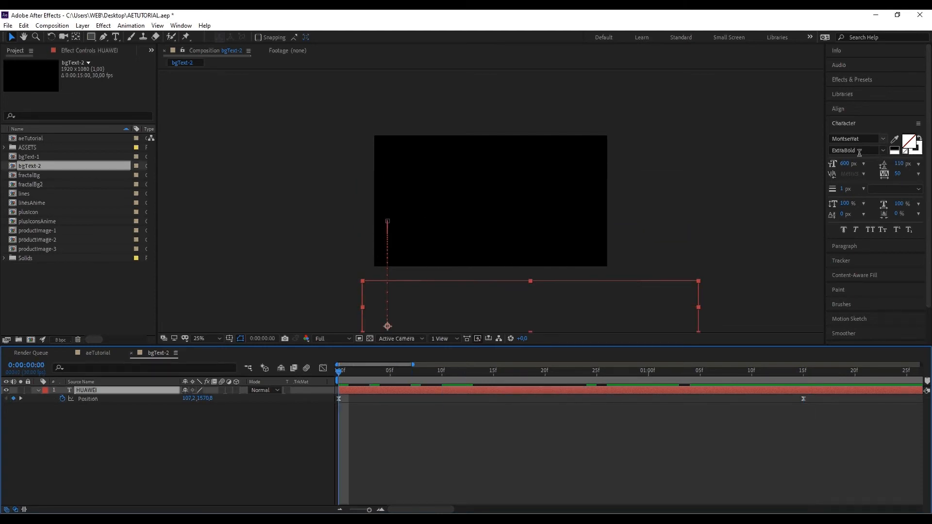
{"action": "left_click", "coordinate": [861, 109]}
{"action": "left_click", "coordinate": [853, 134]}
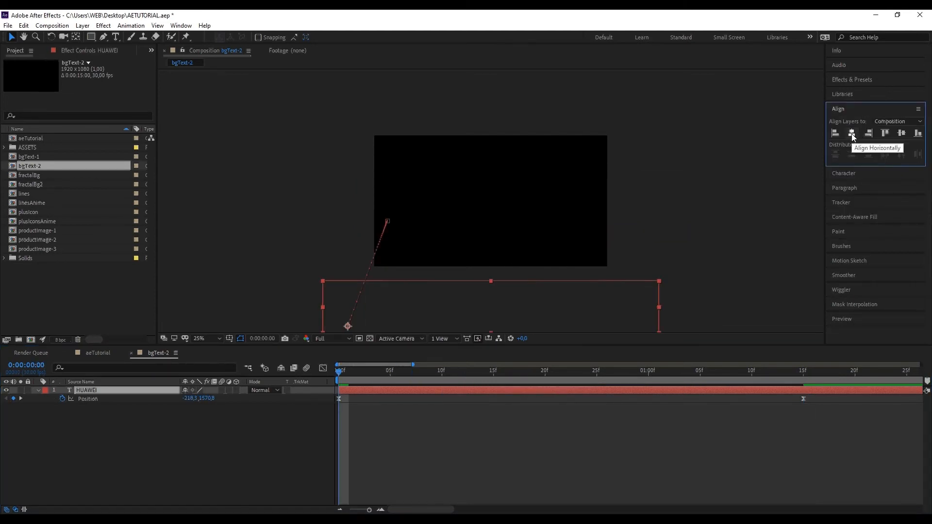
{"action": "left_click", "coordinate": [805, 372]}
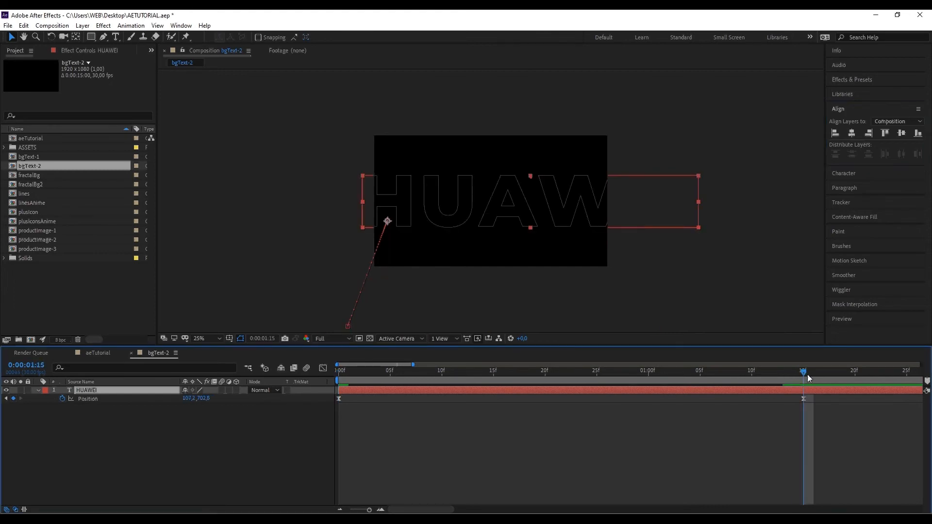
{"action": "left_click", "coordinate": [852, 134]}
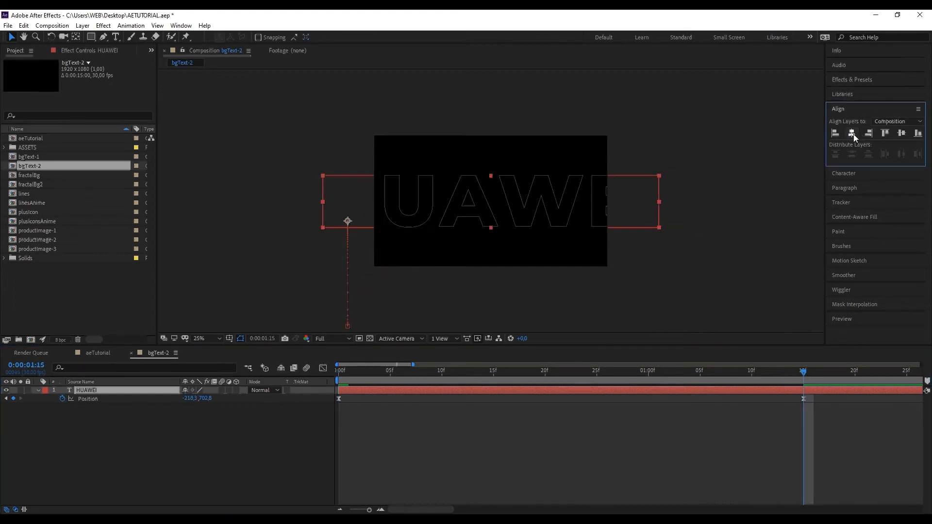
{"action": "left_click", "coordinate": [751, 201]}
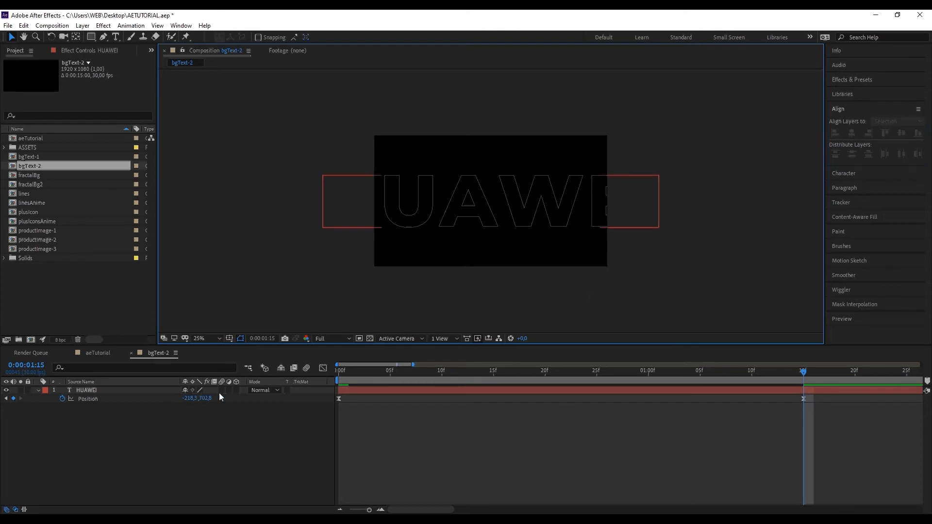
Set the HUAWEI text's font size to 500 px and center it horizontally in the composition at 1:15.
{"action": "left_click", "coordinate": [155, 390]}
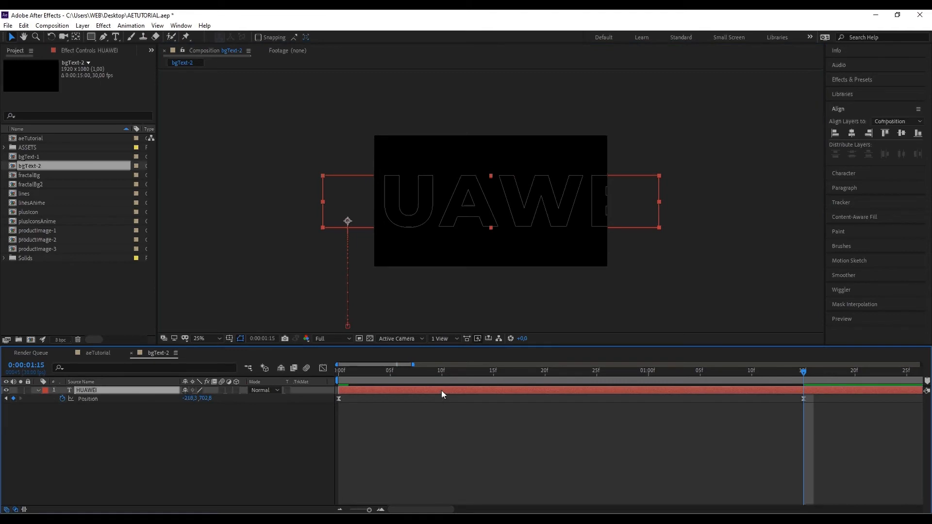
{"action": "left_click", "coordinate": [862, 174]}
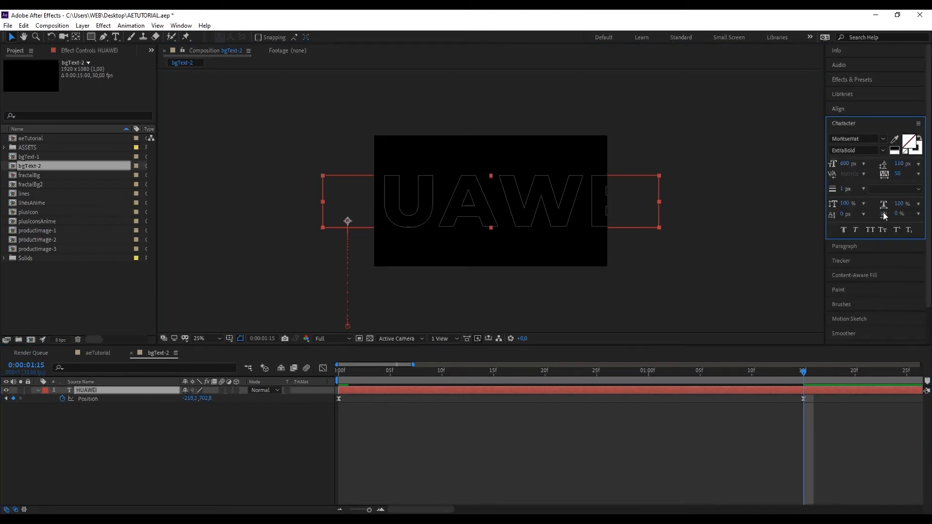
{"action": "left_click", "coordinate": [848, 163]}
{"action": "type", "text": "500"}
{"action": "key", "text": "Return"}
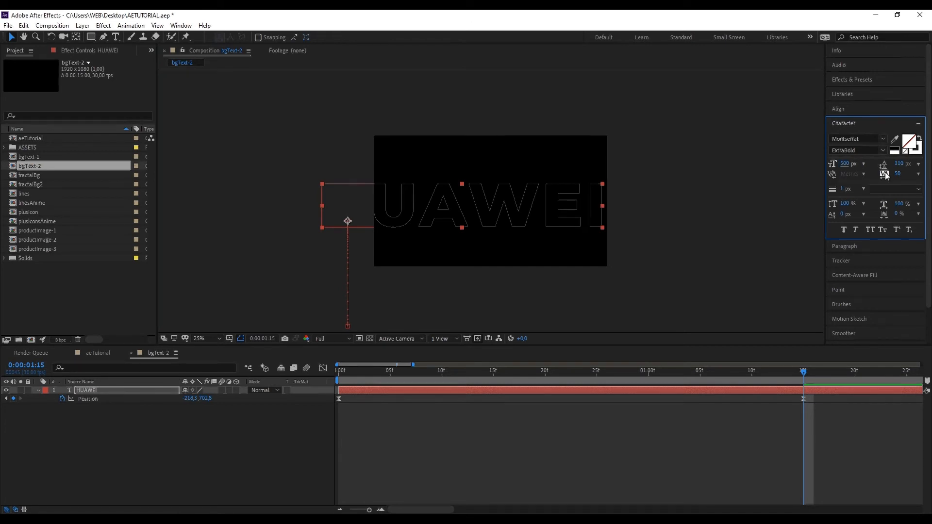
{"action": "left_click", "coordinate": [855, 122]}
{"action": "left_click", "coordinate": [851, 109]}
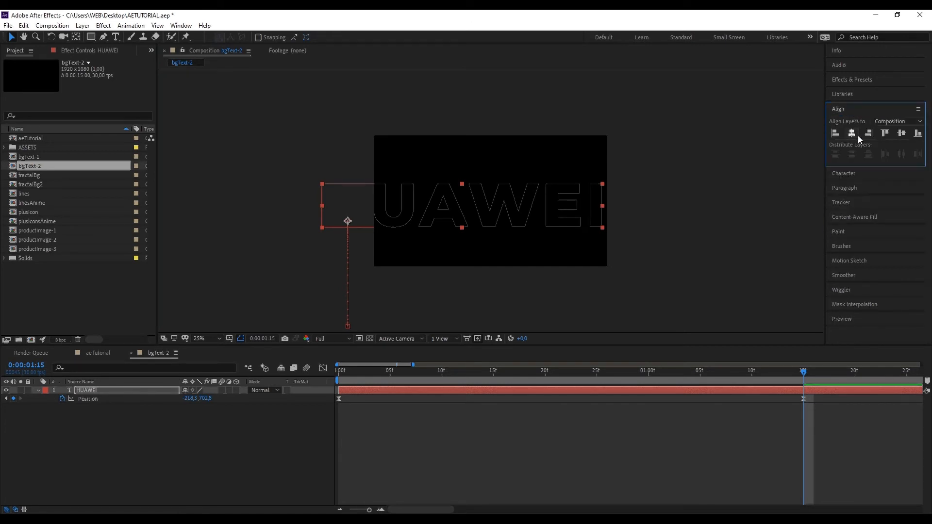
{"action": "left_click", "coordinate": [853, 133]}
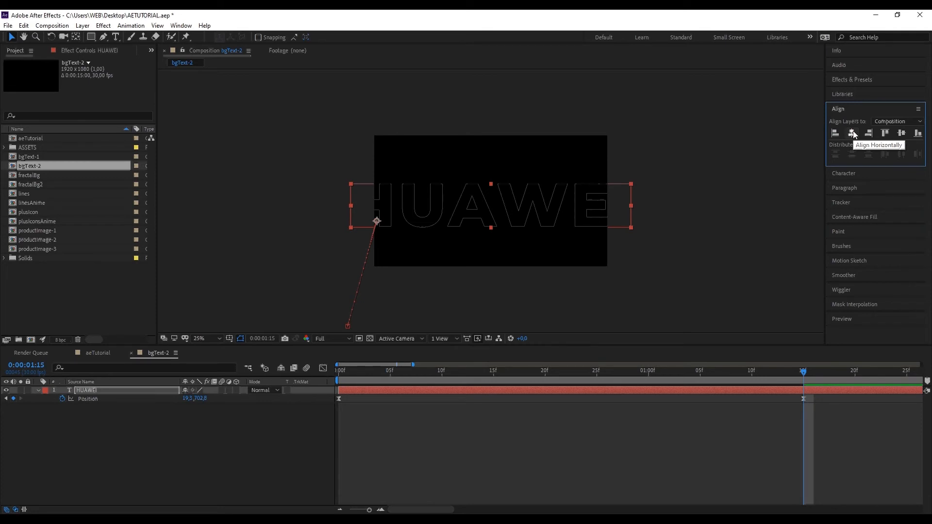
Set the HUAWEI text's font size to 450 px and center it horizontally and vertically in the composition at 1:15.
{"action": "left_click", "coordinate": [855, 175]}
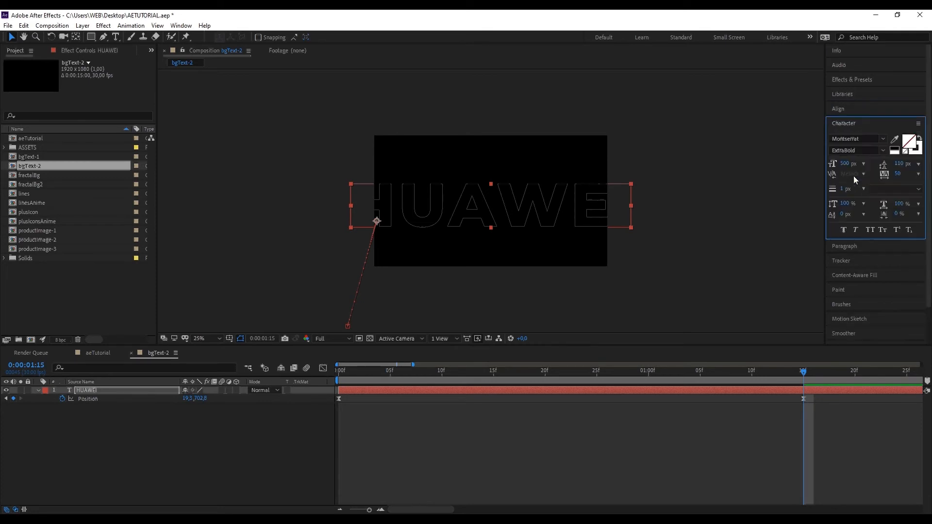
{"action": "left_click", "coordinate": [844, 163]}
{"action": "type", "text": "4"}
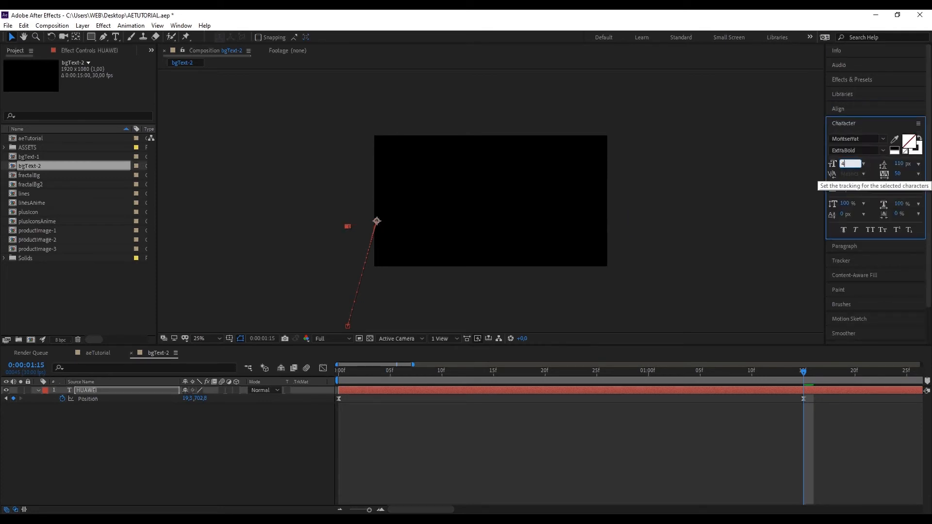
{"action": "type", "text": "50"}
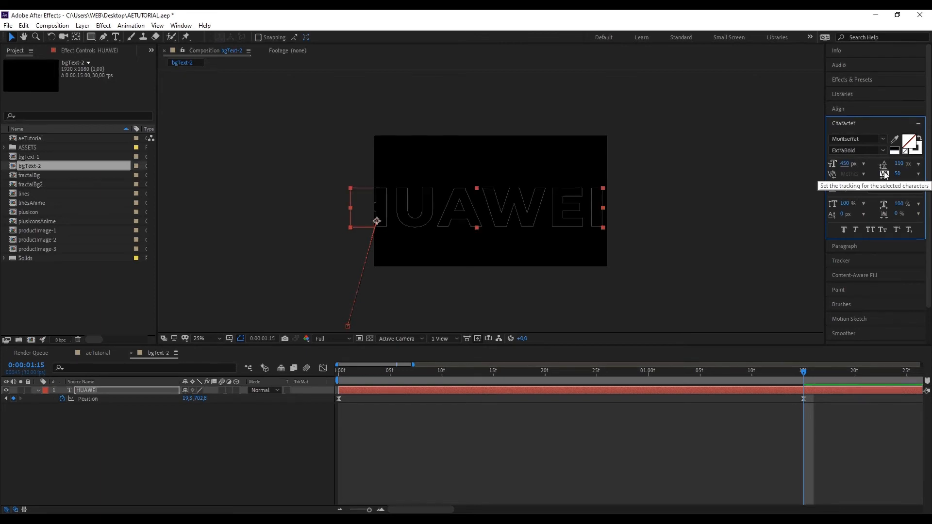
{"action": "key", "text": "Return"}
{"action": "left_click", "coordinate": [852, 109]}
{"action": "left_click", "coordinate": [851, 132]}
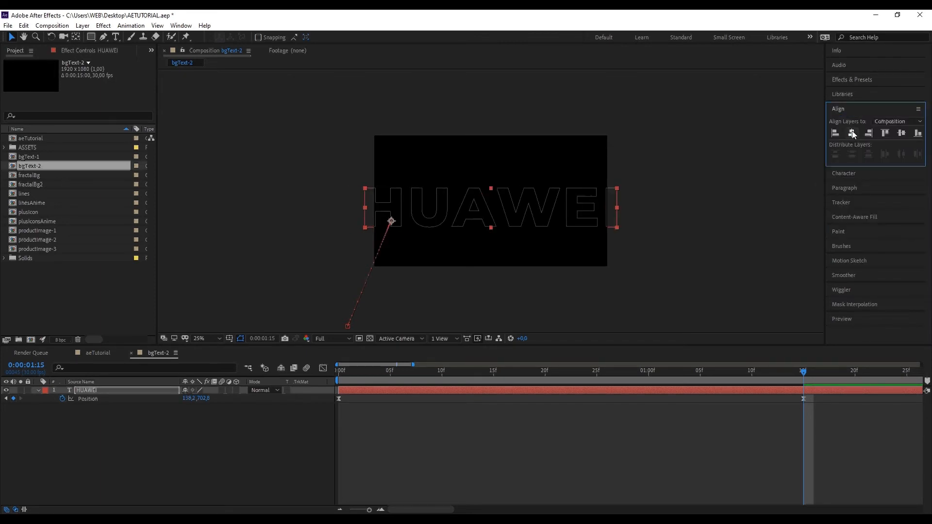
{"action": "left_click", "coordinate": [902, 135]}
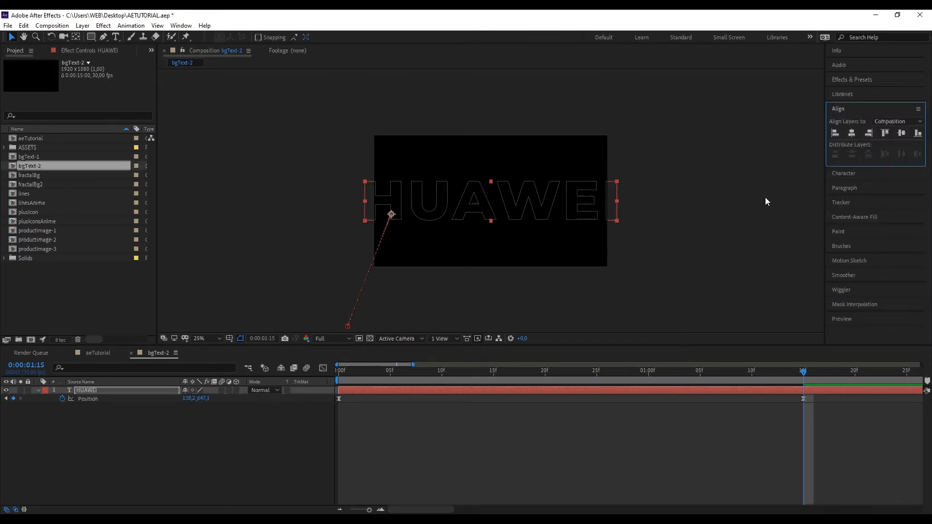
Center the HUAWEI text horizontally at its 0:00 keyframe and scrub the timeline to check the rise.
{"action": "left_click_drag", "start_coordinate": [804, 372], "coordinate": [321, 371]}
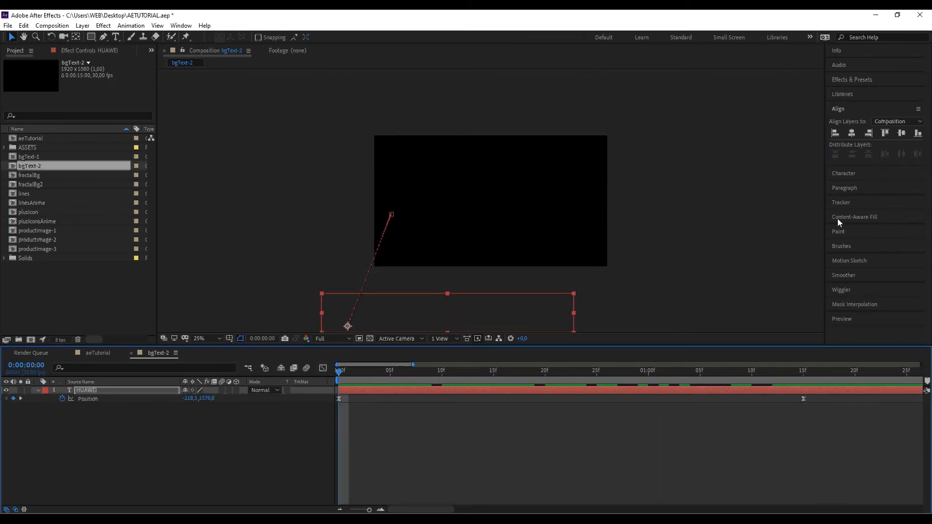
{"action": "left_click", "coordinate": [854, 134]}
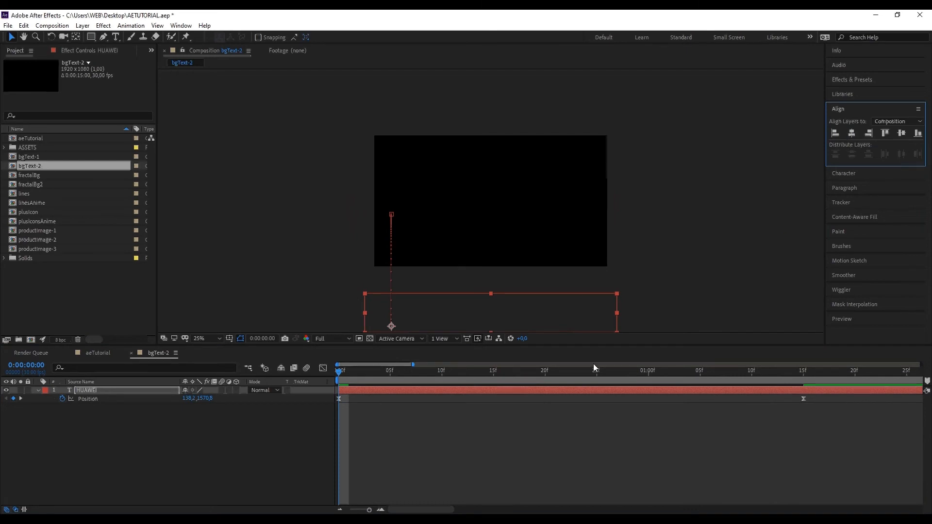
{"action": "left_click_drag", "start_coordinate": [339, 374], "coordinate": [274, 385]}
{"action": "left_click", "coordinate": [226, 435]}
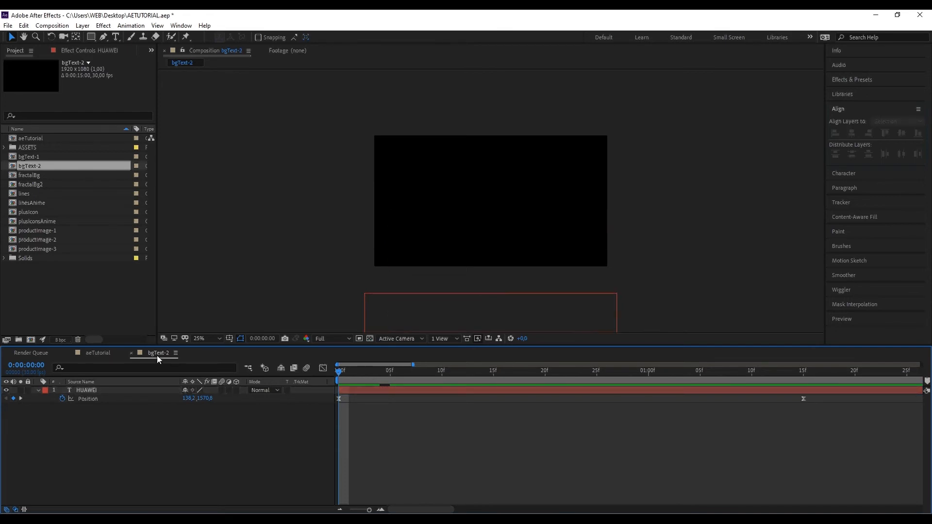
Close bgText-2, duplicate it in the project as bgText-3 and open the copy.
{"action": "left_click", "coordinate": [131, 352]}
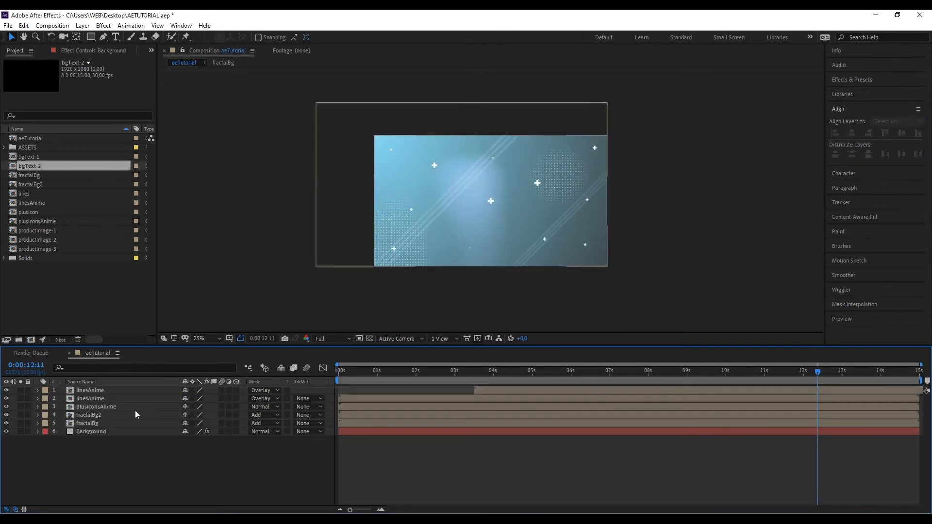
{"action": "left_click", "coordinate": [40, 166]}
{"action": "key", "text": "ctrl+d"}
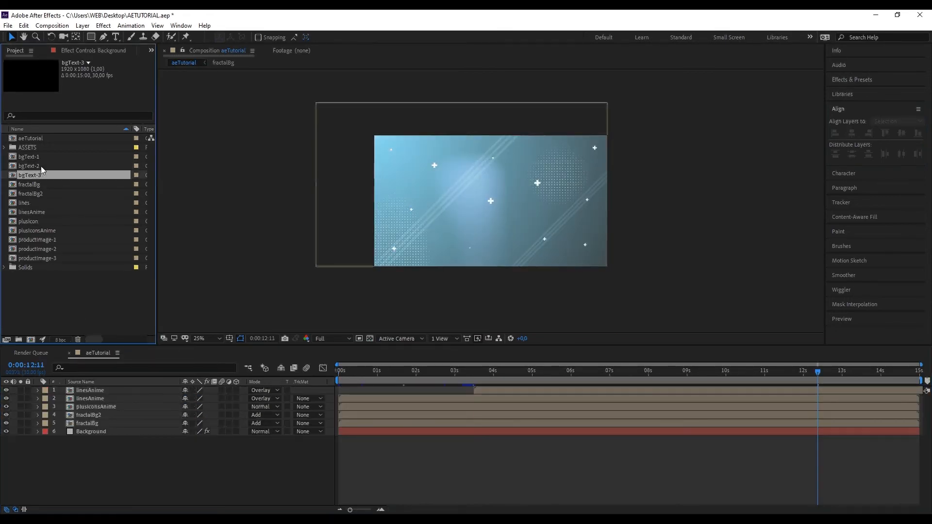
{"action": "double_click", "coordinate": [40, 176]}
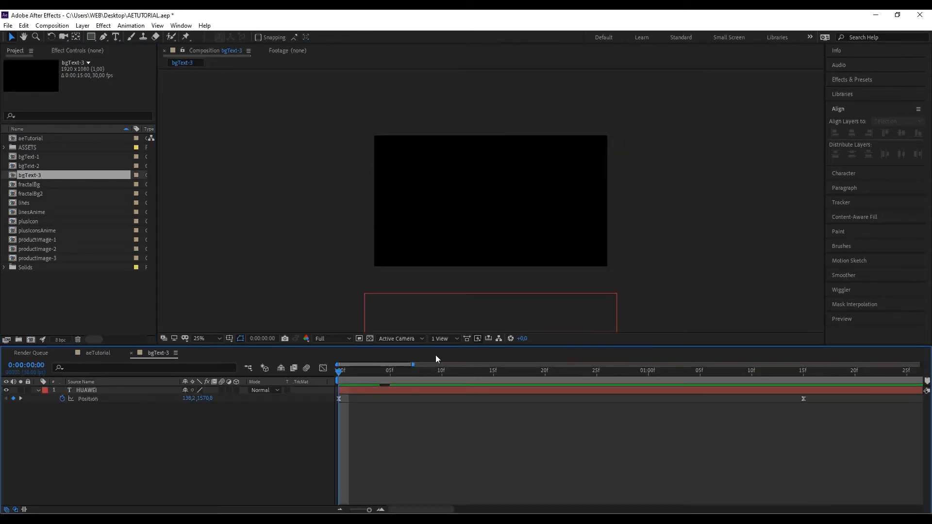
Replace the HUAWEI text in bgText-3 with SAMSUNG.
{"action": "left_click", "coordinate": [463, 373]}
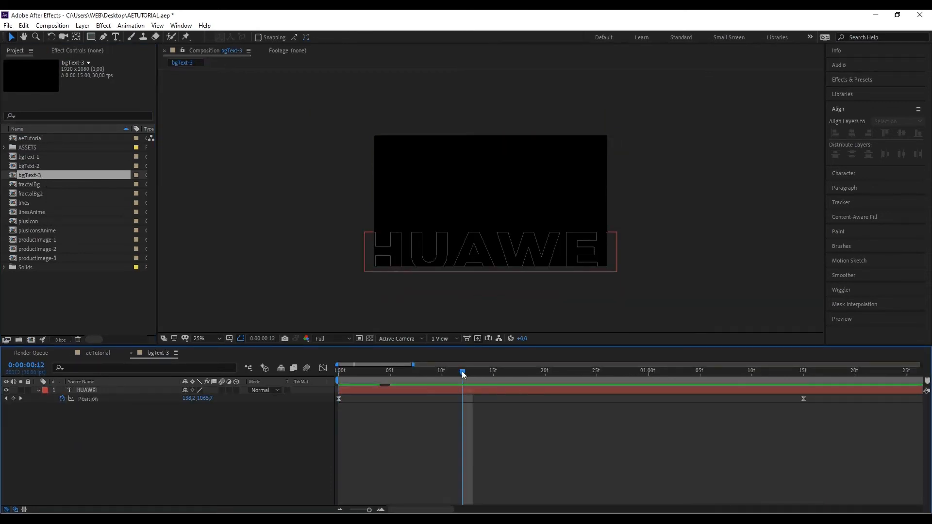
{"action": "left_click_drag", "start_coordinate": [462, 371], "coordinate": [808, 372]}
{"action": "double_click", "coordinate": [762, 391]}
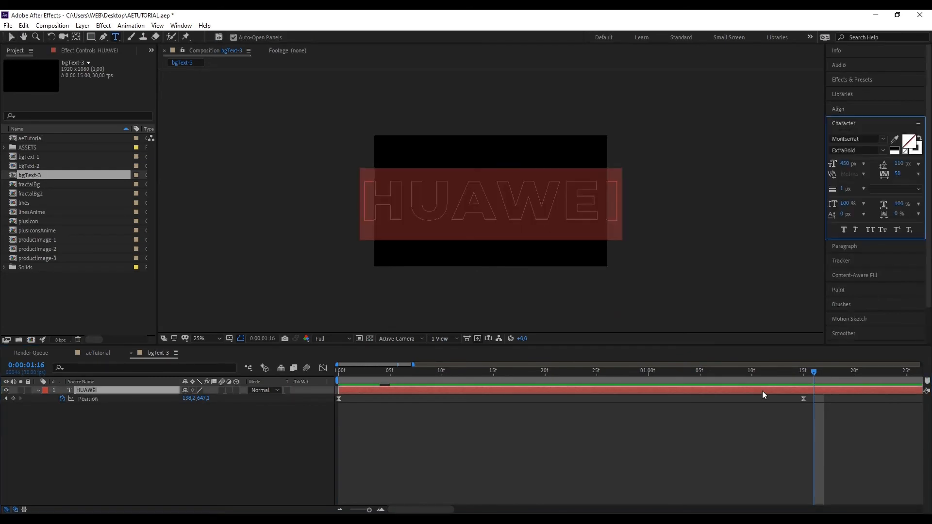
{"action": "type", "text": "SAMSUNG"}
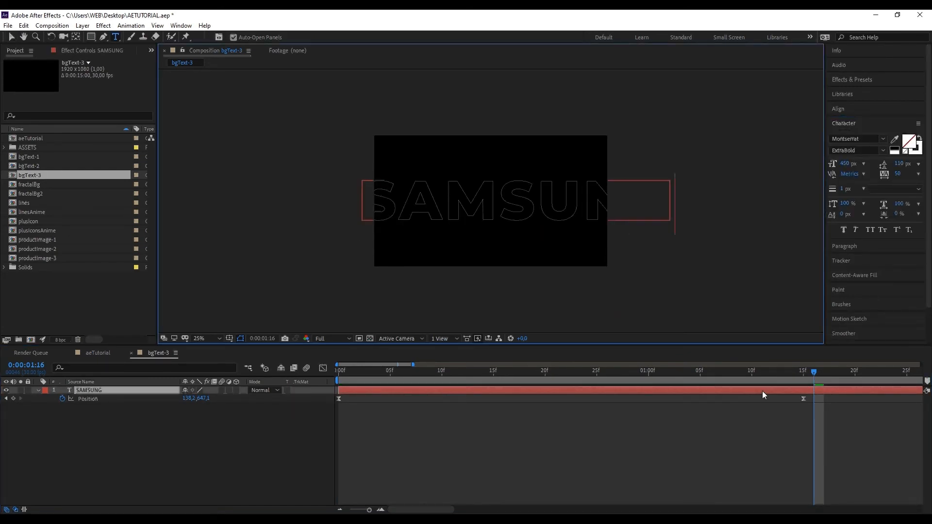
{"action": "left_click", "coordinate": [11, 37]}
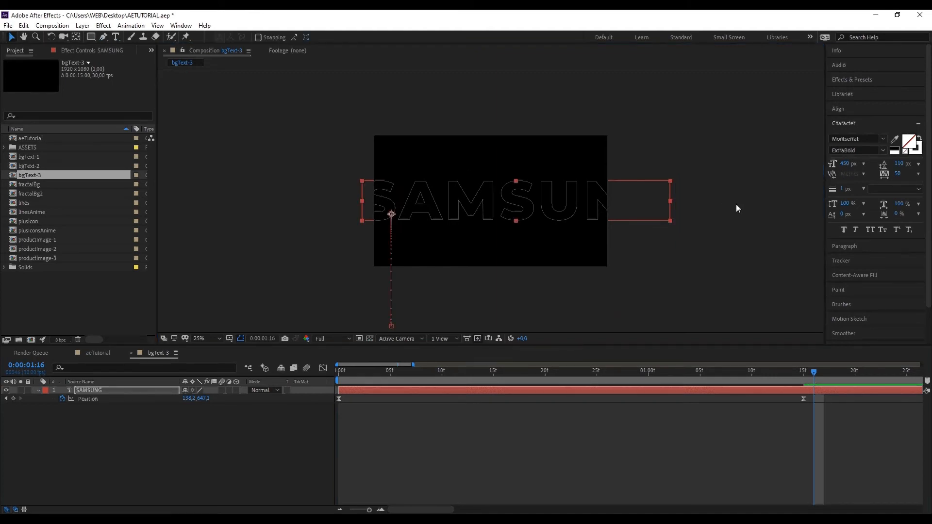
Set the SAMSUNG text's font size to 350 px.
{"action": "left_click", "coordinate": [850, 168]}
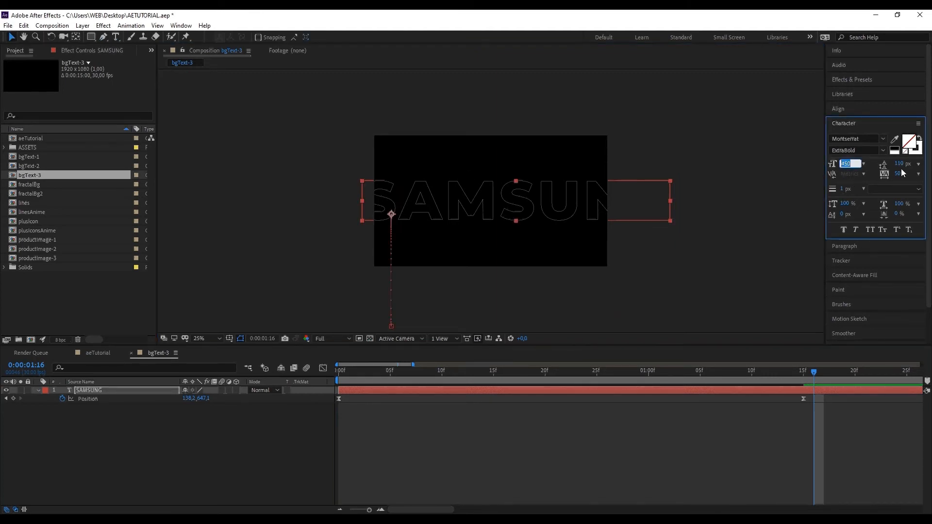
{"action": "type", "text": "350"}
{"action": "key", "text": "Caps_Lock"}
{"action": "key", "text": "Return"}
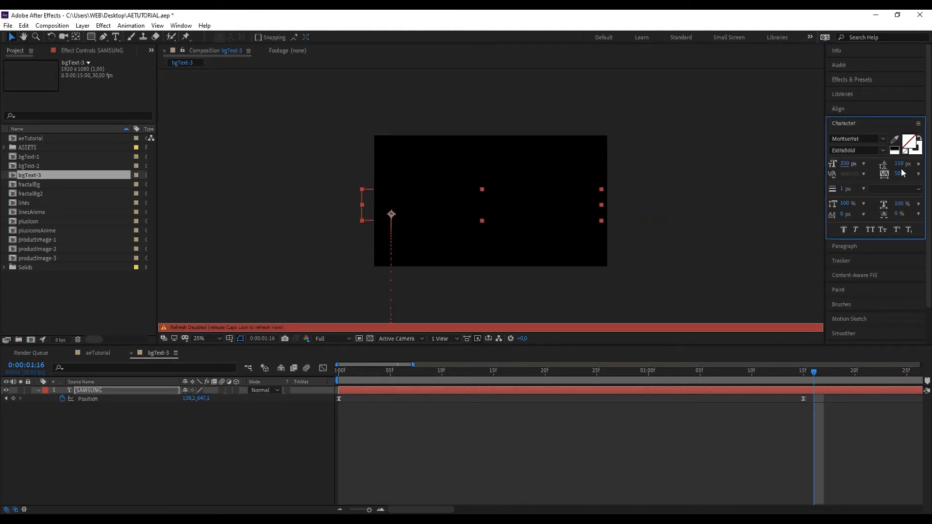
{"action": "key", "text": "Caps_Lock"}
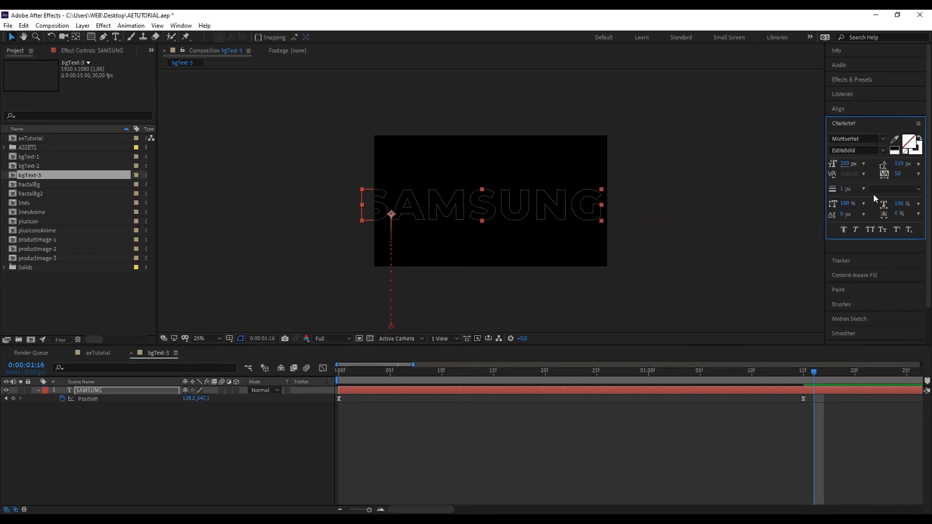
Try centering the SAMSUNG text horizontally and vertically at 1:16, and undo both alignments.
{"action": "left_click", "coordinate": [863, 104]}
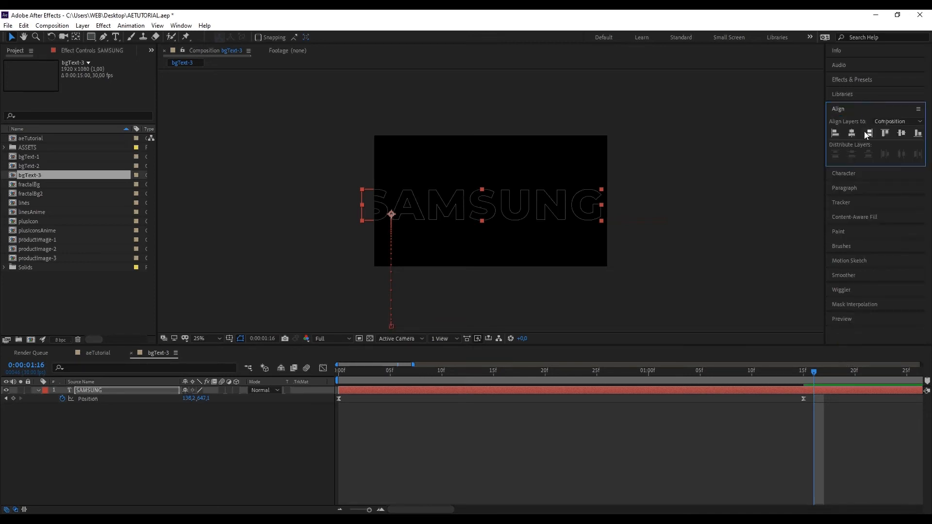
{"action": "left_click", "coordinate": [853, 135]}
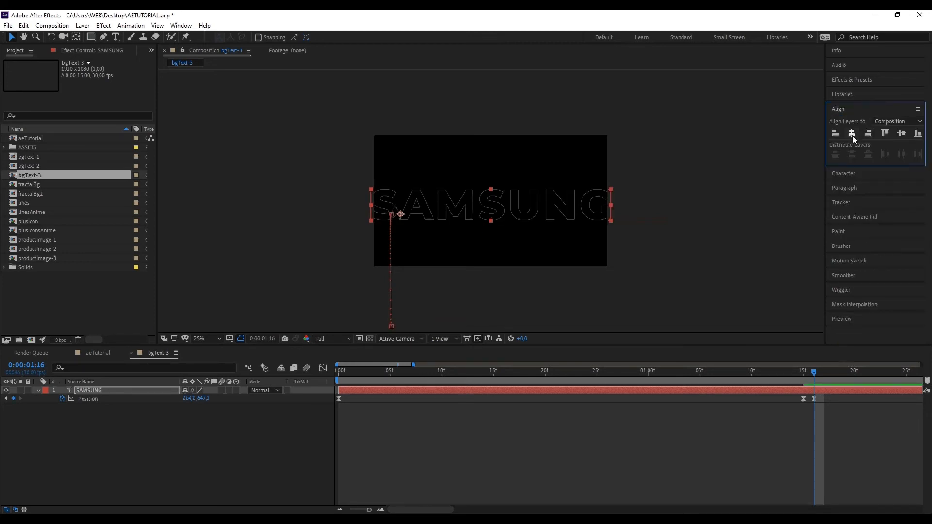
{"action": "left_click", "coordinate": [902, 134]}
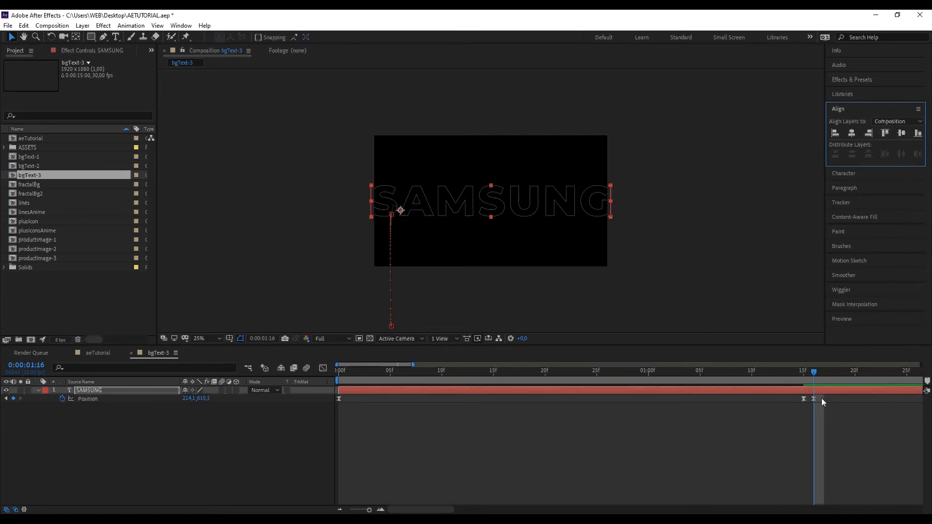
{"action": "key", "text": "ctrl+z"}
{"action": "key", "text": "ctrl+z"}
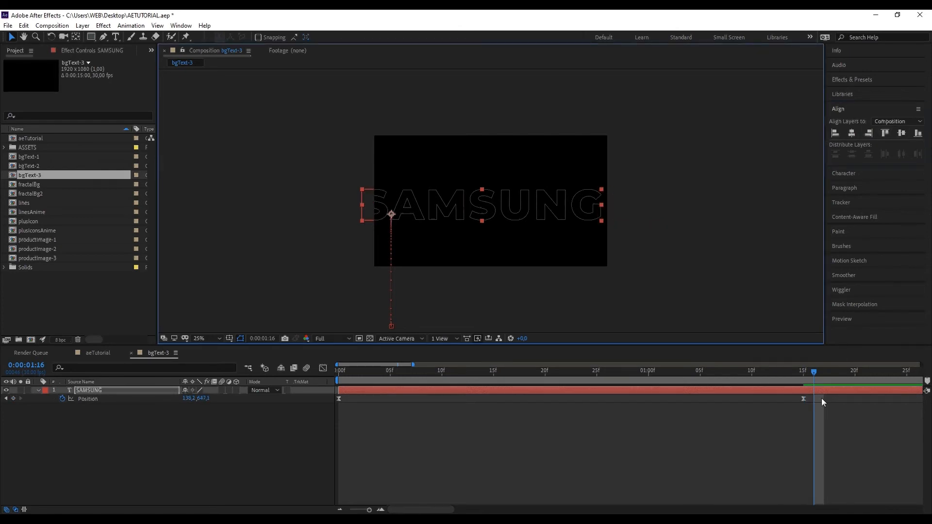
Center the SAMSUNG text horizontally and vertically in the composition at its second position keyframe, 0:00:01:15.
{"action": "left_click_drag", "start_coordinate": [814, 371], "coordinate": [803, 372]}
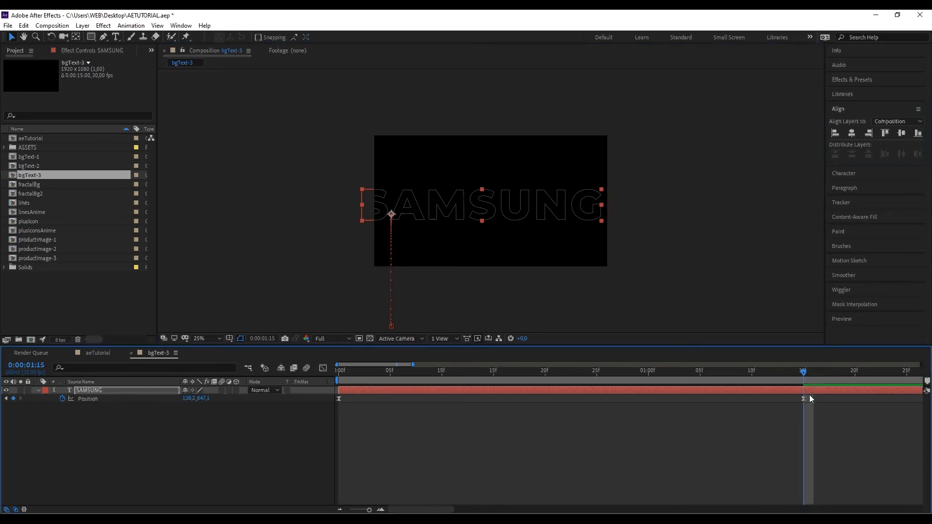
{"action": "left_click", "coordinate": [852, 134]}
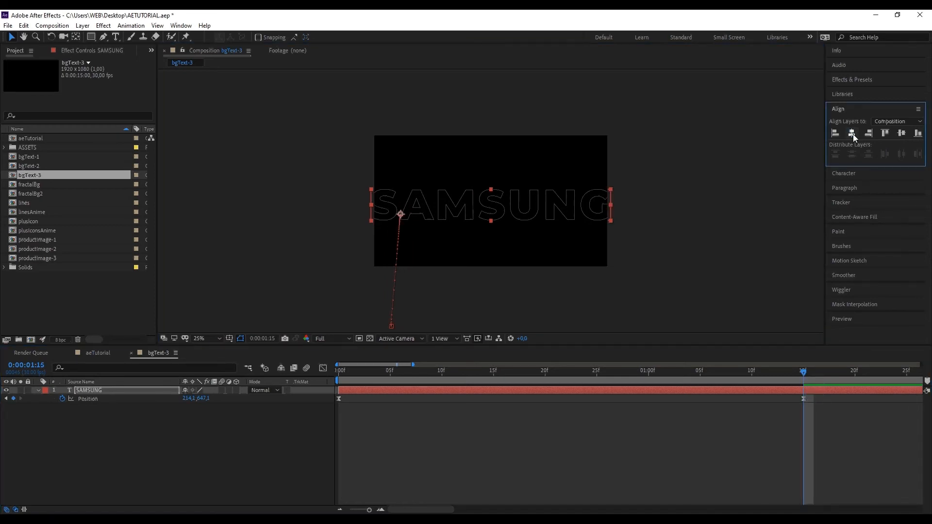
{"action": "left_click", "coordinate": [900, 133]}
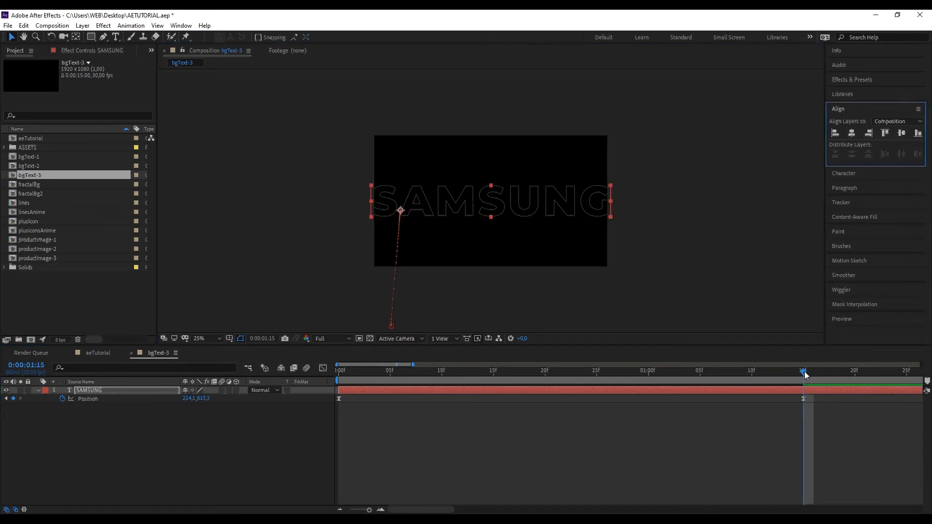
Center the SAMSUNG text horizontally at its starting keyframe, 0:00:00:00, and scrub through the animation to 0:00:01:15.
{"action": "left_click_drag", "start_coordinate": [805, 372], "coordinate": [318, 386]}
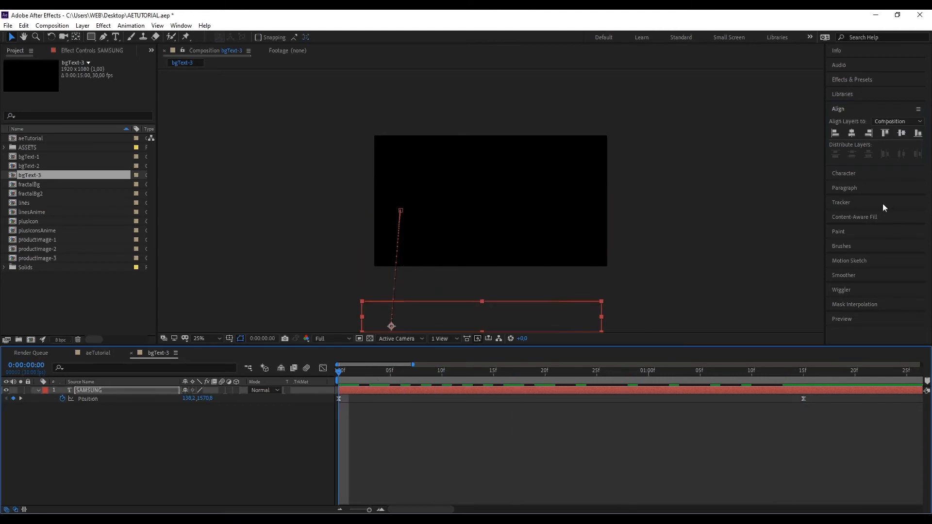
{"action": "left_click", "coordinate": [855, 134]}
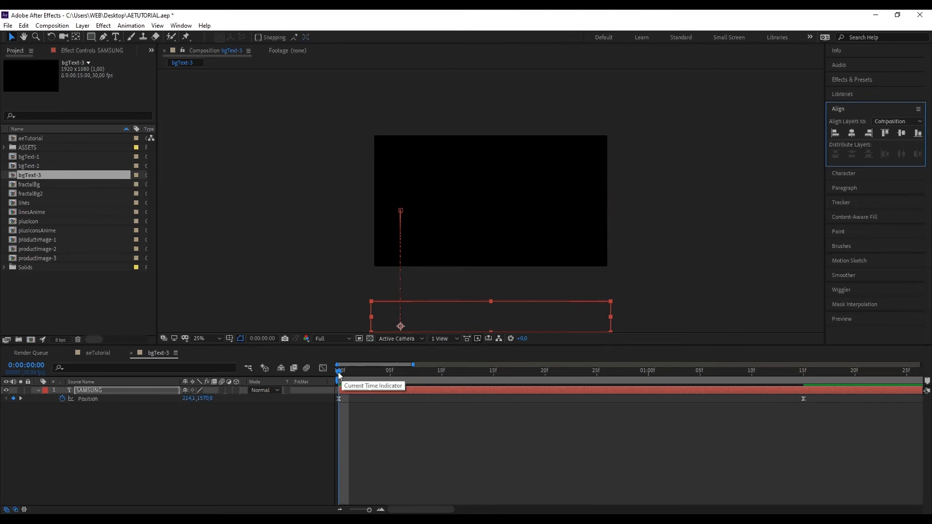
{"action": "left_click", "coordinate": [431, 372]}
{"action": "left_click_drag", "start_coordinate": [420, 371], "coordinate": [806, 370]}
{"action": "left_click", "coordinate": [186, 420]}
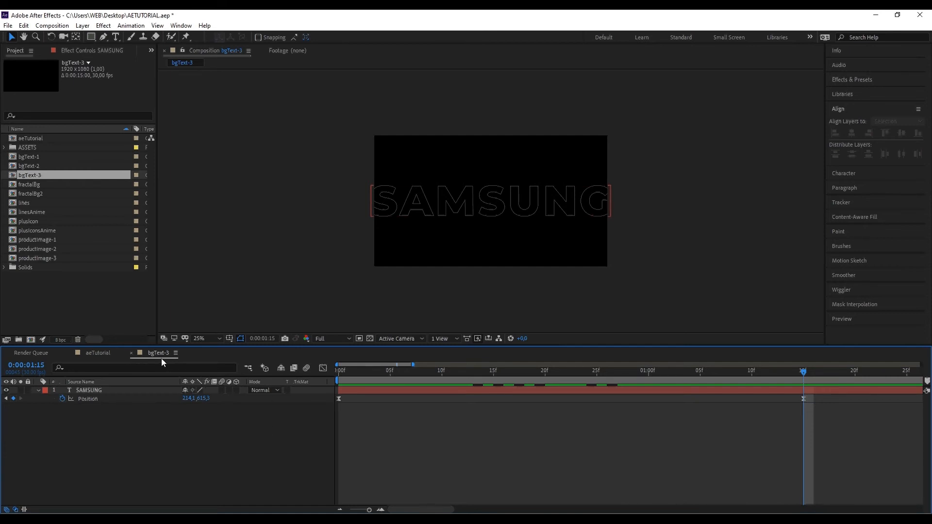
Close bgText-3 and create a new 1920 x 1080, 15-second composition named placeHolder-1.
{"action": "left_click", "coordinate": [132, 354]}
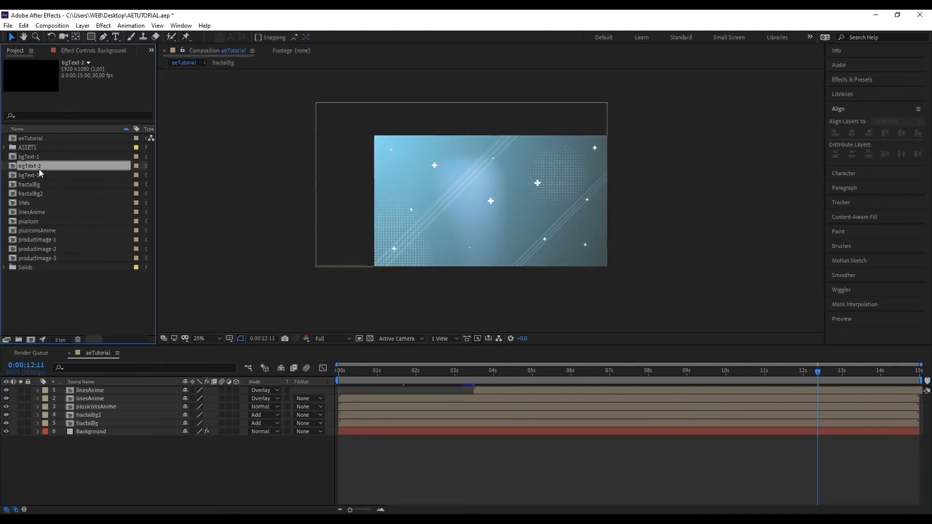
{"action": "left_click", "coordinate": [77, 303]}
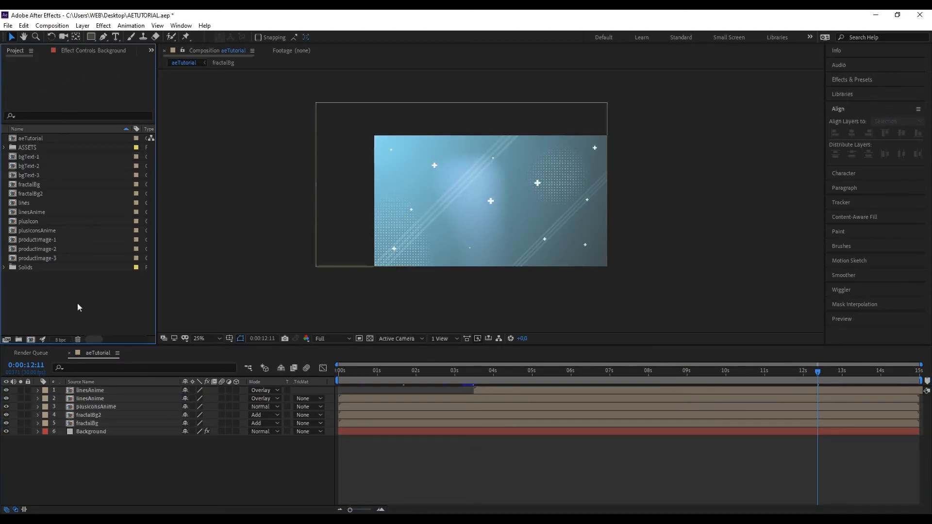
{"action": "left_click", "coordinate": [31, 340]}
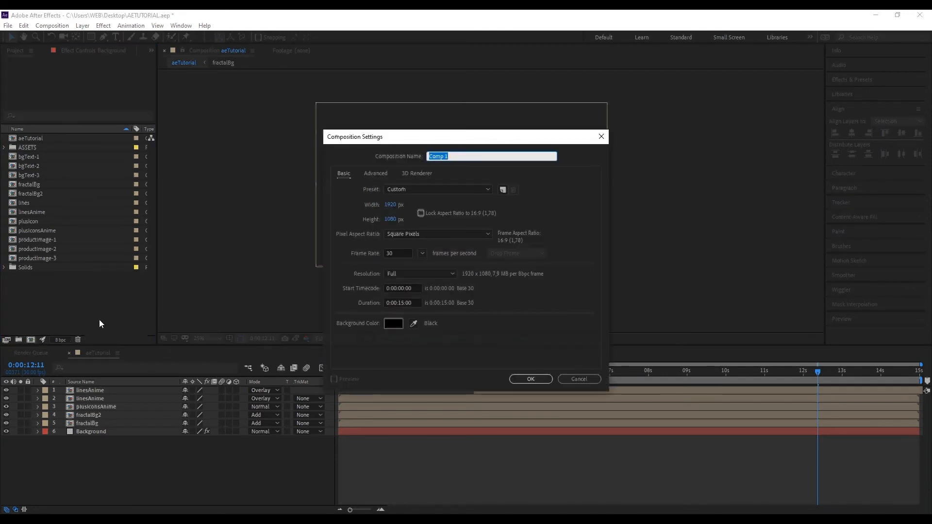
{"action": "type", "text": "placeHol"}
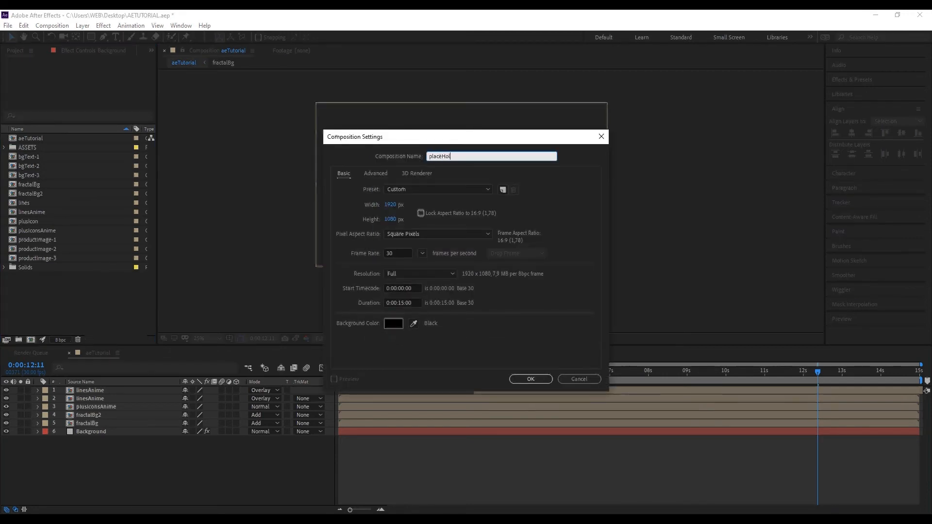
{"action": "type", "text": "der-1"}
{"action": "key", "text": "Return"}
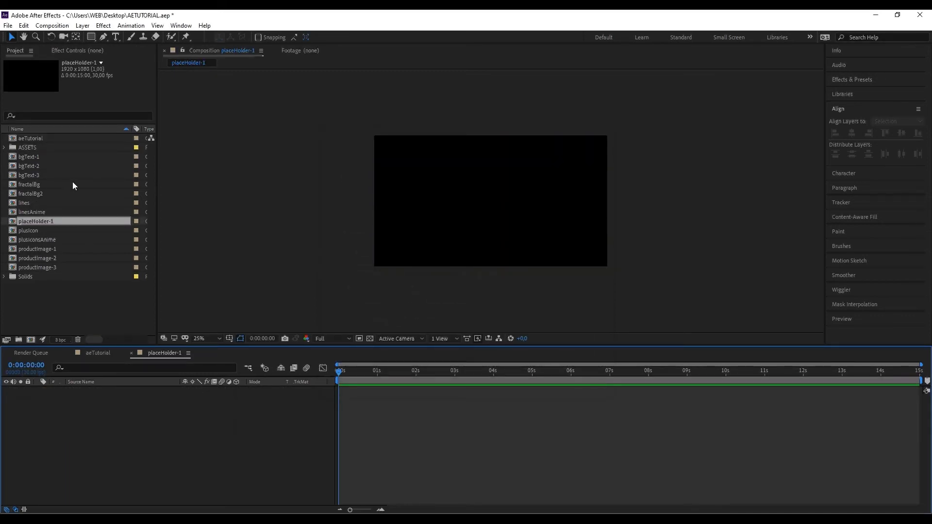
Add the bgText-1 composition as a layer in placeHolder-1.
{"action": "left_click", "coordinate": [37, 157]}
{"action": "left_click", "coordinate": [38, 240], "text": "ctrl"}
{"action": "left_click_drag", "start_coordinate": [38, 239], "coordinate": [144, 462]}
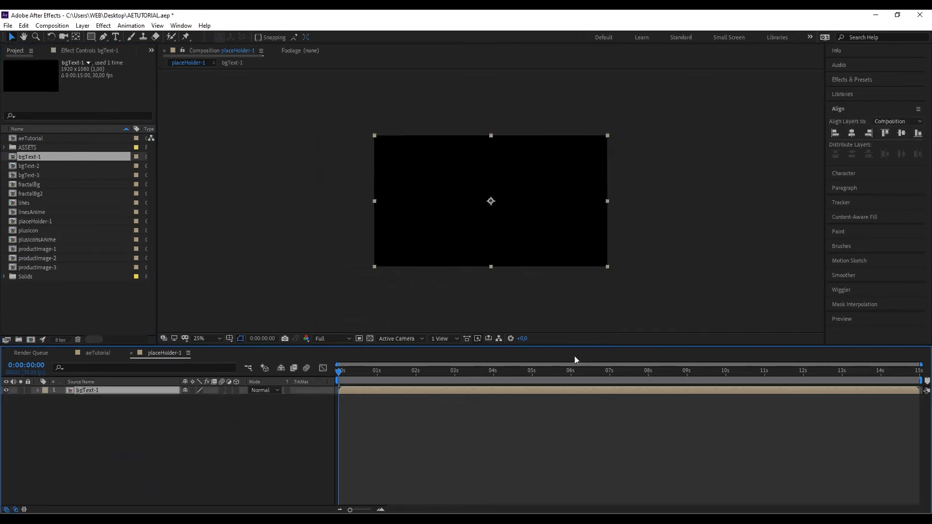
{"action": "left_click", "coordinate": [164, 459]}
Add productImage-1 above bgText-1 and align it to the right edge of the composition.
{"action": "left_click", "coordinate": [127, 392]}
{"action": "left_click_drag", "start_coordinate": [42, 249], "coordinate": [128, 387]}
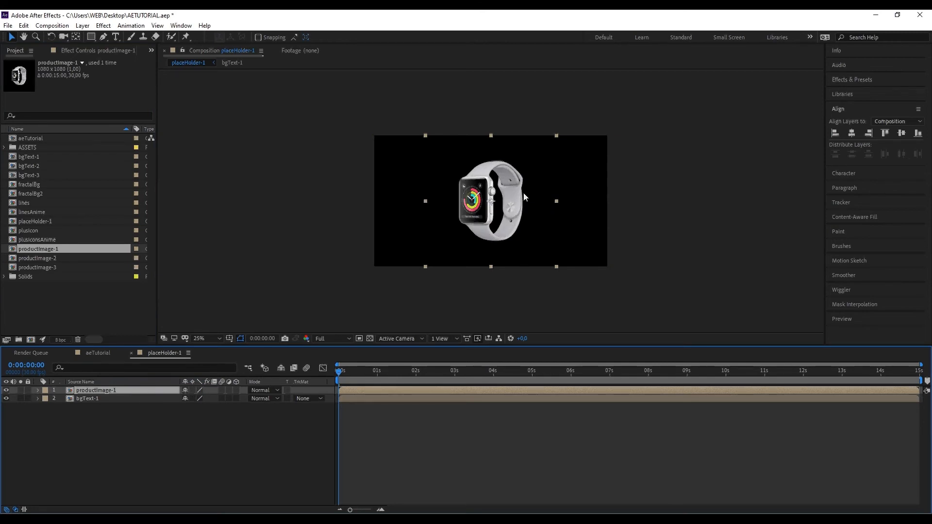
{"action": "left_click_drag", "start_coordinate": [521, 204], "coordinate": [569, 204]}
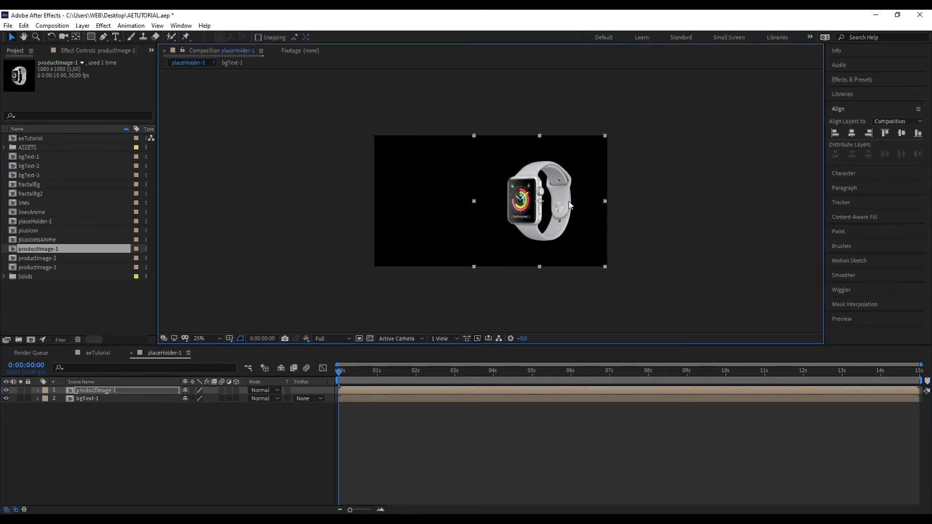
{"action": "left_click", "coordinate": [868, 133]}
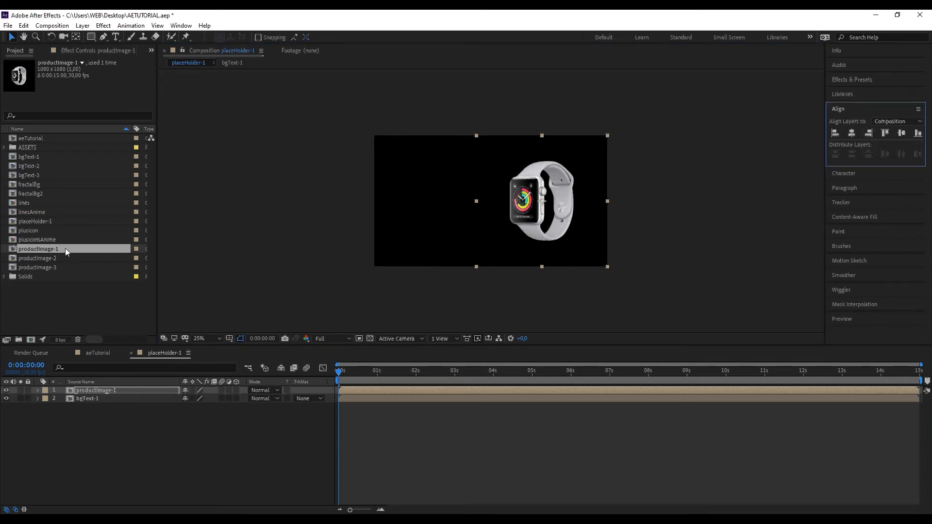
Duplicate the productImage-1 layer and place the copy beneath bgText-1.
{"action": "left_click", "coordinate": [102, 390]}
{"action": "key", "text": "ctrl+d"}
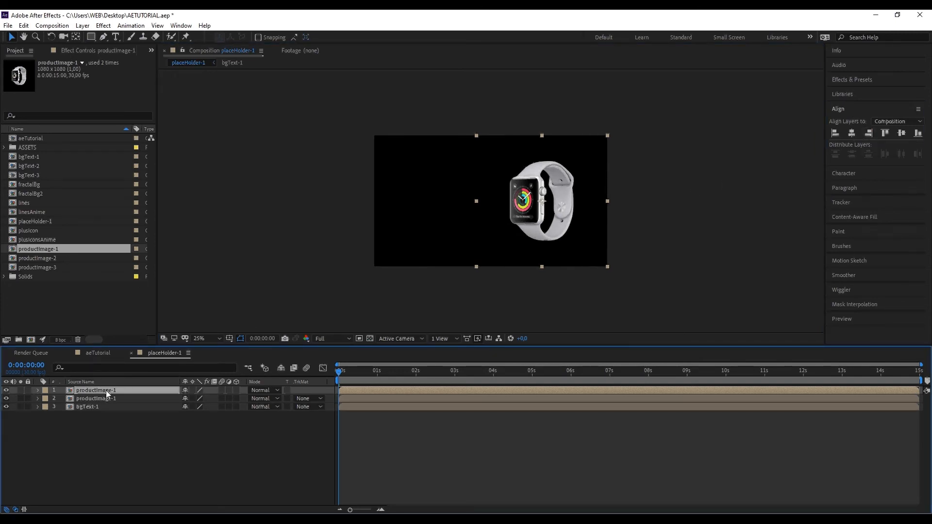
{"action": "left_click_drag", "start_coordinate": [107, 391], "coordinate": [108, 436]}
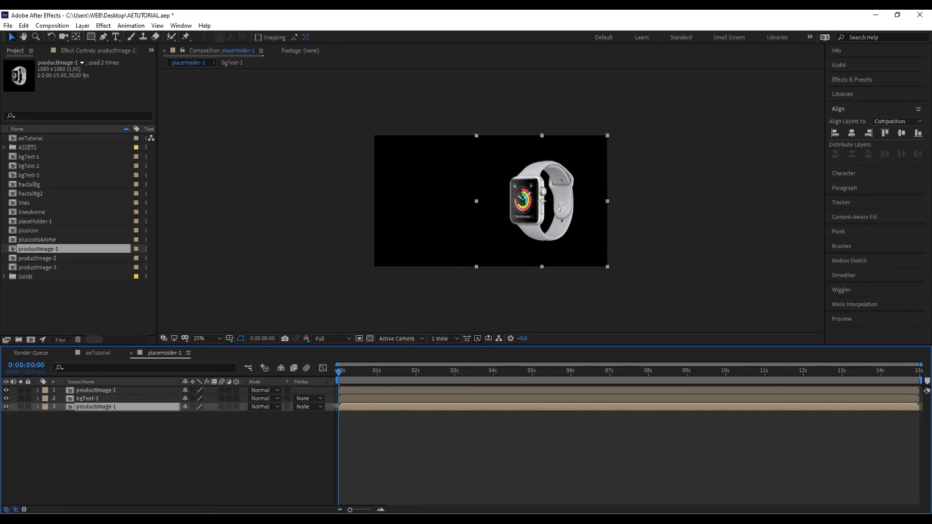
Try scaling the productImage-1 copy beneath bgText-1 to 400%, 350% and 250%.
{"action": "key", "text": "s"}
{"action": "left_click", "coordinate": [197, 415]}
{"action": "type", "text": "400"}
{"action": "key", "text": "Return"}
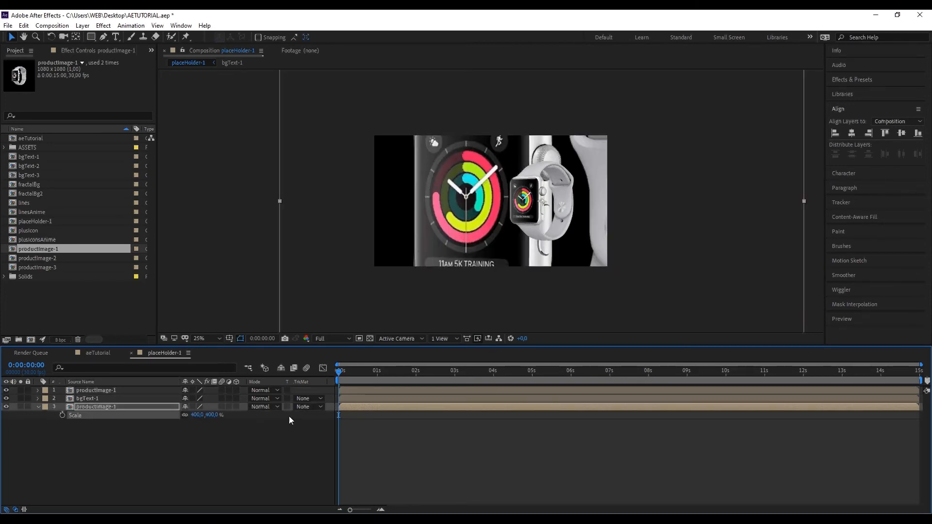
{"action": "type", "text": "350"}
{"action": "key", "text": "Return"}
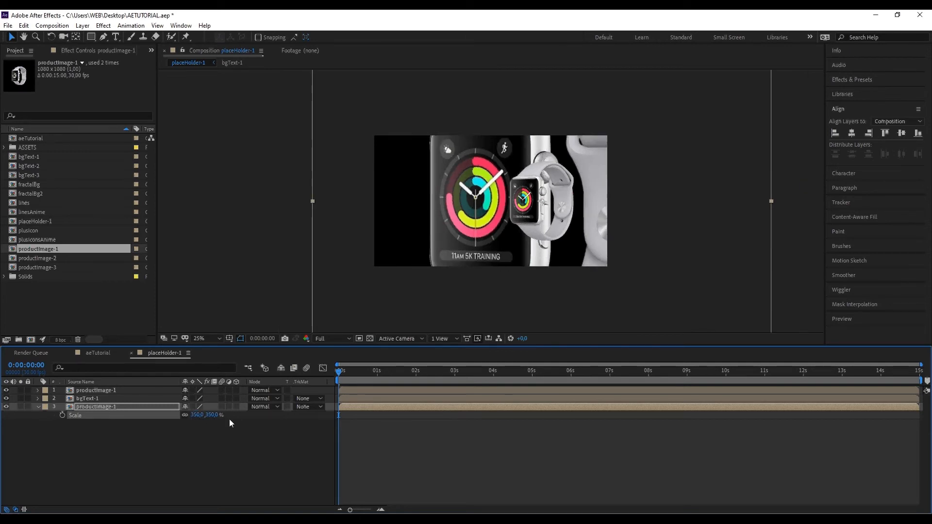
{"action": "type", "text": "250"}
{"action": "key", "text": "Return"}
Set the scale of the productImage-1 copy beneath bgText-1 to 175%.
{"action": "left_click", "coordinate": [197, 414]}
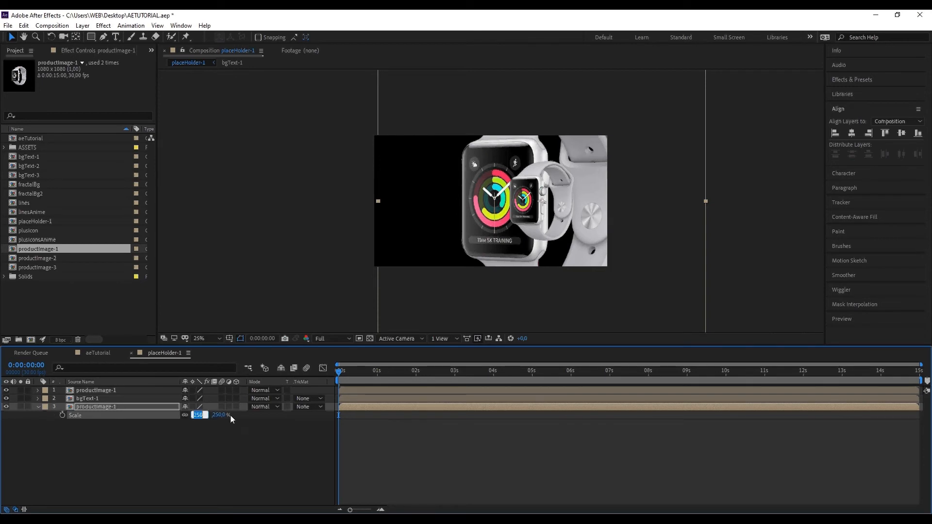
{"action": "type", "text": "175"}
{"action": "key", "text": "Return"}
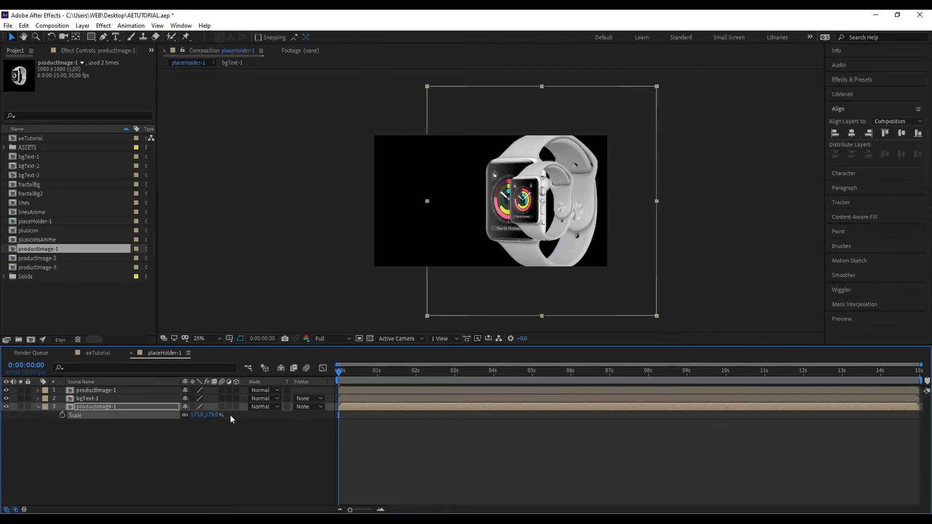
Rotate the productImage-1 copy beneath bgText-1 by 25° and move it left to about position 940, 540.
{"action": "left_click", "coordinate": [141, 407]}
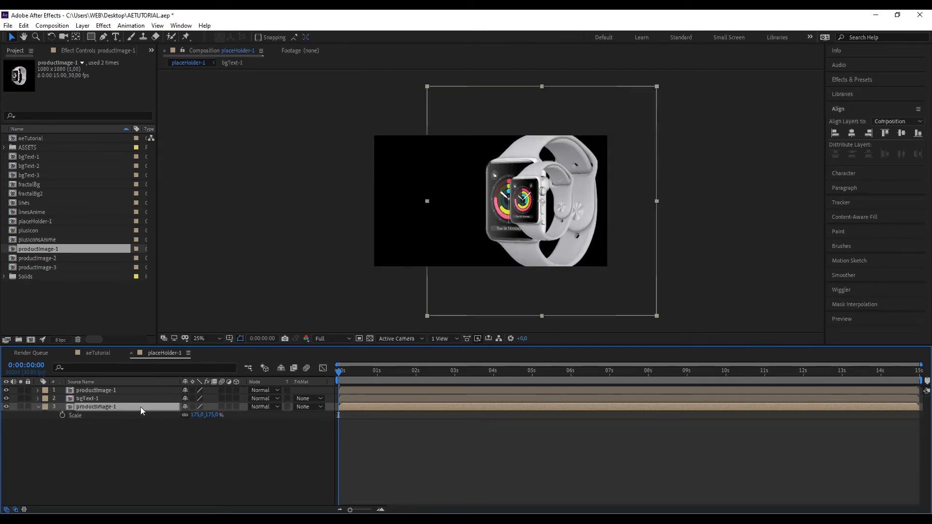
{"action": "type", "text": "r25"}
{"action": "key", "text": "Return"}
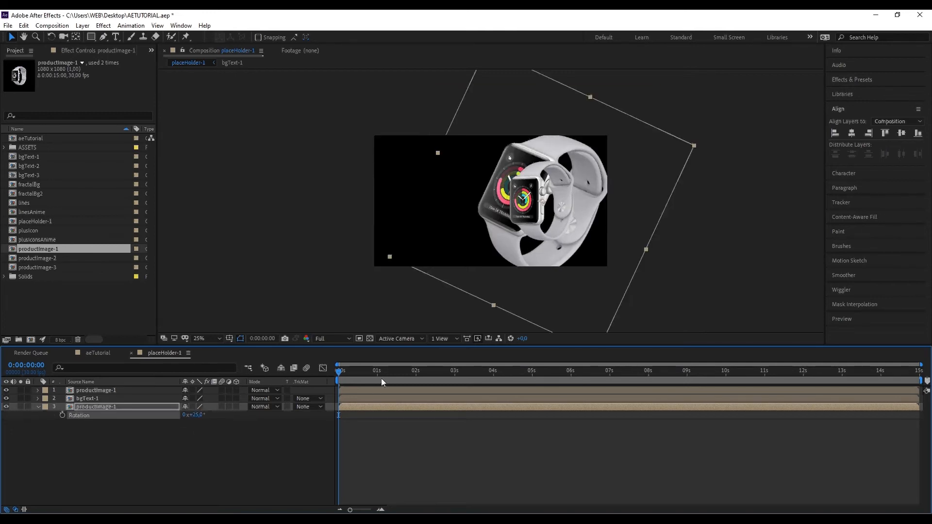
{"action": "left_click_drag", "start_coordinate": [502, 235], "coordinate": [447, 238]}
{"action": "left_click", "coordinate": [234, 450]}
Set the opacity of the enlarged productImage-1 copy to 10% and collapse its properties.
{"action": "left_click", "coordinate": [92, 406]}
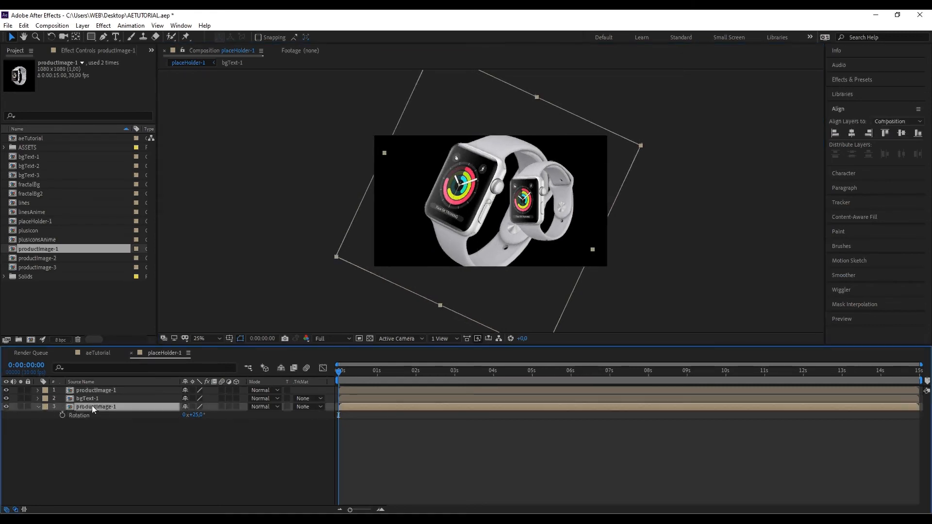
{"action": "left_click", "coordinate": [39, 407]}
{"action": "key", "text": "t"}
{"action": "left_click", "coordinate": [189, 415]}
{"action": "type", "text": "100"}
{"action": "key", "text": "Return"}
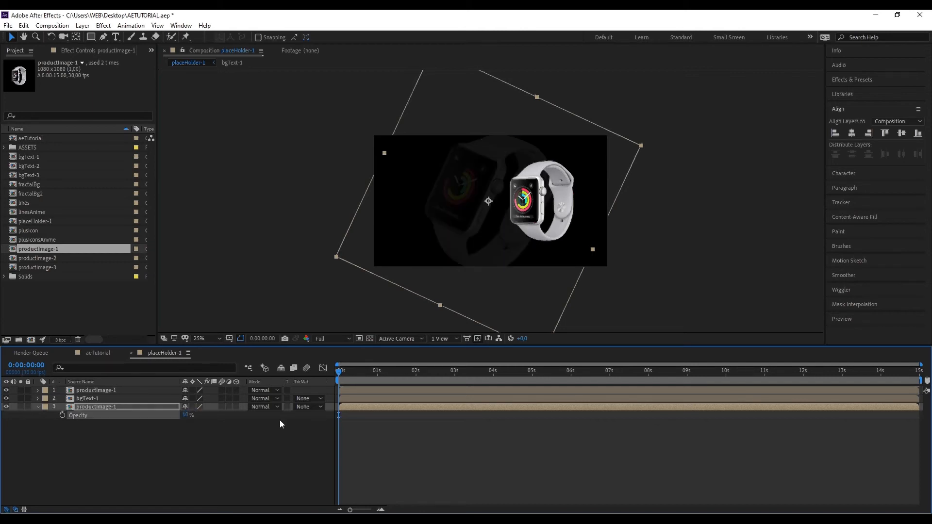
{"action": "left_click", "coordinate": [279, 420]}
{"action": "left_click", "coordinate": [112, 407]}
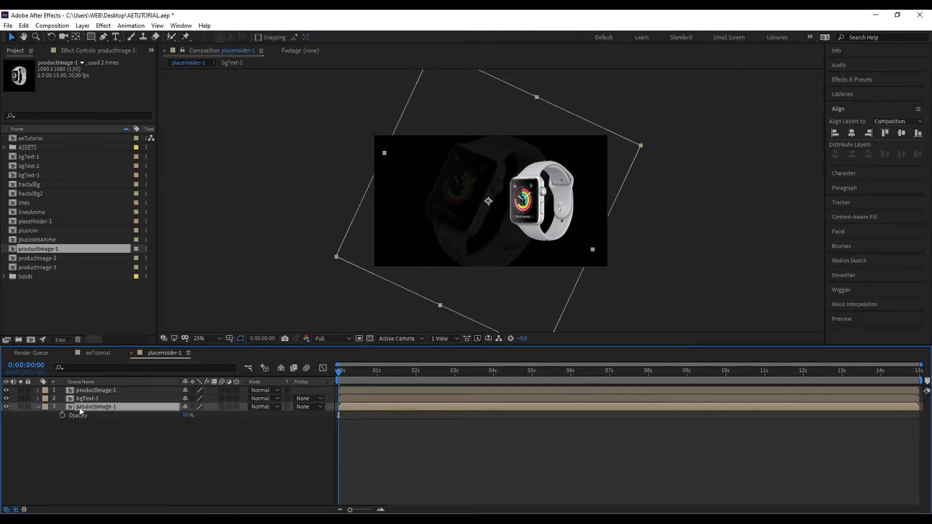
{"action": "left_click", "coordinate": [38, 407]}
Scrub to about 0:00:07:07 to show the APPLE text and set the bgText-1 layer's opacity to 50%.
{"action": "left_click", "coordinate": [97, 400]}
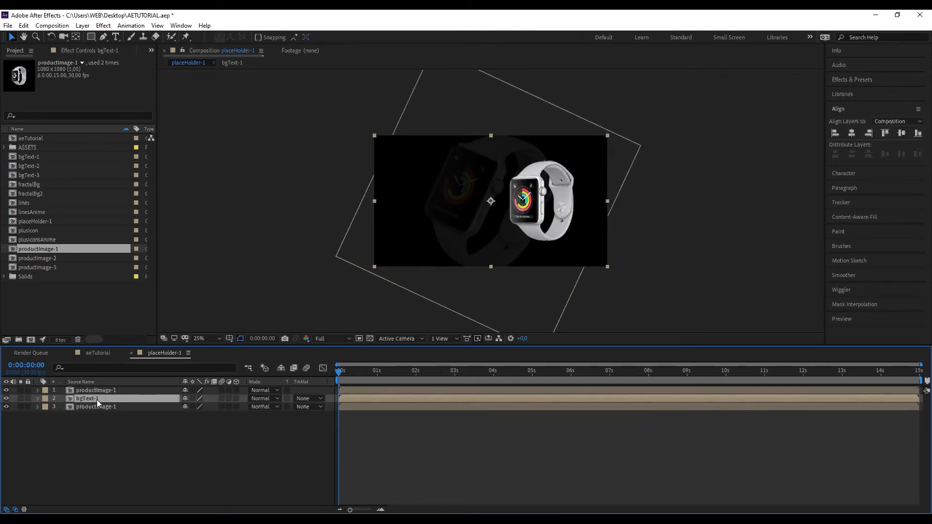
{"action": "left_click_drag", "start_coordinate": [338, 371], "coordinate": [618, 380]}
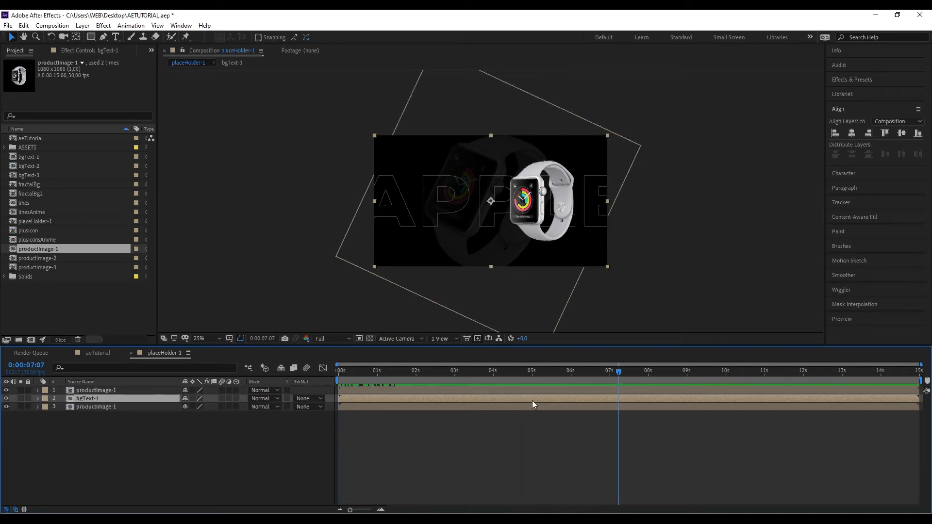
{"action": "key", "text": "t"}
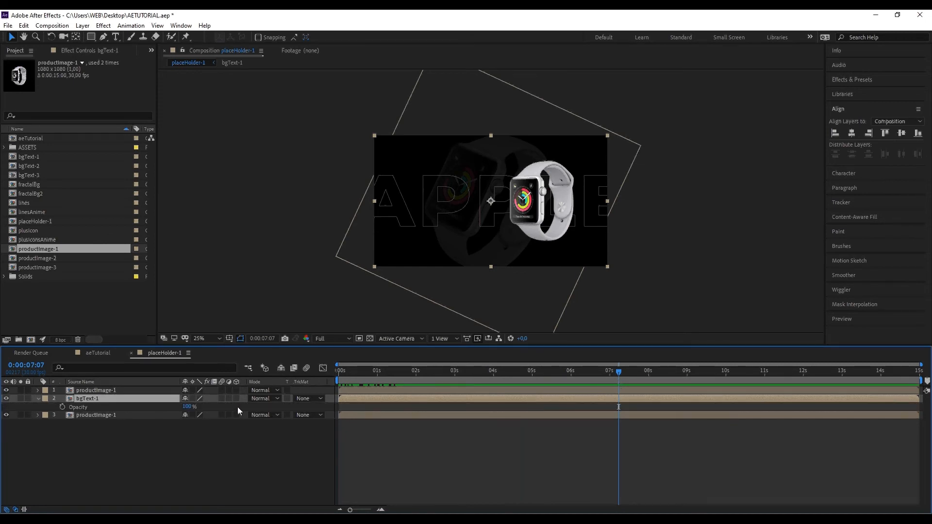
{"action": "left_click", "coordinate": [190, 407]}
{"action": "type", "text": "50"}
{"action": "key", "text": "Return"}
{"action": "left_click", "coordinate": [216, 434]}
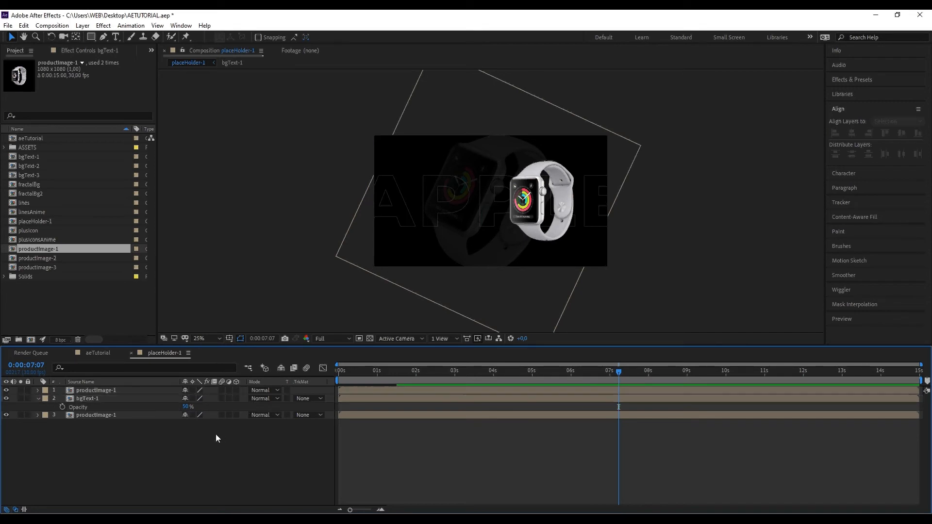
Add a position keyframe to the enlarged productImage-1 copy at 0:00:00:00.
{"action": "key", "text": "Home"}
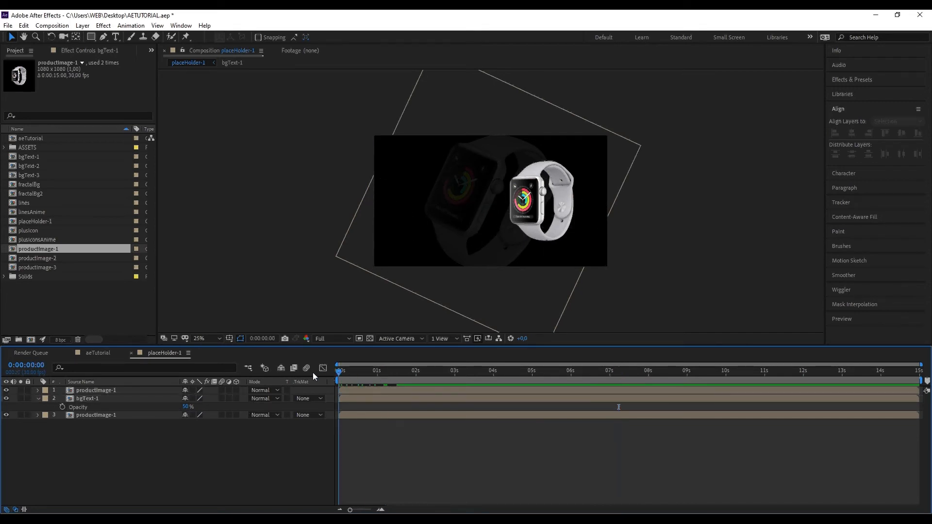
{"action": "left_click_drag", "start_coordinate": [339, 372], "coordinate": [319, 372]}
{"action": "left_click", "coordinate": [351, 416]}
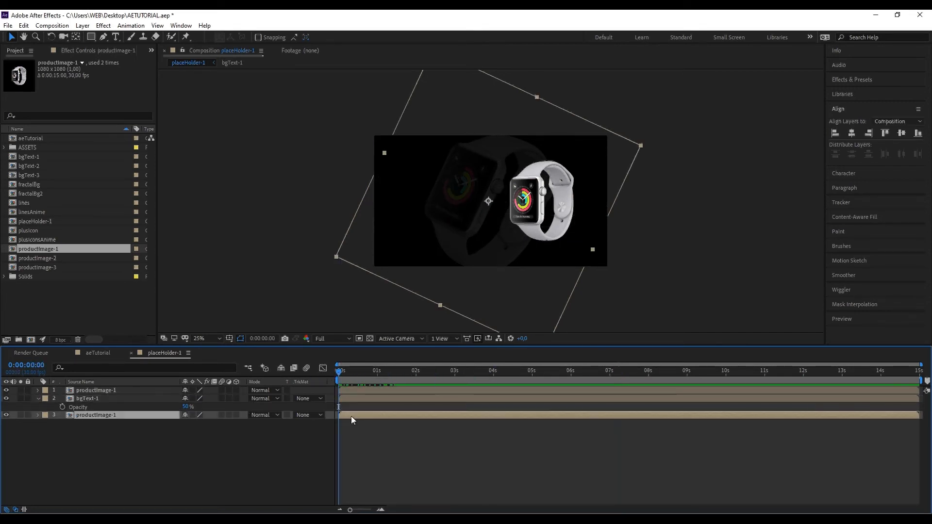
{"action": "key", "text": "p"}
{"action": "left_click", "coordinate": [62, 425]}
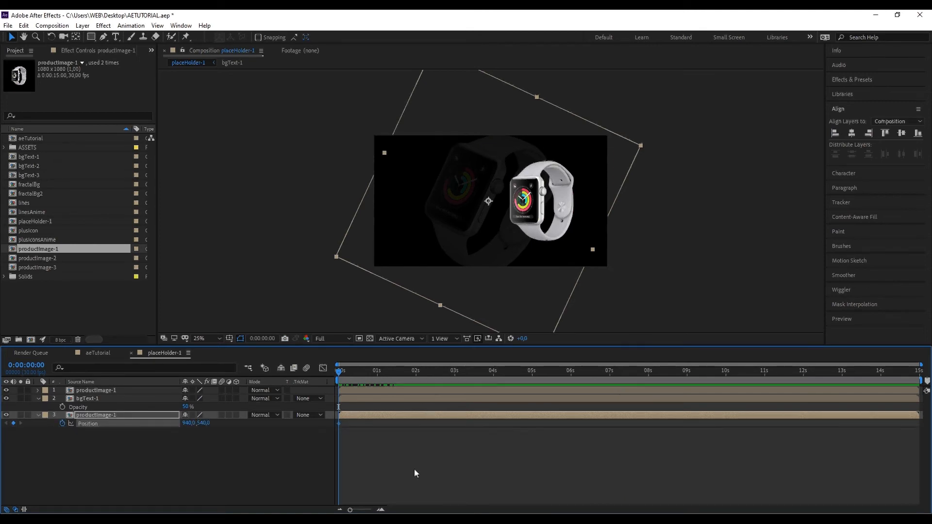
Add a position keyframe at 0:00:01:15 to the enlarged productImage-1 copy beneath bgText-1, holding it at 940, 540.
{"action": "left_click", "coordinate": [381, 509]}
{"action": "left_click", "coordinate": [383, 510]}
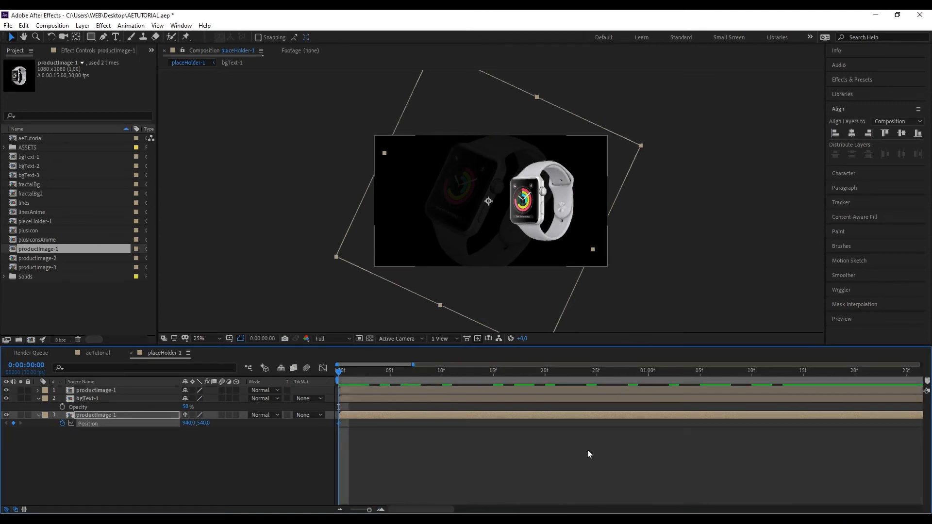
{"action": "left_click", "coordinate": [803, 372]}
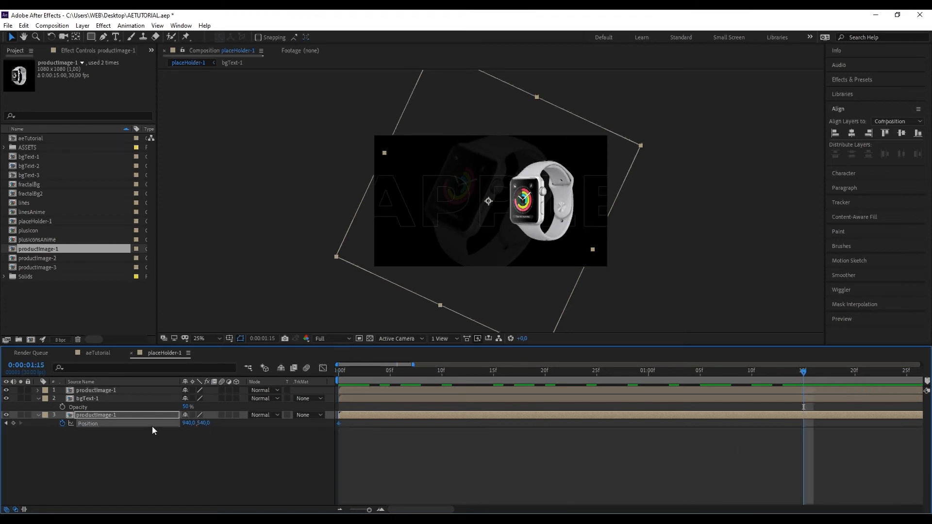
{"action": "left_click", "coordinate": [13, 423]}
At 0:00:00:00, move the enlarged productImage-1 copy straight up out of the frame to about 940, -1044 and check the motion.
{"action": "left_click_drag", "start_coordinate": [803, 373], "coordinate": [338, 372]}
{"action": "left_click", "coordinate": [339, 423]}
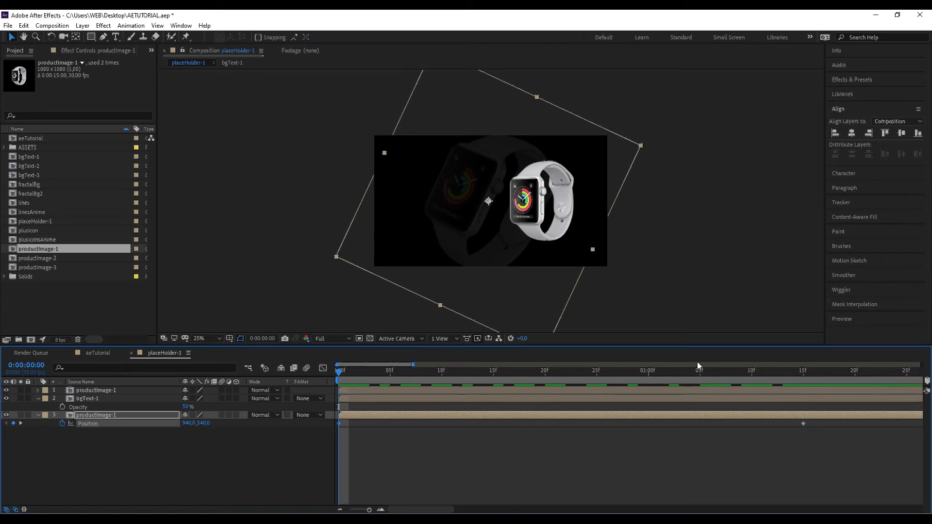
{"action": "left_click_drag", "start_coordinate": [464, 227], "coordinate": [475, 38]}
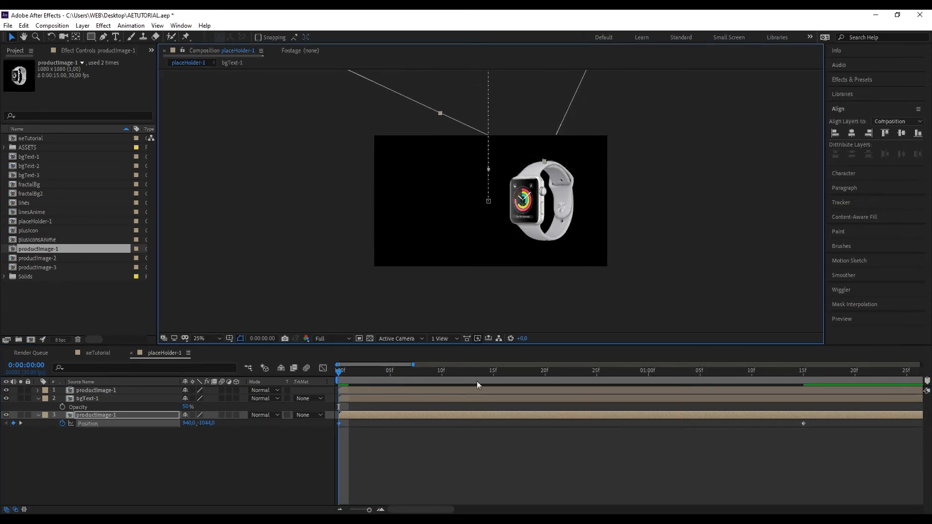
{"action": "key", "text": "space"}
{"action": "left_click_drag", "start_coordinate": [366, 377], "coordinate": [799, 383]}
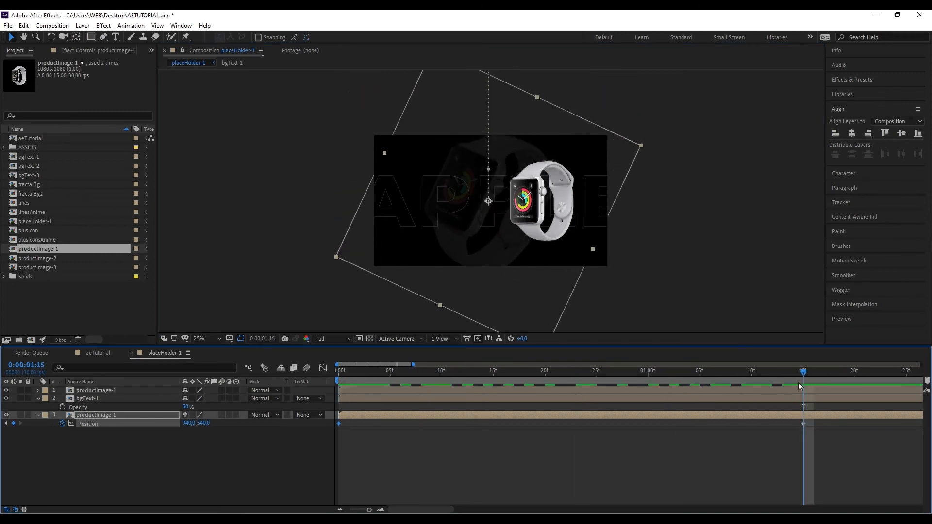
Animate the foreground productImage-1 layer's position from about -560, 540 outside the frame at 0:00:00:00 to 1380, 540 at 0:00:01:15.
{"action": "left_click", "coordinate": [430, 392]}
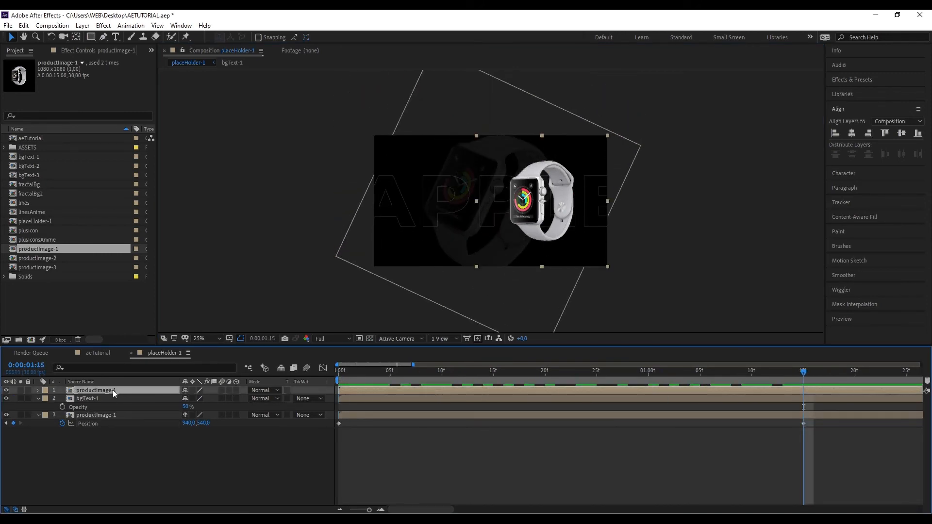
{"action": "key", "text": "p"}
{"action": "left_click", "coordinate": [62, 399]}
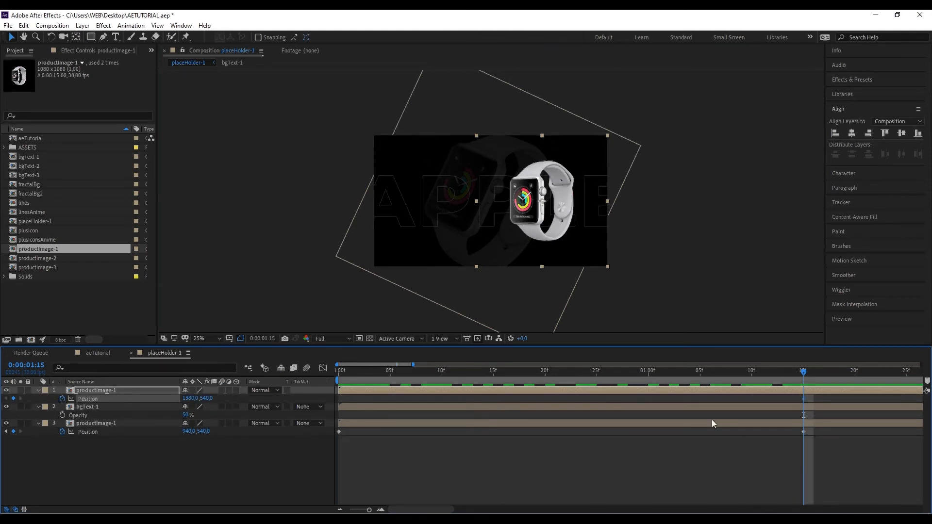
{"action": "left_click_drag", "start_coordinate": [803, 373], "coordinate": [272, 382]}
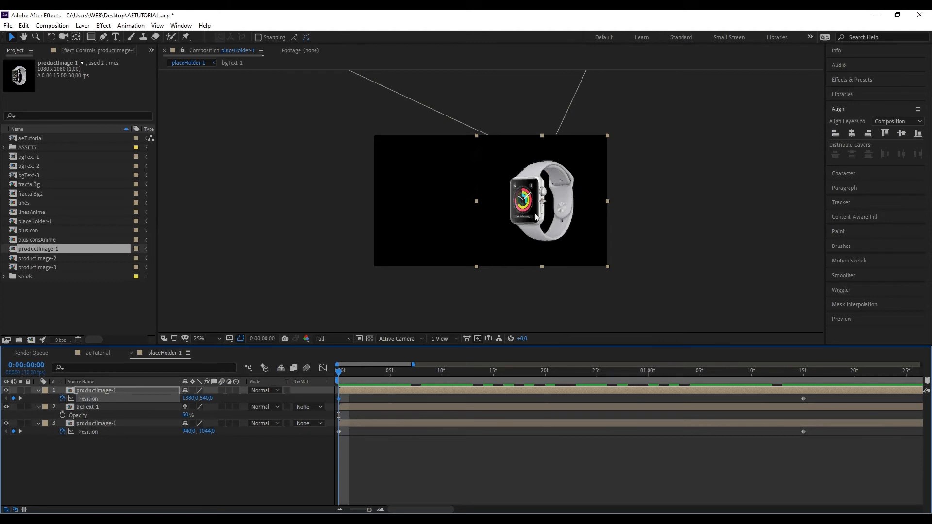
{"action": "left_click_drag", "start_coordinate": [535, 217], "coordinate": [300, 221]}
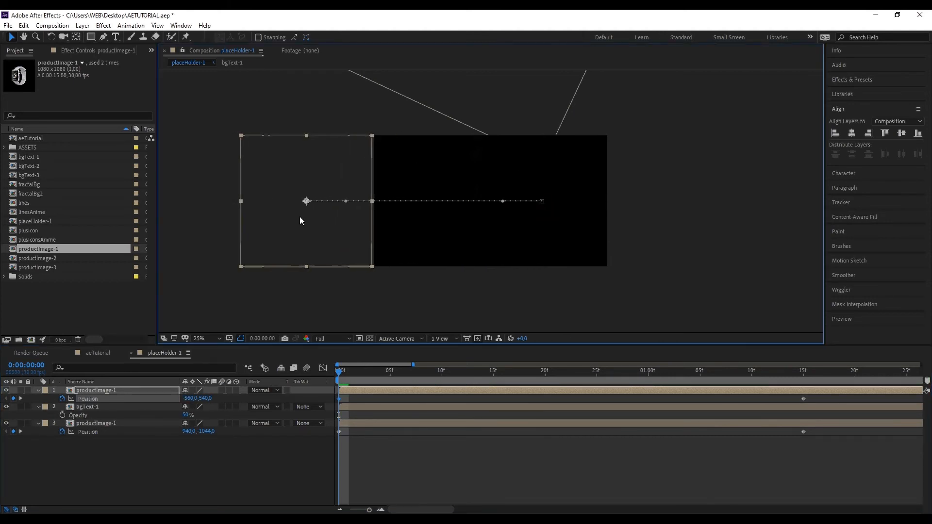
{"action": "left_click", "coordinate": [854, 456]}
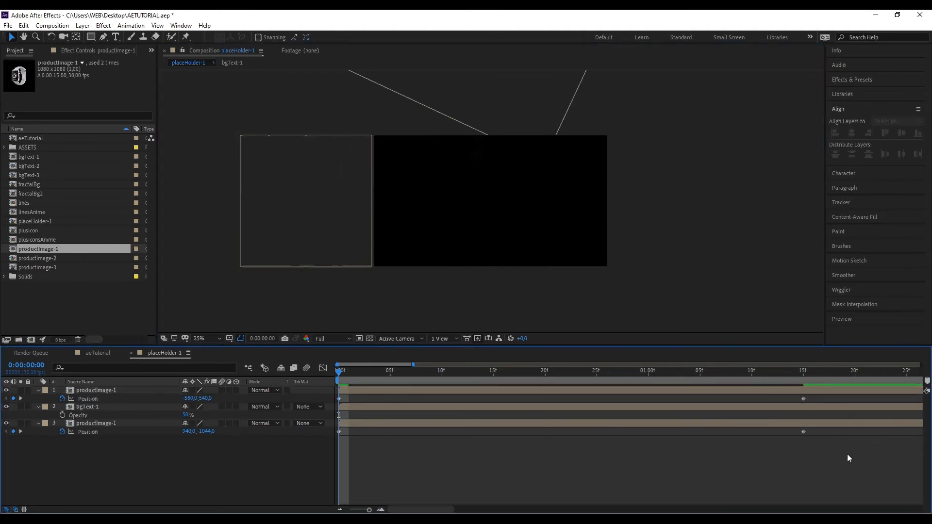
Collapse bgText-1's opacity property and show only the keyframed properties of the layers.
{"action": "left_click", "coordinate": [441, 405]}
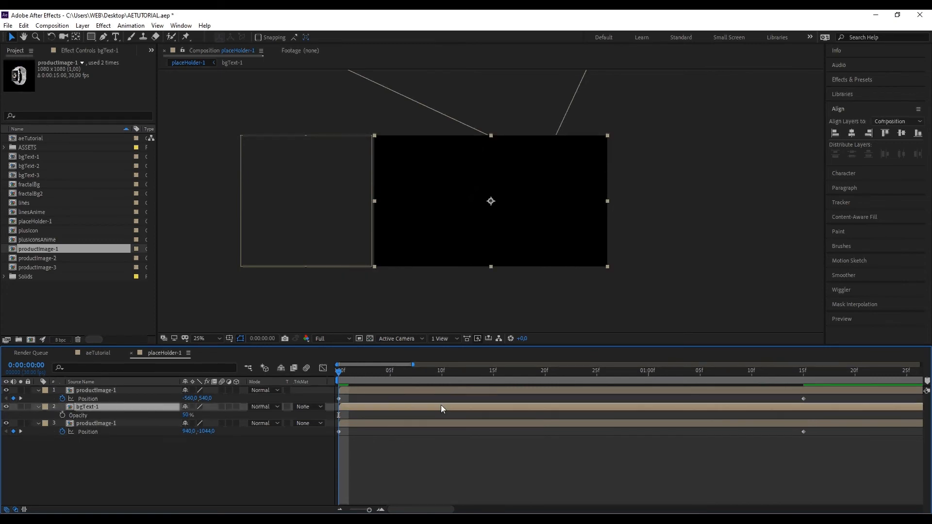
{"action": "key", "text": "t"}
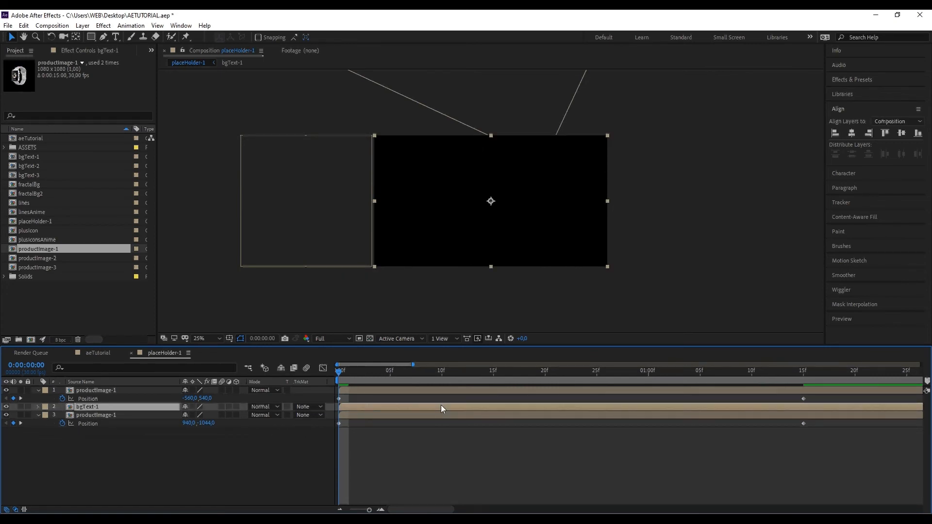
{"action": "left_click", "coordinate": [451, 390]}
{"action": "left_click", "coordinate": [677, 462]}
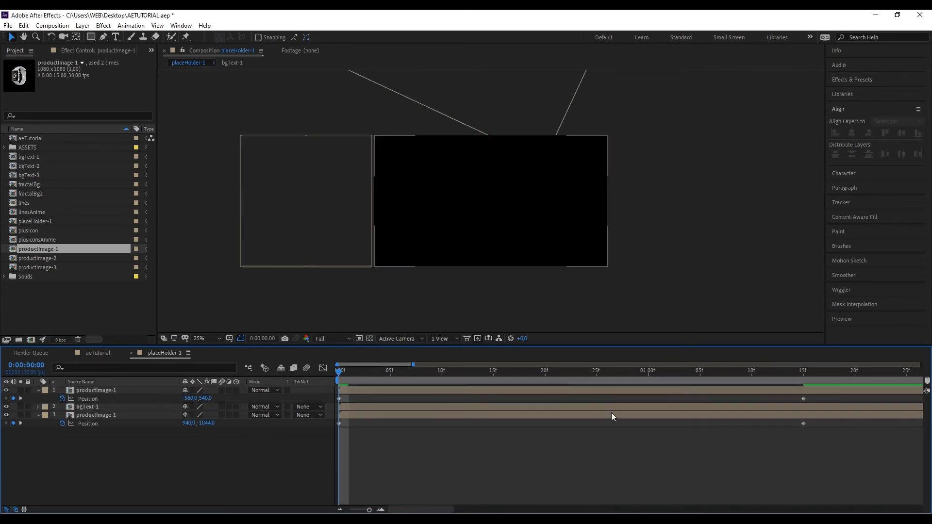
{"action": "left_click", "coordinate": [610, 391]}
{"action": "left_click", "coordinate": [604, 416], "text": "shift"}
{"action": "key", "text": "u"}
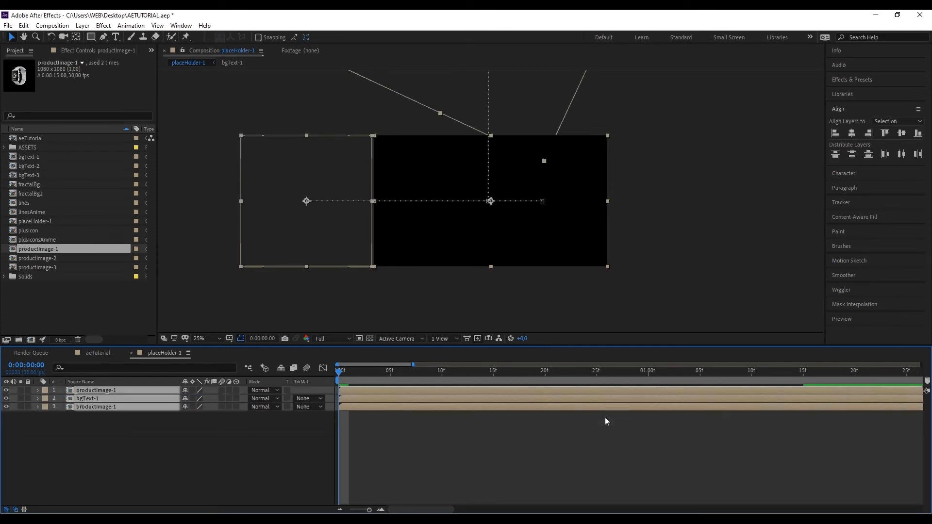
{"action": "key", "text": "u"}
{"action": "left_click", "coordinate": [610, 446]}
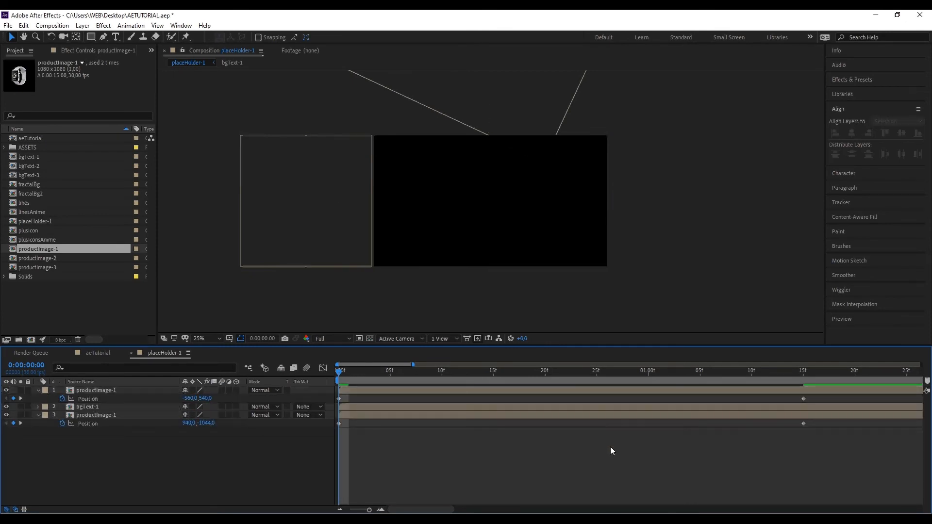
Apply Easy Ease to all position keyframes of both productImage-1 layers.
{"action": "left_click", "coordinate": [572, 409]}
{"action": "left_click_drag", "start_coordinate": [830, 442], "coordinate": [341, 391]}
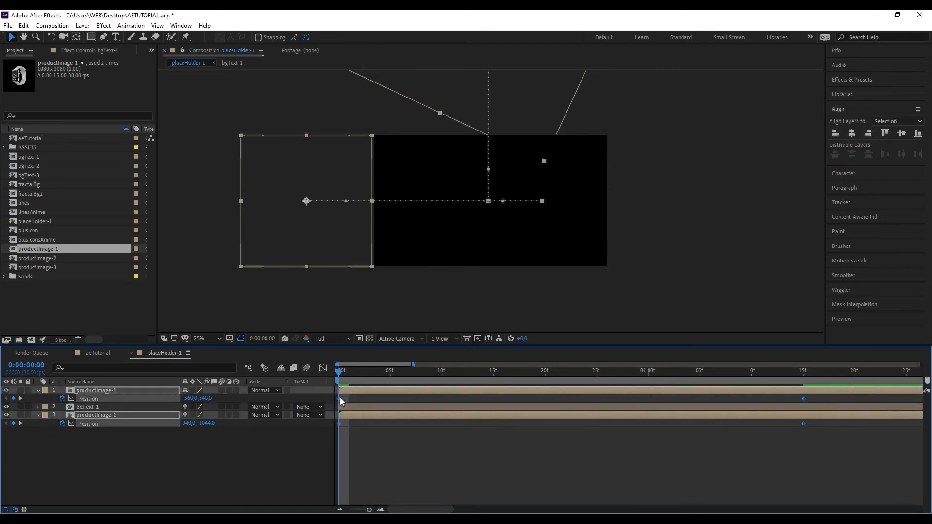
{"action": "right_click", "coordinate": [342, 400]}
{"action": "mouse_move", "coordinate": [369, 389]}
{"action": "left_click", "coordinate": [518, 426]}
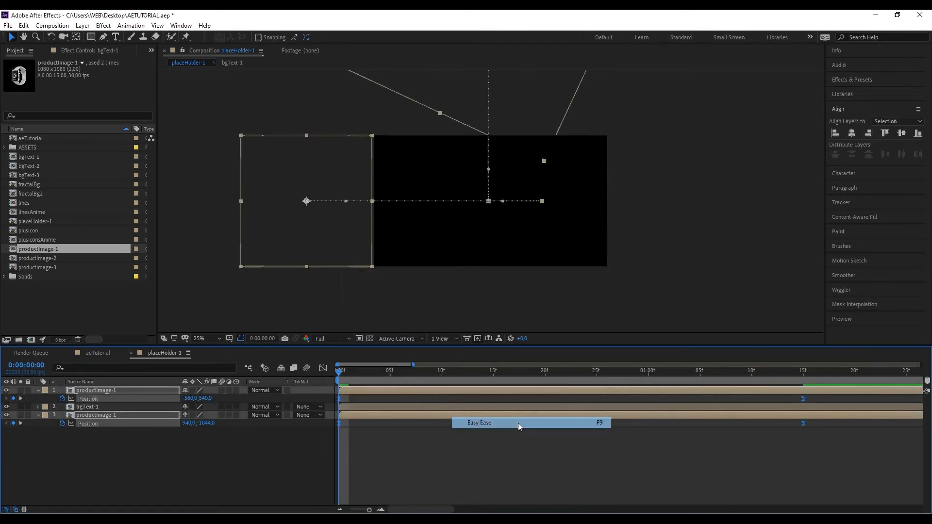
Reshape the speed graph of both position animations so they peak early and slow down gradually towards the last keyframe.
{"action": "left_click", "coordinate": [324, 369]}
{"action": "left_click_drag", "start_coordinate": [842, 479], "coordinate": [497, 484]}
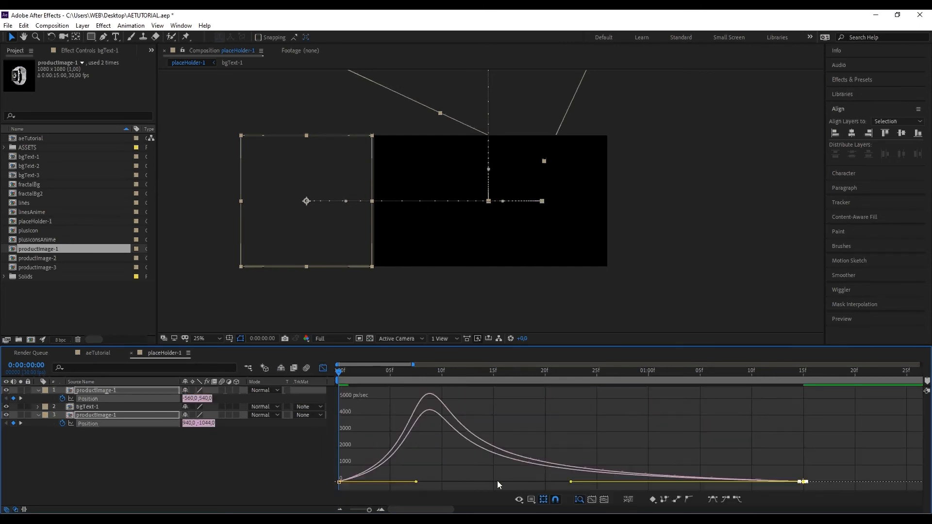
{"action": "left_click", "coordinate": [321, 370]}
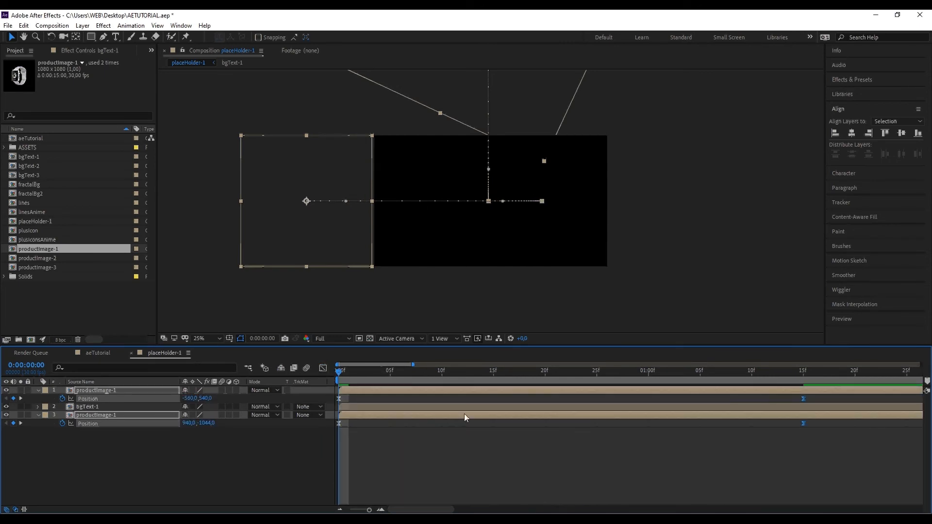
{"action": "left_click", "coordinate": [559, 441]}
Preview the placeHolder-1 animation, then replay it from 0:00:00:00 with the timeline showing a longer time span.
{"action": "left_click", "coordinate": [881, 319]}
{"action": "left_click", "coordinate": [875, 284]}
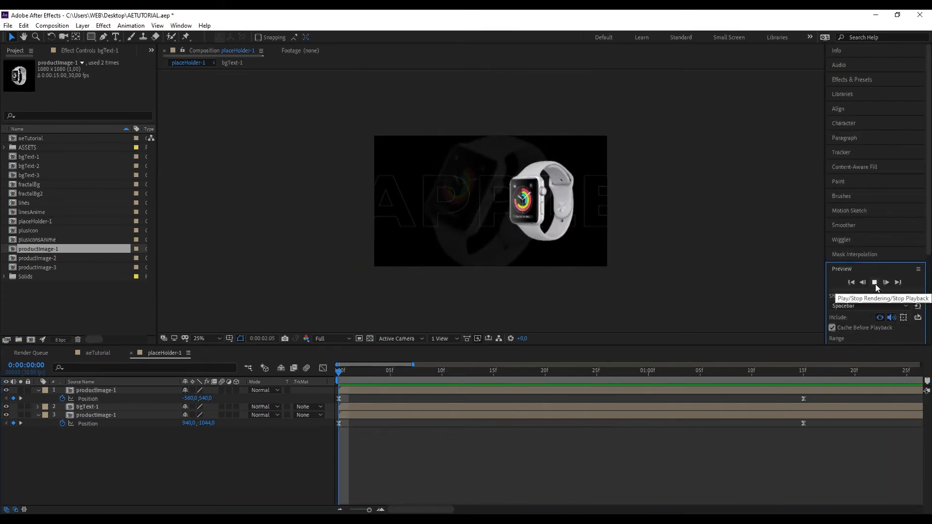
{"action": "left_click", "coordinate": [875, 284]}
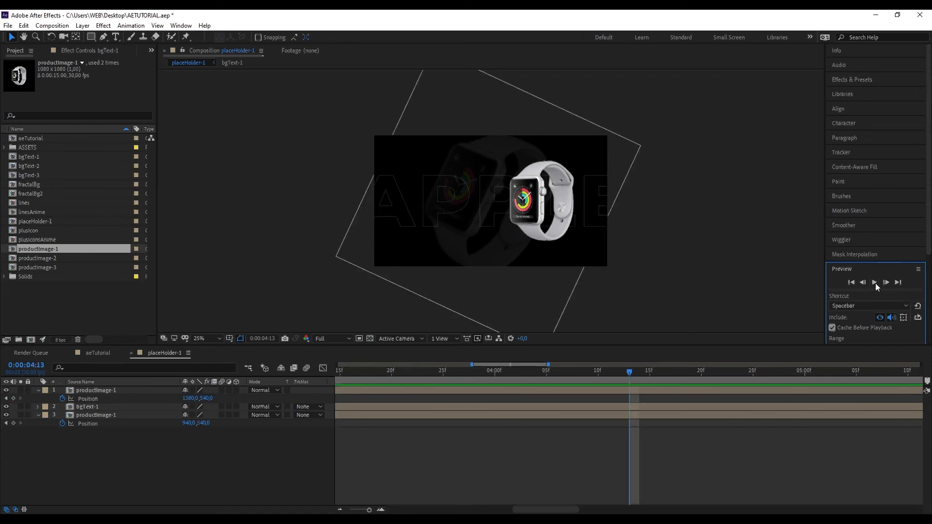
{"action": "left_click", "coordinate": [672, 477]}
{"action": "left_click_drag", "start_coordinate": [369, 510], "coordinate": [359, 510]}
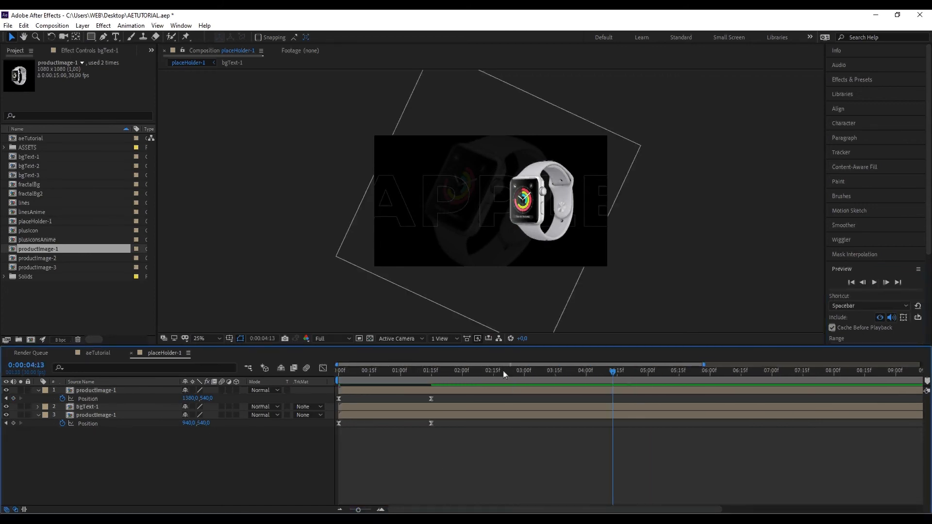
{"action": "left_click_drag", "start_coordinate": [502, 371], "coordinate": [327, 371]}
{"action": "left_click", "coordinate": [871, 284]}
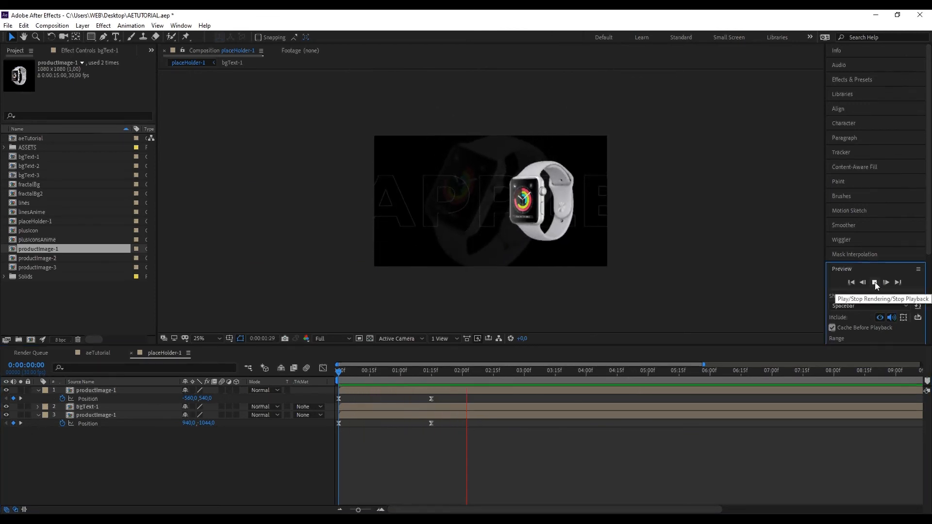
{"action": "left_click", "coordinate": [874, 282]}
Set the current time to 0:00:01:00 and collapse the properties of both productImage-1 layers.
{"action": "left_click", "coordinate": [401, 373]}
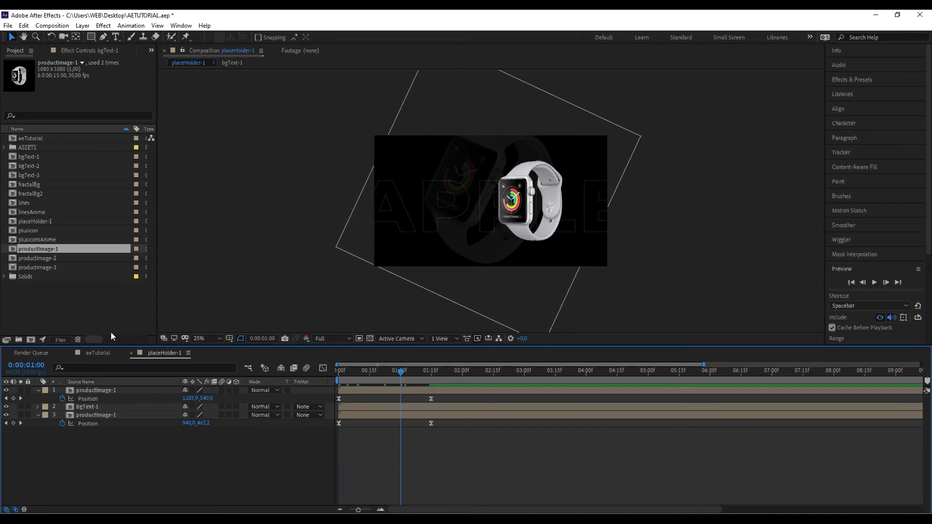
{"action": "left_click", "coordinate": [38, 391]}
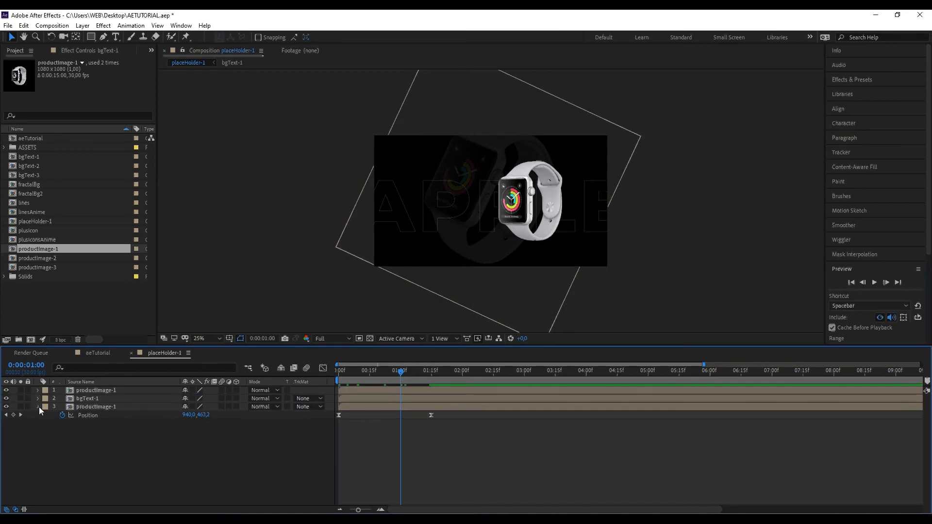
{"action": "left_click", "coordinate": [39, 406]}
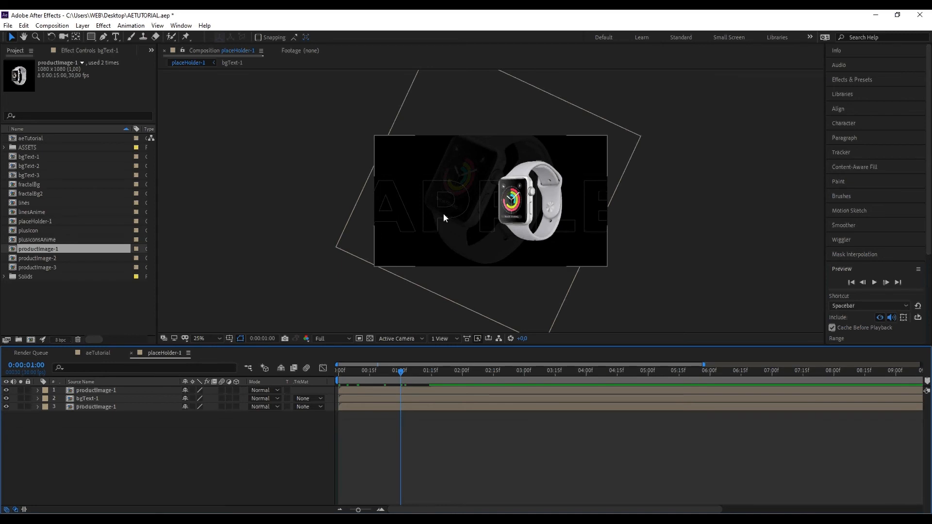
Create a 120 px text layer in the lower-left part of the frame reading APPLE and WATCH on two lines.
{"action": "key", "text": "ctrl+t"}
{"action": "scroll", "coordinate": [420, 243], "scroll_direction": "up", "scroll_amount": 2}
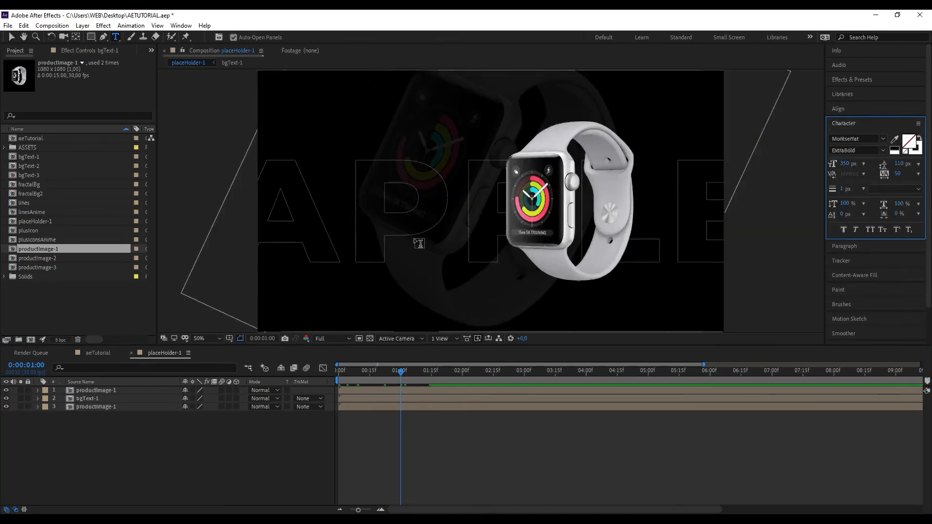
{"action": "left_click_drag", "start_coordinate": [410, 259], "coordinate": [461, 191]}
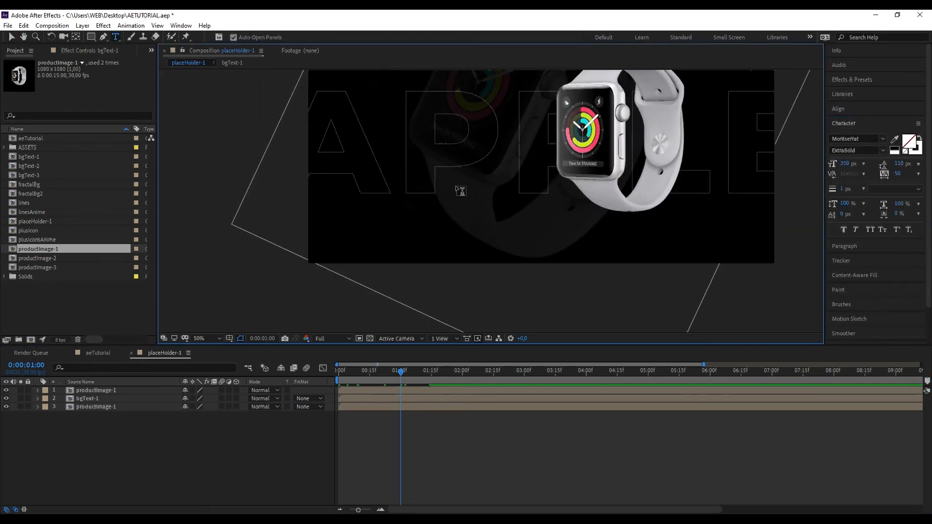
{"action": "left_click", "coordinate": [377, 215]}
{"action": "left_click", "coordinate": [841, 165]}
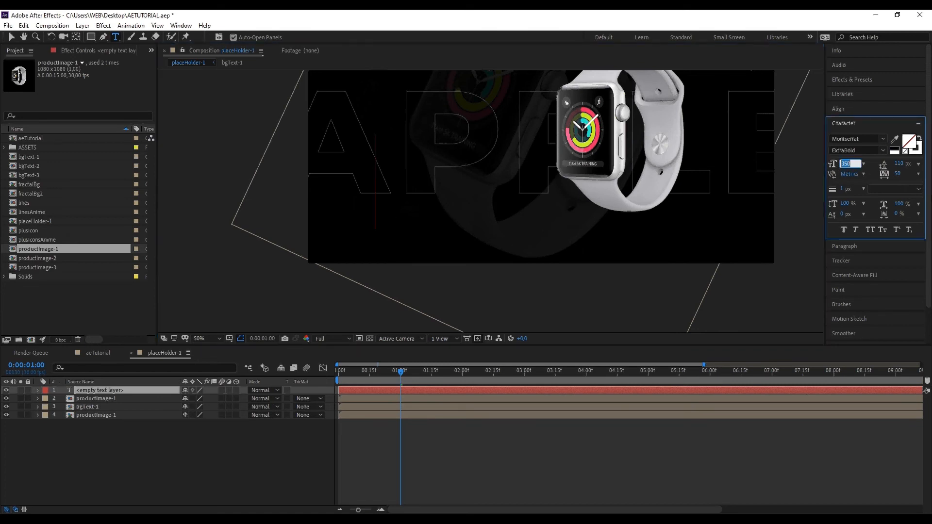
{"action": "type", "text": "120"}
{"action": "key", "text": "Return"}
{"action": "left_click", "coordinate": [375, 205]}
{"action": "type", "text": "APPLE"}
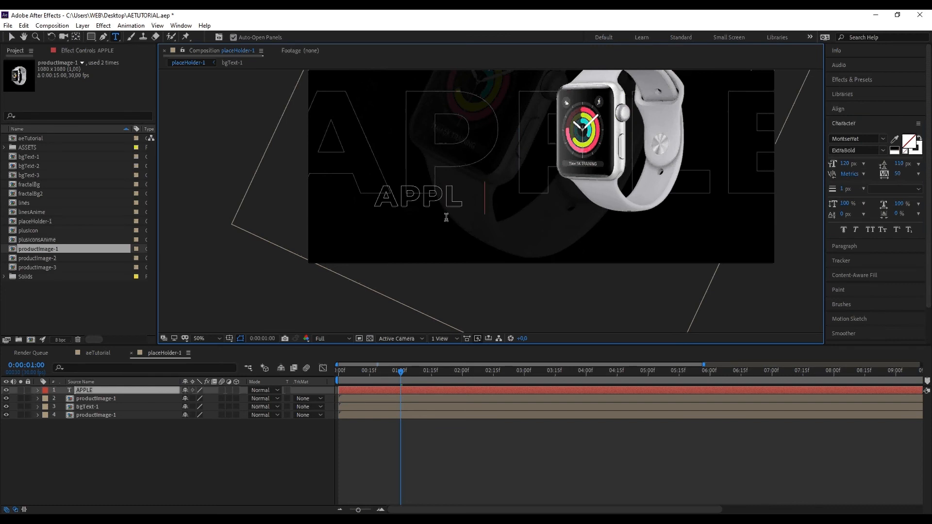
{"action": "key", "text": "Return"}
{"action": "type", "text": "WATCH"}
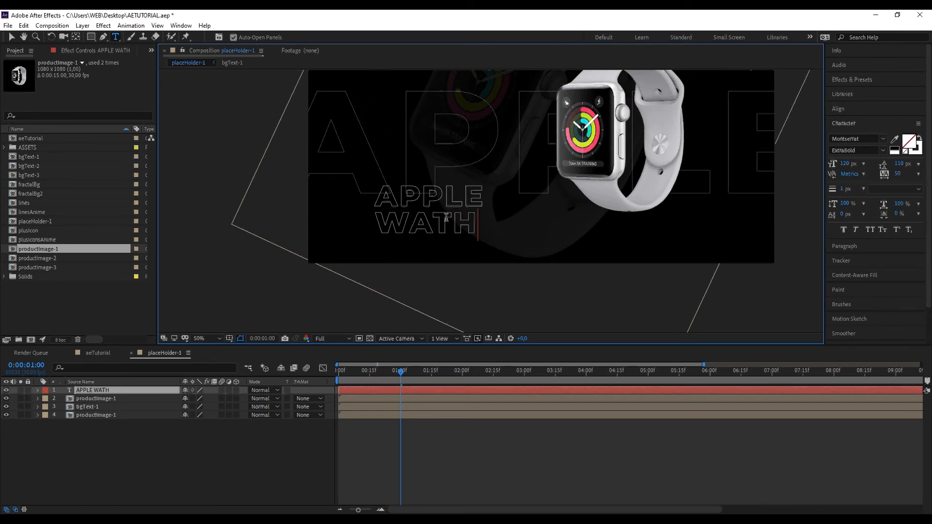
Right-align the APPLE WATCH text and swap its fill and stroke so the letters are solid white without an outline.
{"action": "key", "text": "ctrl+a"}
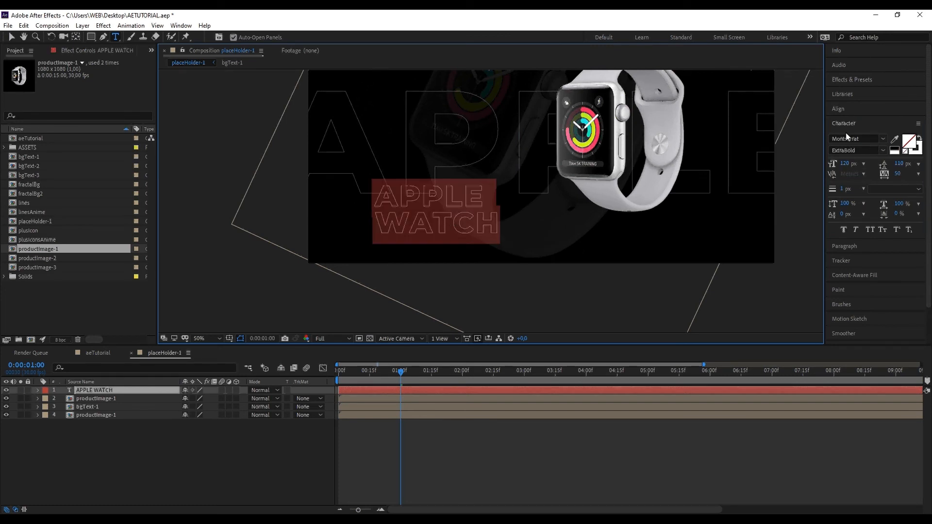
{"action": "left_click", "coordinate": [857, 246]}
{"action": "left_click", "coordinate": [859, 152]}
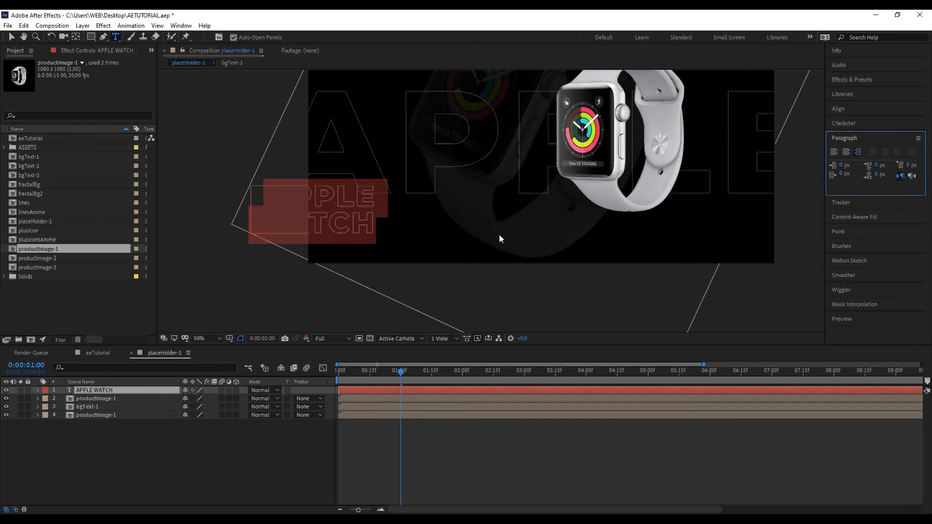
{"action": "left_click", "coordinate": [843, 123]}
{"action": "left_click", "coordinate": [920, 141]}
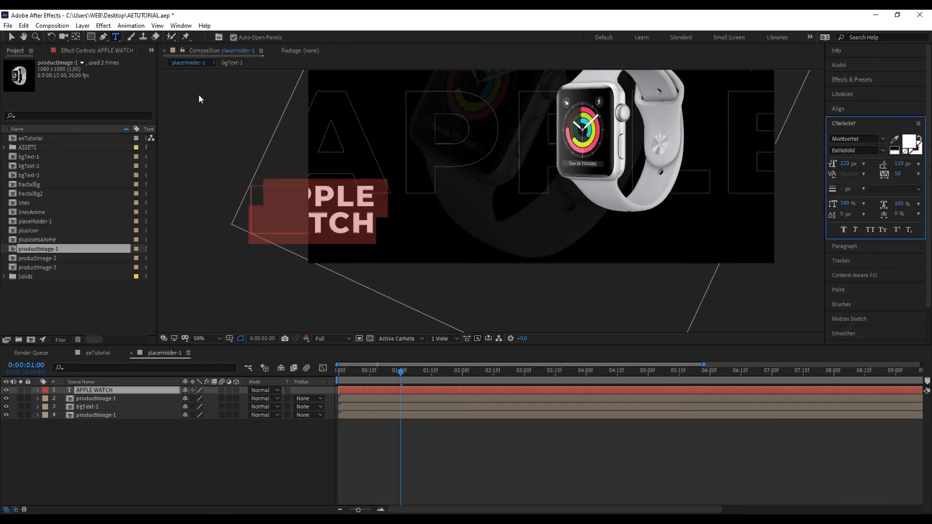
Move the APPLE WATCH text horizontally until both lines sit fully inside the frame, just left of its centre.
{"action": "left_click", "coordinate": [11, 37]}
{"action": "left_click", "coordinate": [359, 203]}
{"action": "left_click_drag", "start_coordinate": [359, 202], "coordinate": [447, 199]}
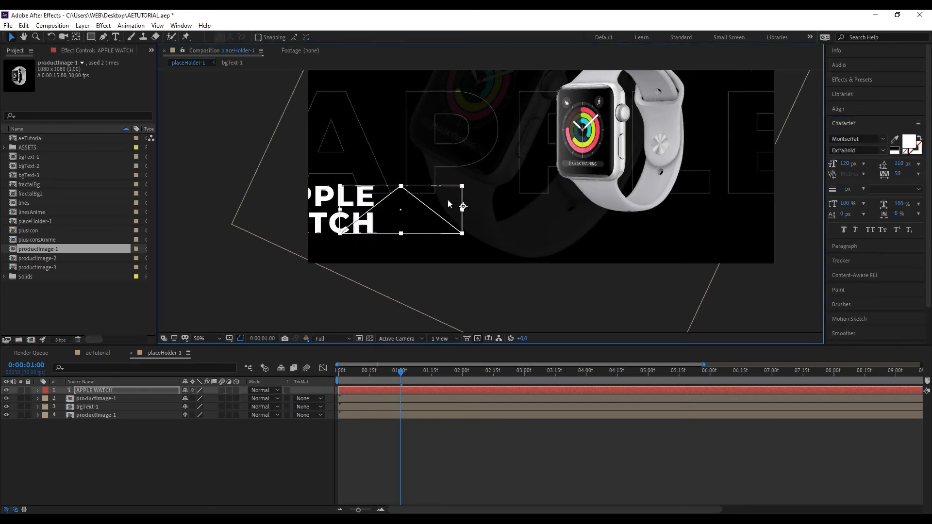
{"action": "left_click", "coordinate": [486, 291]}
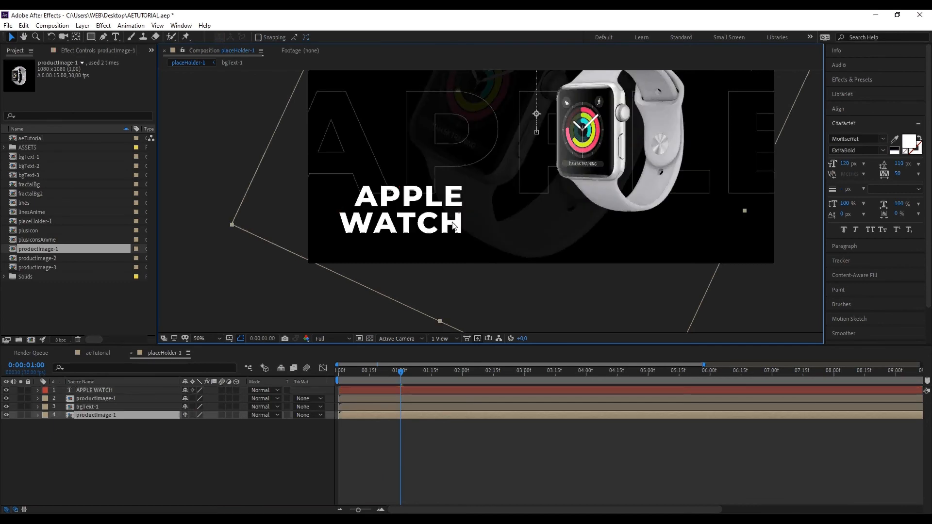
{"action": "left_click", "coordinate": [752, 306]}
{"action": "left_click", "coordinate": [447, 221]}
{"action": "left_click_drag", "start_coordinate": [447, 222], "coordinate": [461, 222]}
{"action": "left_click", "coordinate": [800, 310]}
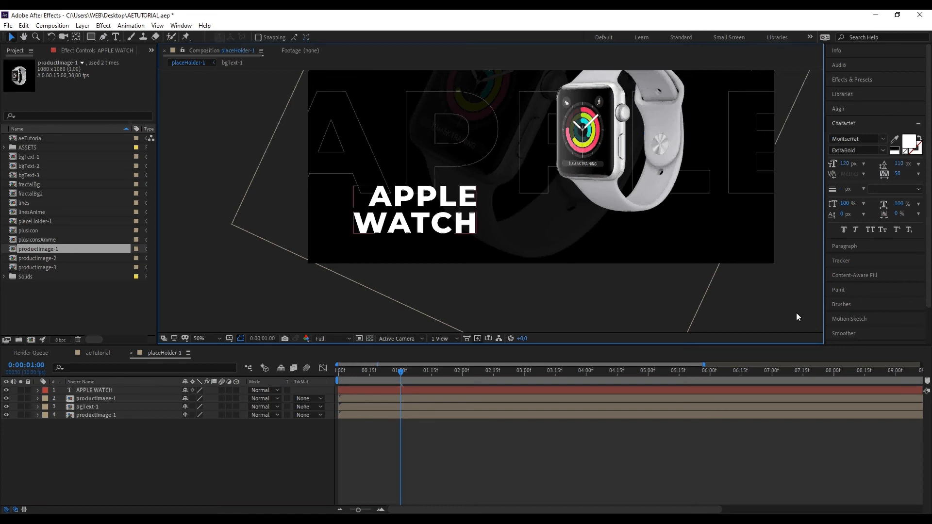
Make the APPLE WATCH layer start at 0:00:01:00 and add an Opacity text animator set to 0%.
{"action": "left_click_drag", "start_coordinate": [382, 391], "coordinate": [434, 392]}
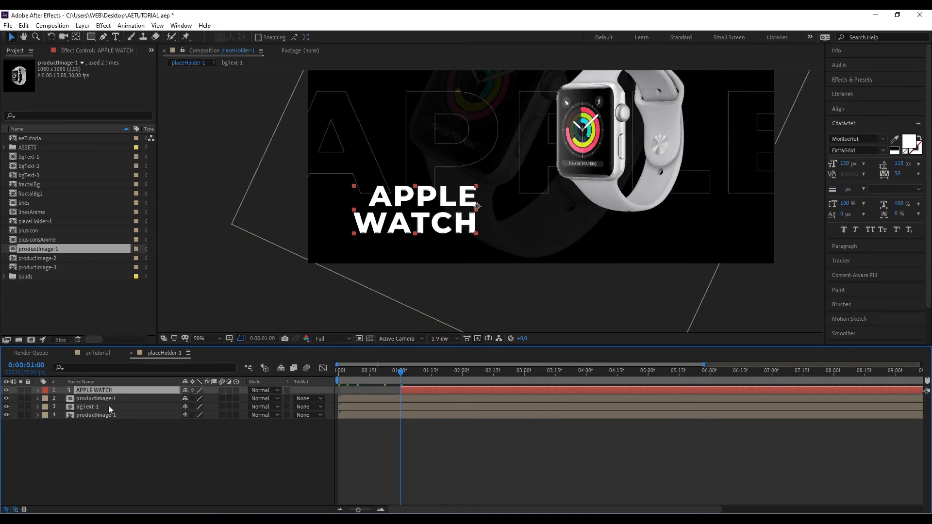
{"action": "left_click", "coordinate": [38, 390]}
{"action": "left_click", "coordinate": [242, 399]}
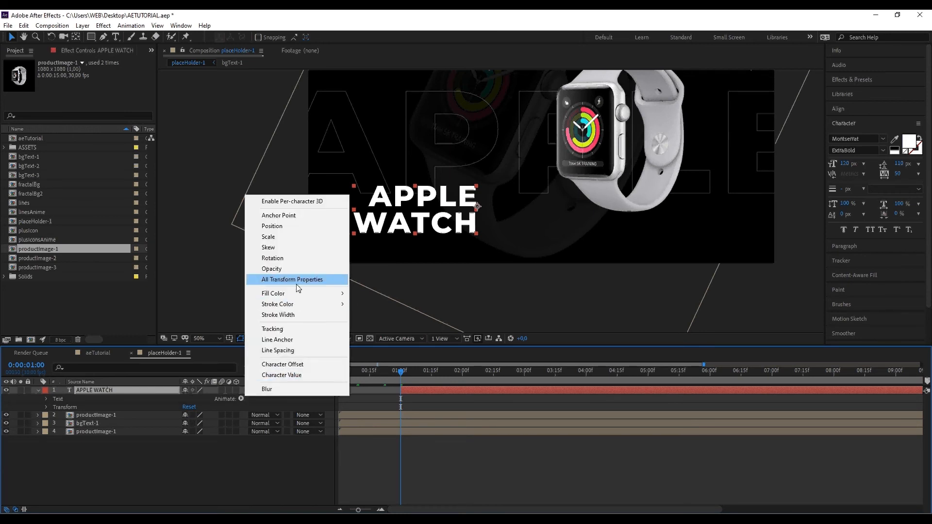
{"action": "left_click", "coordinate": [305, 269]}
{"action": "left_click", "coordinate": [187, 448]}
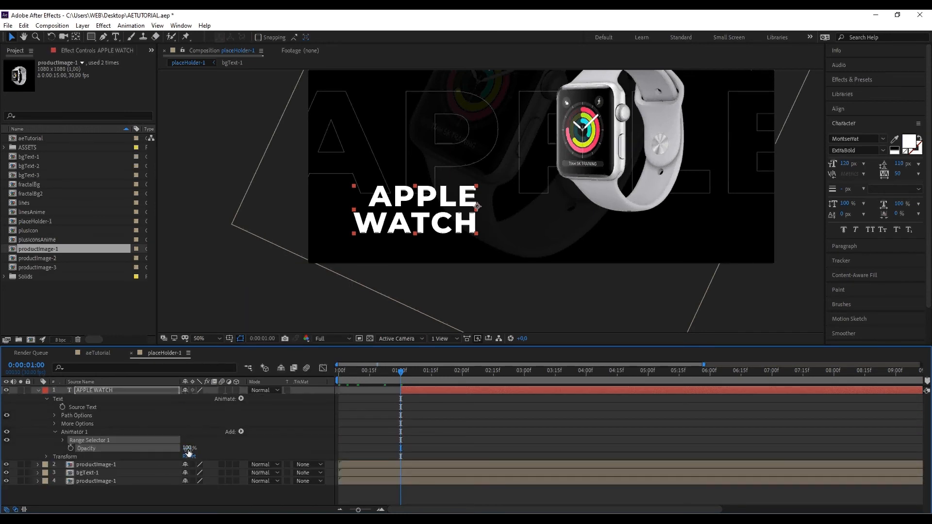
{"action": "type", "text": "0"}
{"action": "key", "text": "Return"}
Add a Position property to Animator 1 and set it to -710,0, shifting the APPLE WATCH letters out past the frame's left edge.
{"action": "left_click", "coordinate": [241, 431]}
{"action": "mouse_move", "coordinate": [265, 435]}
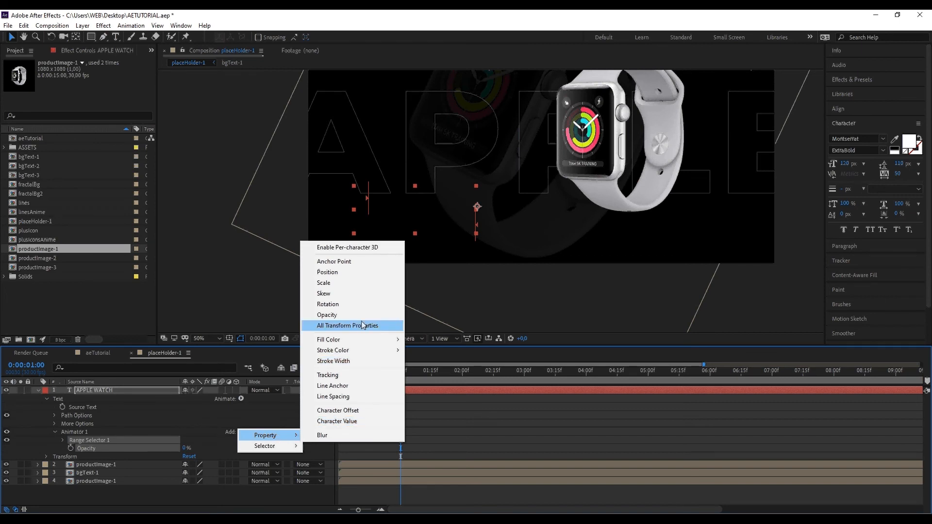
{"action": "left_click", "coordinate": [358, 273]}
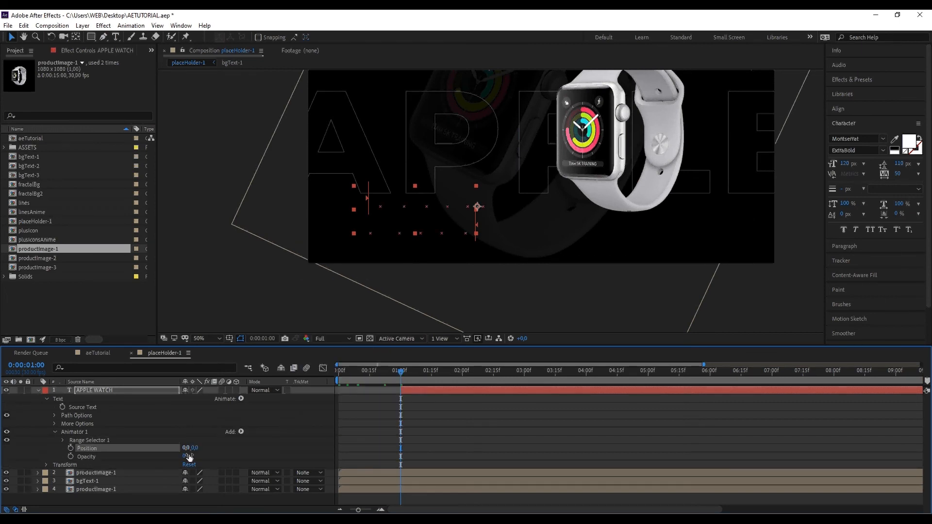
{"action": "left_click_drag", "start_coordinate": [189, 448], "coordinate": [48, 450]}
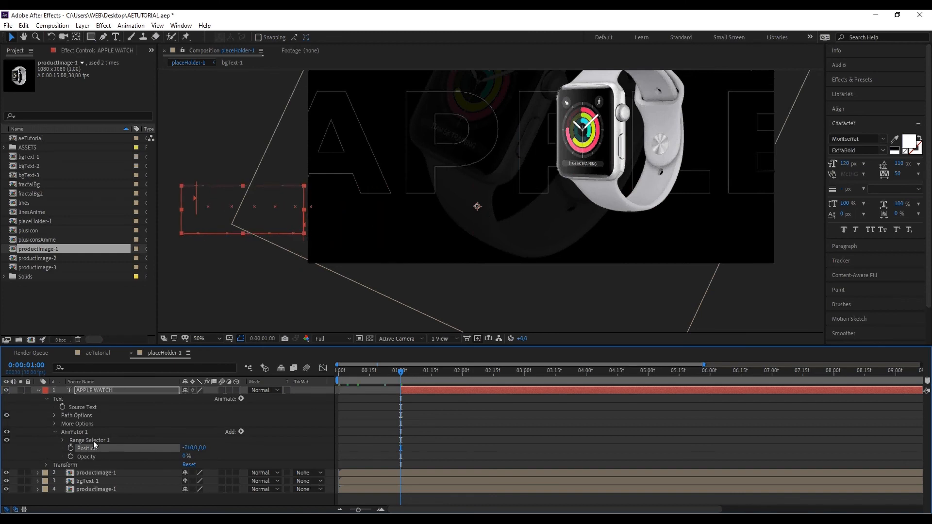
Keyframe the Range Selector 1 Start value from 0% at 0:00:01:00 to 100% at 0:00:02:15.
{"action": "left_click", "coordinate": [63, 440]}
{"action": "left_click", "coordinate": [79, 448]}
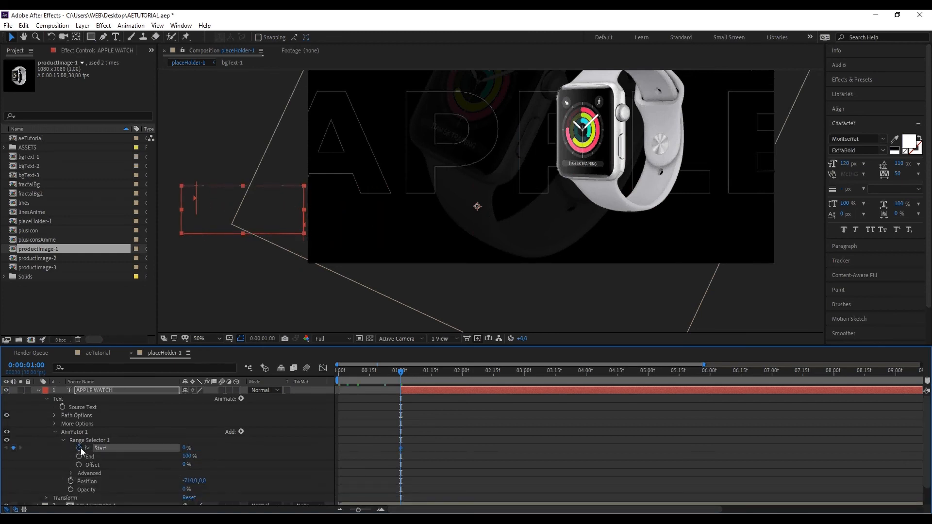
{"action": "left_click", "coordinate": [493, 374]}
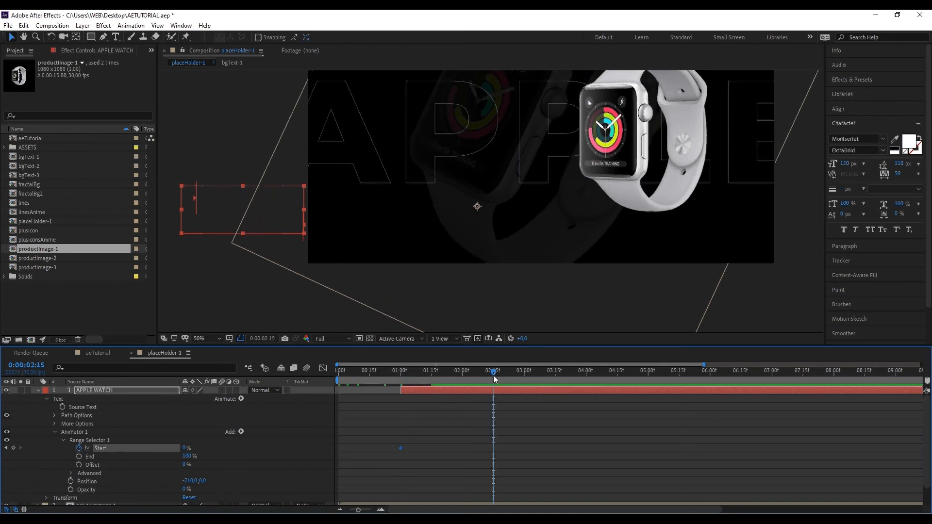
{"action": "left_click_drag", "start_coordinate": [186, 448], "coordinate": [347, 448]}
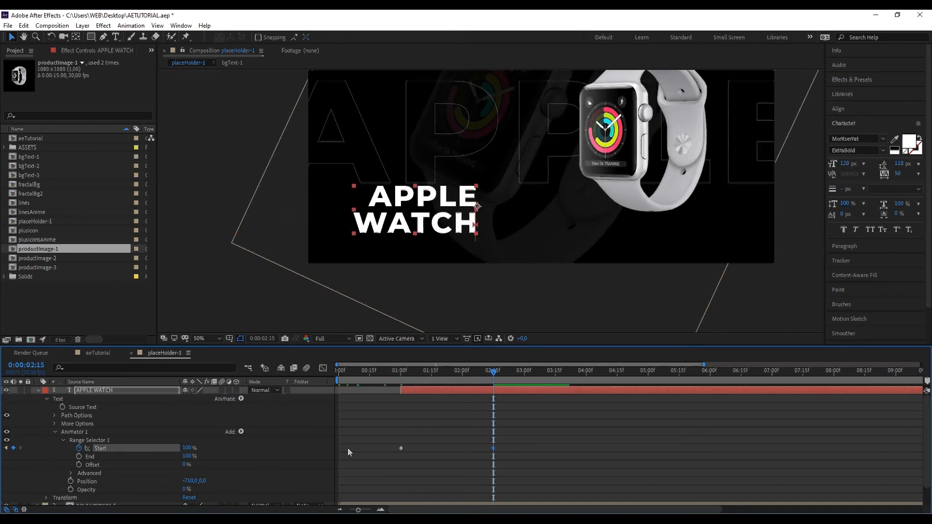
Apply Easy Ease to both Start keyframes and reshape the speed graph so the speed peaks early and tapers off slowly.
{"action": "left_click_drag", "start_coordinate": [514, 445], "coordinate": [380, 458]}
{"action": "right_click", "coordinate": [399, 449]}
{"action": "mouse_move", "coordinate": [481, 442]}
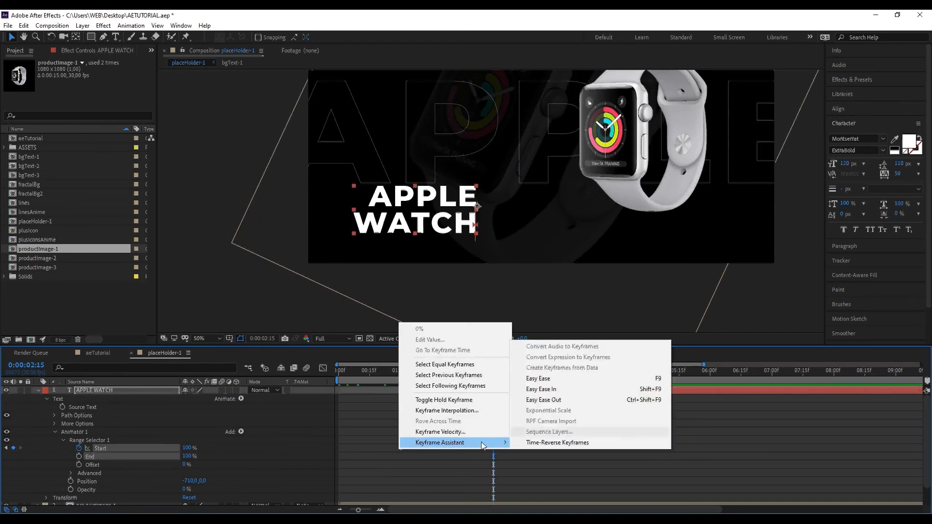
{"action": "left_click", "coordinate": [608, 376]}
{"action": "left_click", "coordinate": [323, 368]}
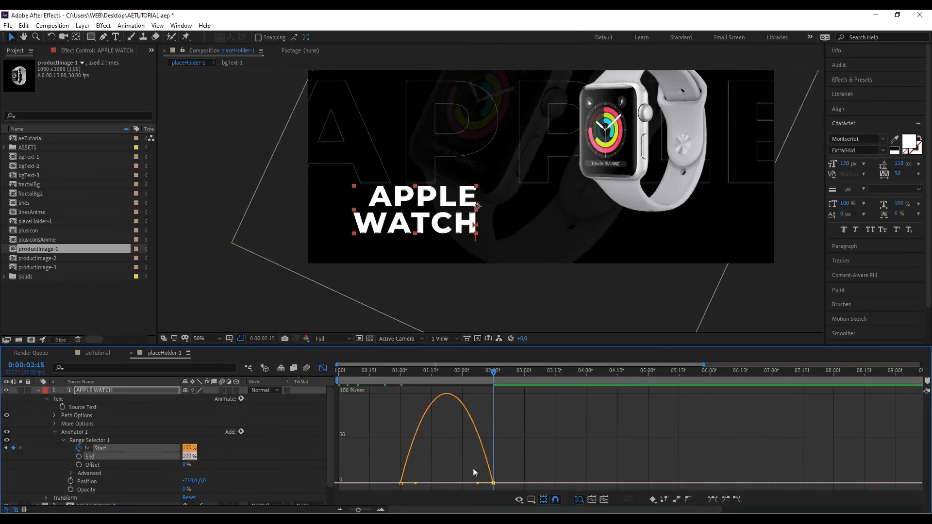
{"action": "left_click_drag", "start_coordinate": [477, 485], "coordinate": [446, 483]}
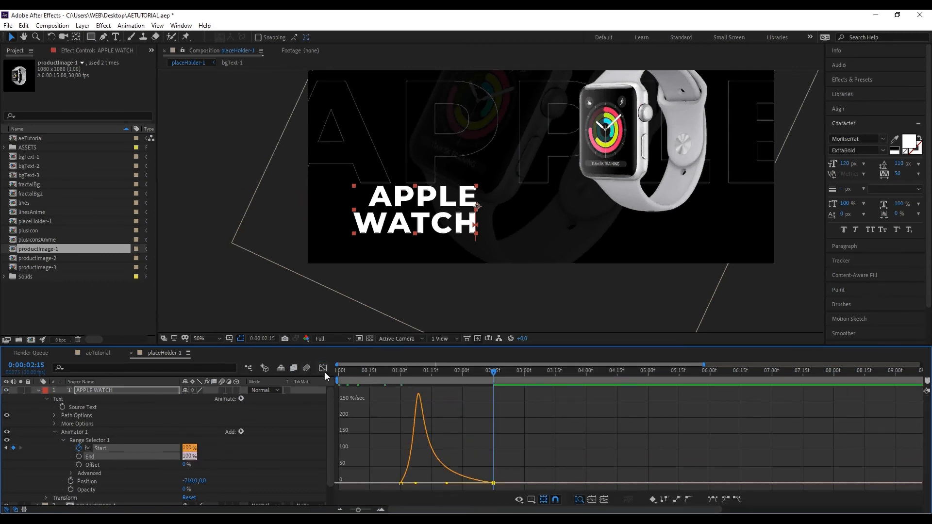
{"action": "left_click", "coordinate": [324, 372]}
Preview the APPLE WATCH text animation from the beginning of placeHolder-1.
{"action": "key", "text": "Home"}
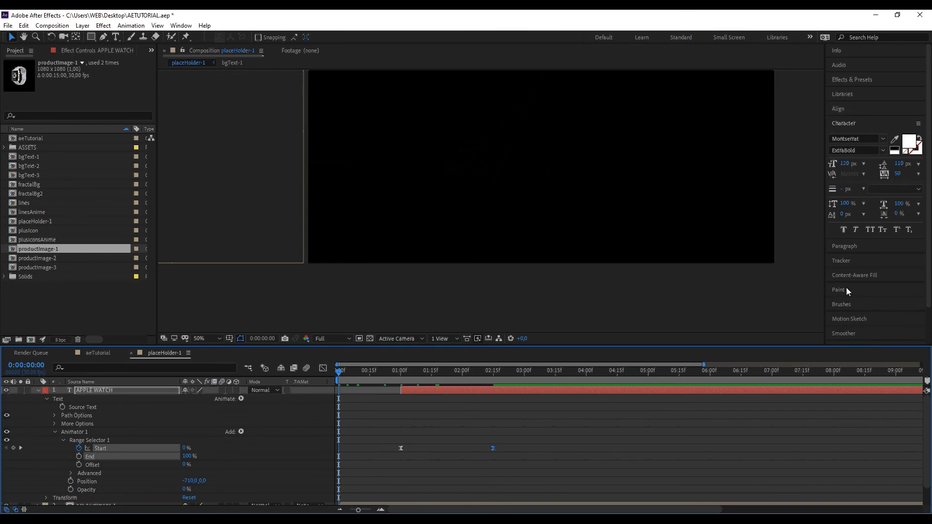
{"action": "left_click", "coordinate": [858, 126]}
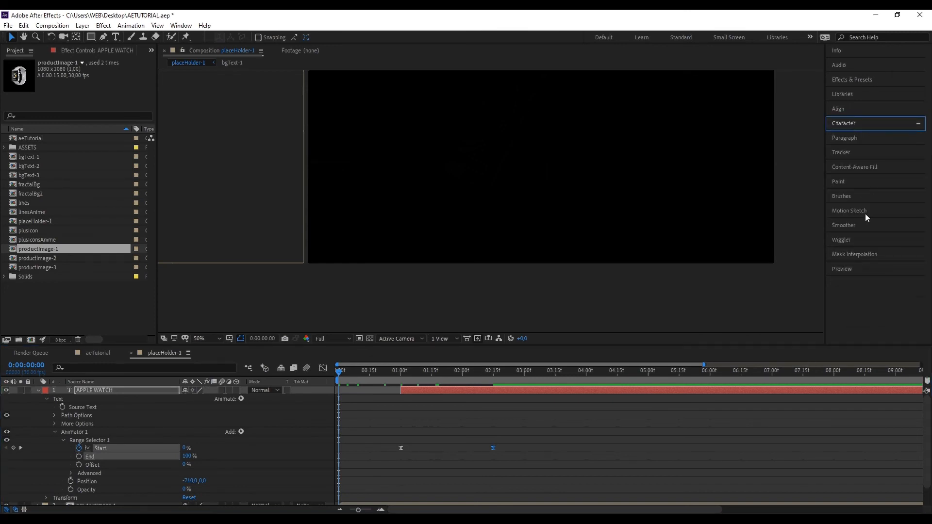
{"action": "left_click", "coordinate": [861, 269]}
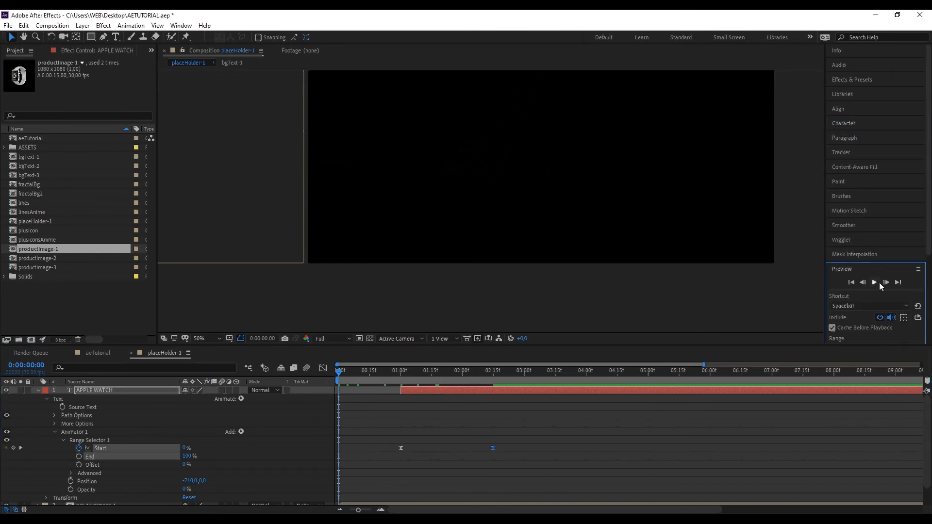
{"action": "left_click", "coordinate": [875, 282]}
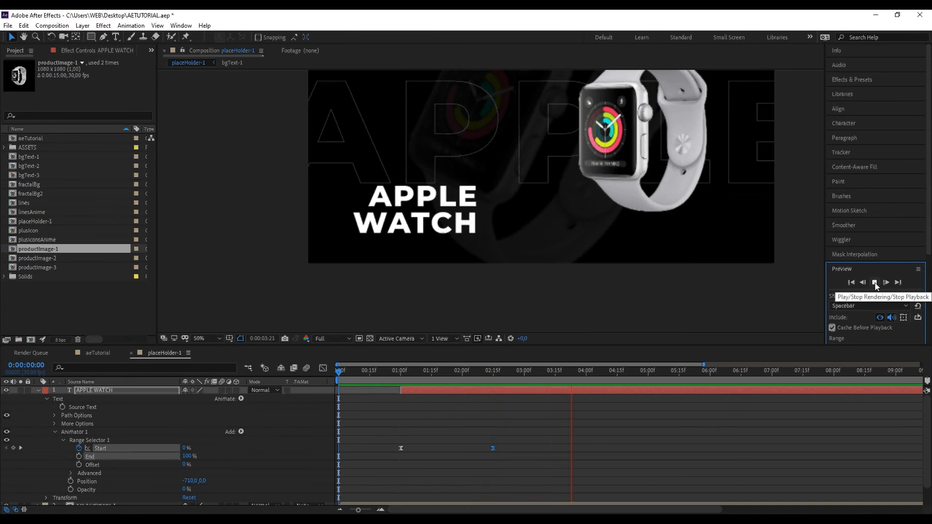
{"action": "left_click", "coordinate": [876, 285]}
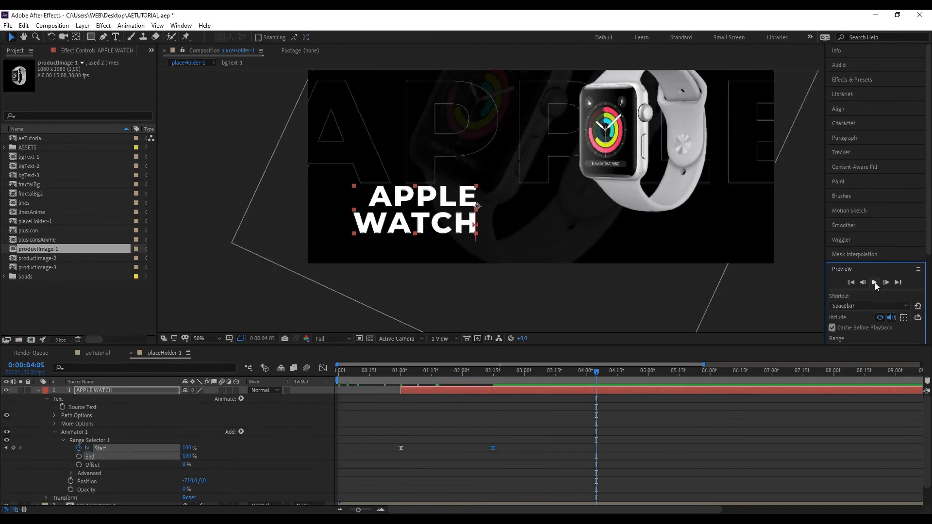
Return the current time to 0:00:01:00, collapse the APPLE WATCH layer's properties and deselect the layer.
{"action": "left_click", "coordinate": [405, 373]}
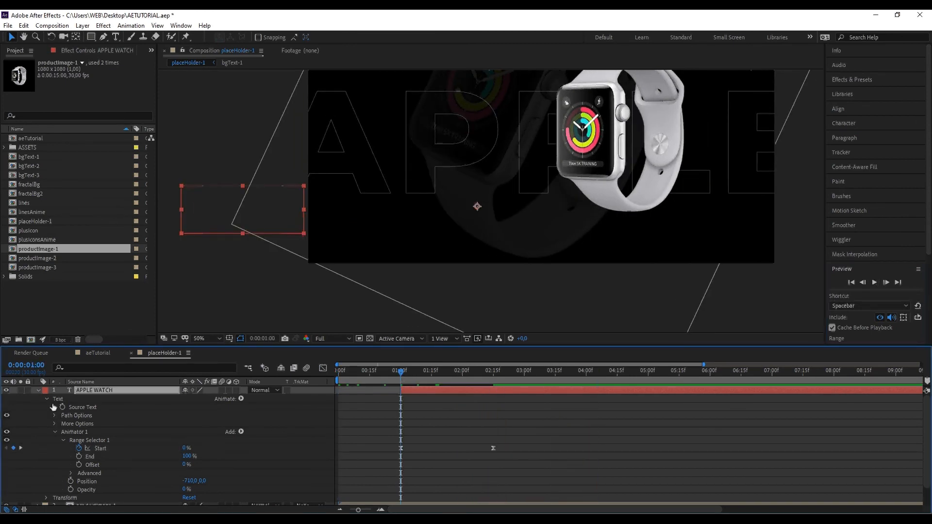
{"action": "left_click", "coordinate": [38, 391]}
{"action": "left_click", "coordinate": [211, 258]}
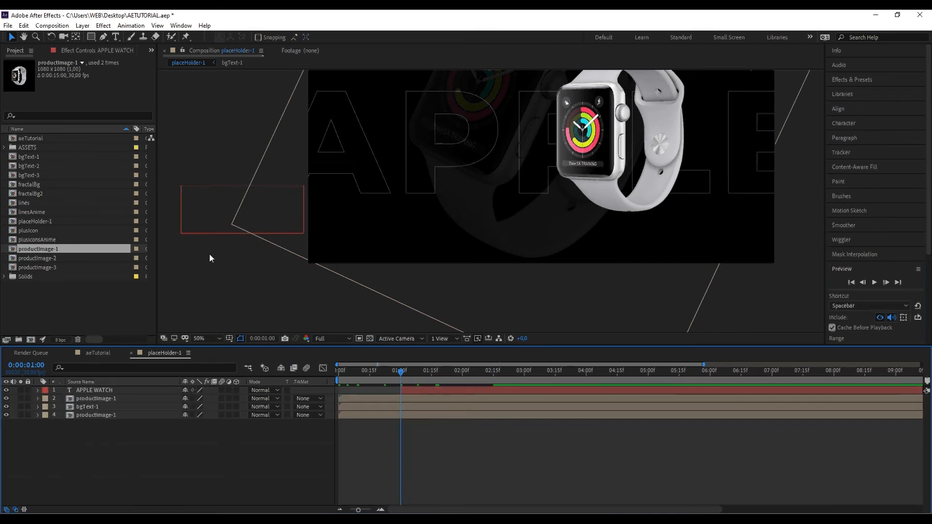
At 0:00:02:15, draw a paragraph text box beside the APPLE WATCH title and fill it with Lorem Ipsum text ending "ever since the 1500s".
{"action": "left_click", "coordinate": [116, 41]}
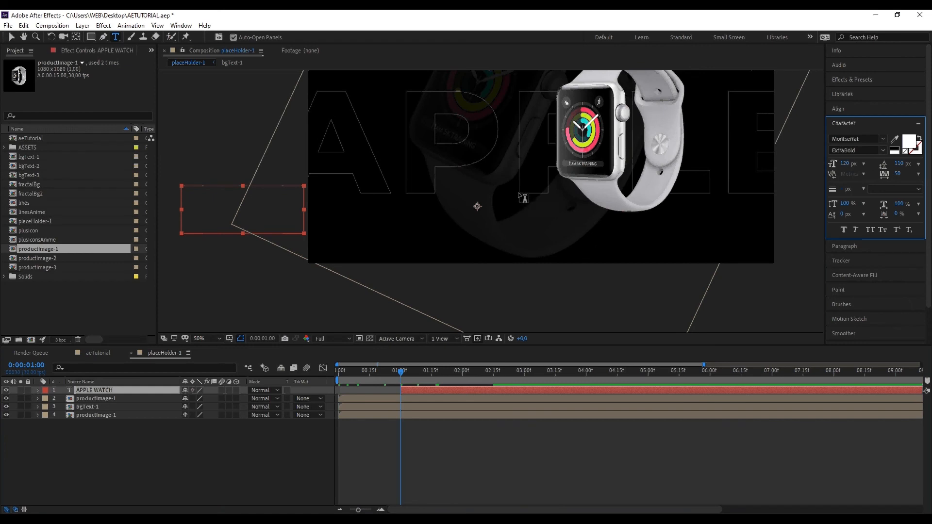
{"action": "left_click", "coordinate": [492, 373]}
{"action": "left_click_drag", "start_coordinate": [492, 376], "coordinate": [493, 374]}
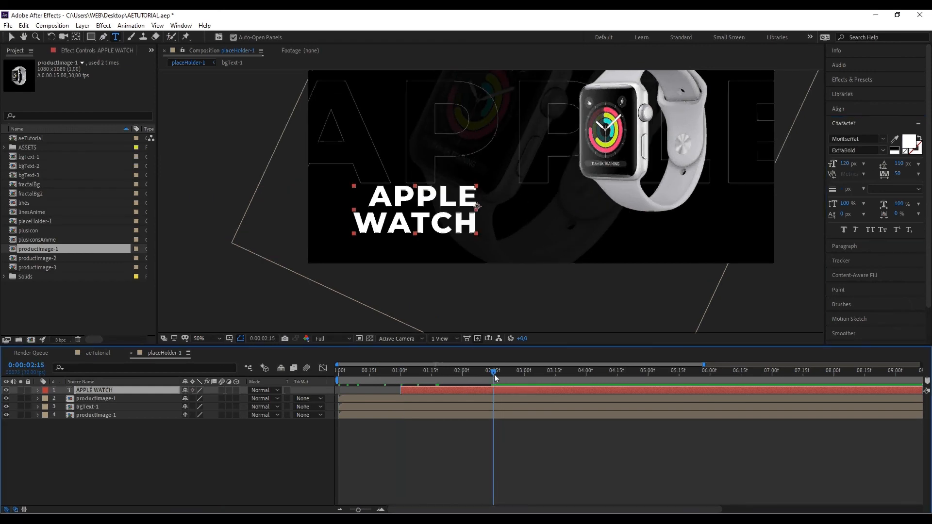
{"action": "left_click_drag", "start_coordinate": [506, 183], "coordinate": [760, 251]}
{"action": "type", "text": "Lorem Ipsum is simply dummy text of the printing and typesetting industry. Lorem Ipsum has been the industry's standard dummy text ever since the 1500s"}
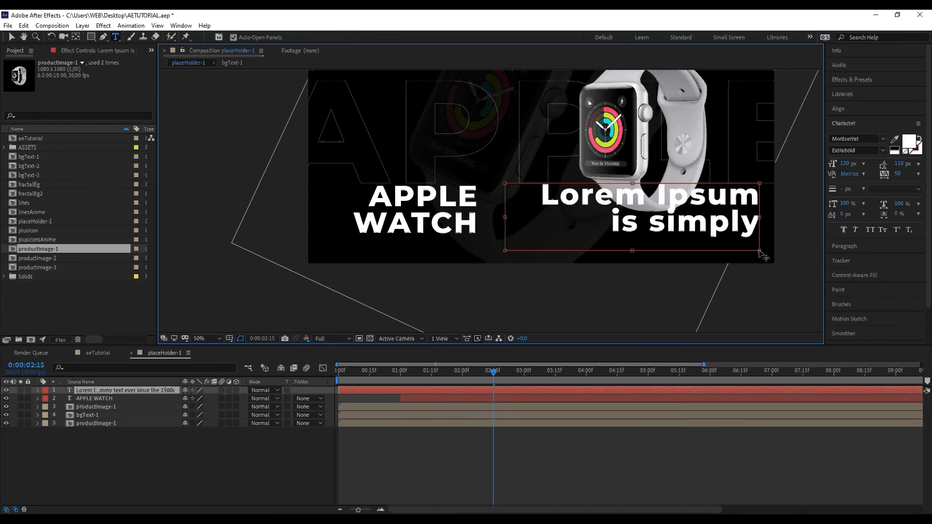
Set all of the Lorem Ipsum paragraph's text to 40 px with Auto leading.
{"action": "key", "text": "ctrl+a"}
{"action": "left_click", "coordinate": [848, 163]}
{"action": "type", "text": "40"}
{"action": "key", "text": "Return"}
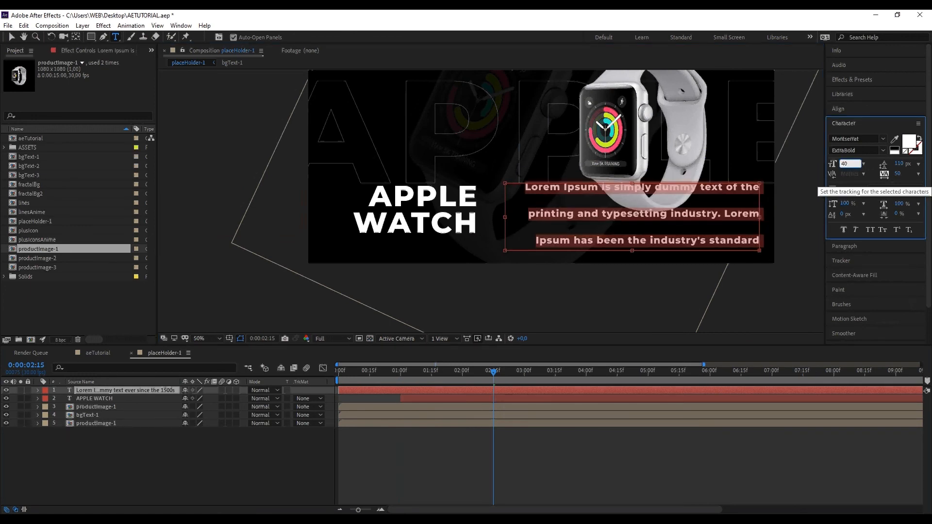
{"action": "left_click", "coordinate": [917, 164]}
{"action": "left_click", "coordinate": [912, 175]}
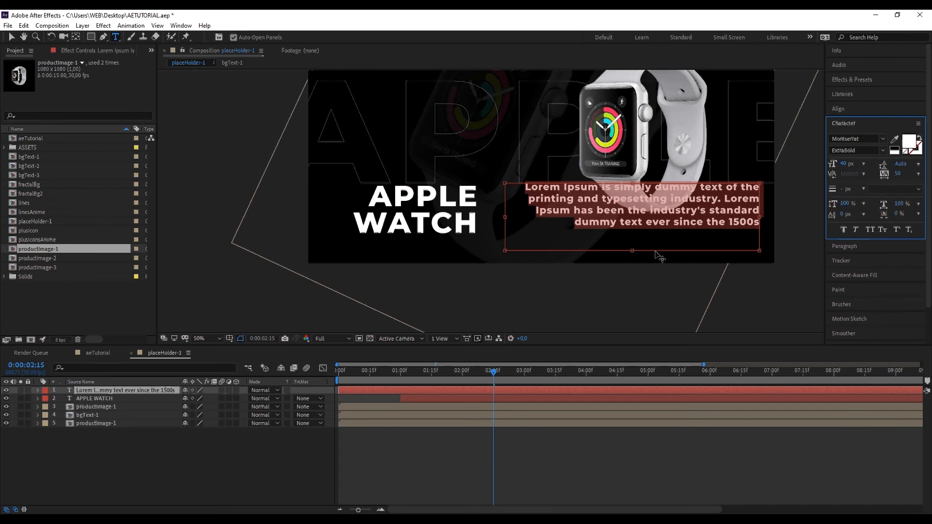
Change the Lorem Ipsum font style to Medium and shorten the text box to fit its four lines.
{"action": "left_click", "coordinate": [883, 151]}
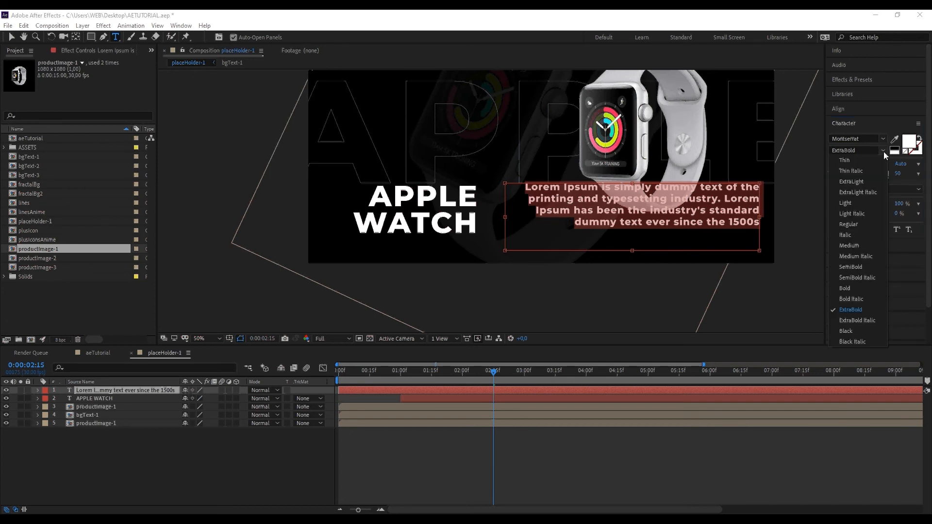
{"action": "left_click", "coordinate": [862, 246]}
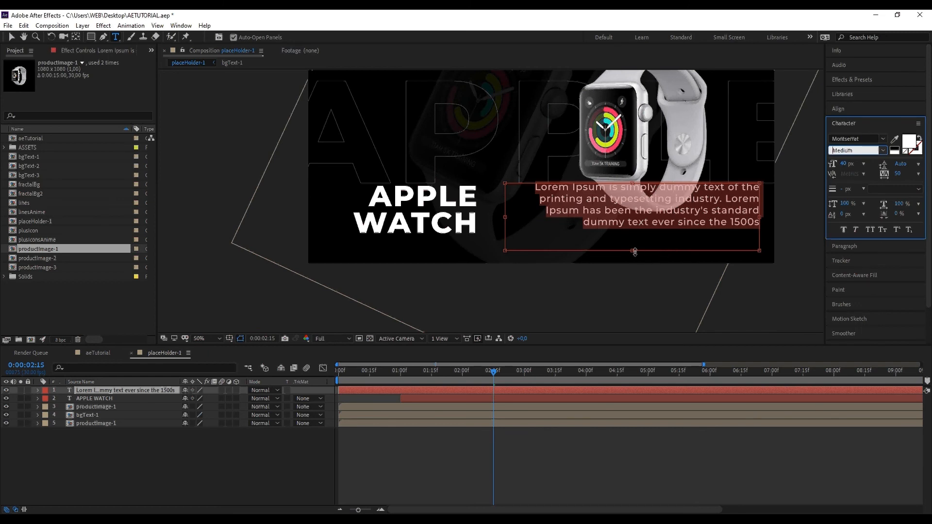
{"action": "left_click_drag", "start_coordinate": [633, 251], "coordinate": [633, 231]}
{"action": "key", "text": "Escape"}
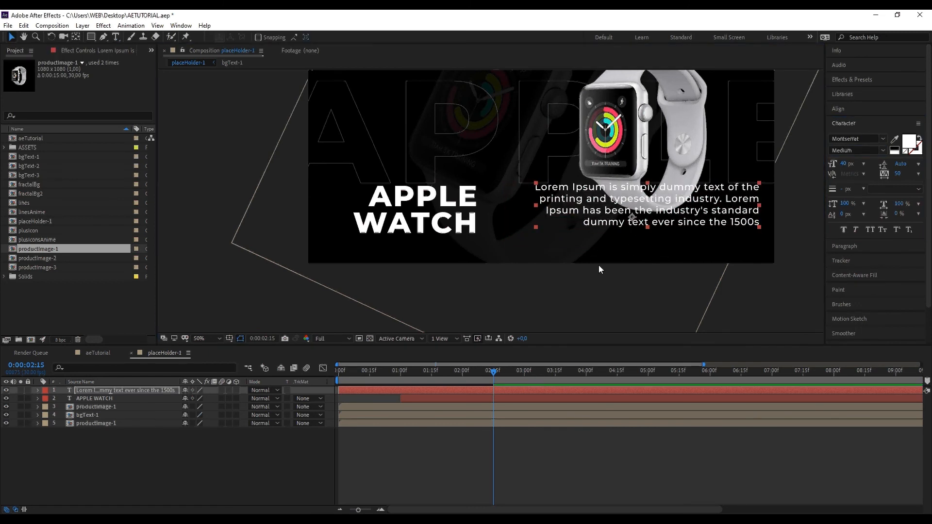
Left-align the Lorem Ipsum paragraph and shift it slightly down so it sits level with the APPLE WATCH title.
{"action": "left_click", "coordinate": [608, 296]}
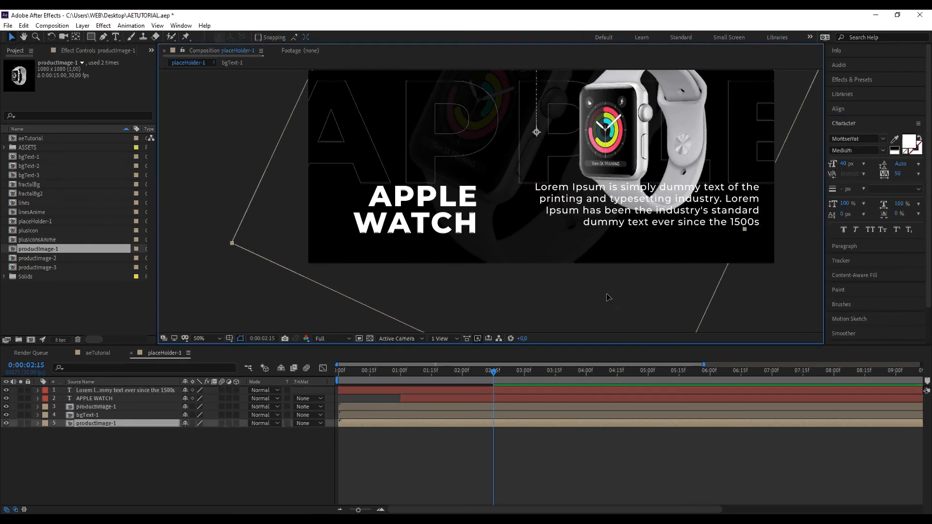
{"action": "left_click_drag", "start_coordinate": [750, 213], "coordinate": [751, 223]}
{"action": "left_click", "coordinate": [860, 246]}
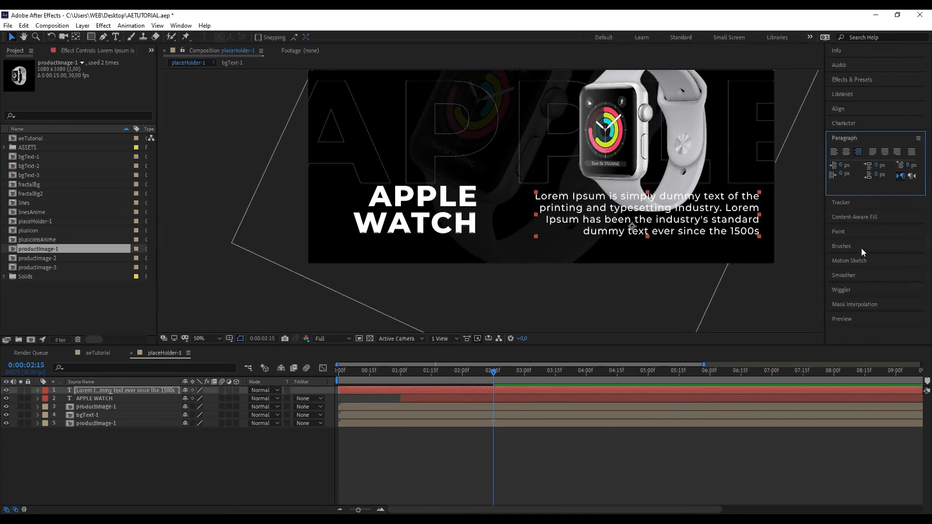
{"action": "left_click", "coordinate": [834, 151]}
{"action": "left_click", "coordinate": [805, 290]}
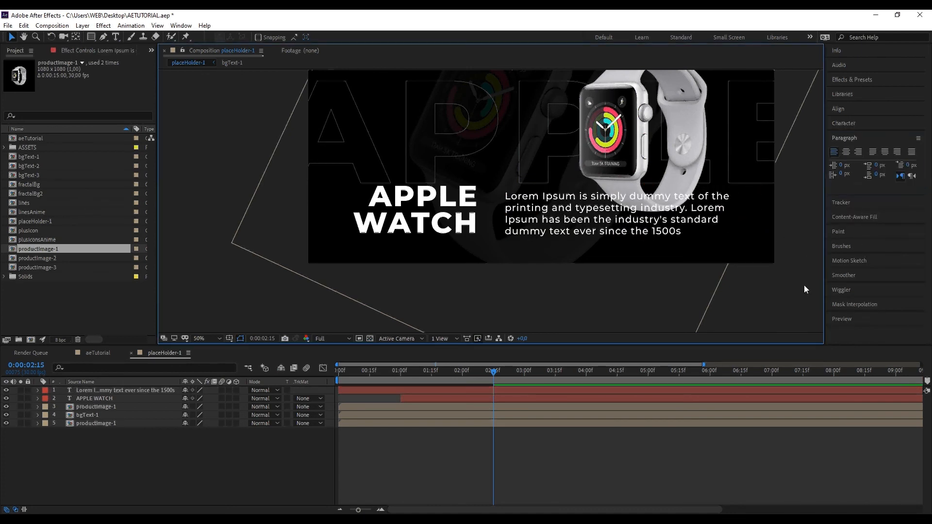
{"action": "left_click", "coordinate": [567, 234]}
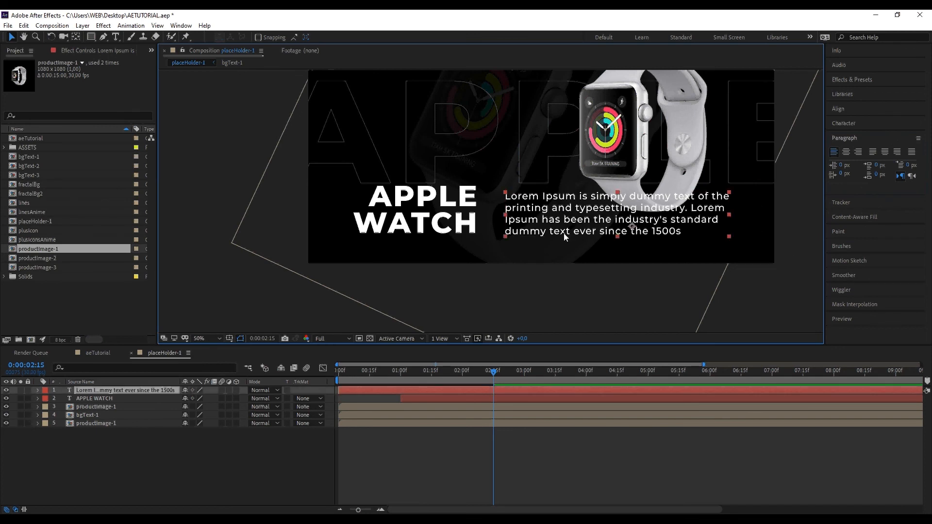
{"action": "left_click_drag", "start_coordinate": [563, 233], "coordinate": [564, 232]}
{"action": "left_click", "coordinate": [647, 264]}
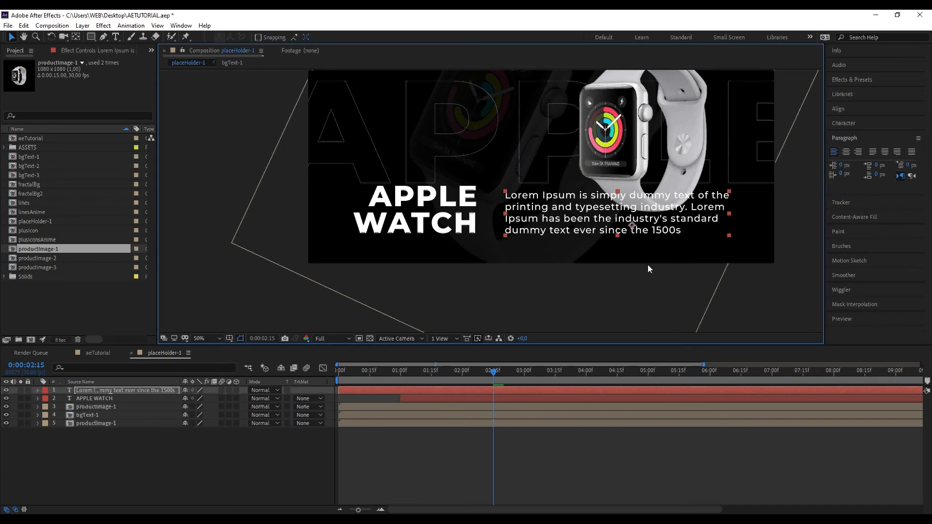
Trim the start of the Lorem Ipsum paragraph layer to 0:00:01:00.
{"action": "left_click", "coordinate": [663, 232]}
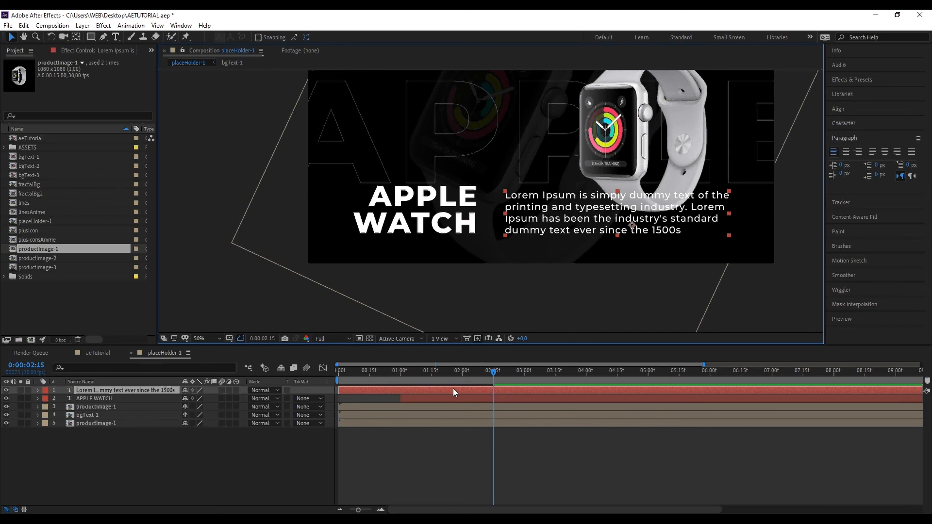
{"action": "left_click_drag", "start_coordinate": [451, 373], "coordinate": [403, 373]}
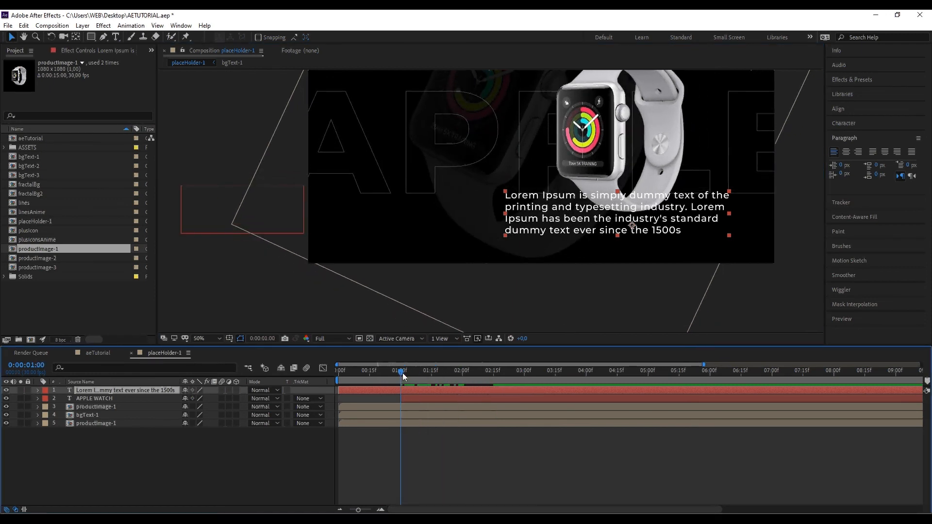
{"action": "key", "text": "alt+bracketleft"}
Keyframe the Lorem Ipsum paragraph's Position from 2466, 923 off-frame at 0:00:01:00 to its current place at 0:00:02:15, matching the APPLE WATCH keyframe times.
{"action": "left_click", "coordinate": [465, 398]}
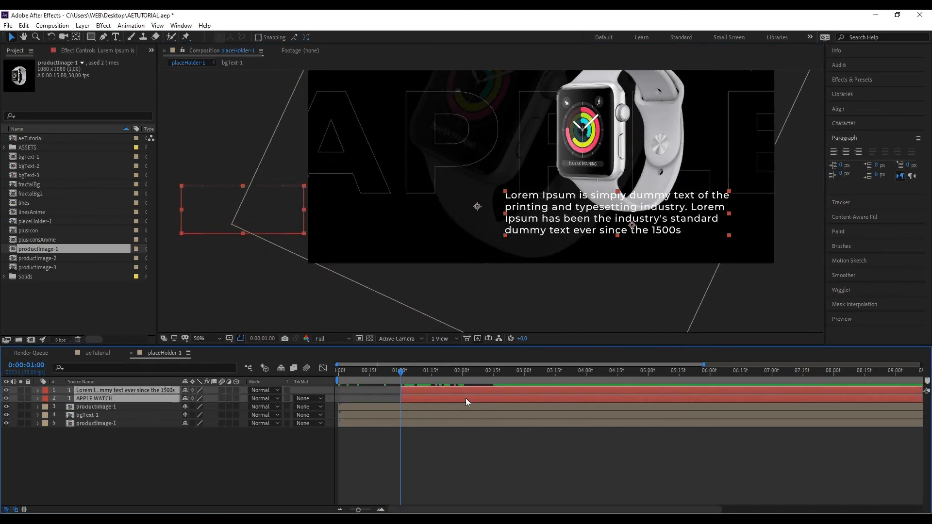
{"action": "key", "text": "u"}
{"action": "left_click", "coordinate": [484, 389]}
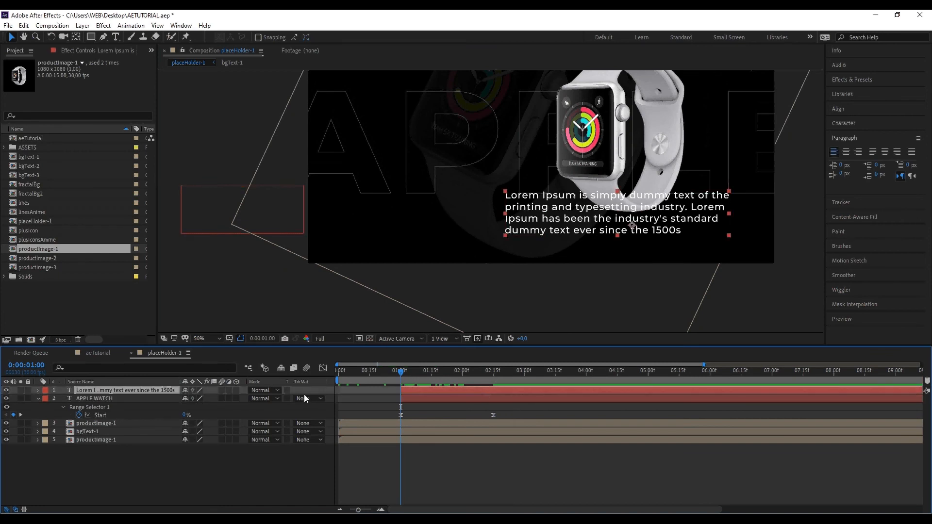
{"action": "key", "text": "p"}
{"action": "left_click", "coordinate": [62, 398]}
{"action": "left_click", "coordinate": [492, 371]}
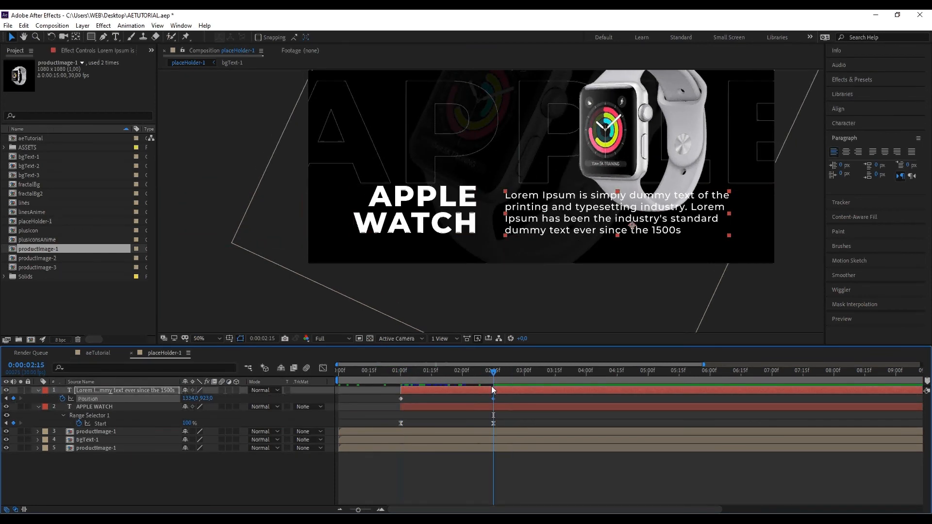
{"action": "left_click_drag", "start_coordinate": [493, 371], "coordinate": [406, 386]}
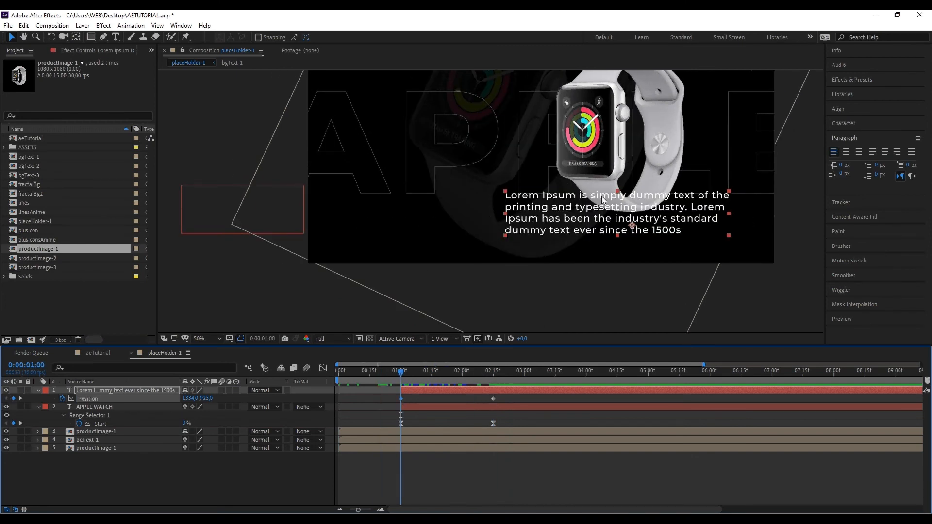
{"action": "left_click_drag", "start_coordinate": [597, 201], "coordinate": [821, 200]}
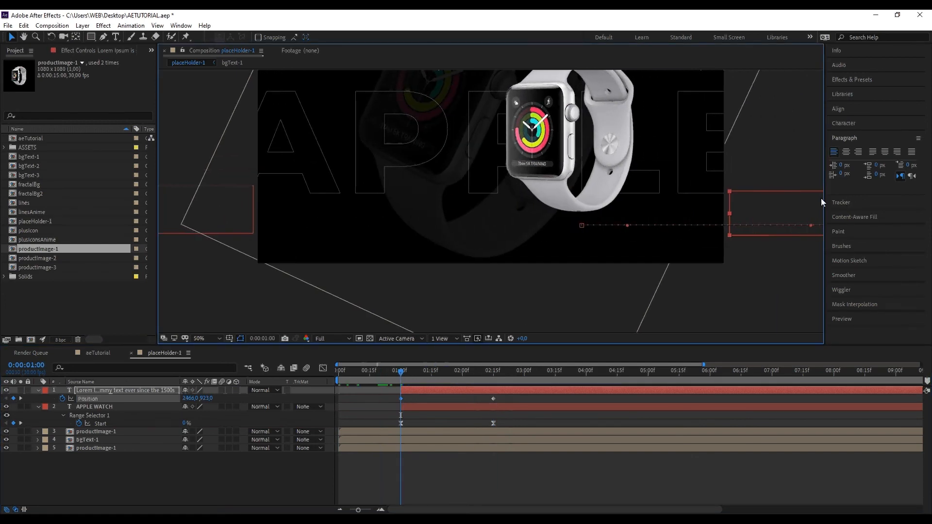
Apply Easy Ease to the paragraph's two Position keyframes and reshape the speed graph so the motion peaks early and slows into place.
{"action": "right_click", "coordinate": [404, 398]}
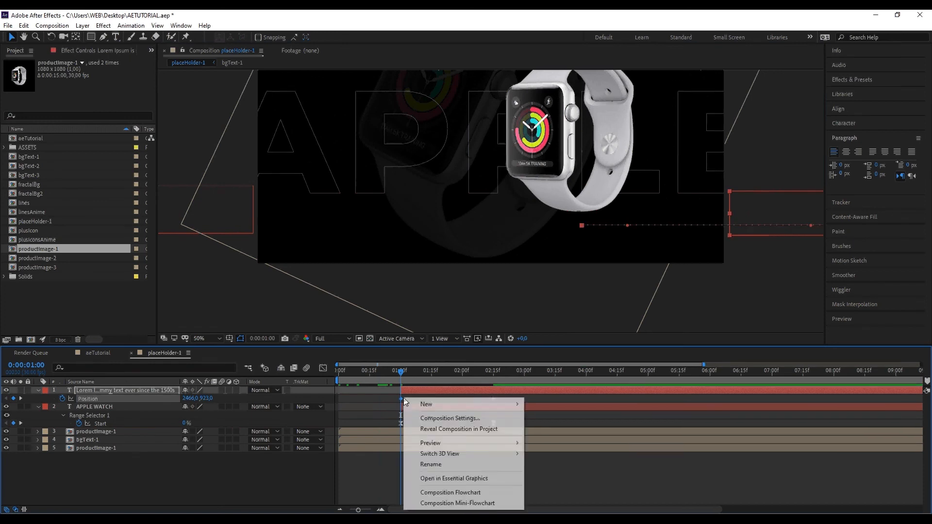
{"action": "right_click", "coordinate": [401, 399]}
{"action": "mouse_move", "coordinate": [449, 394]}
{"action": "left_click", "coordinate": [585, 426]}
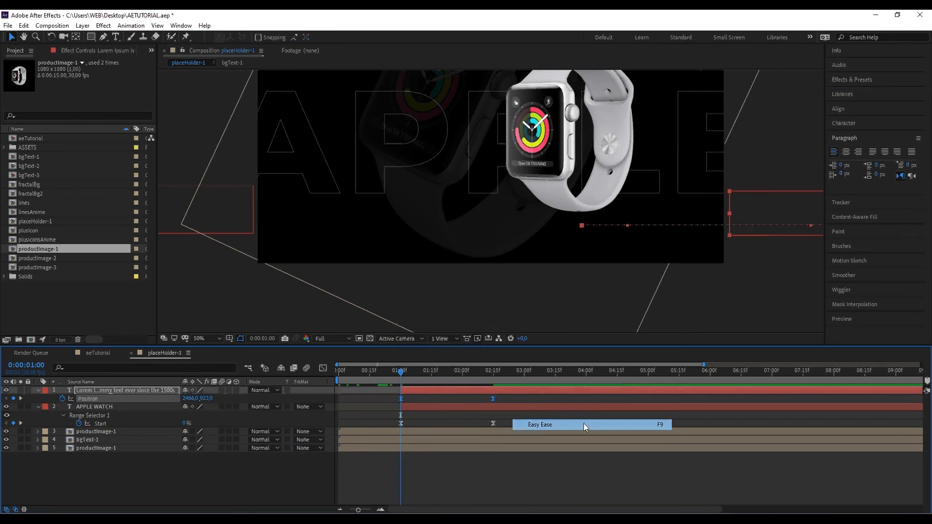
{"action": "left_click", "coordinate": [323, 368]}
{"action": "left_click_drag", "start_coordinate": [516, 449], "coordinate": [427, 483]}
{"action": "left_click", "coordinate": [323, 368]}
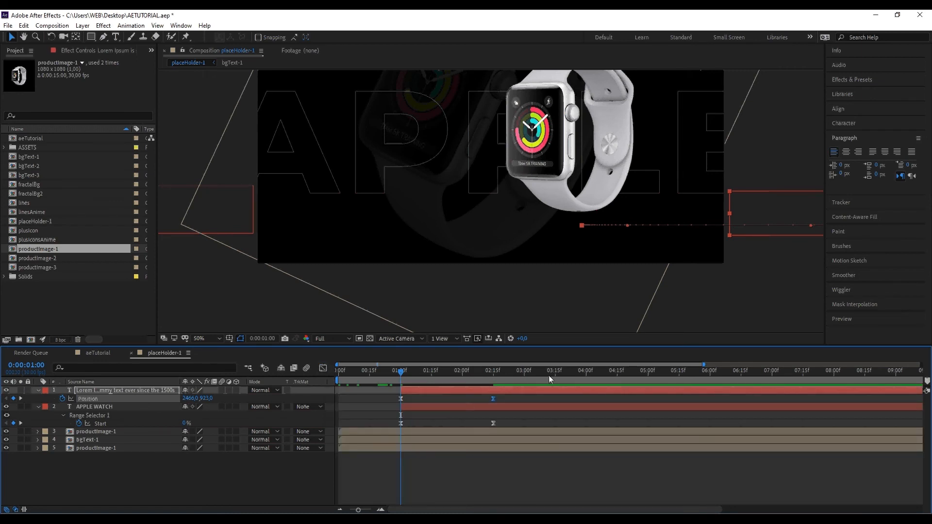
Add hold keyframes at 0:00:04:00 for the paragraph's Position and the APPLE WATCH Range Selector Start.
{"action": "left_click", "coordinate": [586, 375]}
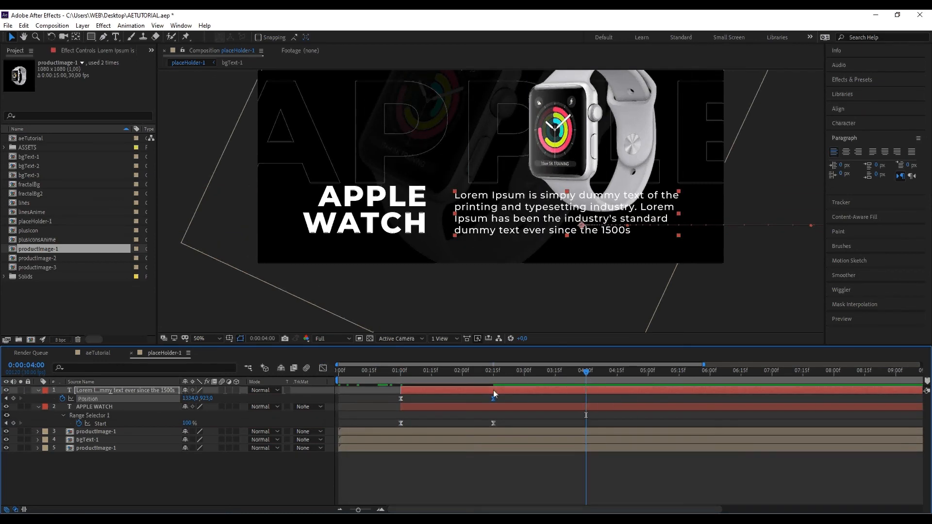
{"action": "left_click", "coordinate": [13, 398]}
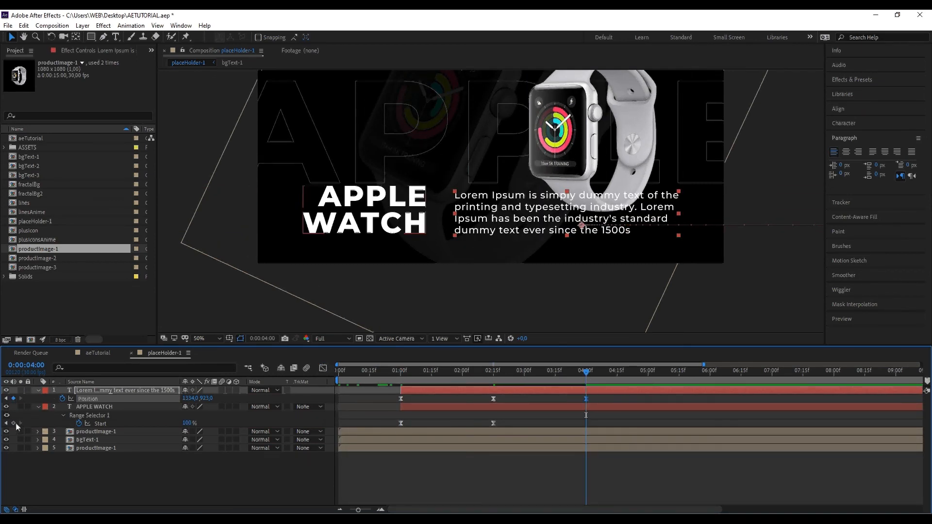
{"action": "left_click", "coordinate": [14, 423]}
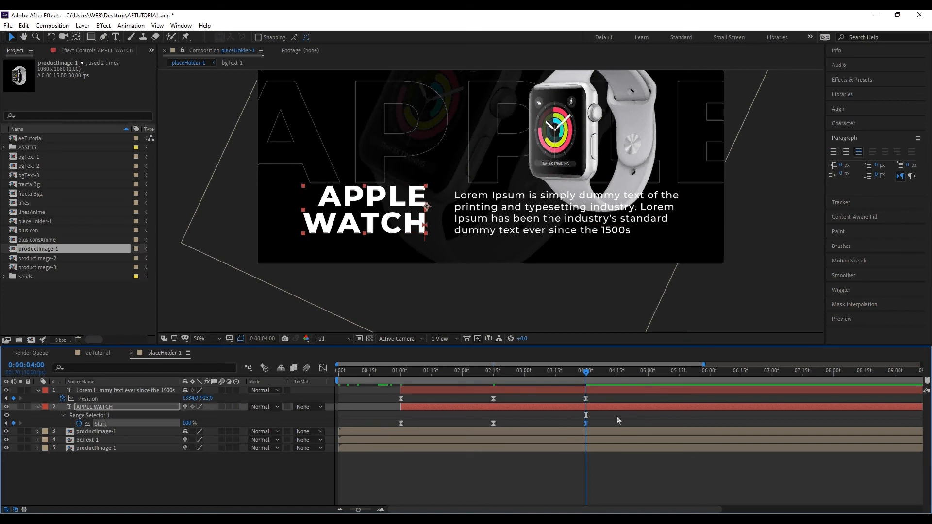
At 0:00:05:15, paste the paragraph's first Position keyframe and set the APPLE WATCH Range Selector Start to 0%.
{"action": "left_click", "coordinate": [679, 375]}
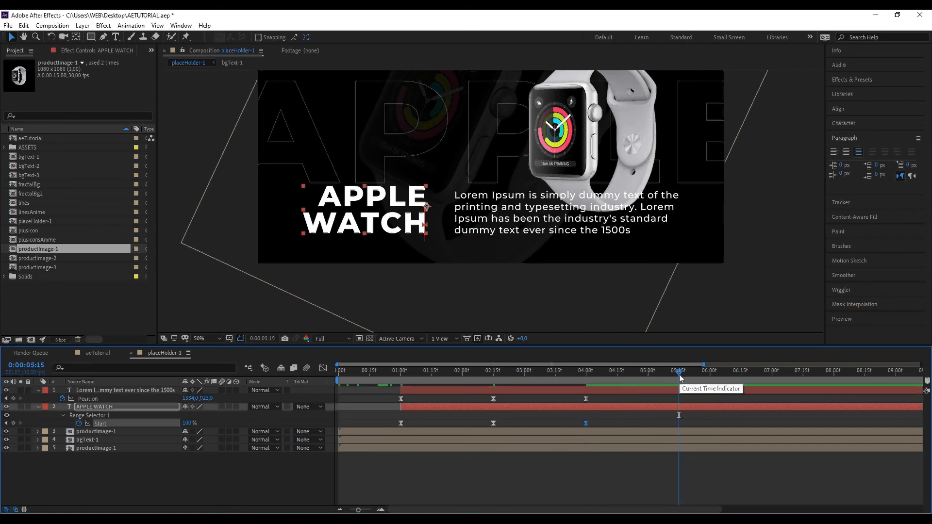
{"action": "left_click", "coordinate": [401, 399]}
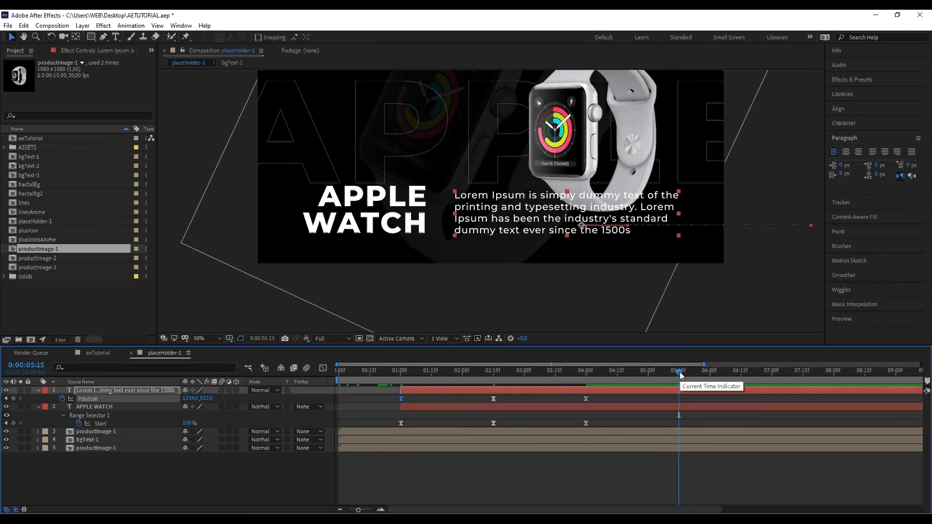
{"action": "key", "text": "ctrl+v"}
{"action": "left_click", "coordinate": [400, 424]}
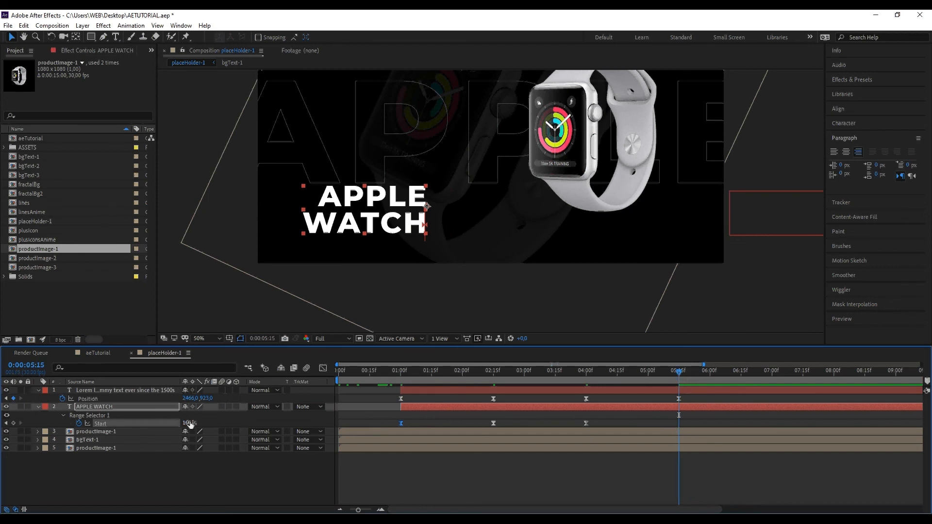
{"action": "left_click_drag", "start_coordinate": [186, 423], "coordinate": [190, 483]}
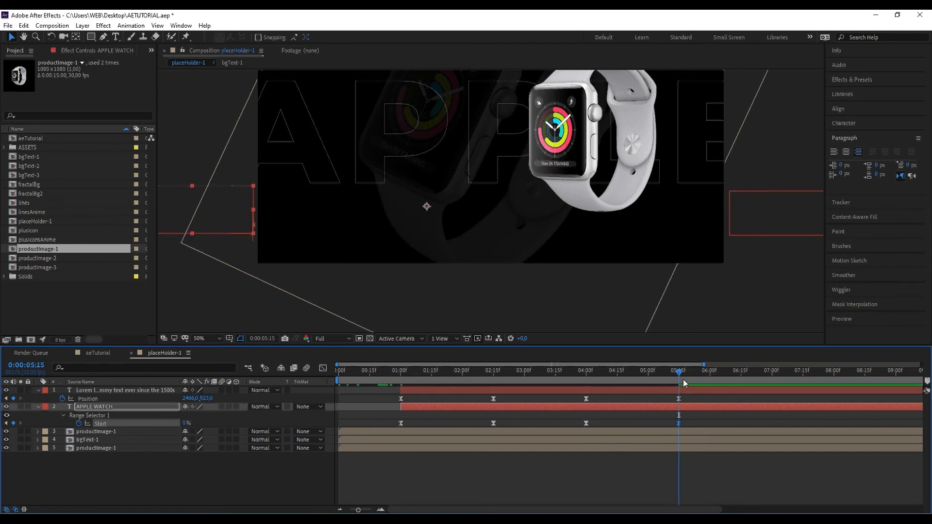
Reshape the speed graph of both text layers' exit keyframes to start slowly and peak late, and play the animation from the beginning.
{"action": "left_click_drag", "start_coordinate": [689, 421], "coordinate": [563, 398]}
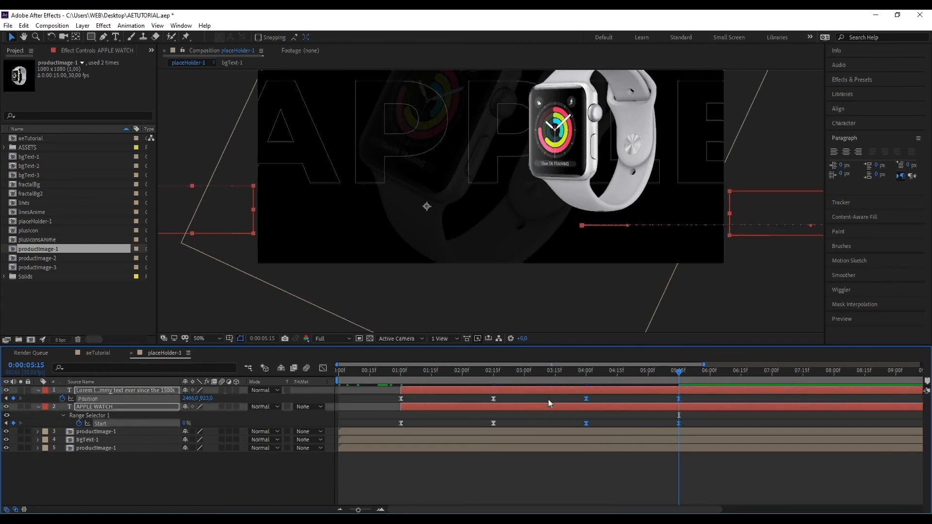
{"action": "left_click", "coordinate": [323, 367]}
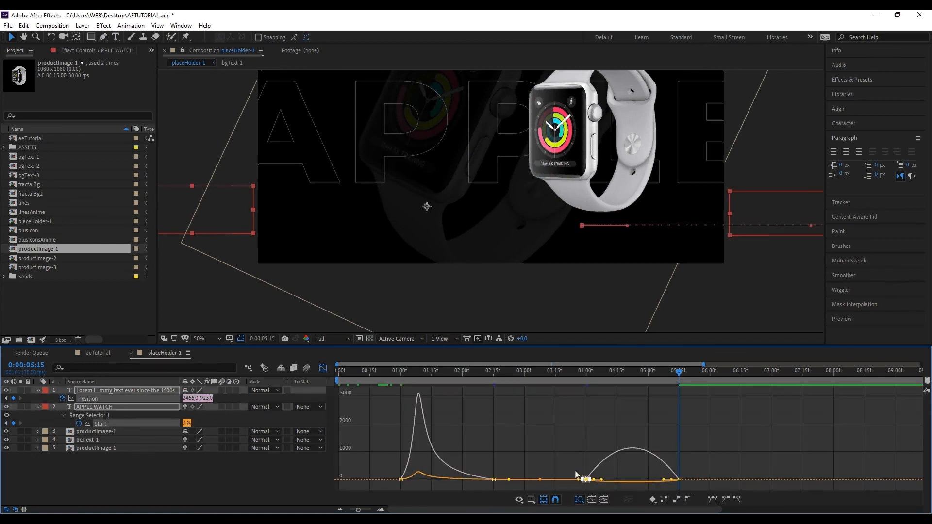
{"action": "left_click", "coordinate": [586, 479]}
{"action": "left_click_drag", "start_coordinate": [603, 482], "coordinate": [661, 483]}
{"action": "key", "text": "shift+F3"}
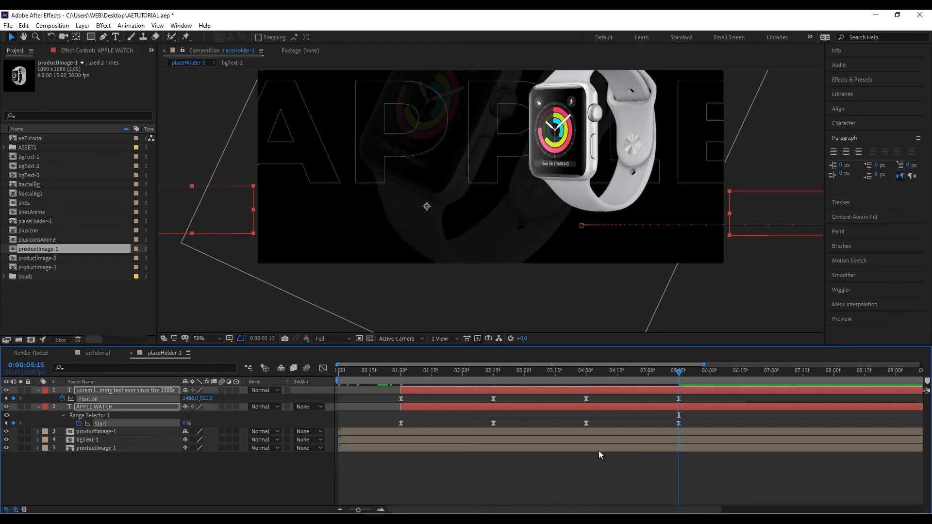
{"action": "left_click_drag", "start_coordinate": [679, 372], "coordinate": [327, 379]}
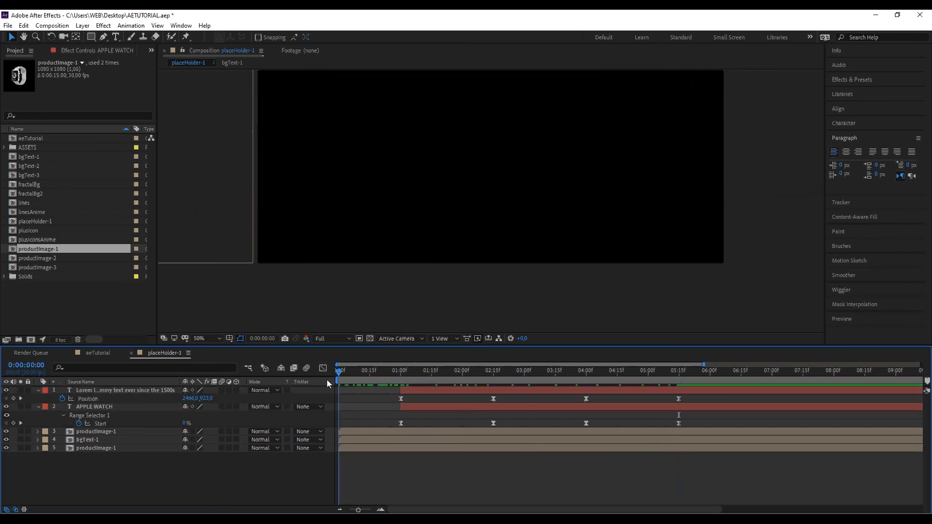
{"action": "left_click", "coordinate": [871, 315]}
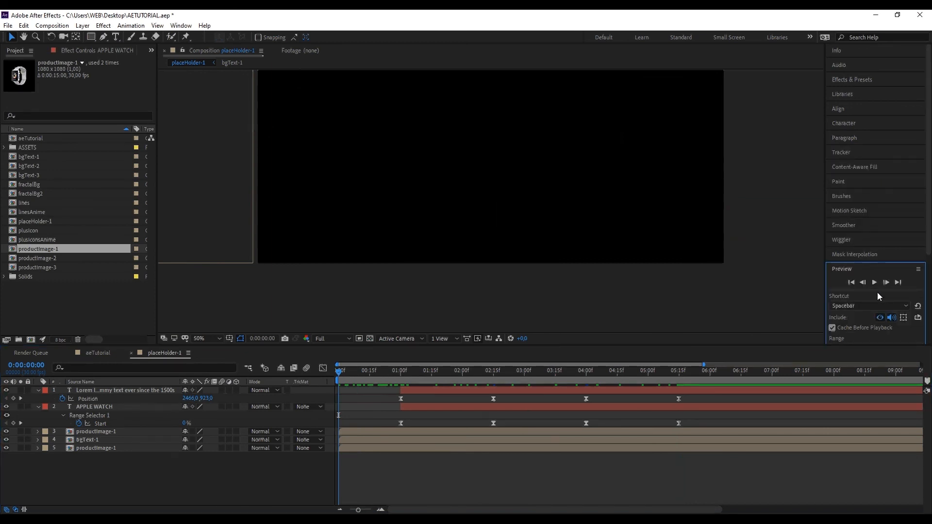
{"action": "left_click", "coordinate": [876, 283]}
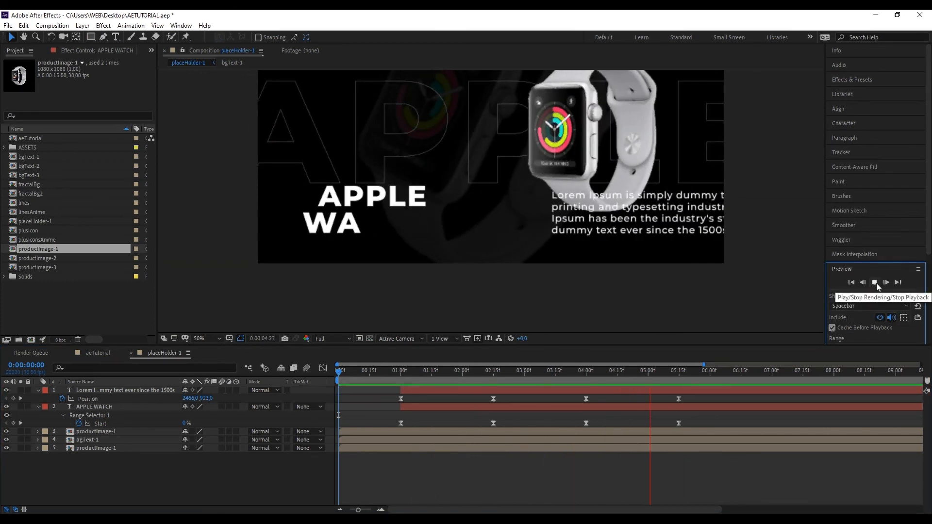
{"action": "left_click", "coordinate": [876, 284]}
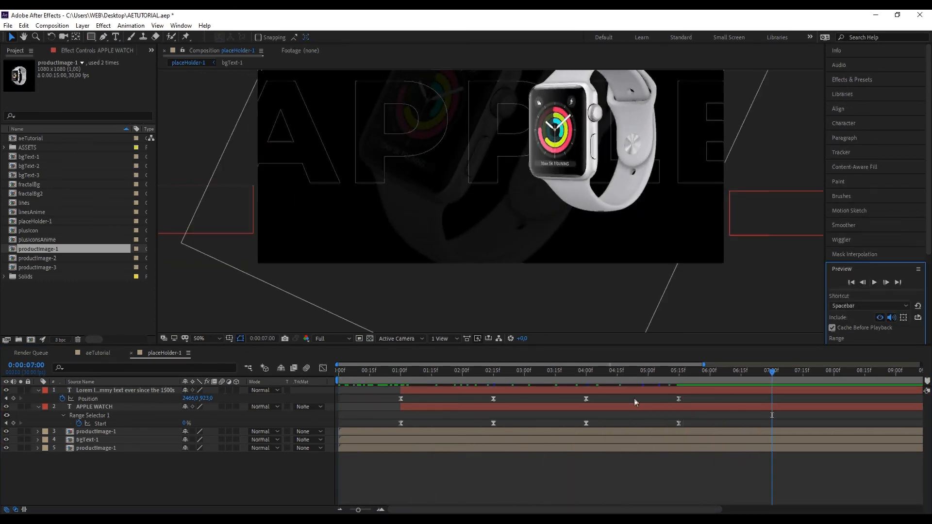
Reveal the keyframes of both productImage-1 layers and add Position hold keyframes to them at 0:00:05:00.
{"action": "left_click", "coordinate": [647, 374]}
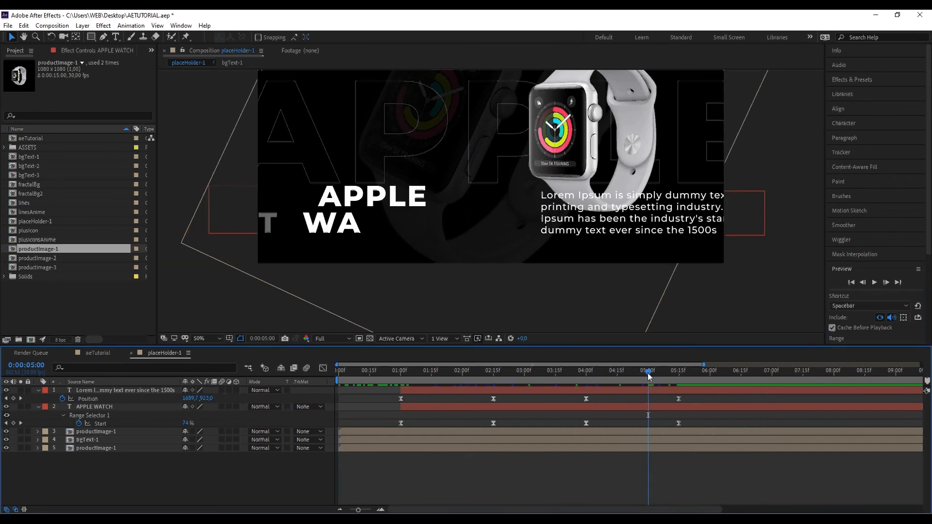
{"action": "left_click", "coordinate": [653, 432]}
{"action": "left_click", "coordinate": [658, 448], "text": "shift"}
{"action": "key", "text": "u"}
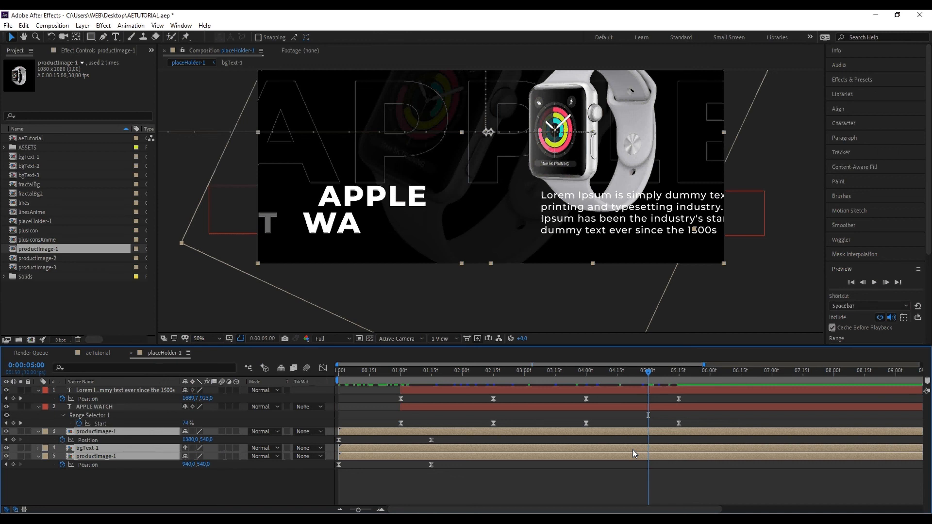
{"action": "left_click", "coordinate": [14, 440]}
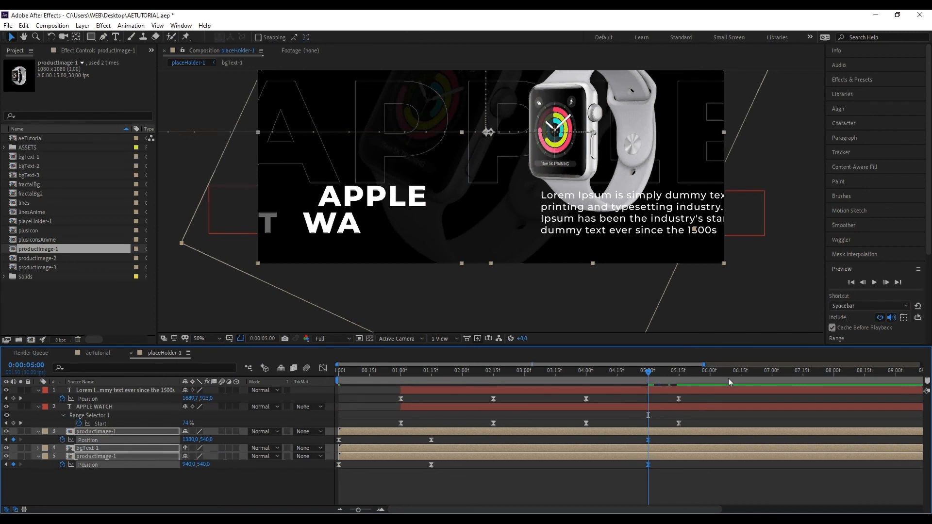
Copy each productImage-1 layer's first Position keyframe to 0:00:06:15 so both watch images exit the frame.
{"action": "left_click", "coordinate": [742, 378]}
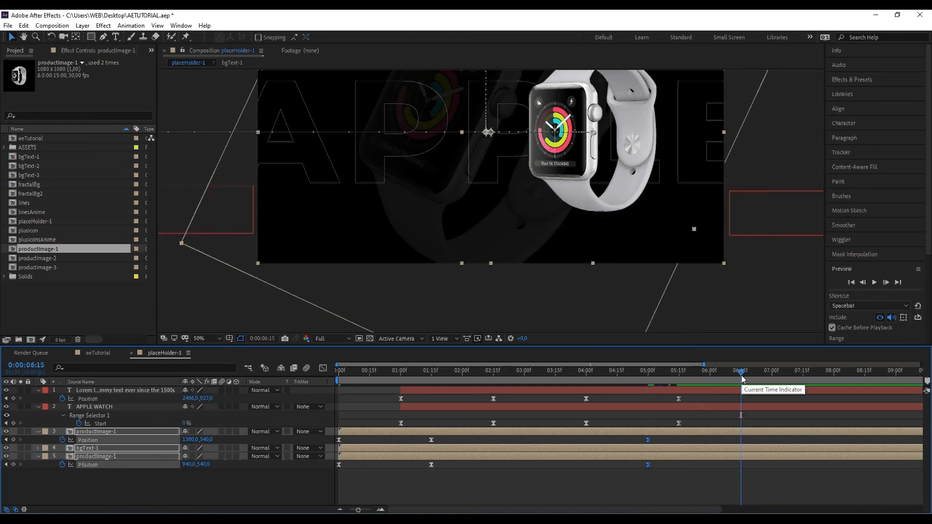
{"action": "left_click", "coordinate": [339, 440]}
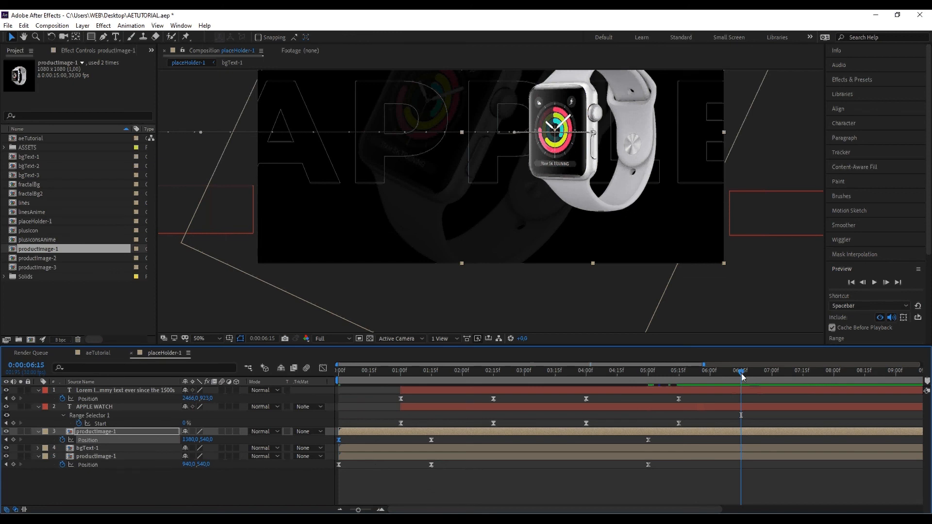
{"action": "key", "text": "ctrl+v"}
{"action": "left_click", "coordinate": [339, 466]}
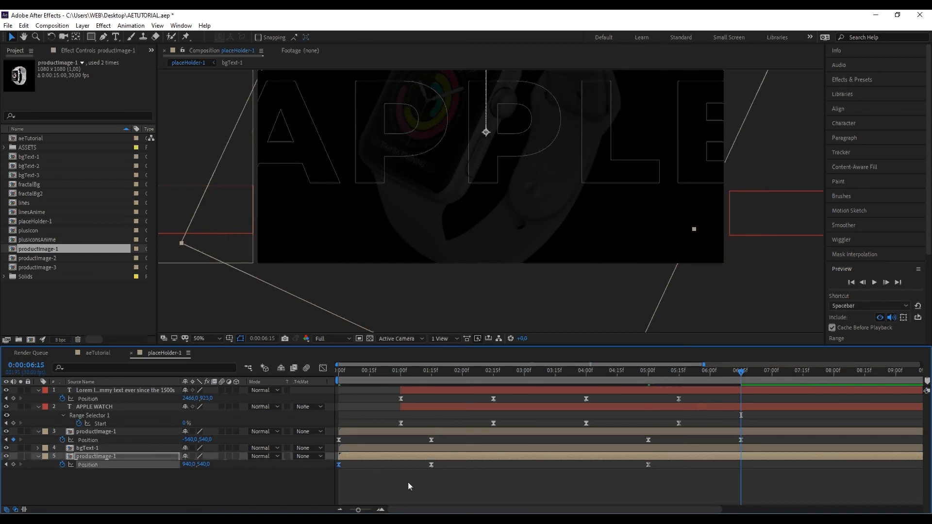
{"action": "key", "text": "ctrl+v"}
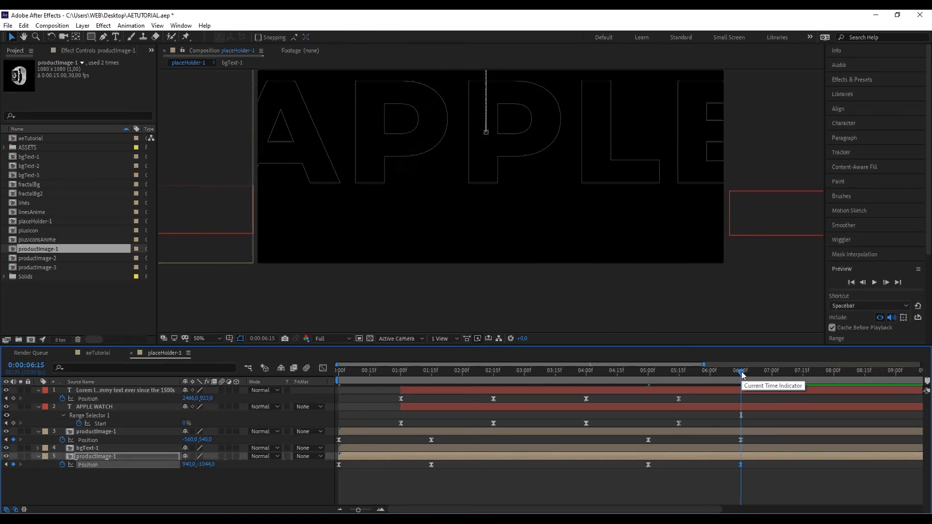
Reshape the speed graph of both productImage-1 layers' exit keyframes so the motion starts slowly and peaks near the end.
{"action": "left_click_drag", "start_coordinate": [701, 461], "coordinate": [631, 439]}
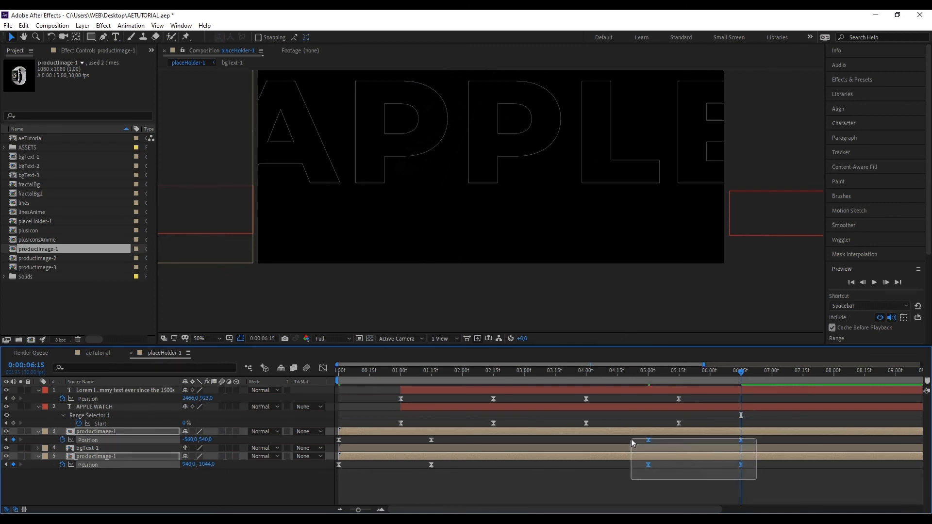
{"action": "left_click", "coordinate": [323, 368]}
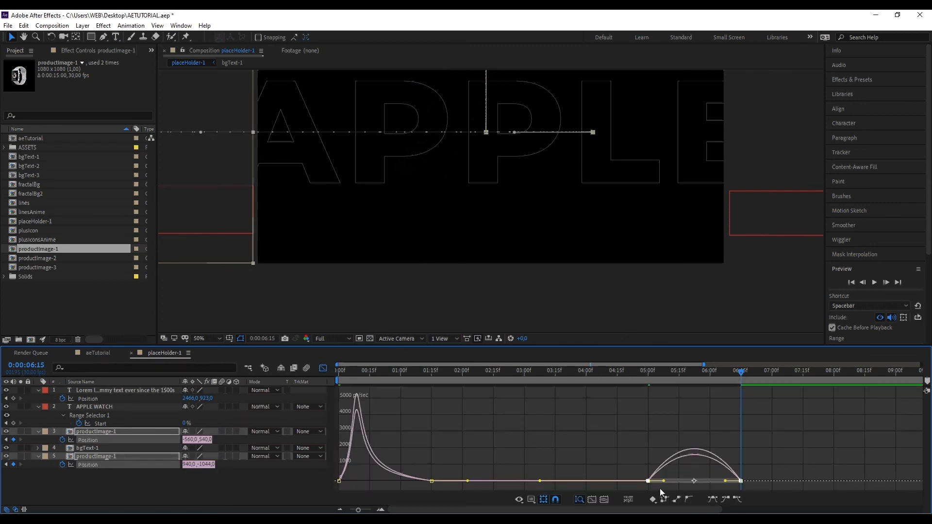
{"action": "left_click_drag", "start_coordinate": [639, 489], "coordinate": [694, 480]}
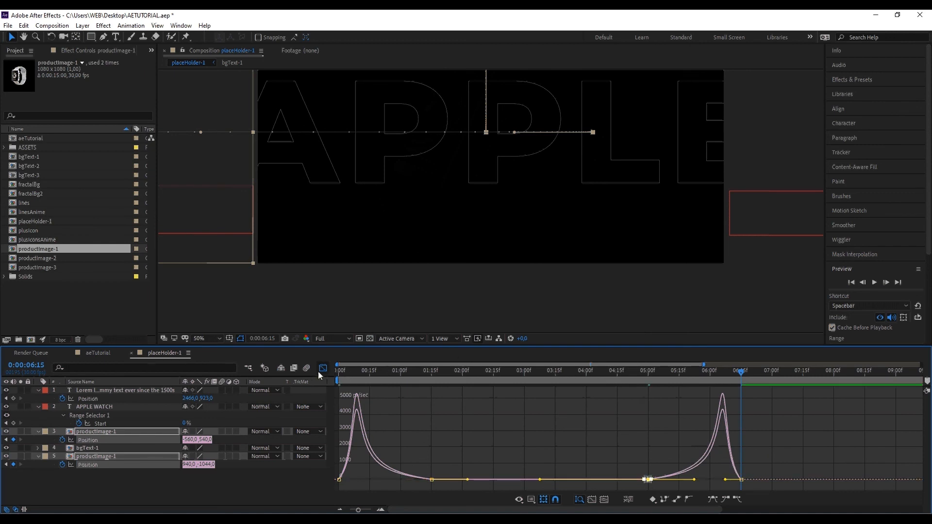
{"action": "left_click", "coordinate": [323, 368]}
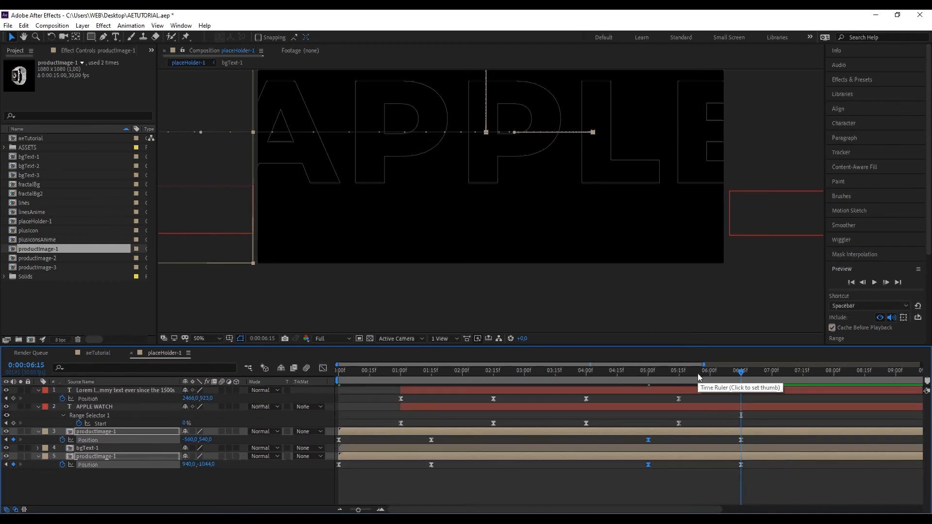
Keyframe the bgText-1 layer's opacity at 50% on 0:00:05:00 and at 0% on 0:00:06:15.
{"action": "left_click", "coordinate": [646, 373]}
{"action": "left_click", "coordinate": [664, 448]}
{"action": "key", "text": "t"}
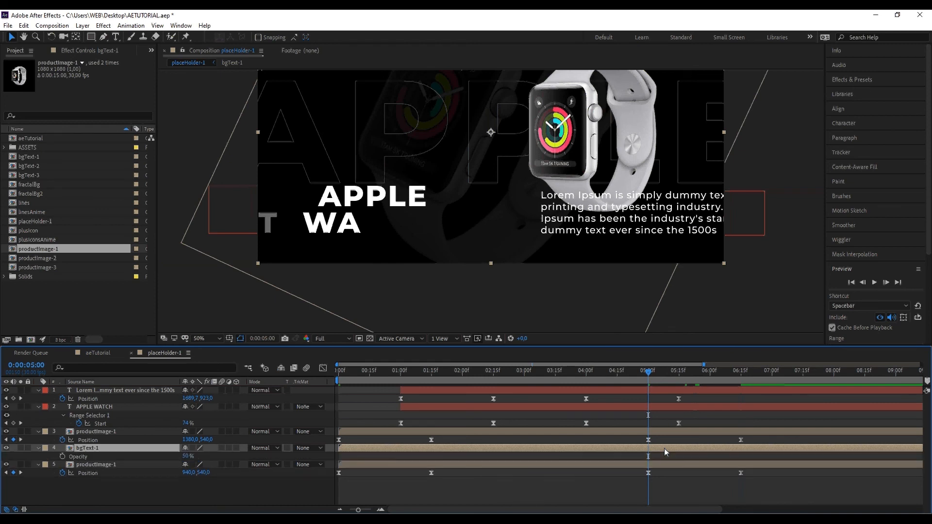
{"action": "left_click", "coordinate": [63, 456]}
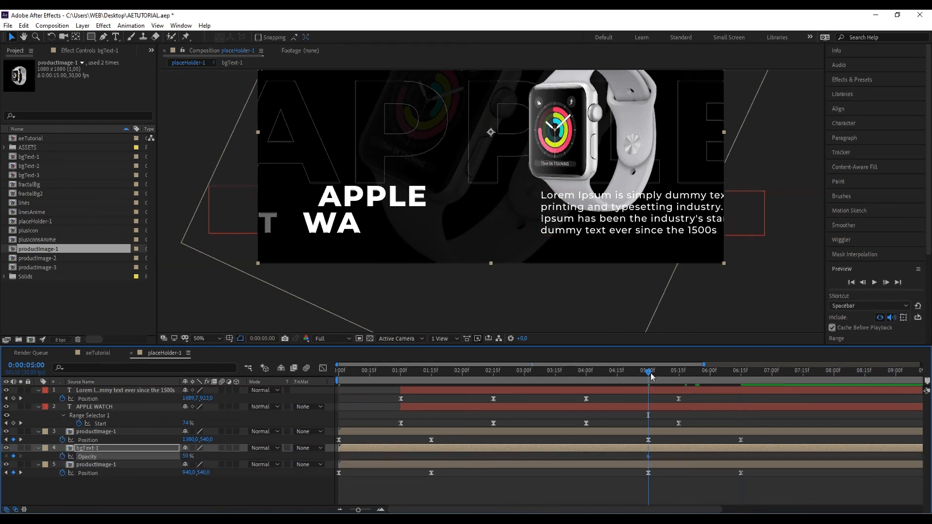
{"action": "left_click_drag", "start_coordinate": [648, 372], "coordinate": [741, 372]}
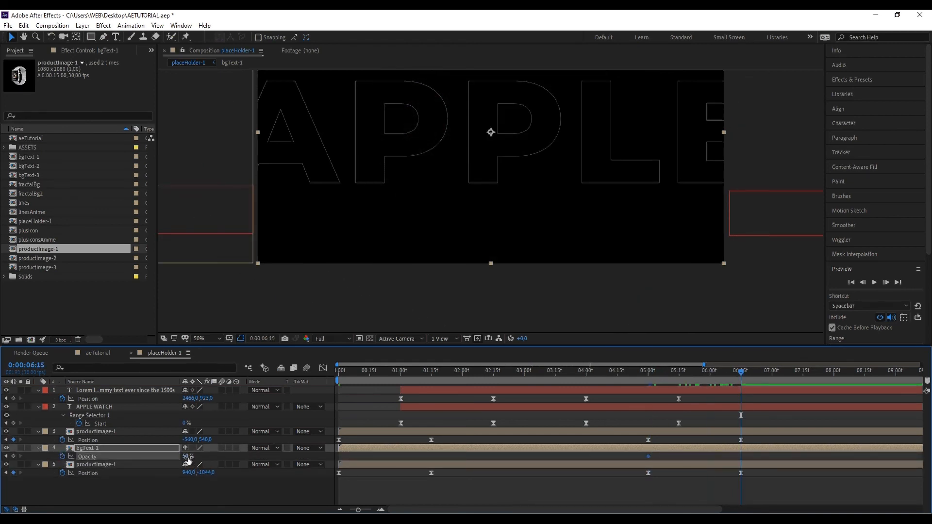
{"action": "left_click_drag", "start_coordinate": [187, 457], "coordinate": [157, 457]}
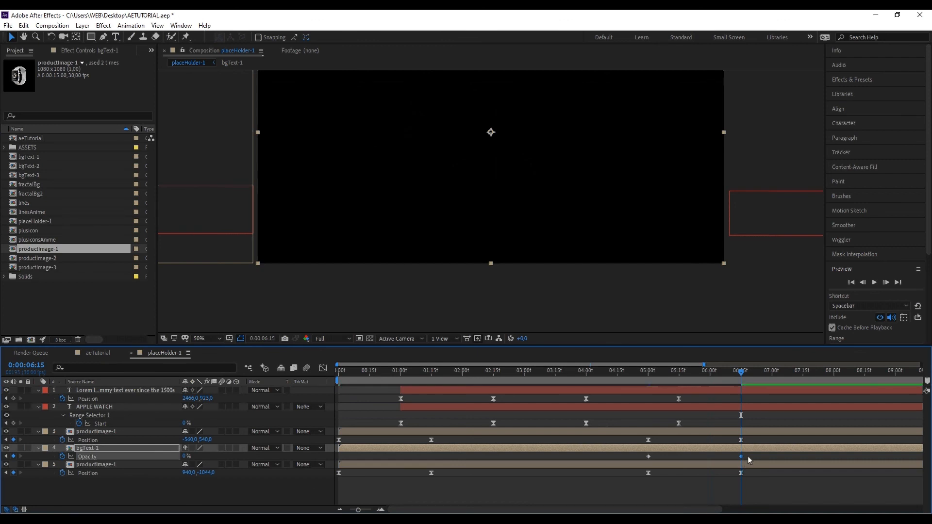
Apply Easy Ease to both bgText-1 opacity keyframes and reshape their speed graph so the fade happens mostly early.
{"action": "left_click_drag", "start_coordinate": [747, 456], "coordinate": [633, 458]}
{"action": "right_click", "coordinate": [651, 457]}
{"action": "mouse_move", "coordinate": [704, 452]}
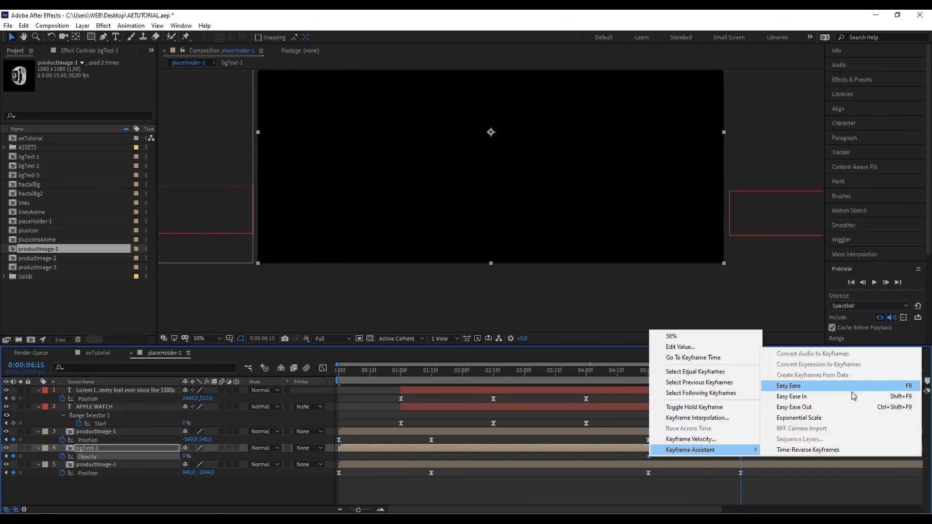
{"action": "left_click", "coordinate": [850, 388]}
{"action": "left_click", "coordinate": [322, 368]}
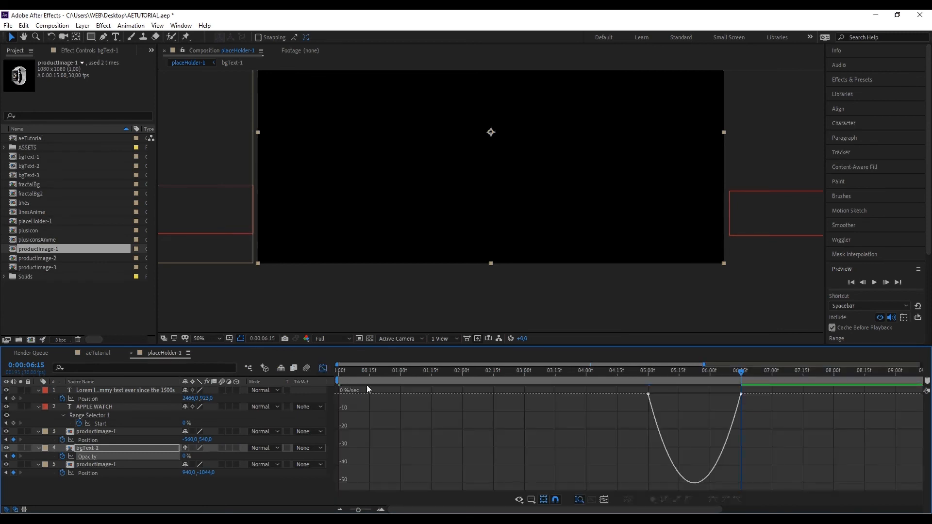
{"action": "mouse_move", "coordinate": [717, 388]}
{"action": "left_mouse_down"}
{"action": "mouse_move", "coordinate": [675, 395]}
{"action": "mouse_move", "coordinate": [689, 373]}
{"action": "mouse_move", "coordinate": [738, 372]}
{"action": "mouse_move", "coordinate": [721, 373]}
{"action": "left_mouse_up"}
{"action": "left_click", "coordinate": [323, 368]}
Play placeHolder-1 from the beginning, then check the exit animation between 0:00:06:00 and 0:00:06:15.
{"action": "key", "text": "Home"}
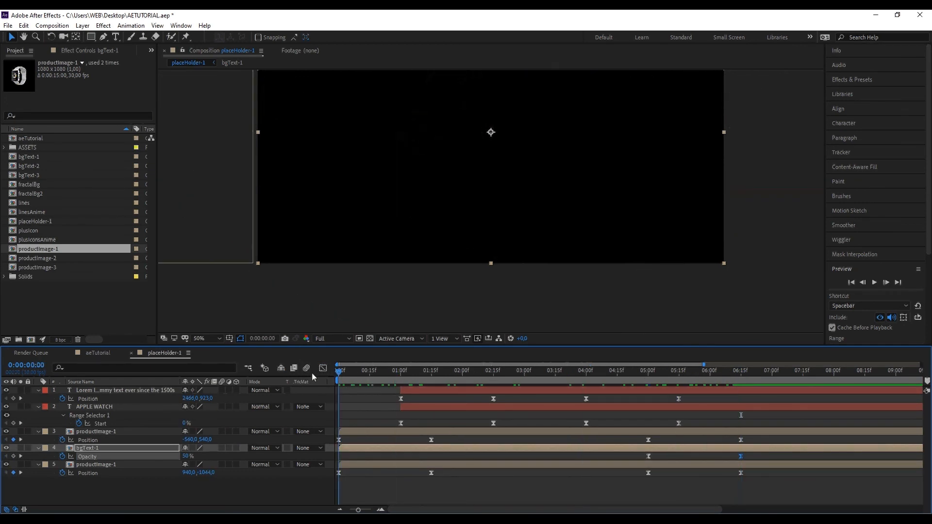
{"action": "left_click", "coordinate": [875, 284]}
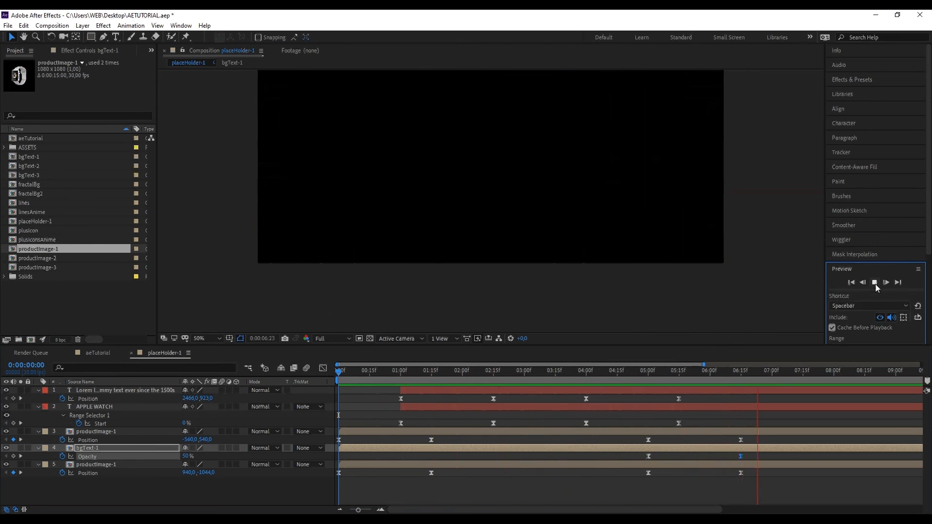
{"action": "left_click", "coordinate": [874, 283]}
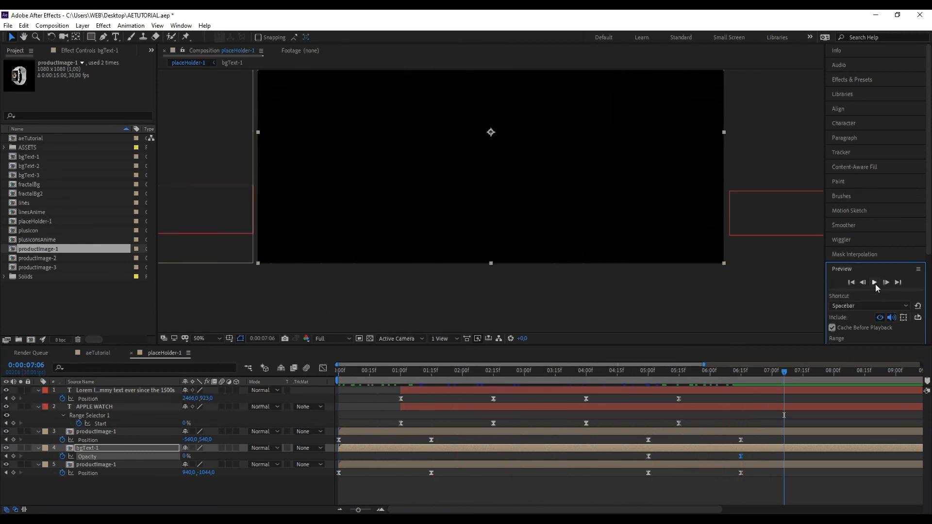
{"action": "left_click", "coordinate": [710, 375]}
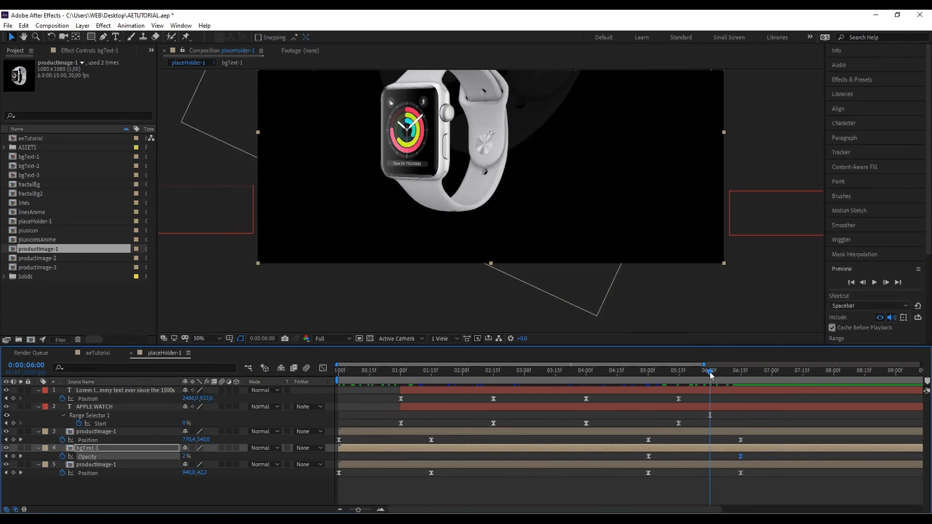
{"action": "left_click_drag", "start_coordinate": [710, 374], "coordinate": [740, 375]}
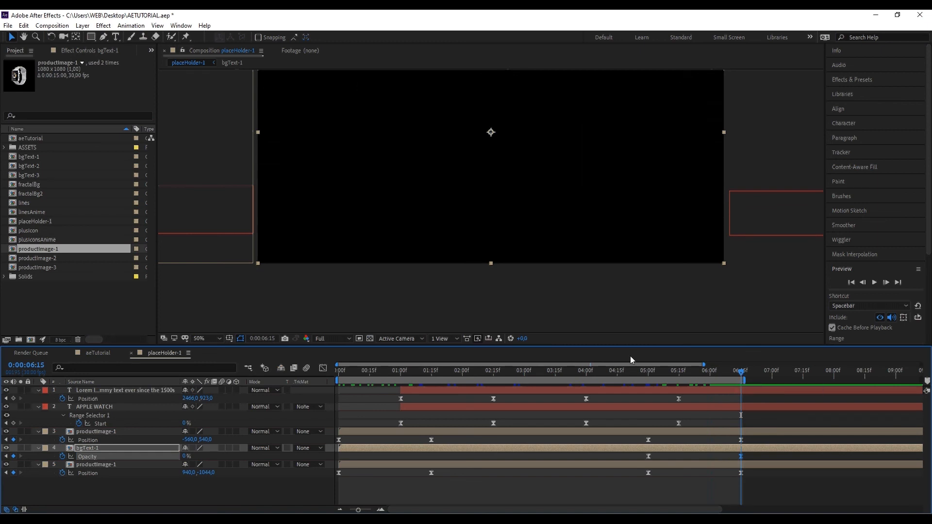
Close the placeHolder-1 timeline and add the placeHolder-1 composition as the top layer of aeTutorial.
{"action": "left_click", "coordinate": [131, 353]}
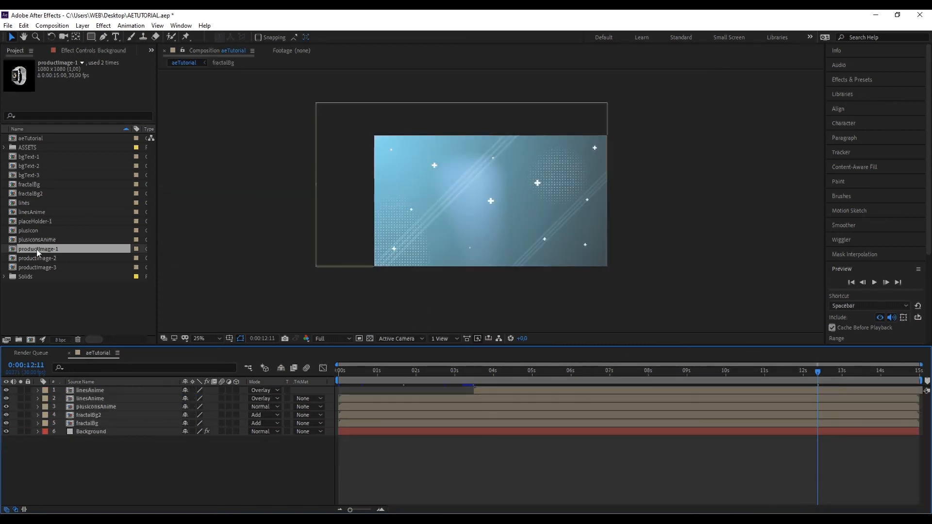
{"action": "left_click", "coordinate": [47, 223]}
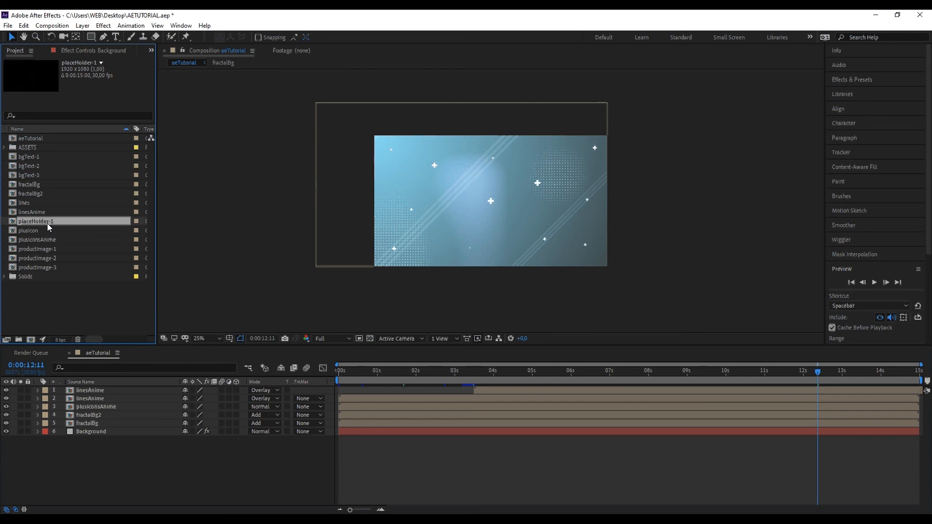
{"action": "left_click_drag", "start_coordinate": [47, 223], "coordinate": [338, 390]}
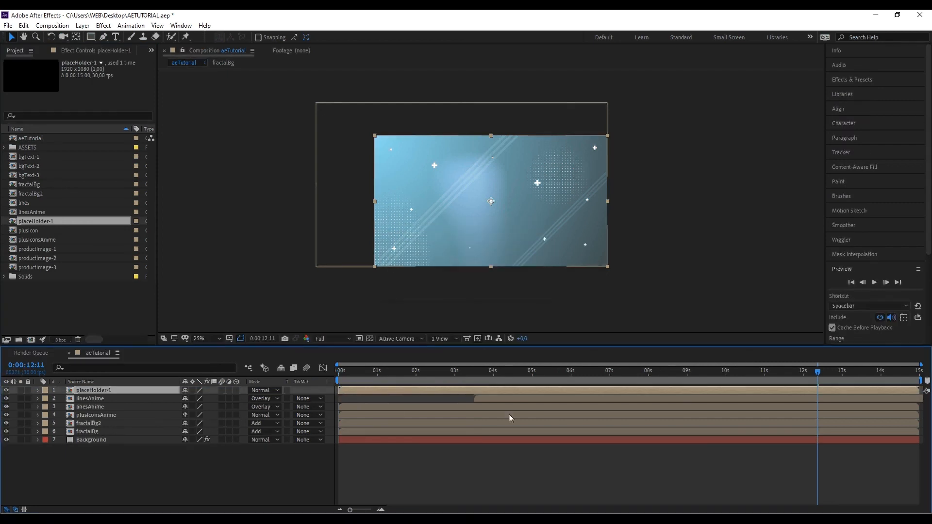
Duplicate the placeHolder-1 layer in aeTutorial and shift the upper copy to start at 0:00:06:15.
{"action": "left_click_drag", "start_coordinate": [817, 374], "coordinate": [591, 374]}
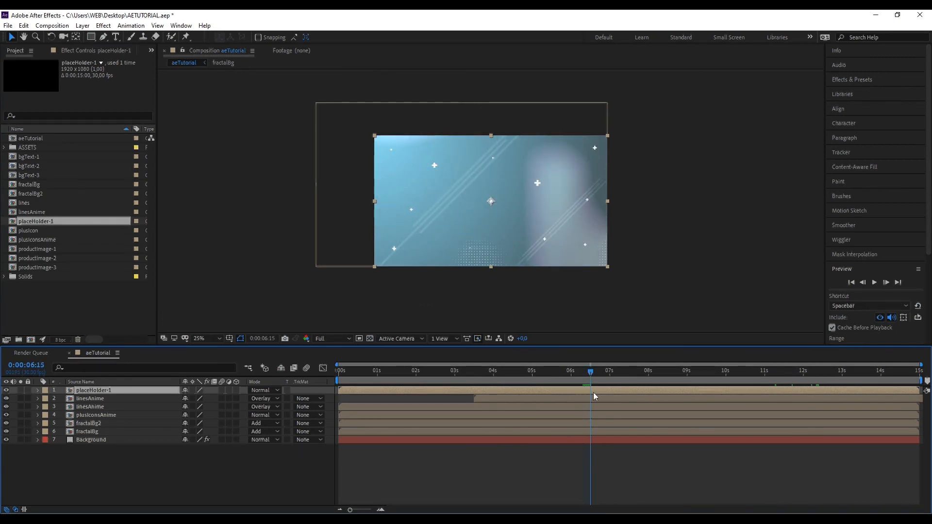
{"action": "key", "text": "ctrl+d"}
{"action": "left_click_drag", "start_coordinate": [390, 389], "coordinate": [641, 392]}
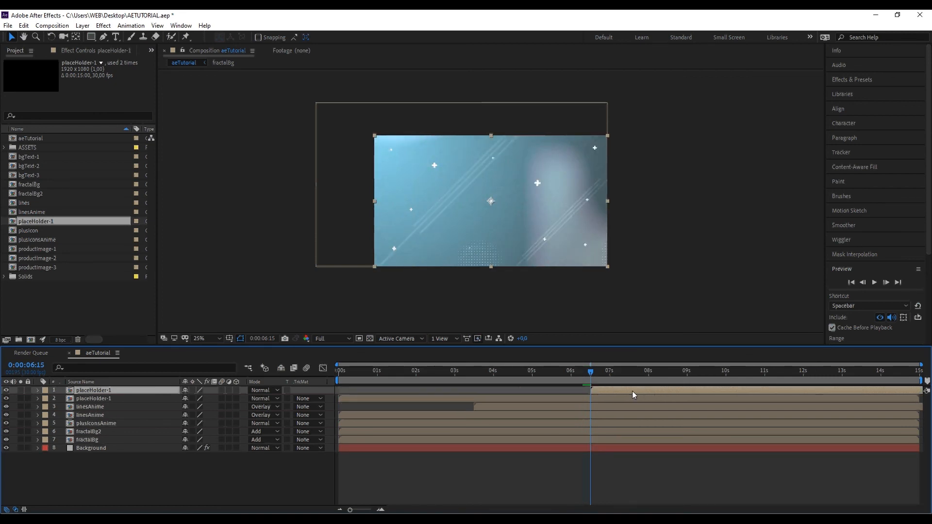
Duplicate the placeHolder-1 composition in the project and open the copy.
{"action": "left_click", "coordinate": [55, 223]}
{"action": "key", "text": "ctrl+d"}
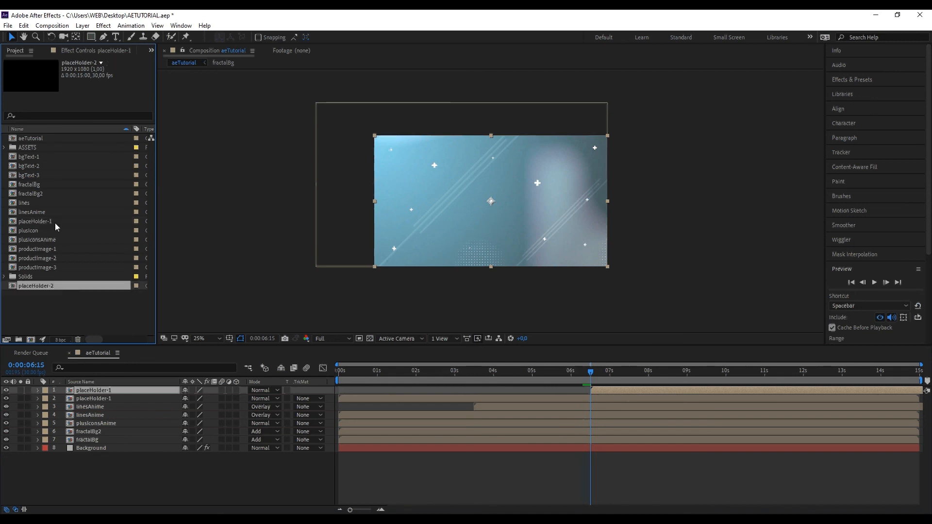
{"action": "double_click", "coordinate": [48, 229]}
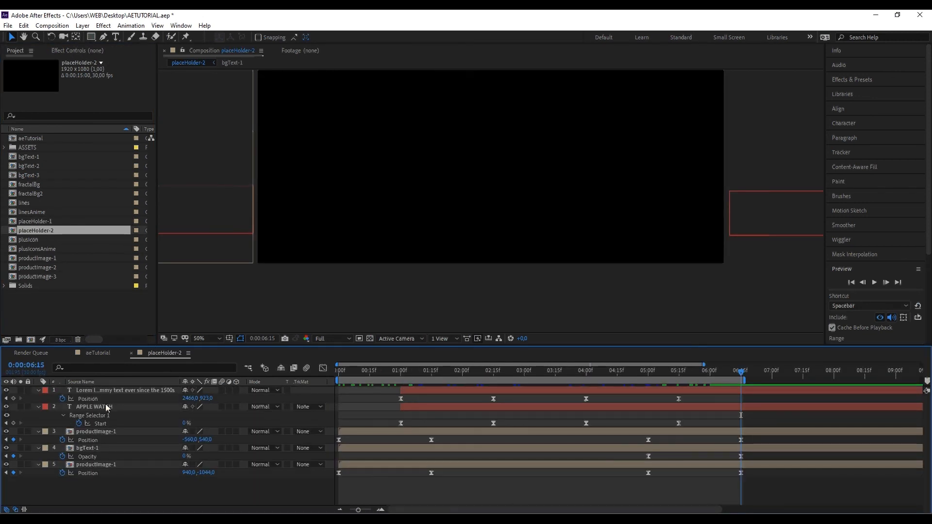
Collapse the revealed properties of all five layers in placeHolder-2.
{"action": "left_click", "coordinate": [39, 390]}
{"action": "left_click", "coordinate": [39, 401]}
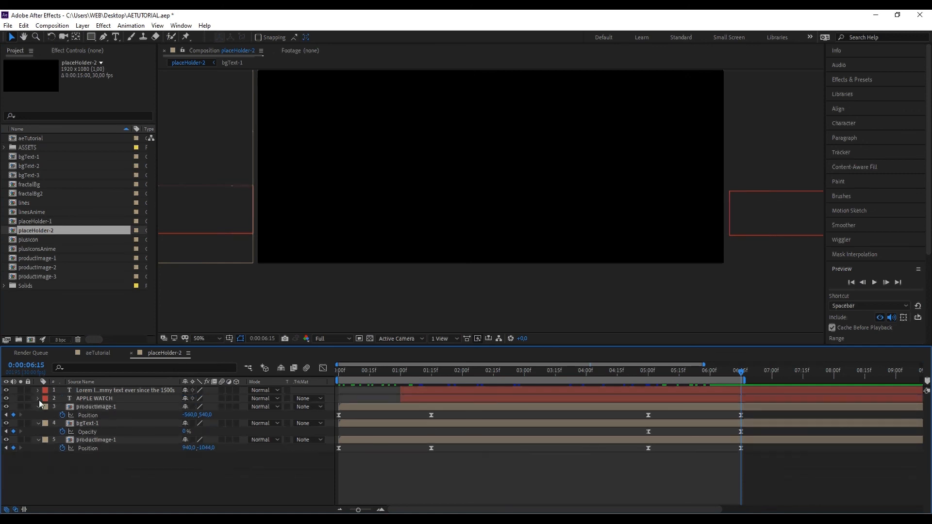
{"action": "left_click", "coordinate": [40, 408]}
{"action": "left_click", "coordinate": [39, 415]}
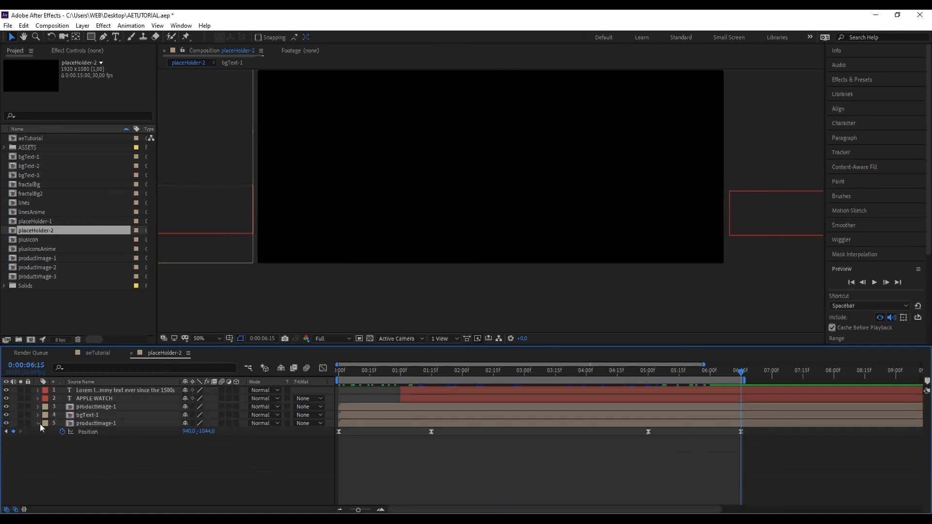
{"action": "left_click", "coordinate": [40, 423]}
Replace both productImage-1 layers in placeHolder-2 with productImage-2, and the bgText-1 layer with bgText-2.
{"action": "left_click", "coordinate": [100, 425]}
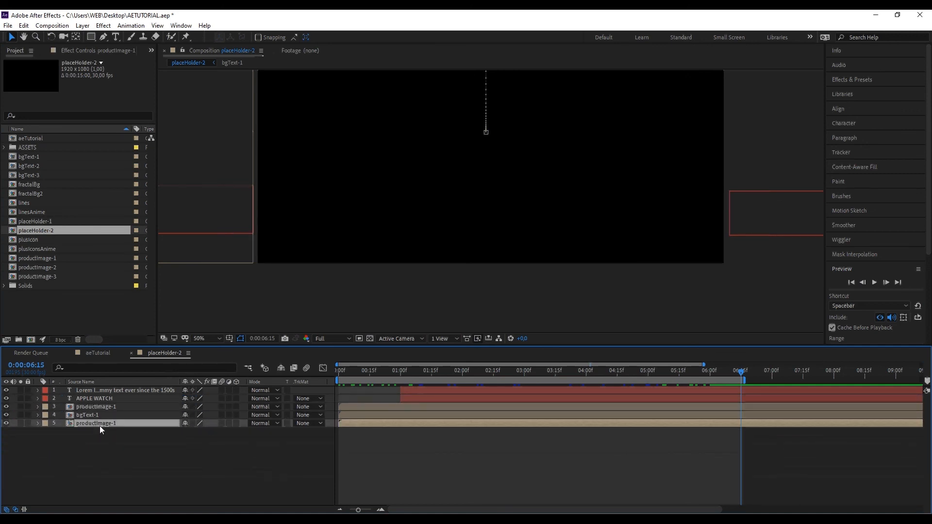
{"action": "left_click", "coordinate": [111, 406], "text": "ctrl"}
{"action": "left_click_drag", "start_coordinate": [49, 268], "coordinate": [111, 413]}
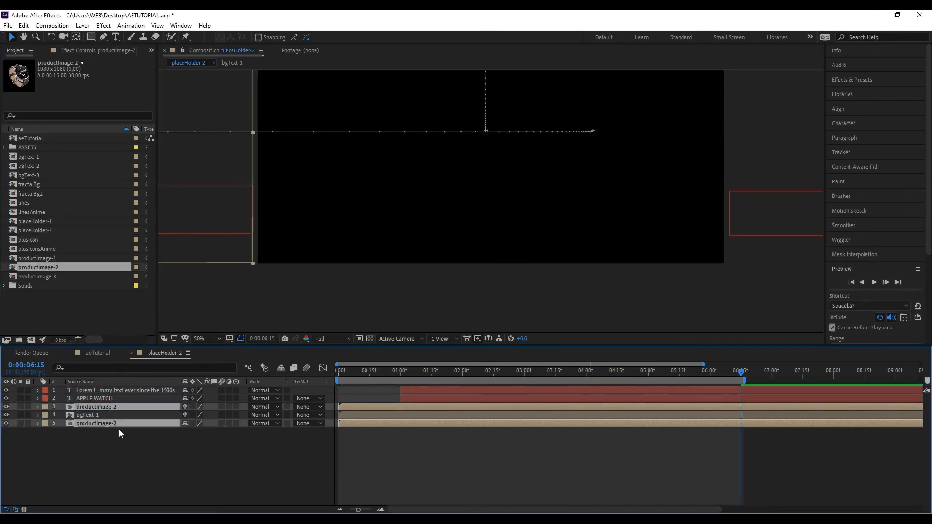
{"action": "left_click", "coordinate": [95, 398]}
{"action": "left_click", "coordinate": [92, 416]}
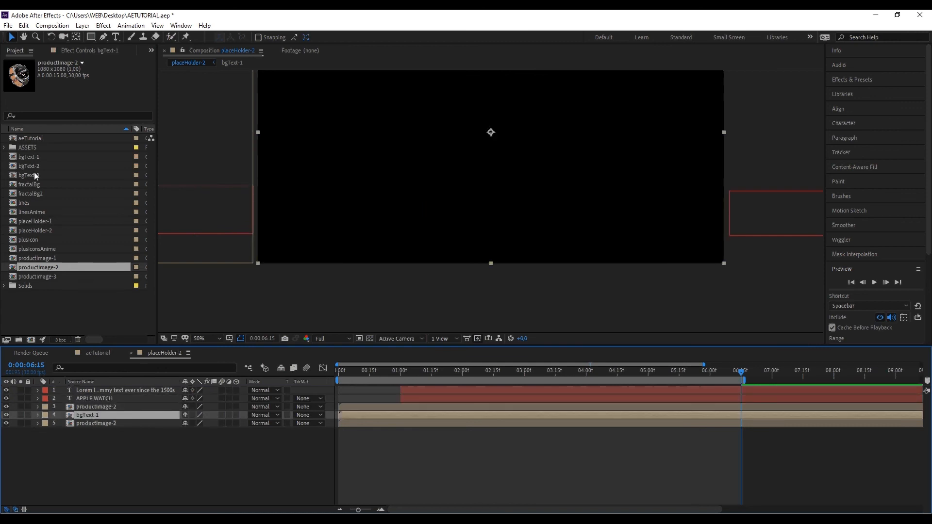
{"action": "left_click_drag", "start_coordinate": [31, 166], "coordinate": [92, 414]}
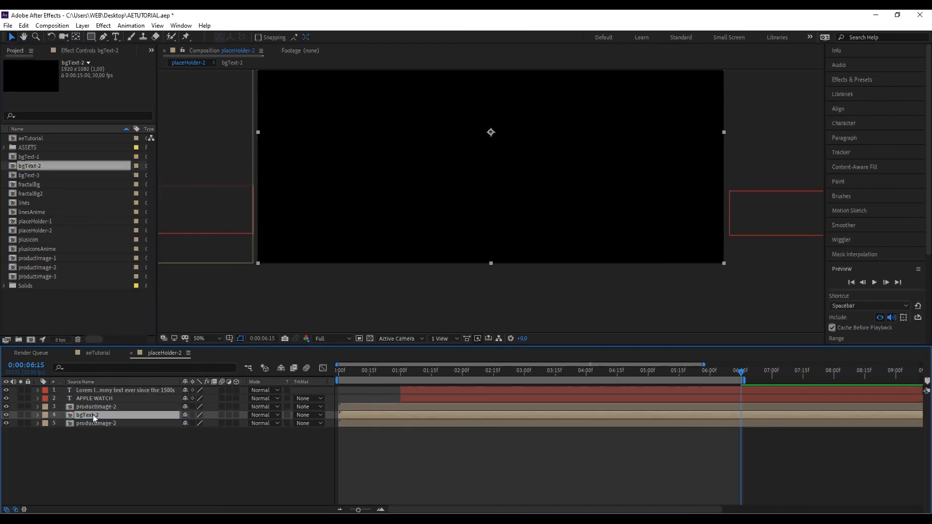
Change the word APPLE in the title text to HUAWEI and preview placeHolder-2 up to 0:00:06:15.
{"action": "left_click_drag", "start_coordinate": [421, 377], "coordinate": [512, 373]}
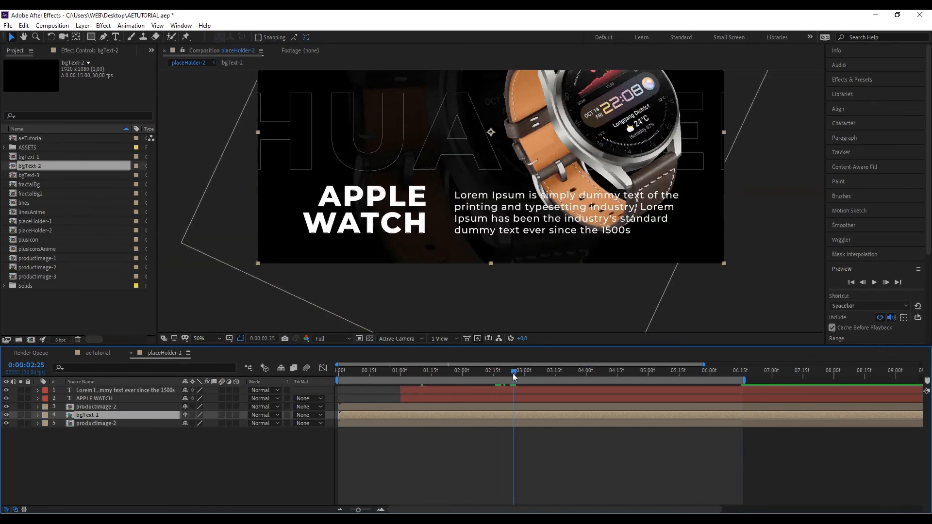
{"action": "left_click", "coordinate": [83, 400]}
{"action": "double_click", "coordinate": [83, 401]}
{"action": "left_click_drag", "start_coordinate": [426, 197], "coordinate": [311, 199]}
{"action": "type", "text": "HUAWEI"}
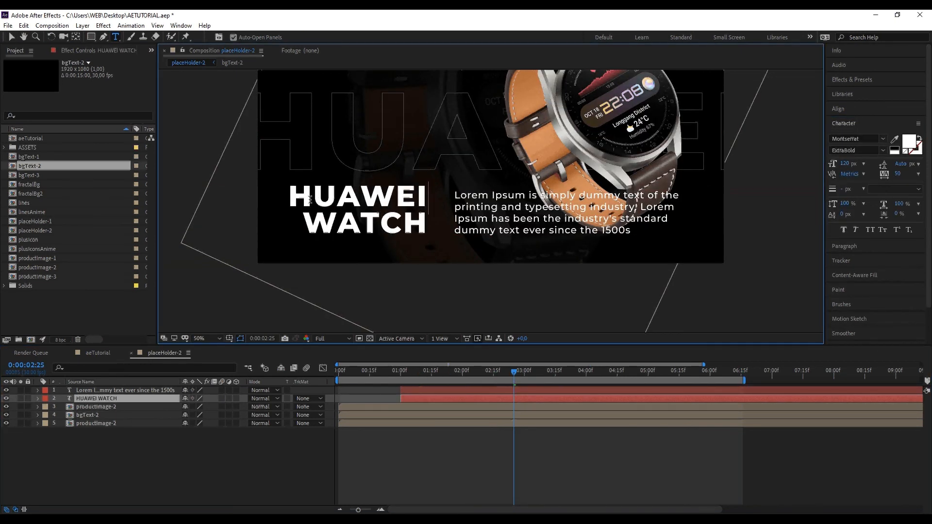
{"action": "left_click", "coordinate": [433, 459]}
{"action": "key", "text": "space"}
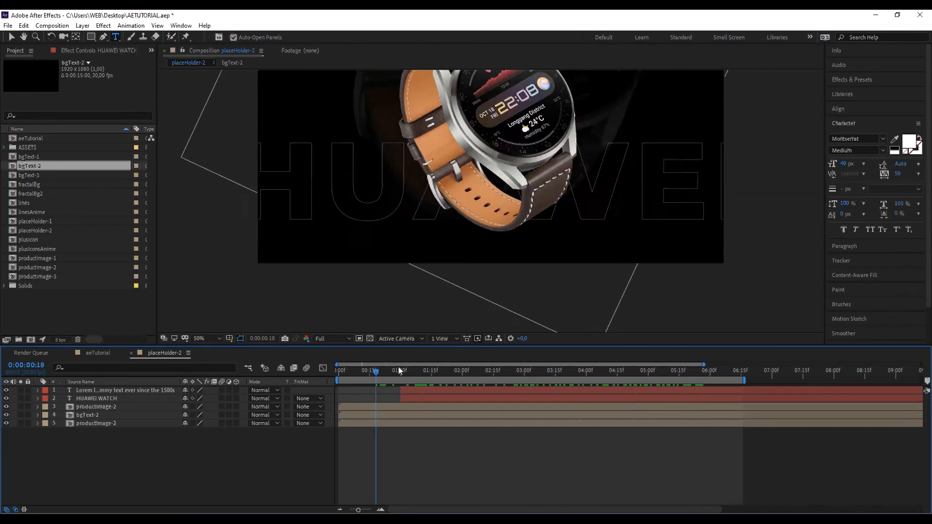
{"action": "left_click_drag", "start_coordinate": [340, 371], "coordinate": [741, 376]}
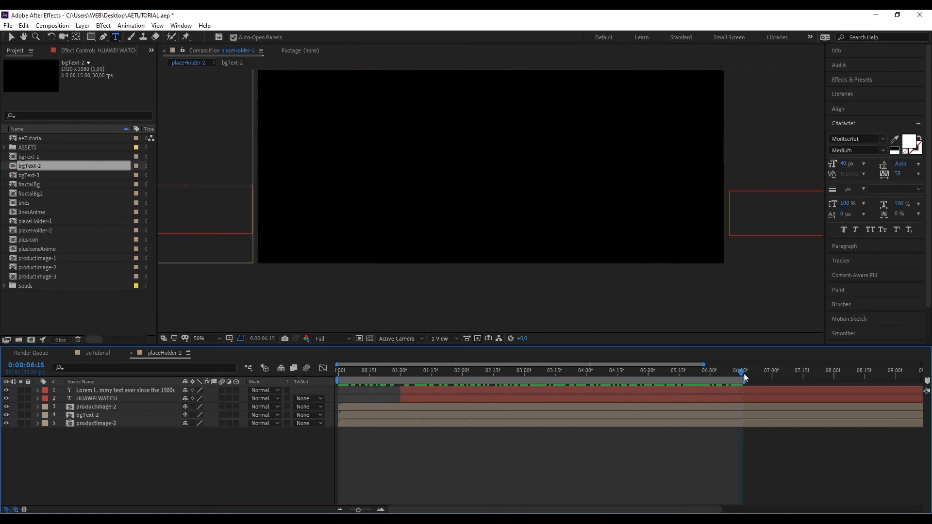
Close the placeHolder-2 timeline and replace the upper placeHolder-1 layer in aeTutorial with placeHolder-2.
{"action": "left_click", "coordinate": [131, 353]}
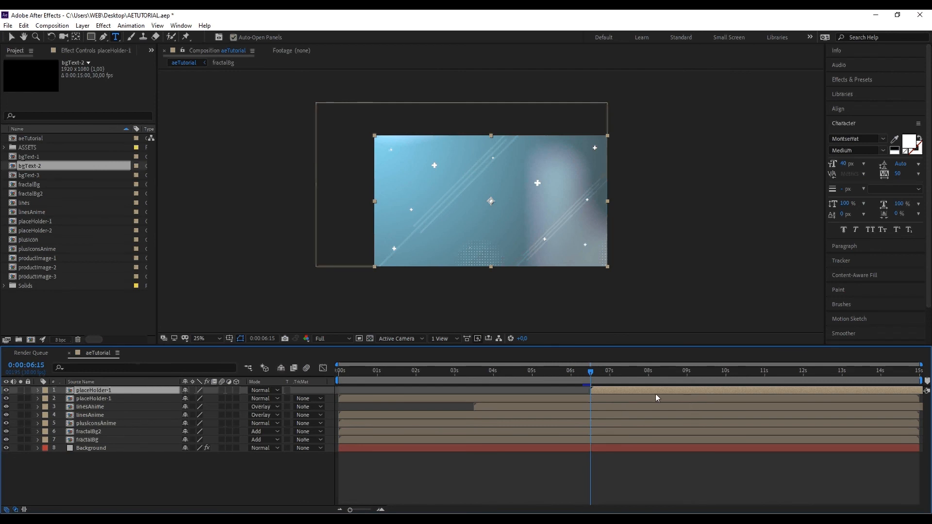
{"action": "left_click_drag", "start_coordinate": [596, 377], "coordinate": [728, 379]}
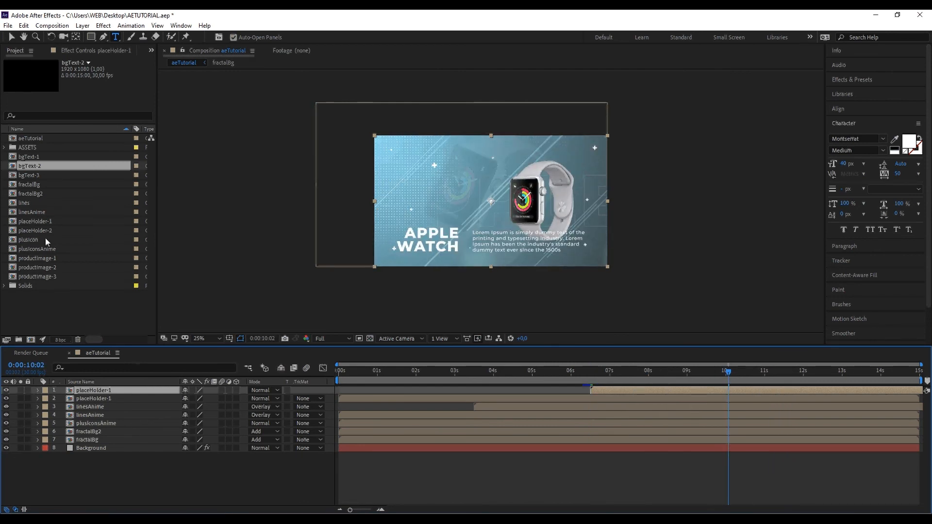
{"action": "left_click_drag", "start_coordinate": [45, 231], "coordinate": [104, 391]}
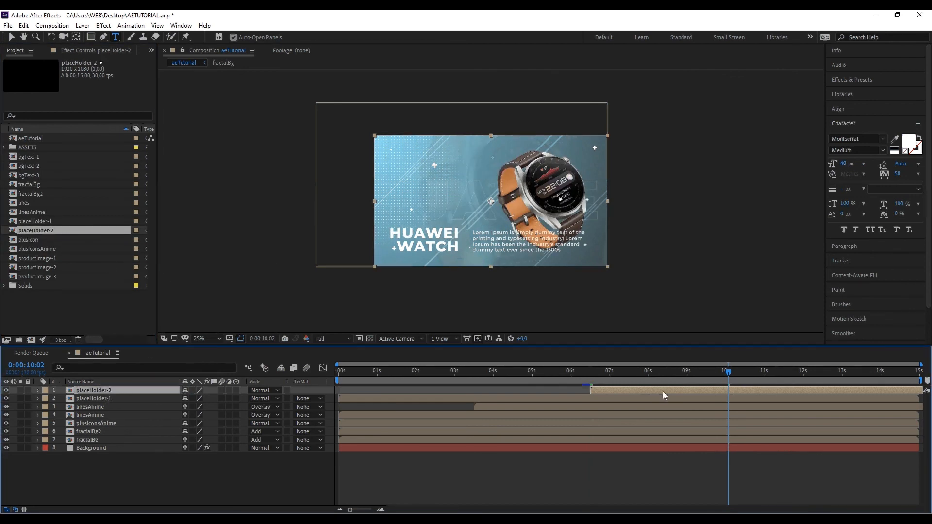